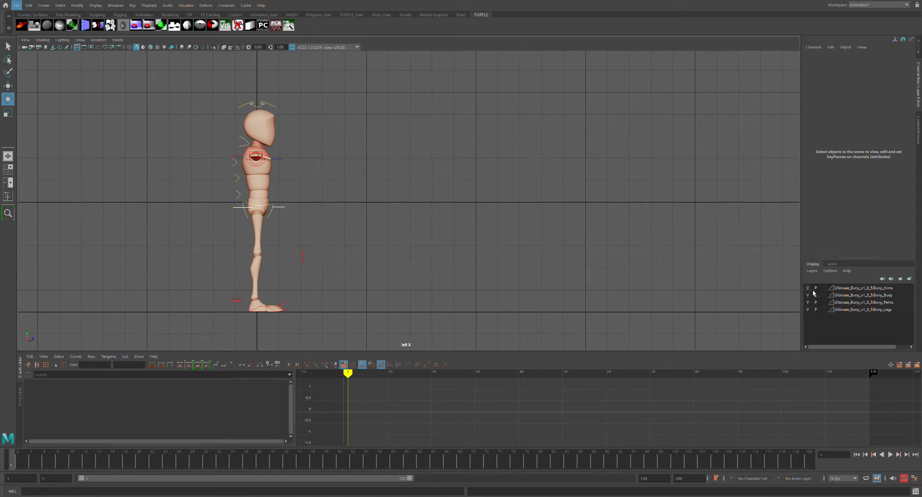
Hide the character's arms by turning off visibility of the Bony_Arms display layer
{"action": "left_click", "coordinate": [811, 290]}
{"action": "left_click", "coordinate": [813, 290]}
{"action": "left_click", "coordinate": [813, 290]}
{"action": "left_click", "coordinate": [813, 290]}
{"action": "left_click", "coordinate": [807, 288]}
Lower the character's root control slightly so that the knees bend a little
{"action": "left_click_drag", "start_coordinate": [282, 196], "coordinate": [297, 212]}
{"action": "key", "text": "w"}
{"action": "left_click", "coordinate": [263, 177]}
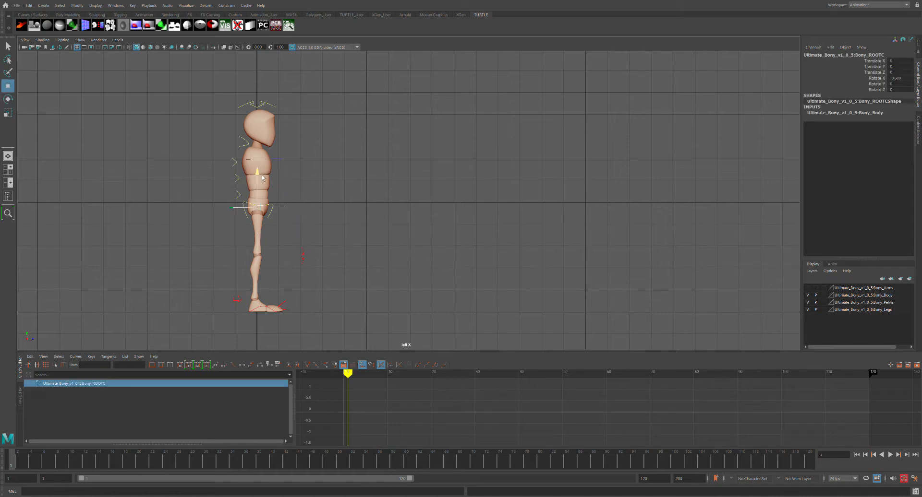
{"action": "left_click_drag", "start_coordinate": [263, 177], "coordinate": [261, 178]}
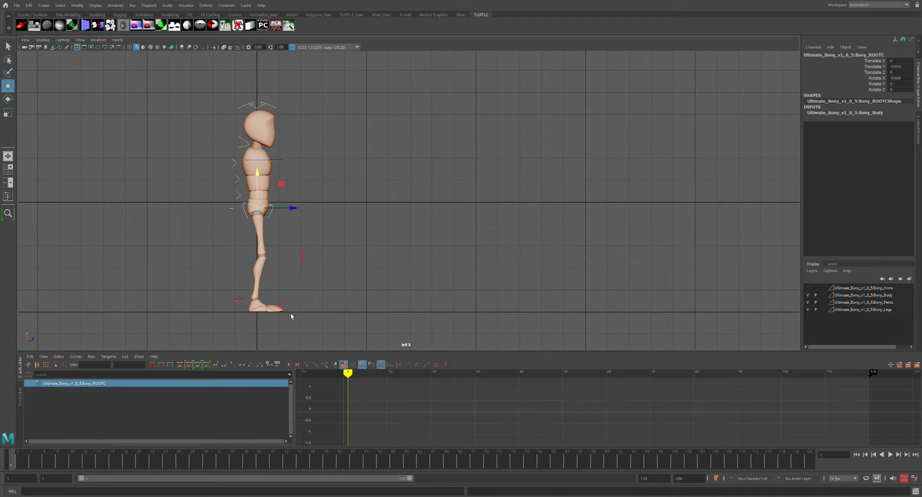
Move the right foot IK control slightly backward and outward, and turn its toes outward about 16 degrees
{"action": "left_click", "coordinate": [269, 310]}
{"action": "left_click_drag", "start_coordinate": [290, 305], "coordinate": [286, 302]}
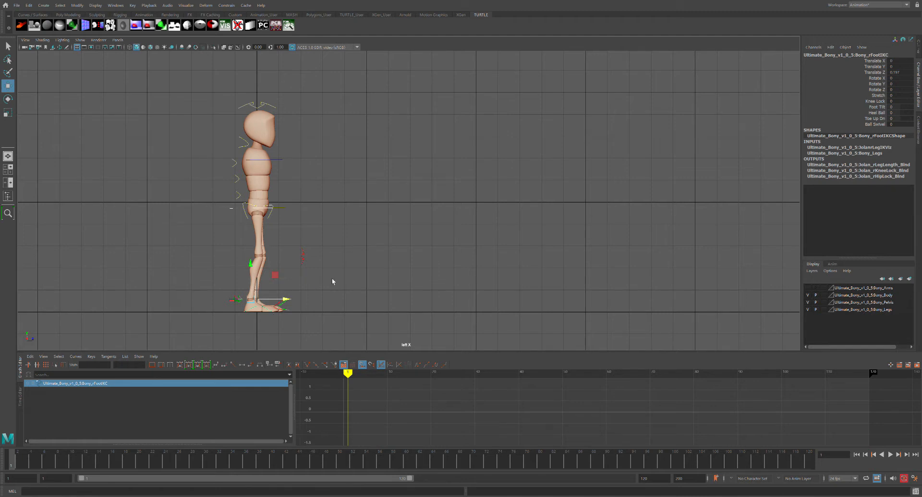
{"action": "left_click_drag", "start_coordinate": [338, 254], "coordinate": [494, 239], "text": "alt"}
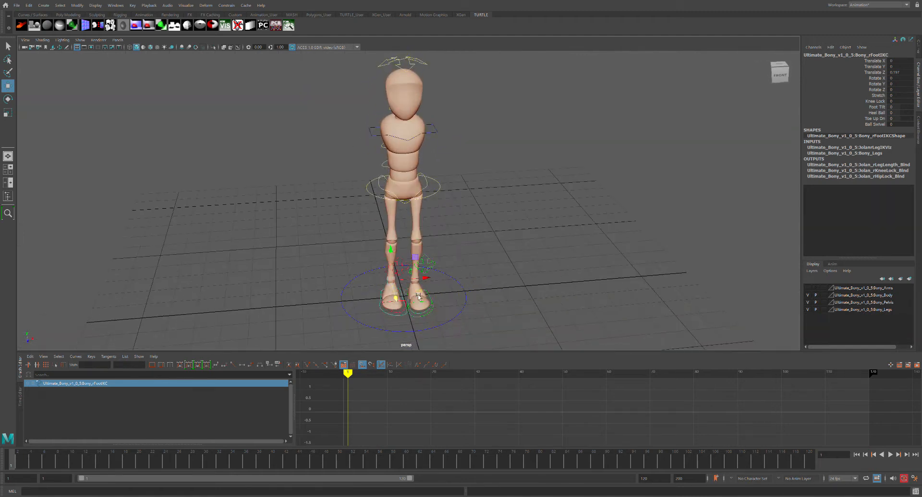
{"action": "left_click_drag", "start_coordinate": [426, 277], "coordinate": [424, 285]}
{"action": "key", "text": "e"}
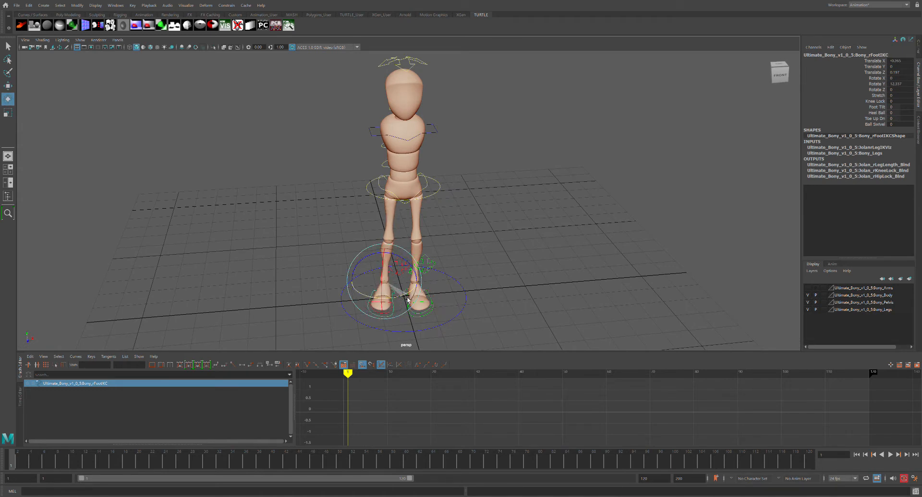
Shift the left foot IK control slightly outward and rotate it about 13 degrees in Y so the toes point outward
{"action": "left_click", "coordinate": [446, 301]}
{"action": "left_click", "coordinate": [435, 299]}
{"action": "key", "text": "w"}
{"action": "mouse_move", "coordinate": [456, 284]}
{"action": "left_mouse_down"}
{"action": "mouse_move", "coordinate": [445, 297]}
{"action": "mouse_move", "coordinate": [469, 278]}
{"action": "mouse_move", "coordinate": [457, 269]}
{"action": "left_mouse_up"}
{"action": "key", "text": "e"}
{"action": "left_click", "coordinate": [471, 273]}
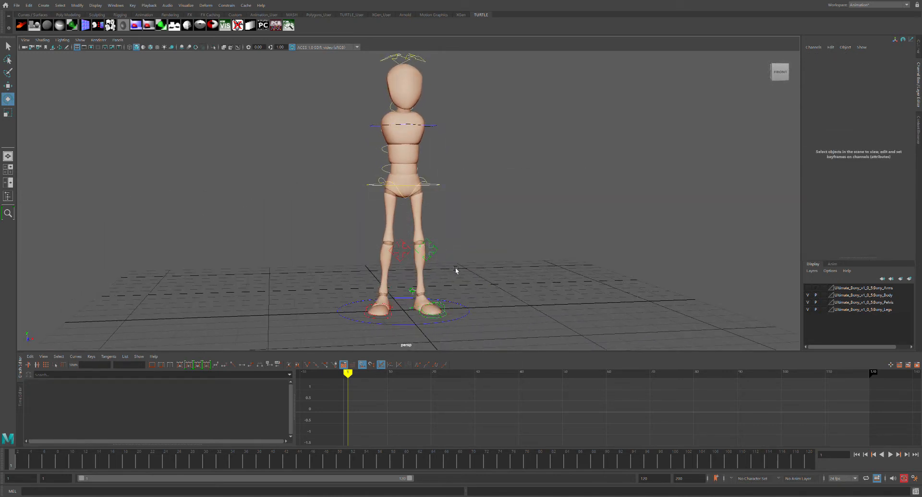
Move the right knee IK control outward by about 1 unit in X so the knee follows the foot's direction
{"action": "left_click", "coordinate": [411, 257]}
{"action": "key", "text": "w"}
{"action": "left_click_drag", "start_coordinate": [429, 256], "coordinate": [418, 259]}
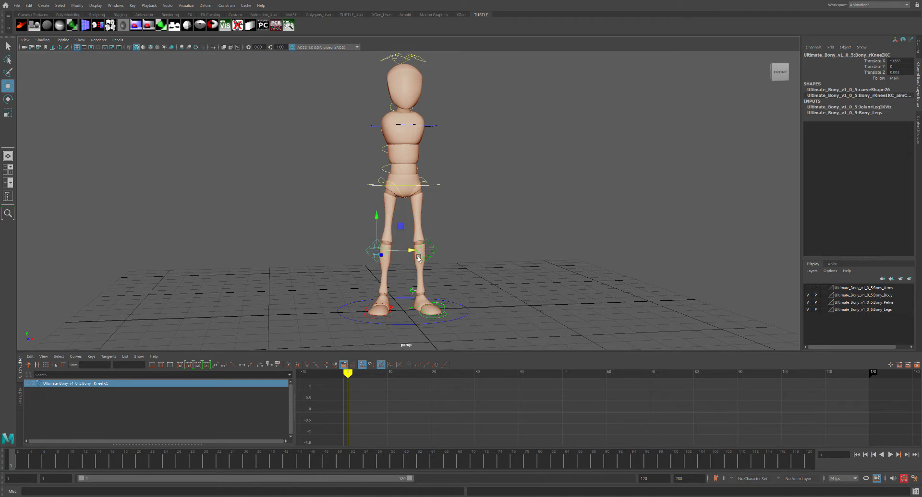
{"action": "mouse_move", "coordinate": [448, 159]}
{"action": "left_mouse_down", "text": "alt"}
{"action": "mouse_move", "coordinate": [475, 164]}
{"action": "mouse_move", "coordinate": [443, 157]}
{"action": "left_mouse_up", "text": "alt"}
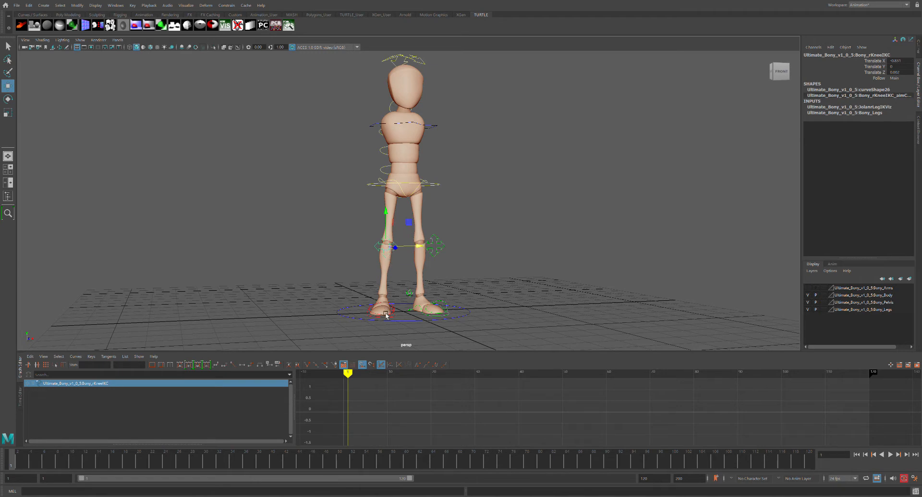
{"action": "left_click_drag", "start_coordinate": [422, 283], "coordinate": [421, 285], "text": "alt"}
{"action": "mouse_move", "coordinate": [429, 255]}
{"action": "left_mouse_down"}
{"action": "mouse_move", "coordinate": [268, 267]}
{"action": "mouse_move", "coordinate": [354, 267]}
{"action": "mouse_move", "coordinate": [259, 265]}
{"action": "mouse_move", "coordinate": [370, 277]}
{"action": "mouse_move", "coordinate": [423, 270]}
{"action": "left_mouse_up"}
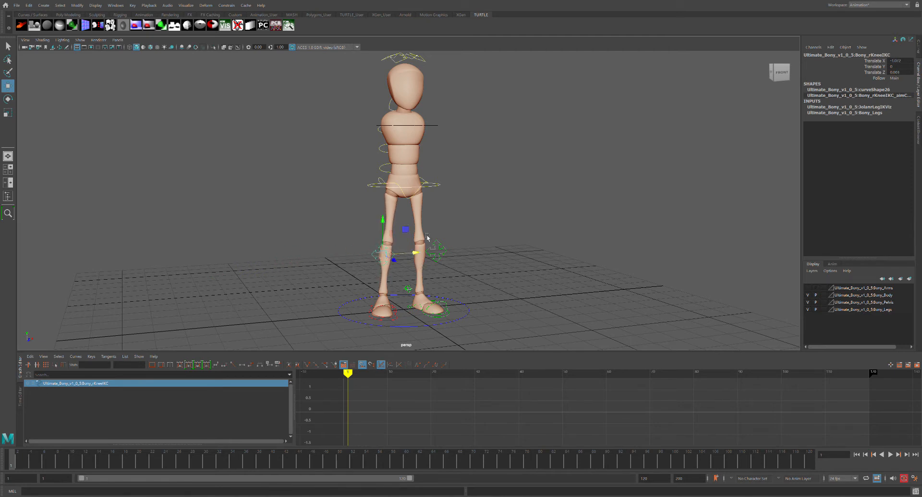
Try raising the root control and lifting the right foot IK control about 4 units outward and 4.2 units up
{"action": "left_click", "coordinate": [440, 187]}
{"action": "left_click_drag", "start_coordinate": [410, 153], "coordinate": [413, 86]}
{"action": "left_click", "coordinate": [377, 318]}
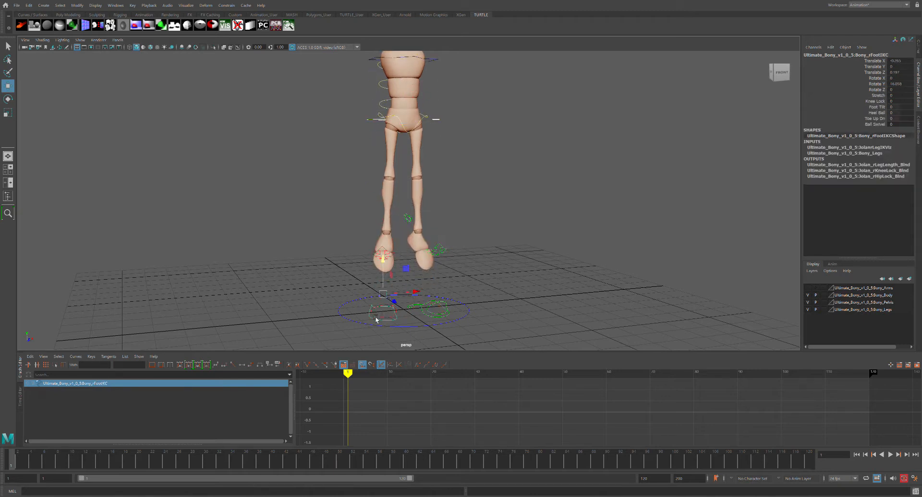
{"action": "left_click_drag", "start_coordinate": [417, 290], "coordinate": [345, 149]}
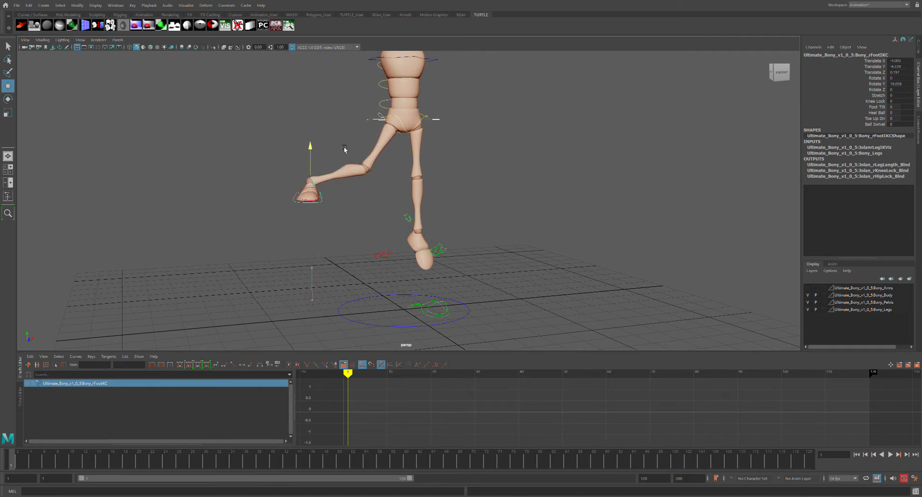
{"action": "left_click_drag", "start_coordinate": [369, 206], "coordinate": [395, 216], "text": "alt"}
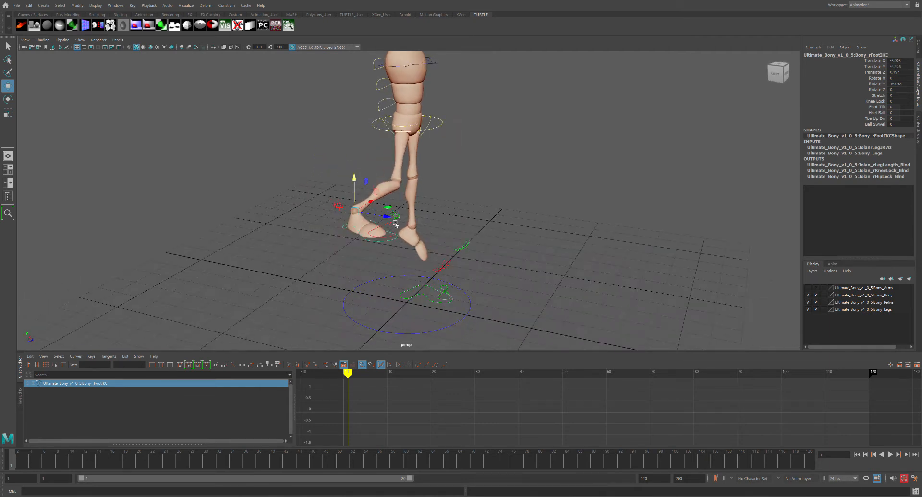
Try rotating the raised right foot in Y and repositioning the right knee IK control
{"action": "key", "text": "e"}
{"action": "left_click_drag", "start_coordinate": [379, 221], "coordinate": [431, 246]}
{"action": "left_click", "coordinate": [447, 215]}
{"action": "left_click_drag", "start_coordinate": [447, 215], "coordinate": [443, 160], "text": "alt"}
{"action": "key", "text": "w"}
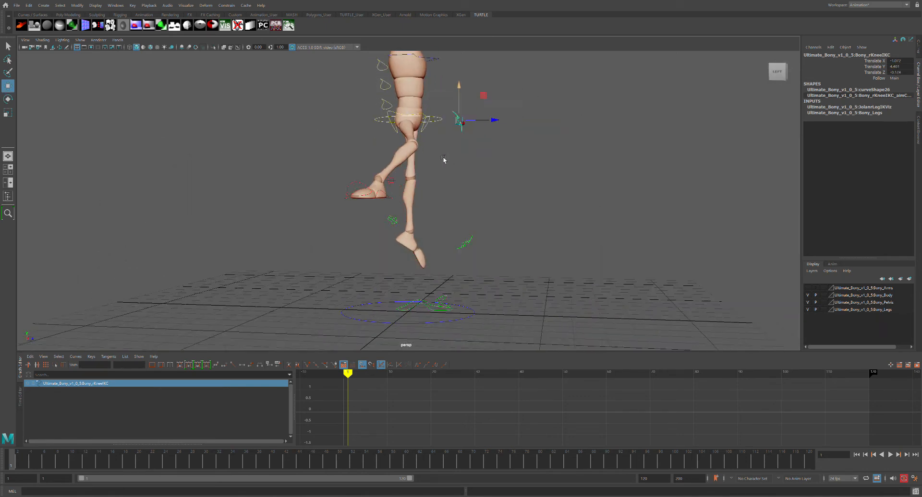
{"action": "left_click_drag", "start_coordinate": [495, 120], "coordinate": [449, 128]}
{"action": "left_click_drag", "start_coordinate": [465, 160], "coordinate": [441, 179], "text": "alt"}
Undo the test changes to the right knee, right foot and root controls
{"action": "key", "text": "ctrl+z"}
{"action": "key", "text": "ctrl+z"}
{"action": "key", "text": "ctrl+z"}
{"action": "key", "text": "ctrl+z"}
{"action": "key", "text": "ctrl+z"}
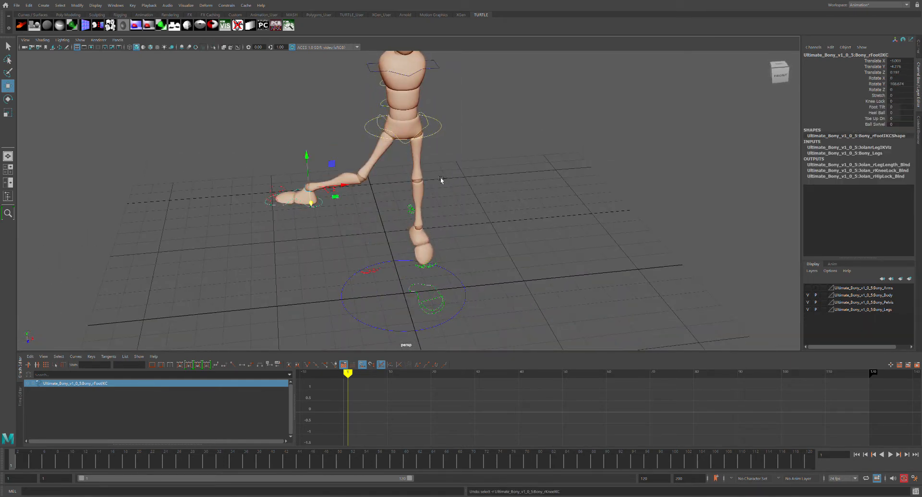
{"action": "key", "text": "ctrl+z"}
{"action": "key", "text": "ctrl+z"}
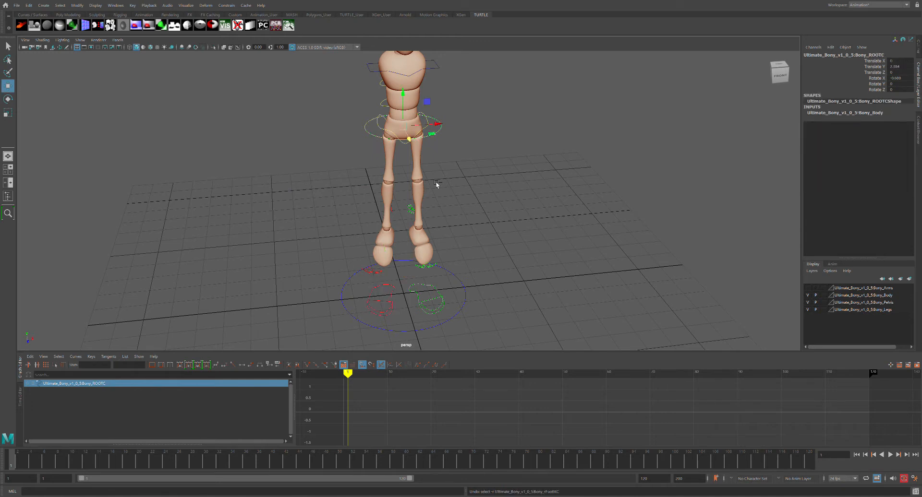
Move the left foot IK control slightly forward in Z
{"action": "left_click_drag", "start_coordinate": [453, 200], "coordinate": [446, 198], "text": "alt"}
{"action": "left_click", "coordinate": [422, 306]}
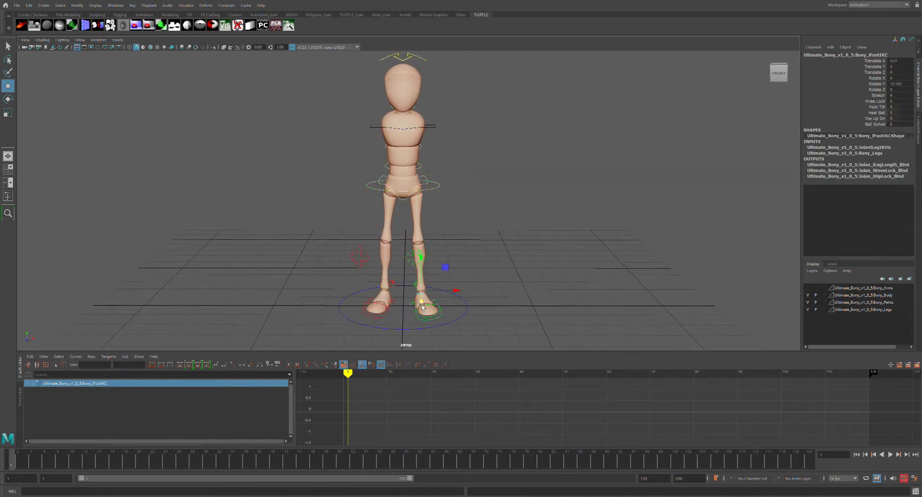
{"action": "left_click_drag", "start_coordinate": [435, 280], "coordinate": [439, 201], "text": "alt"}
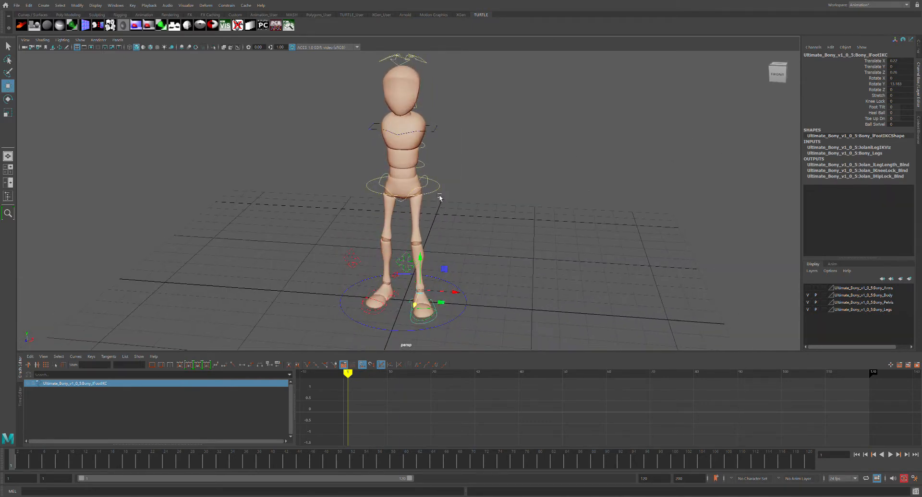
Try tilting the main hip control about 3.8 degrees in Z, and undo it
{"action": "left_click", "coordinate": [438, 199]}
{"action": "left_click", "coordinate": [435, 183]}
{"action": "key", "text": "e"}
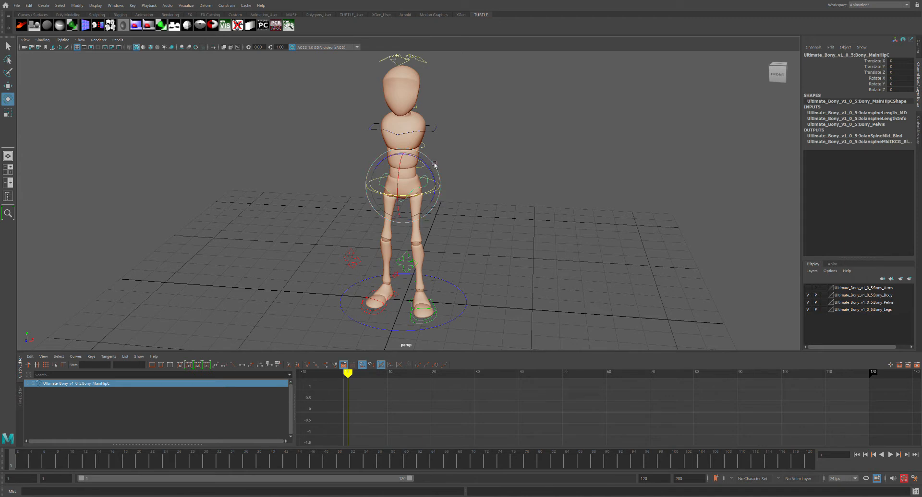
{"action": "left_click_drag", "start_coordinate": [434, 169], "coordinate": [435, 169]}
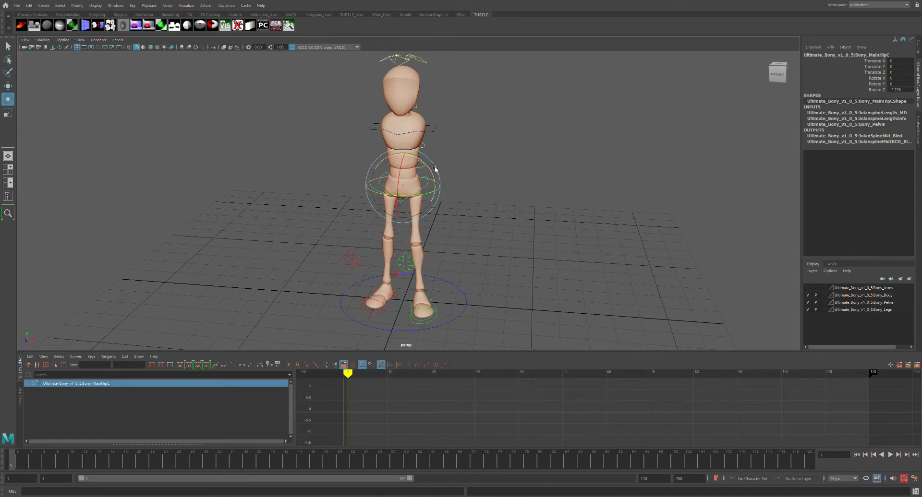
{"action": "left_click_drag", "start_coordinate": [439, 170], "coordinate": [465, 159], "text": "alt"}
{"action": "left_click", "coordinate": [464, 159]}
{"action": "key", "text": "ctrl+z"}
{"action": "key", "text": "ctrl+z"}
Show the four-view layout, change the perspective viewport to the front view, and frame the character in it
{"action": "key", "text": "space"}
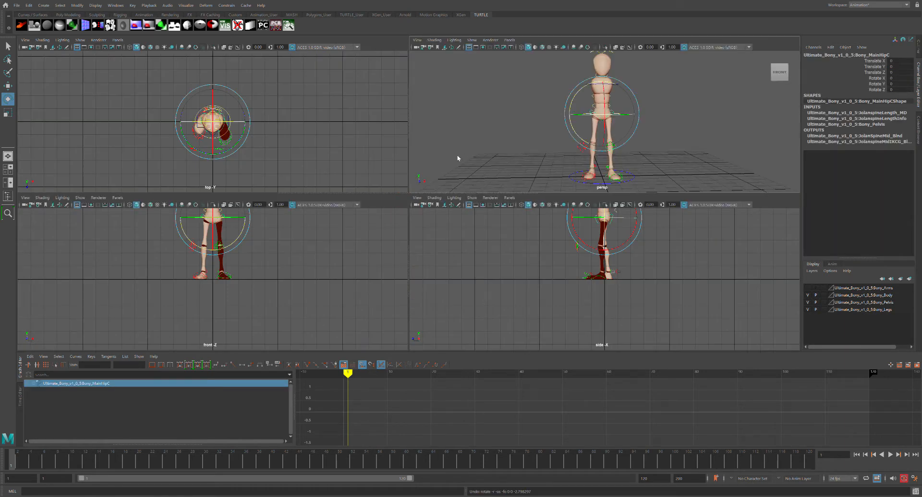
{"action": "key", "text": "space"}
{"action": "left_click_drag", "start_coordinate": [526, 139], "coordinate": [526, 148]}
{"action": "middle_click_drag", "start_coordinate": [624, 118], "coordinate": [541, 181], "text": "alt"}
{"action": "scroll", "coordinate": [573, 153], "scroll_direction": "up", "scroll_amount": 3}
{"action": "scroll", "coordinate": [573, 152], "scroll_direction": "up", "scroll_amount": 2}
{"action": "middle_click_drag", "start_coordinate": [572, 149], "coordinate": [639, 116], "text": "alt"}
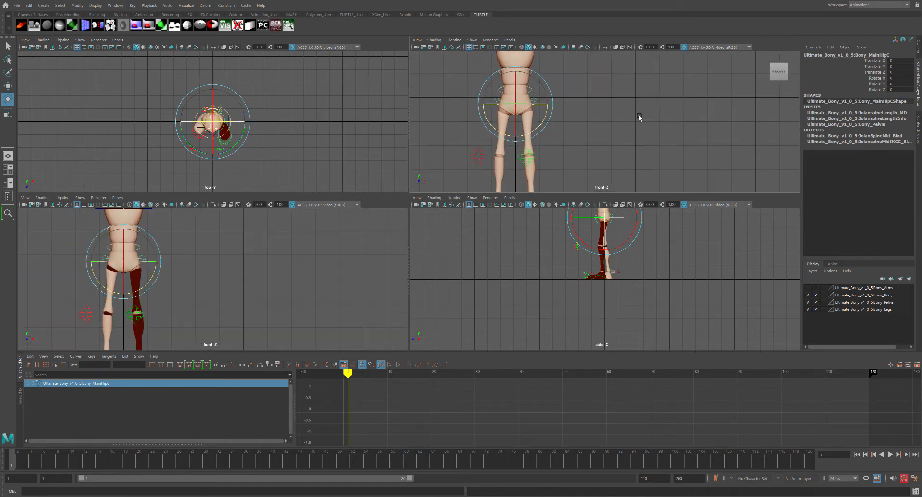
{"action": "left_click", "coordinate": [613, 111]}
{"action": "scroll", "coordinate": [583, 106], "scroll_direction": "down", "scroll_amount": 2}
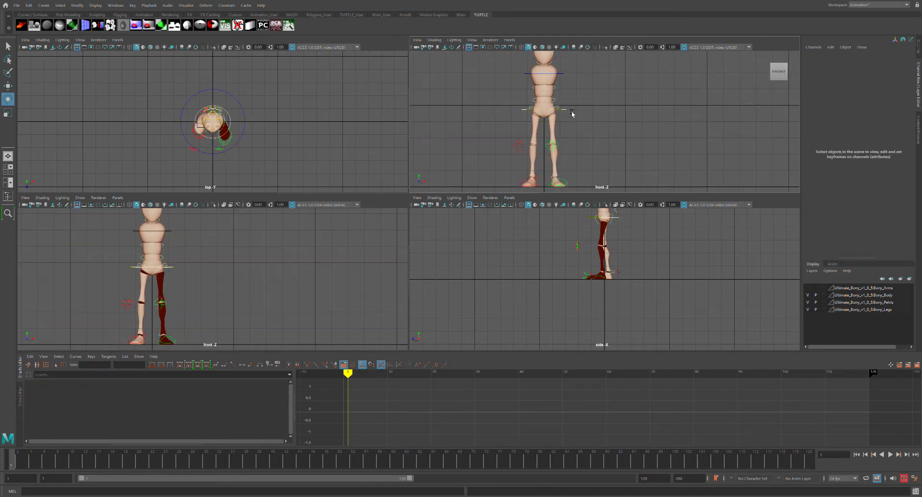
Try tilting the character's hips by rotating the main hip control in the front view
{"action": "left_click", "coordinate": [576, 96]}
{"action": "left_click", "coordinate": [585, 93]}
{"action": "left_click", "coordinate": [577, 94]}
{"action": "left_click_drag", "start_coordinate": [578, 94], "coordinate": [582, 96]}
{"action": "left_click", "coordinate": [597, 87]}
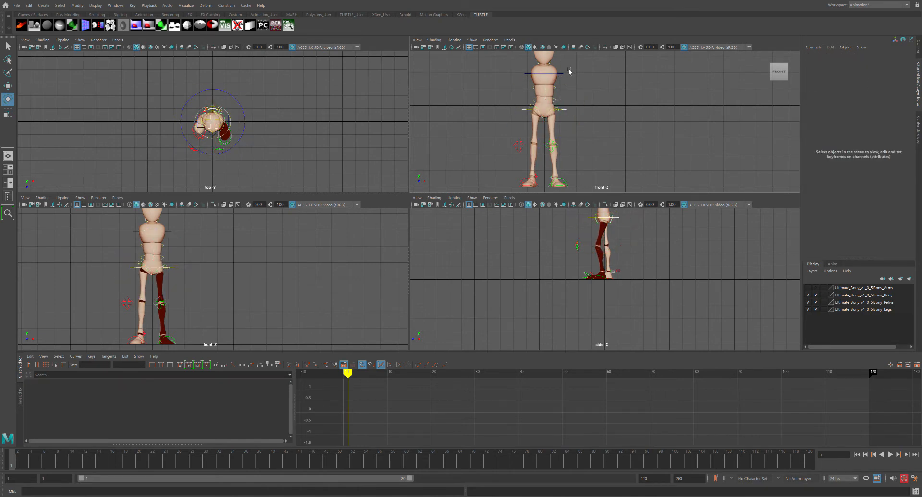
Try tilting the upper torso about 4.3 degrees in Z with the top spine IK control
{"action": "left_click", "coordinate": [575, 84]}
{"action": "left_click_drag", "start_coordinate": [590, 79], "coordinate": [590, 77]}
{"action": "key", "text": "ctrl+z"}
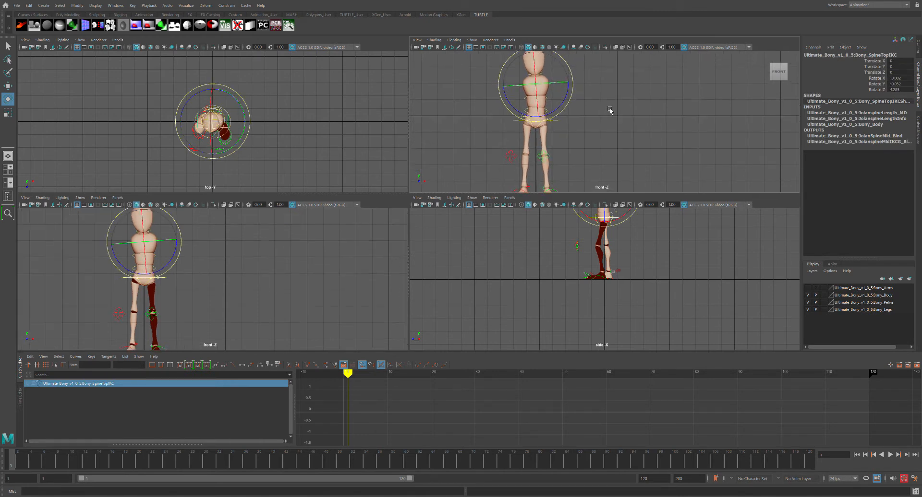
{"action": "left_click", "coordinate": [601, 115]}
{"action": "middle_click_drag", "start_coordinate": [611, 117], "coordinate": [616, 117], "text": "alt"}
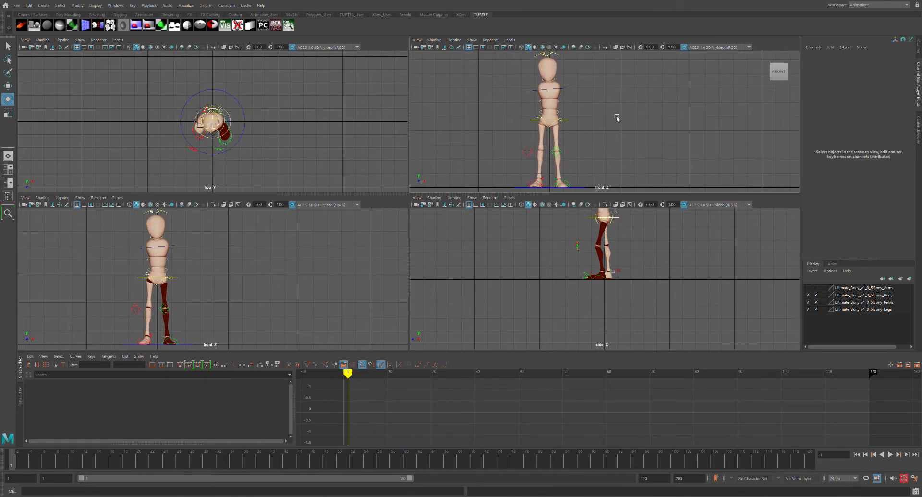
Undo the test rotations of the top spine and hip controls, and clear the selection
{"action": "key", "text": "ctrl+z"}
{"action": "key", "text": "ctrl+z"}
{"action": "key", "text": "ctrl+z"}
{"action": "key", "text": "ctrl+z"}
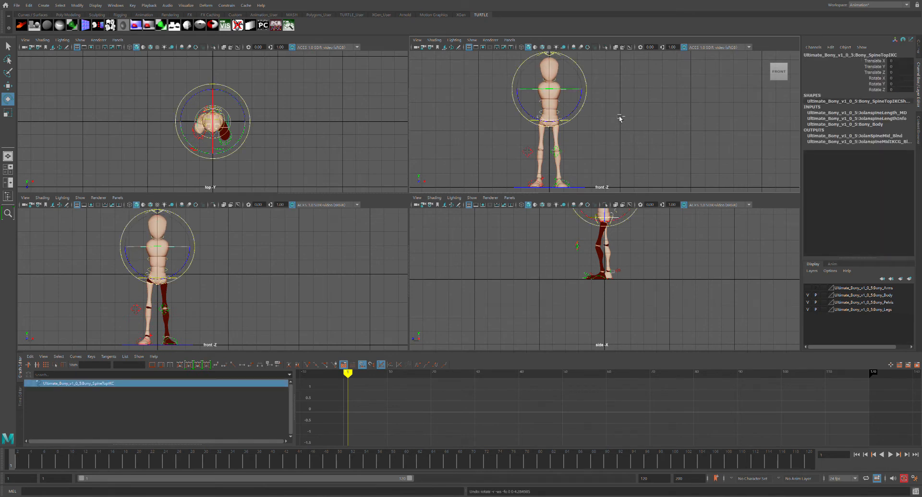
{"action": "left_click", "coordinate": [652, 100]}
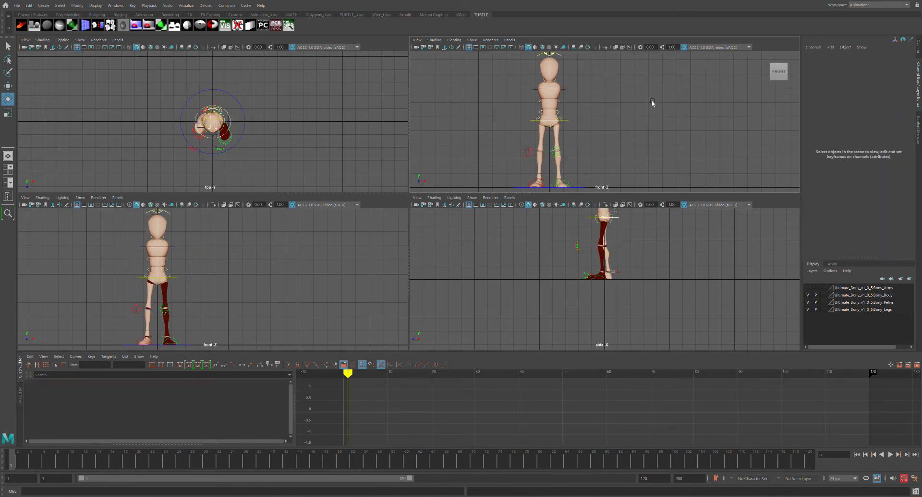
{"action": "middle_click_drag", "start_coordinate": [659, 116], "coordinate": [657, 117], "text": "alt"}
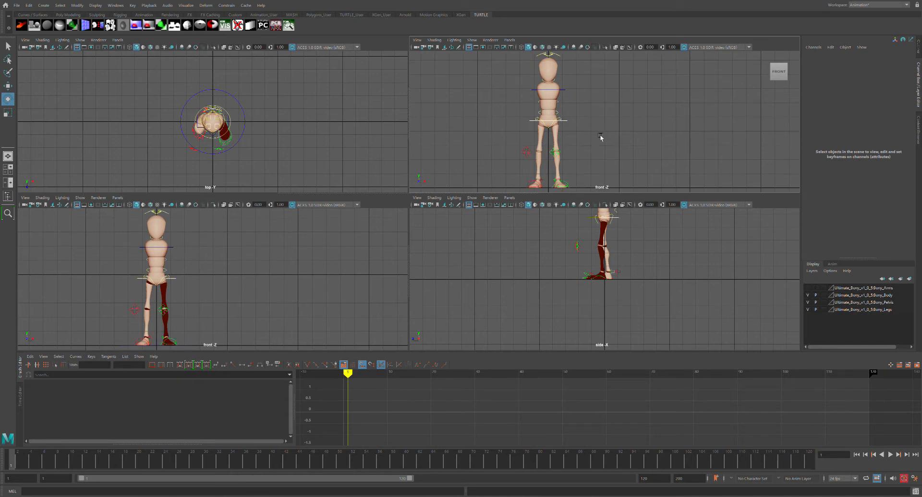
Rotate the main hip control to about -4.6 degrees in Z to tilt the pelvis sideways
{"action": "left_click", "coordinate": [576, 135]}
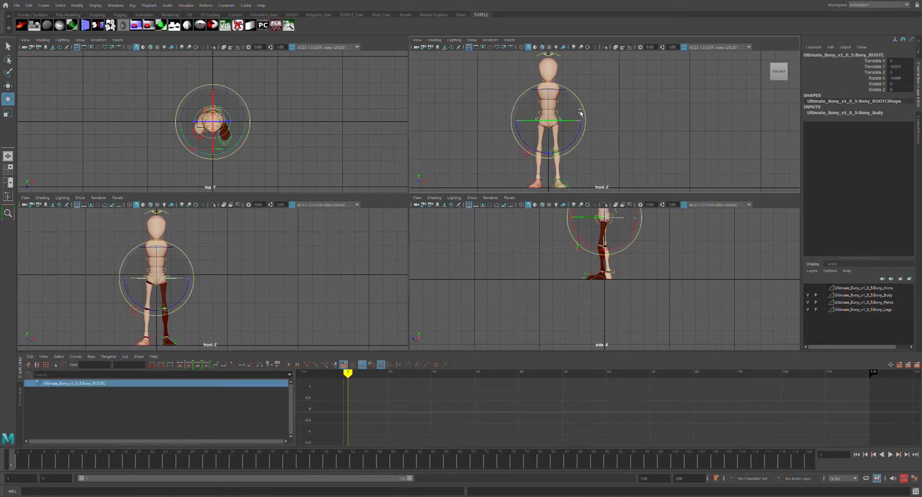
{"action": "left_click", "coordinate": [586, 100]}
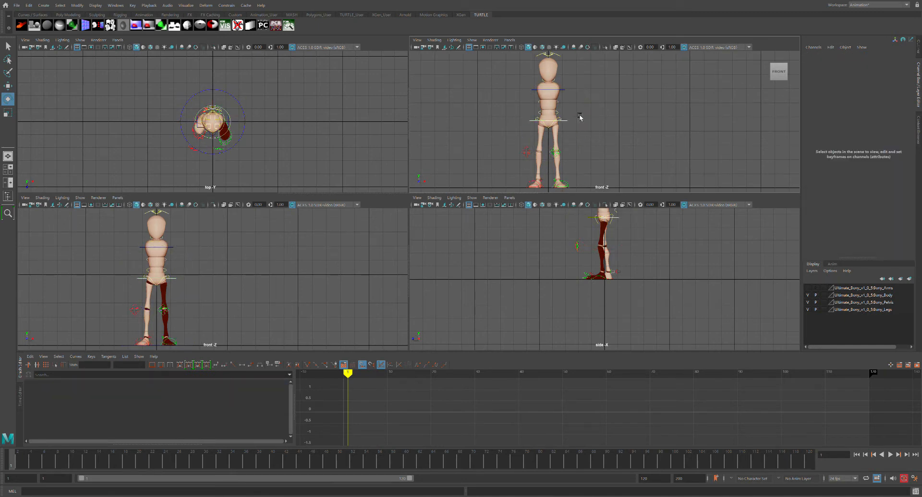
{"action": "left_click", "coordinate": [576, 134]}
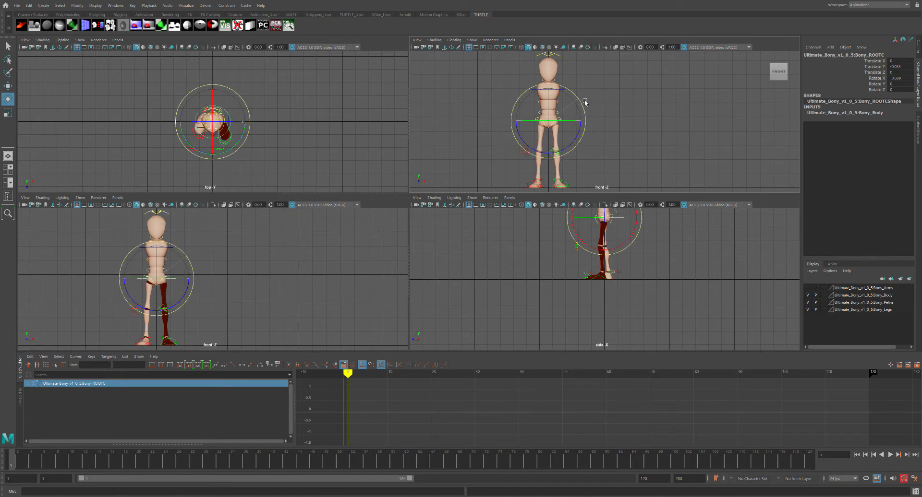
{"action": "left_click", "coordinate": [615, 154]}
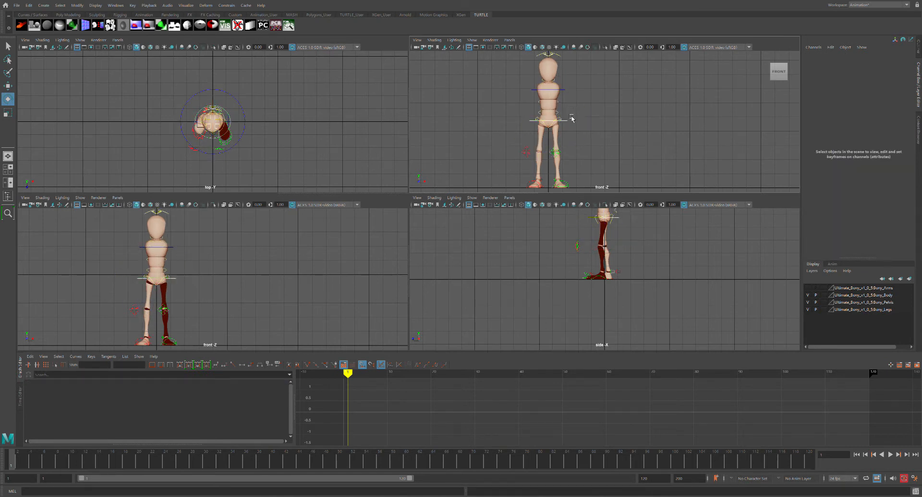
{"action": "left_click", "coordinate": [569, 121]}
{"action": "left_click_drag", "start_coordinate": [582, 96], "coordinate": [582, 99]}
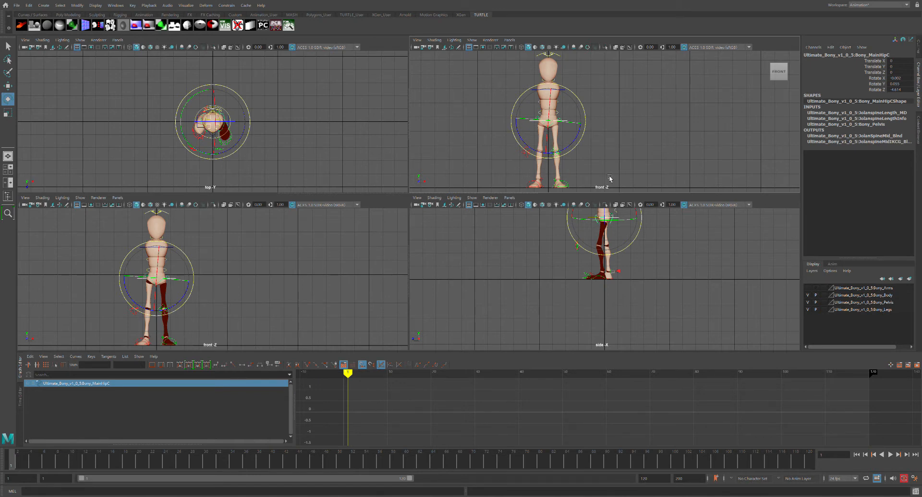
Lower the root control slightly in Y in the front view to bring the body down over the feet
{"action": "left_click", "coordinate": [599, 119]}
{"action": "left_click", "coordinate": [575, 131]}
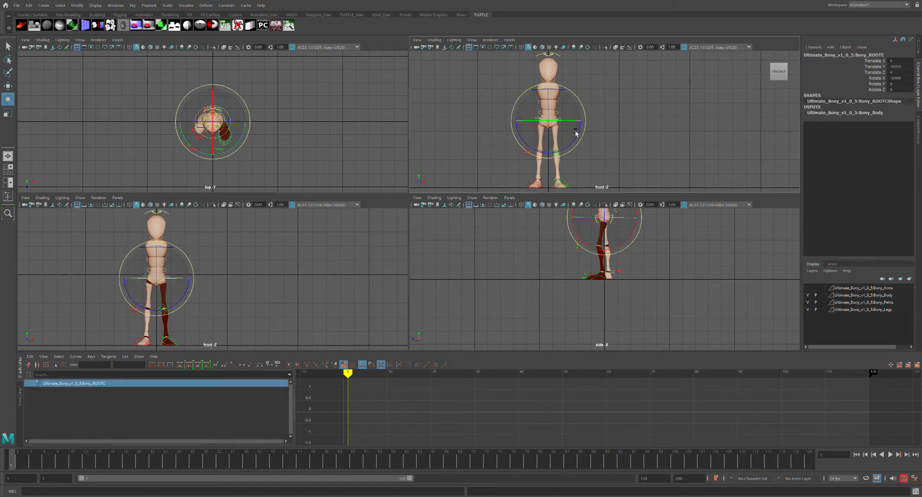
{"action": "key", "text": "space"}
{"action": "key", "text": "w"}
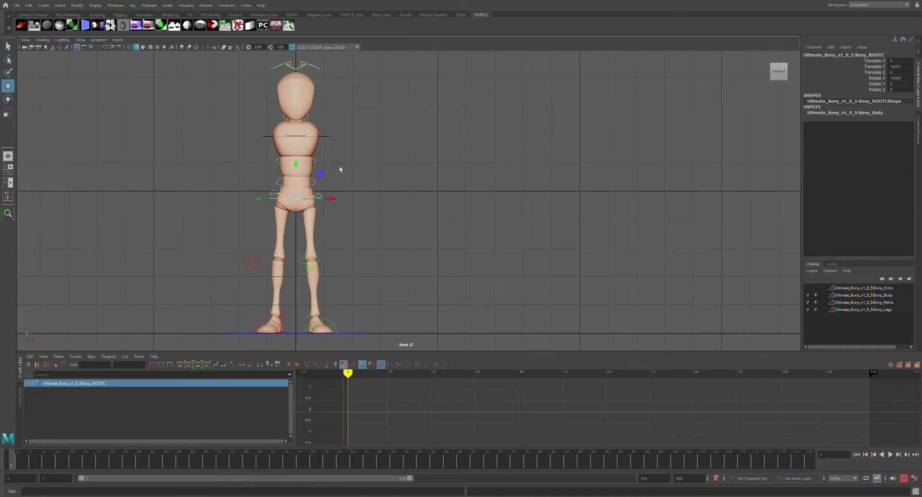
{"action": "left_click_drag", "start_coordinate": [306, 166], "coordinate": [306, 168]}
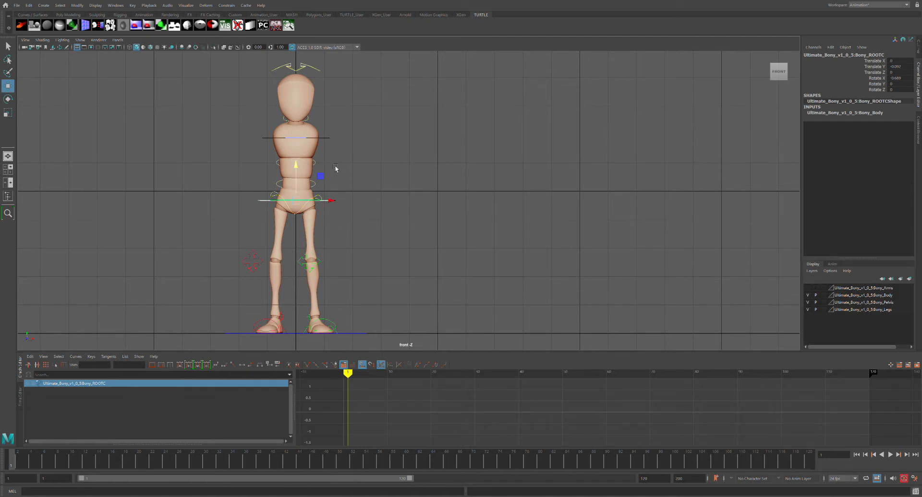
Rotate the top spine IK control to about 4.1 degrees in Z to tilt the chest against the hips
{"action": "left_click", "coordinate": [327, 138]}
{"action": "key", "text": "e"}
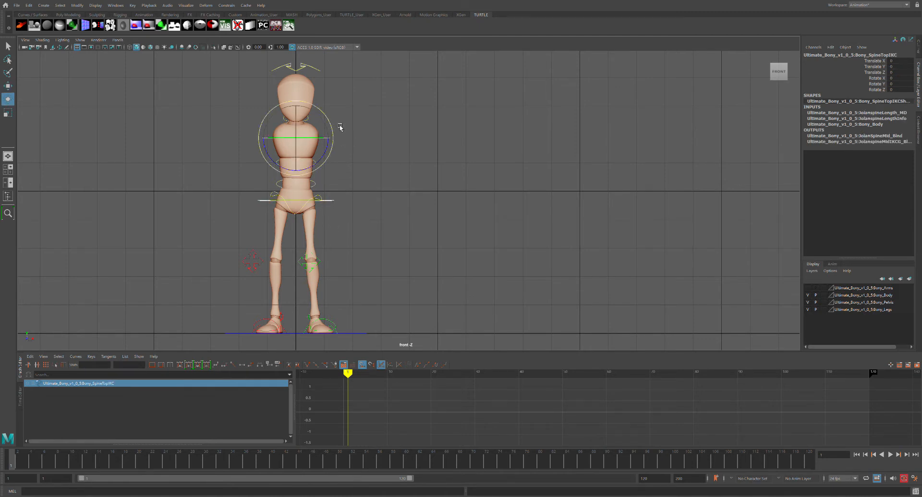
{"action": "left_click_drag", "start_coordinate": [335, 128], "coordinate": [336, 129]}
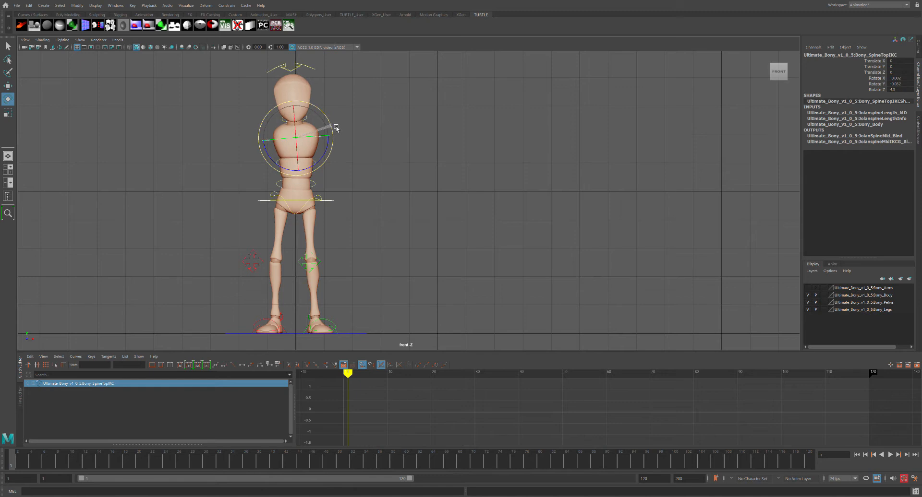
{"action": "left_click", "coordinate": [387, 120]}
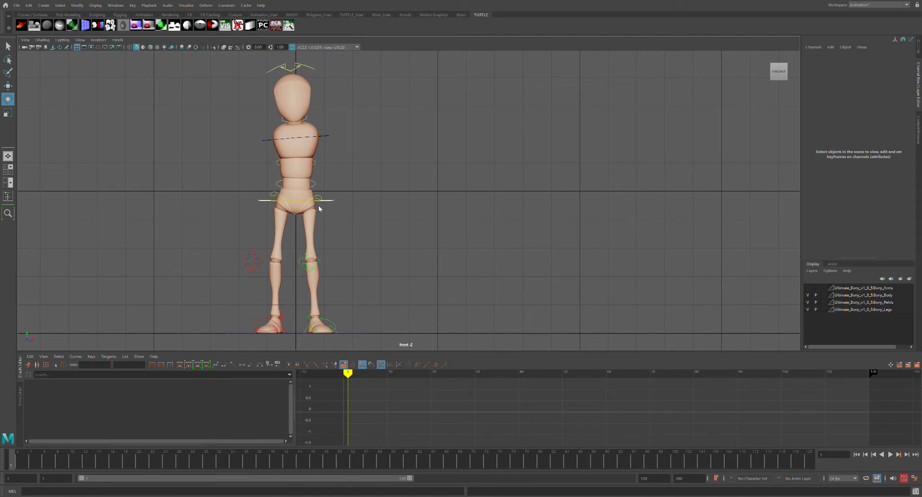
Rotate the right foot IK control further in Y in the perspective view so its toes point outward
{"action": "key", "text": "space"}
{"action": "scroll", "coordinate": [330, 195], "scroll_direction": "down", "scroll_amount": 1}
{"action": "middle_click_drag", "start_coordinate": [374, 201], "coordinate": [449, 188], "text": "alt"}
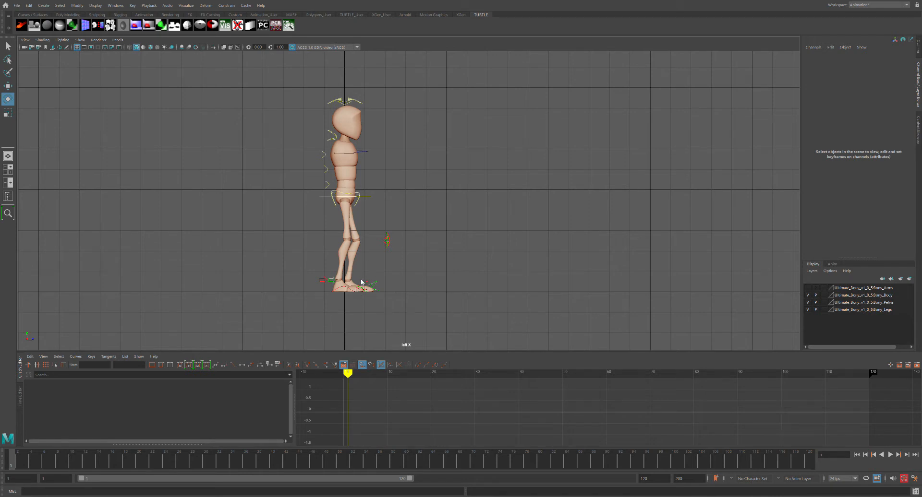
{"action": "left_click_drag", "start_coordinate": [362, 266], "coordinate": [436, 234]}
{"action": "scroll", "coordinate": [436, 234], "scroll_direction": "up", "scroll_amount": 3}
{"action": "left_click", "coordinate": [401, 294]}
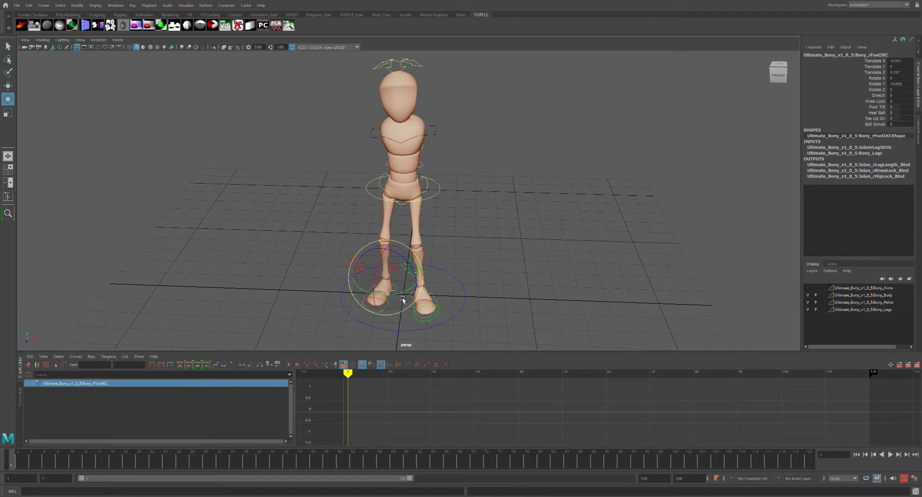
{"action": "left_click_drag", "start_coordinate": [400, 298], "coordinate": [397, 298]}
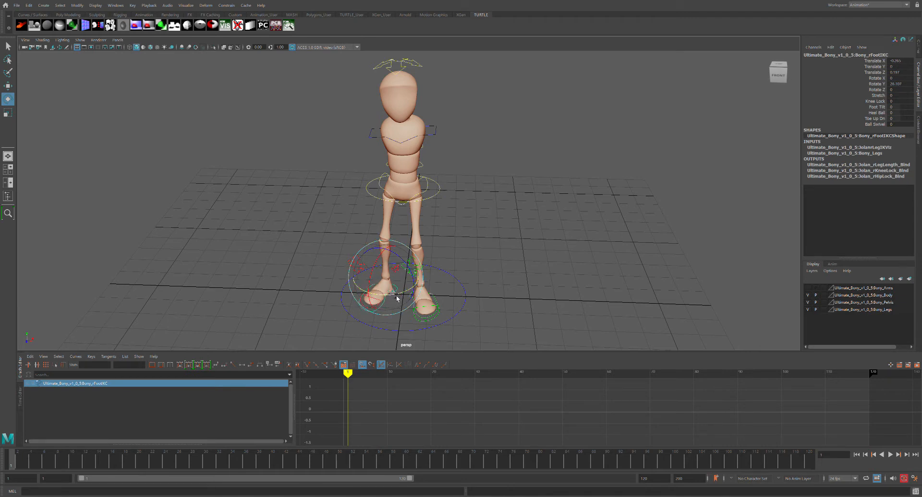
{"action": "left_click", "coordinate": [490, 262]}
{"action": "mouse_move", "coordinate": [490, 262]}
{"action": "left_mouse_down", "text": "alt"}
{"action": "mouse_move", "coordinate": [502, 247]}
{"action": "mouse_move", "coordinate": [493, 252]}
{"action": "left_mouse_up", "text": "alt"}
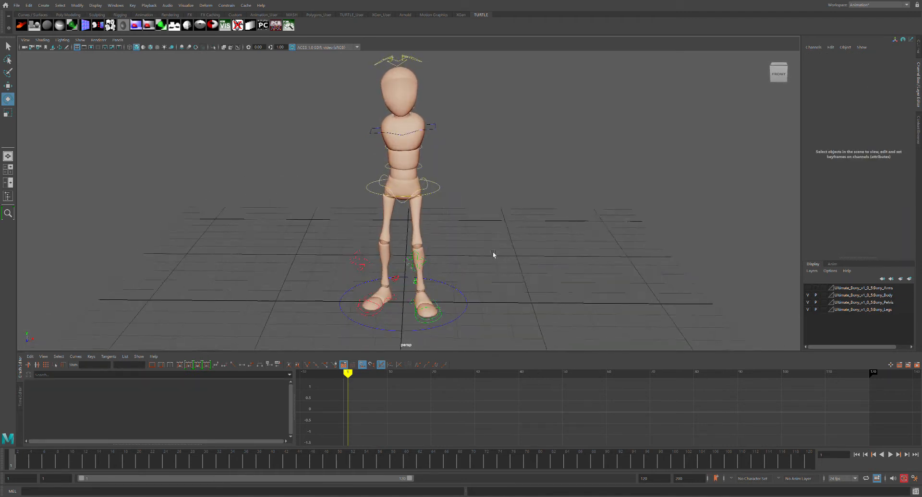
Move the left foot IK control outward along X to widen the stance
{"action": "left_click", "coordinate": [420, 307]}
{"action": "key", "text": "w"}
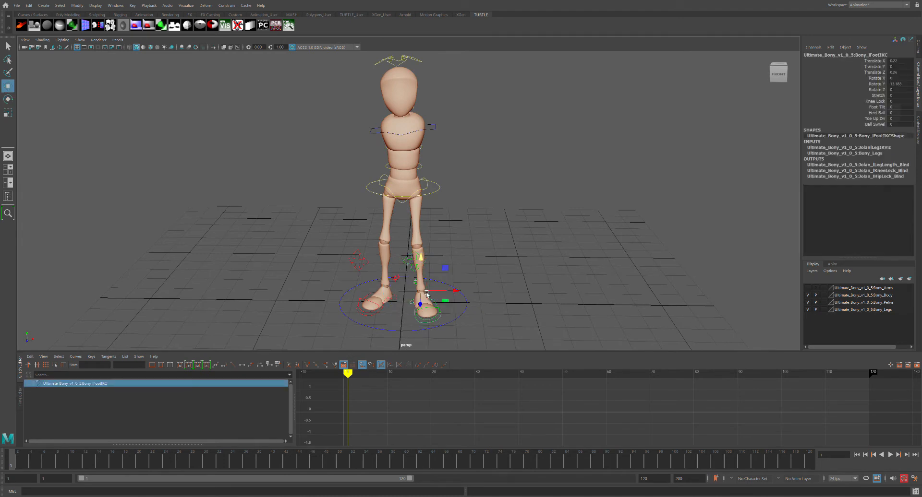
{"action": "left_click_drag", "start_coordinate": [448, 289], "coordinate": [461, 292]}
{"action": "left_click", "coordinate": [480, 255]}
{"action": "left_click_drag", "start_coordinate": [479, 255], "coordinate": [484, 238], "text": "alt"}
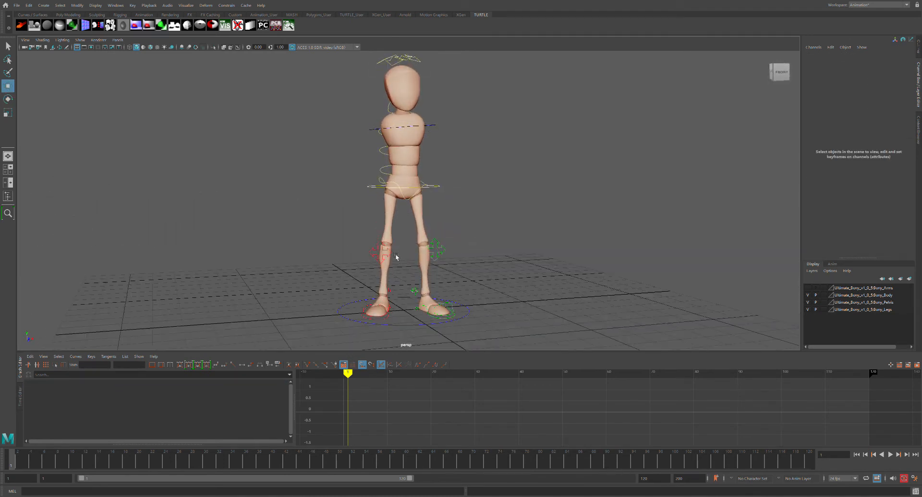
Move the left knee IK control outward to about 0.684 in X, and clear the selection in the side view
{"action": "left_click", "coordinate": [396, 255]}
{"action": "left_click_drag", "start_coordinate": [449, 250], "coordinate": [485, 250], "text": "alt"}
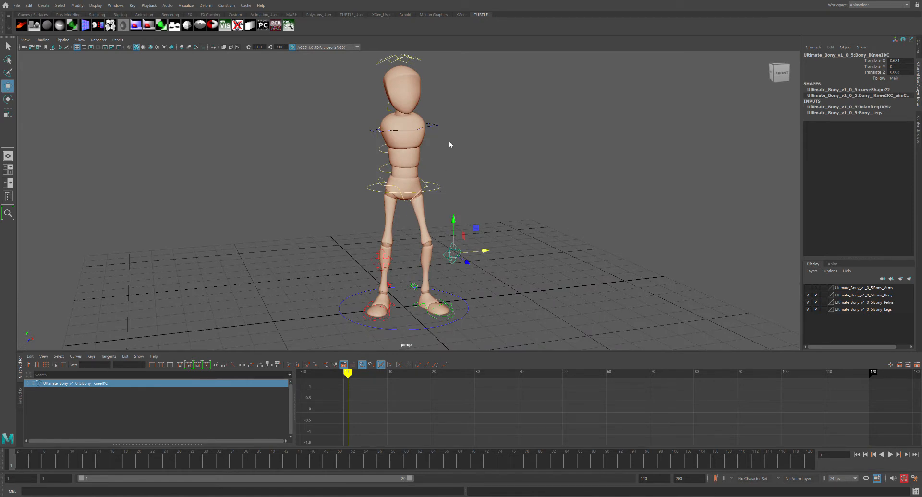
{"action": "key", "text": "space"}
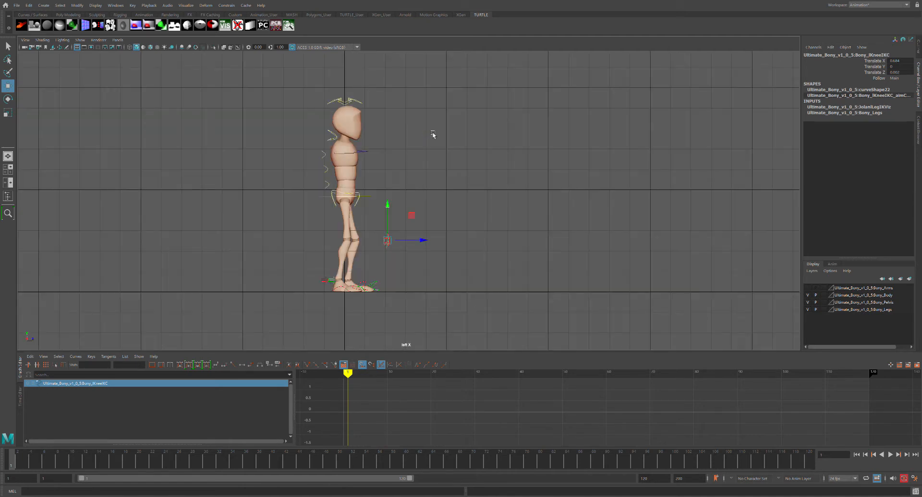
{"action": "middle_click_drag", "start_coordinate": [434, 155], "coordinate": [346, 175], "text": "alt"}
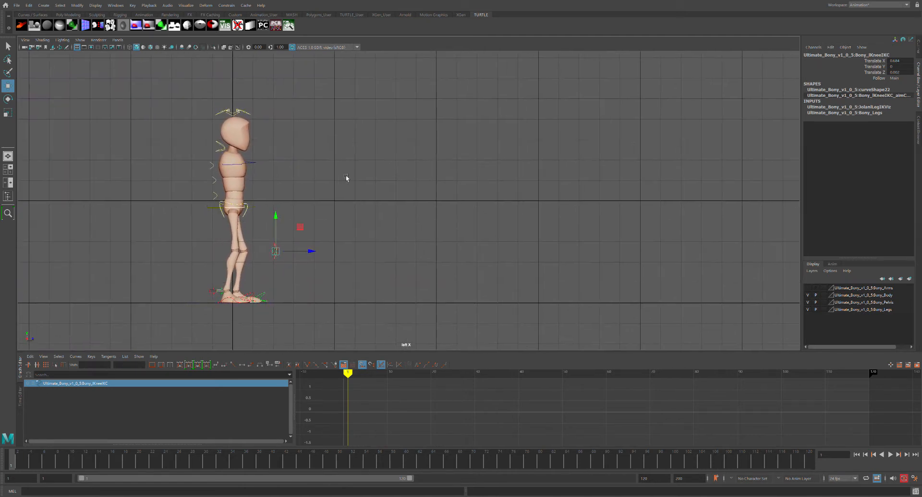
{"action": "left_click", "coordinate": [345, 175]}
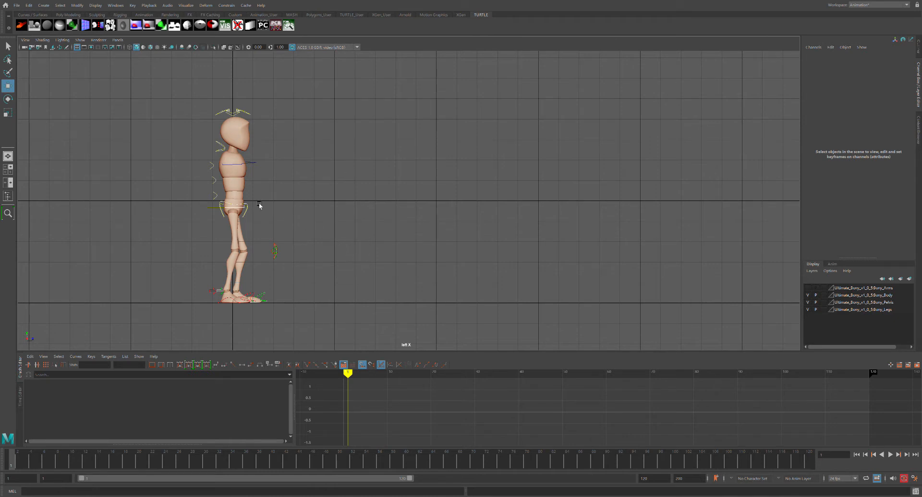
Rotate the three spine FK controls together slightly forward in X in the side view
{"action": "left_click_drag", "start_coordinate": [204, 156], "coordinate": [222, 201]}
{"action": "key", "text": "e"}
{"action": "left_click_drag", "start_coordinate": [273, 174], "coordinate": [276, 172]}
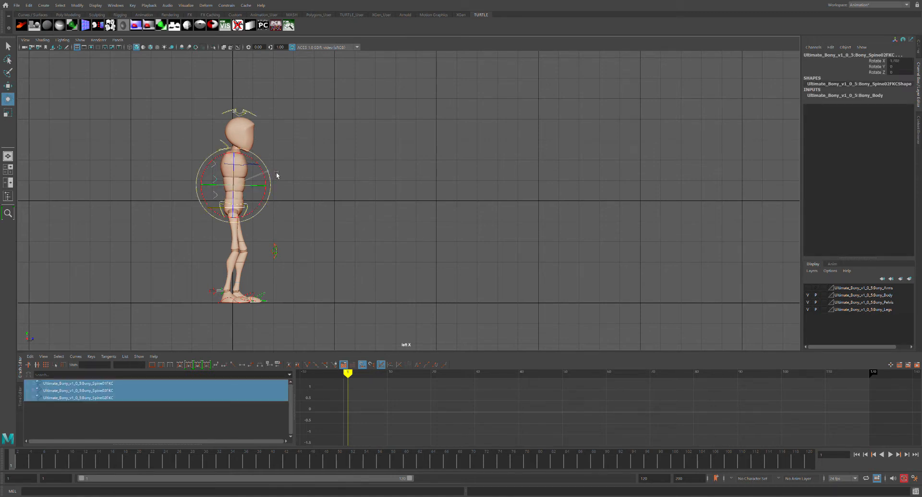
{"action": "left_click", "coordinate": [325, 150]}
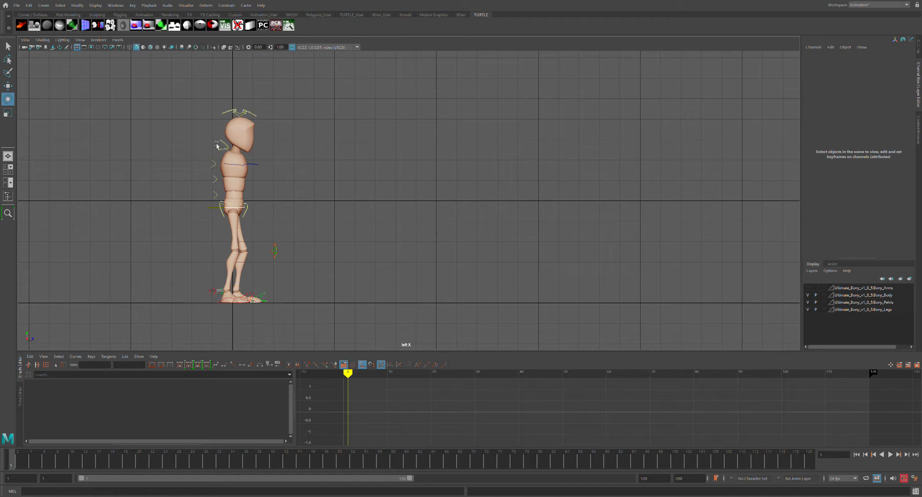
Rotate the root control slightly in X to lean the body forward
{"action": "left_click", "coordinate": [264, 206]}
{"action": "left_click_drag", "start_coordinate": [271, 211], "coordinate": [272, 191]}
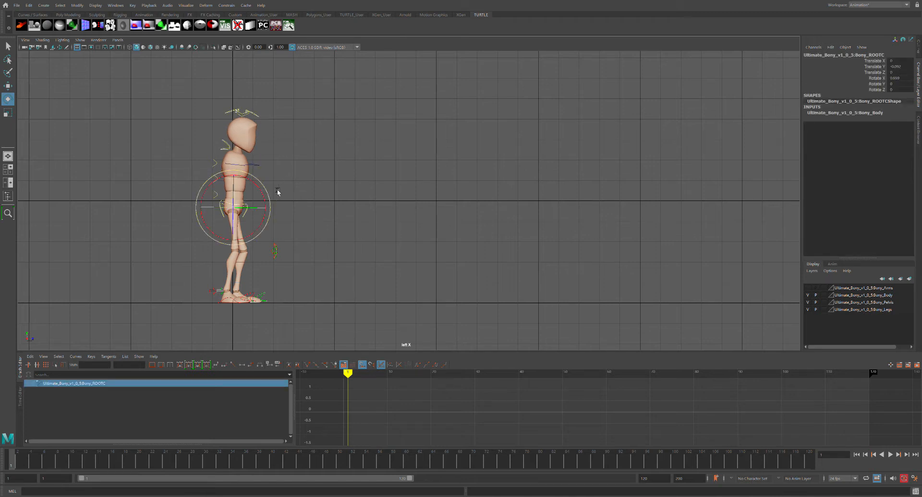
{"action": "left_click", "coordinate": [304, 181]}
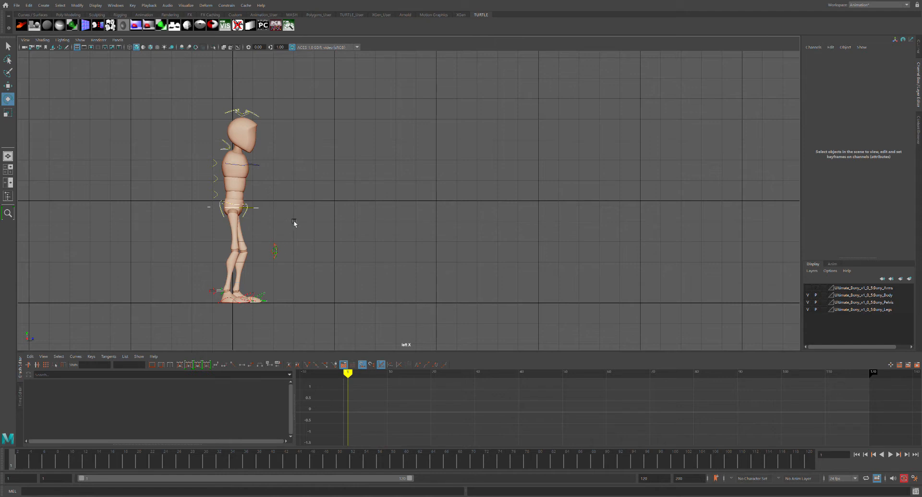
Try bending the upper body far forward from the hips by rotating the root control in X
{"action": "left_click", "coordinate": [262, 208]}
{"action": "left_click_drag", "start_coordinate": [274, 195], "coordinate": [303, 191]}
{"action": "left_click", "coordinate": [272, 156]}
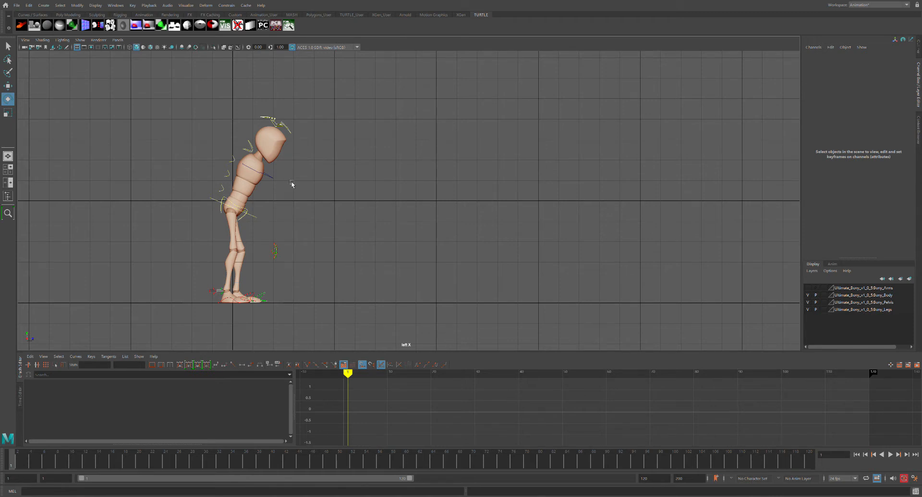
Undo the test forward bend of the root control
{"action": "key", "text": "ctrl+z"}
{"action": "key", "text": "ctrl+z"}
{"action": "key", "text": "ctrl+z"}
{"action": "key", "text": "ctrl+z"}
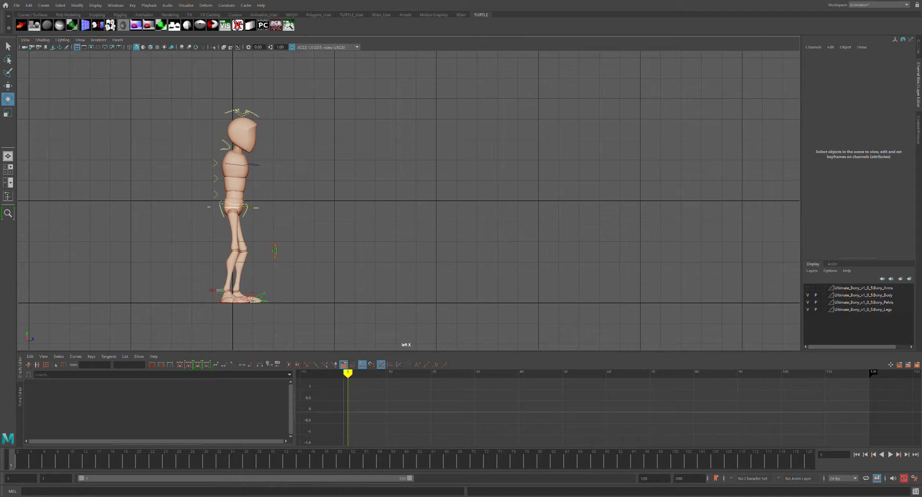
Lower the root control to about -1.09 in Y to bend the knees into a crouch
{"action": "left_click", "coordinate": [271, 218]}
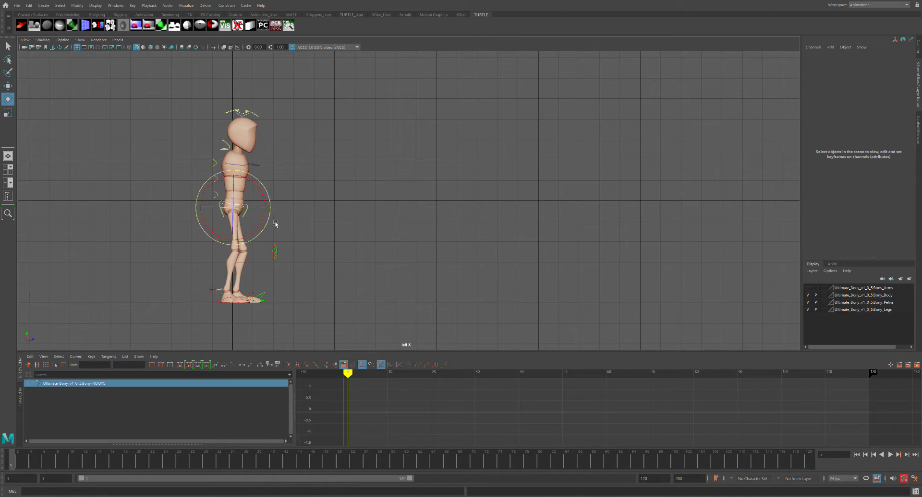
{"action": "key", "text": "w"}
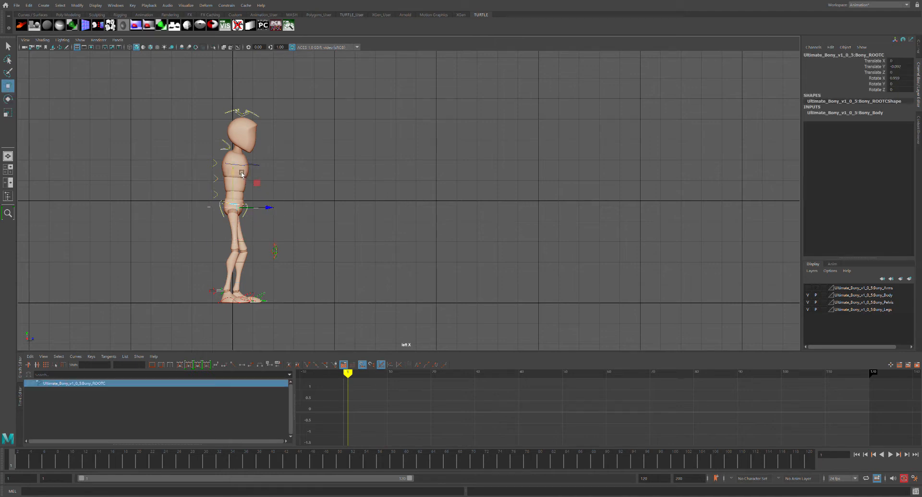
{"action": "left_click_drag", "start_coordinate": [241, 174], "coordinate": [241, 194]}
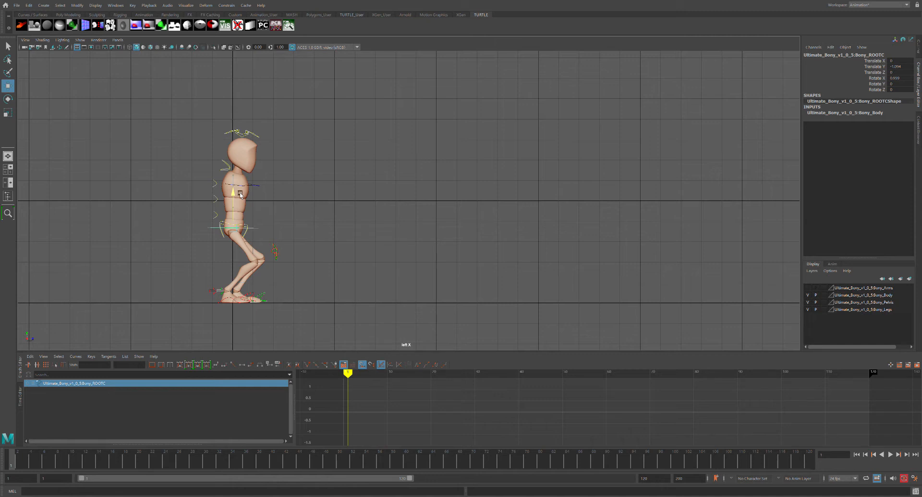
{"action": "left_click_drag", "start_coordinate": [240, 194], "coordinate": [241, 194]}
Rotate the root control to about 47.6 degrees in X to pitch the upper body forward
{"action": "key", "text": "e"}
{"action": "left_click_drag", "start_coordinate": [263, 210], "coordinate": [273, 233]}
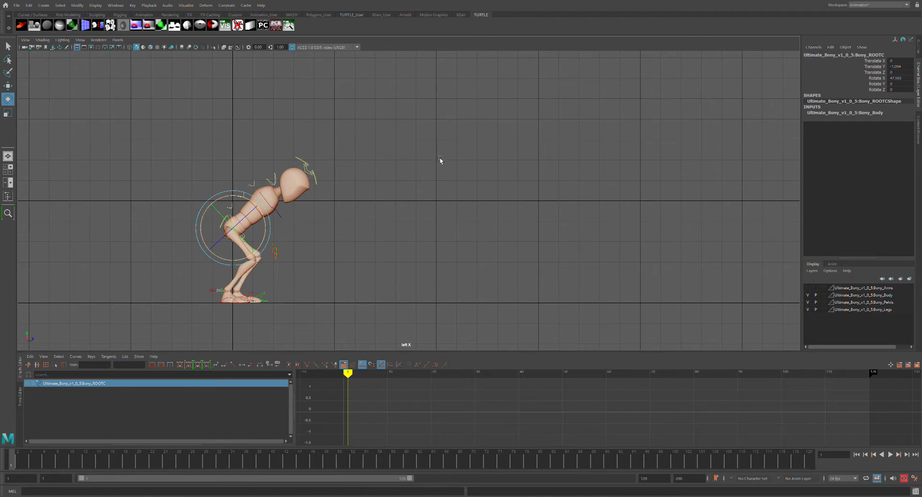
{"action": "left_click", "coordinate": [409, 172]}
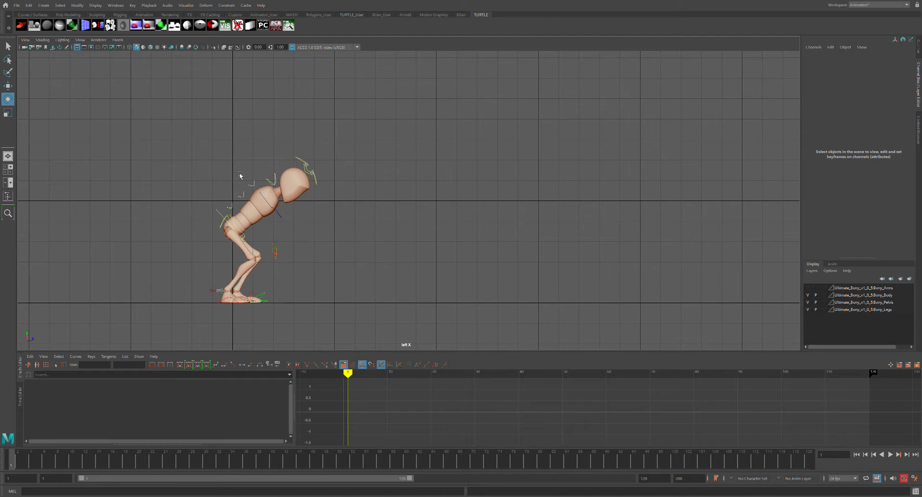
Rotate the three spine FK controls together backward in X to straighten the back of the crouched body
{"action": "left_click_drag", "start_coordinate": [227, 170], "coordinate": [254, 208]}
{"action": "left_click", "coordinate": [323, 207]}
{"action": "left_click_drag", "start_coordinate": [229, 174], "coordinate": [275, 187]}
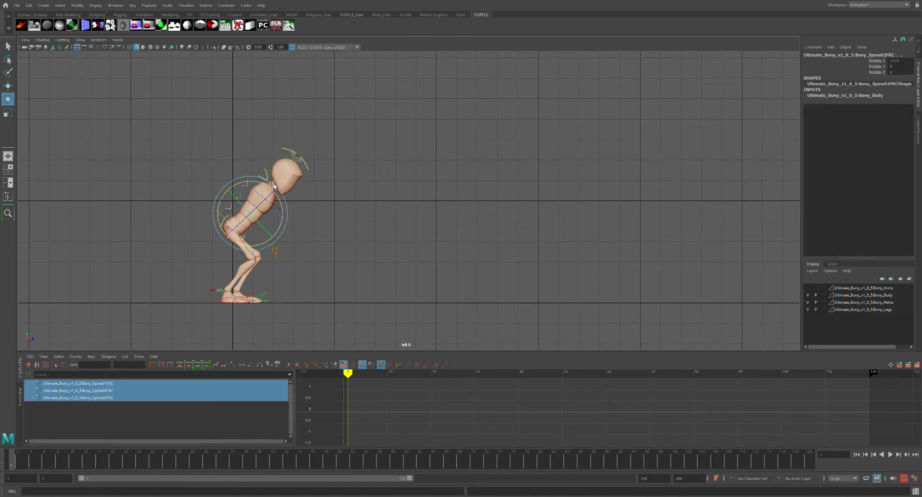
{"action": "key", "text": "ctrl+z"}
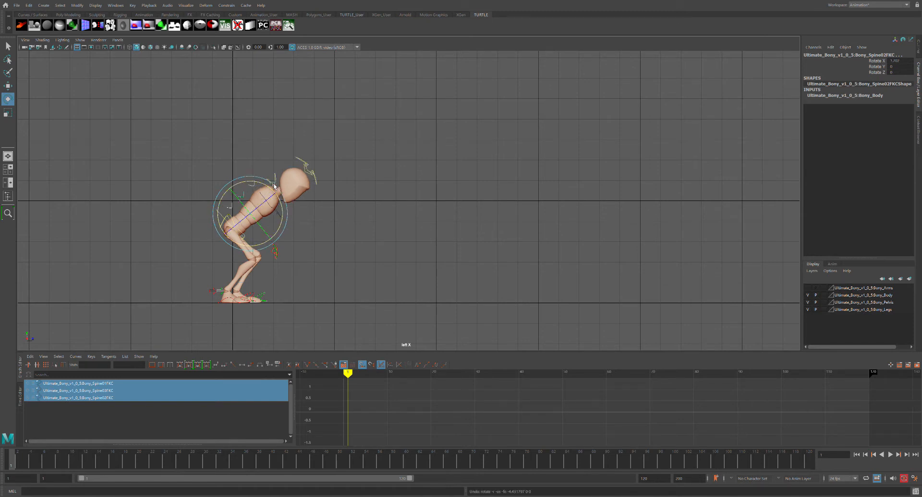
{"action": "left_click_drag", "start_coordinate": [275, 189], "coordinate": [273, 187]}
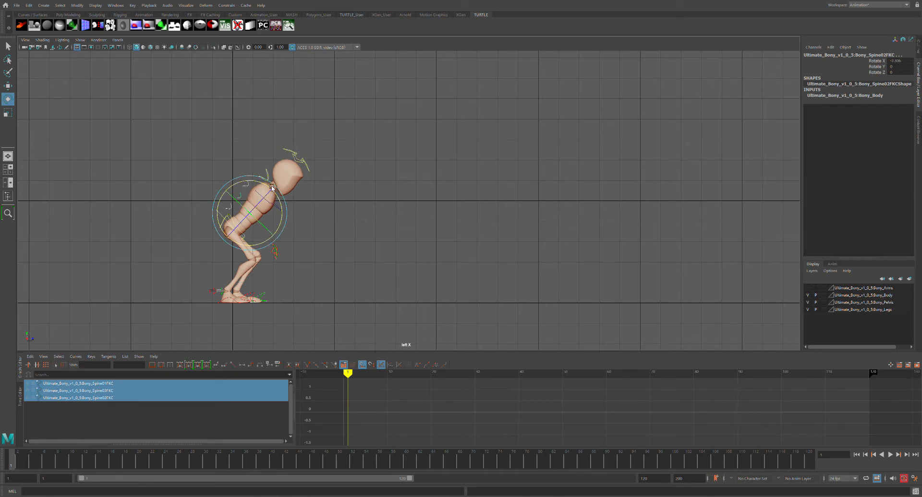
{"action": "left_click", "coordinate": [319, 200]}
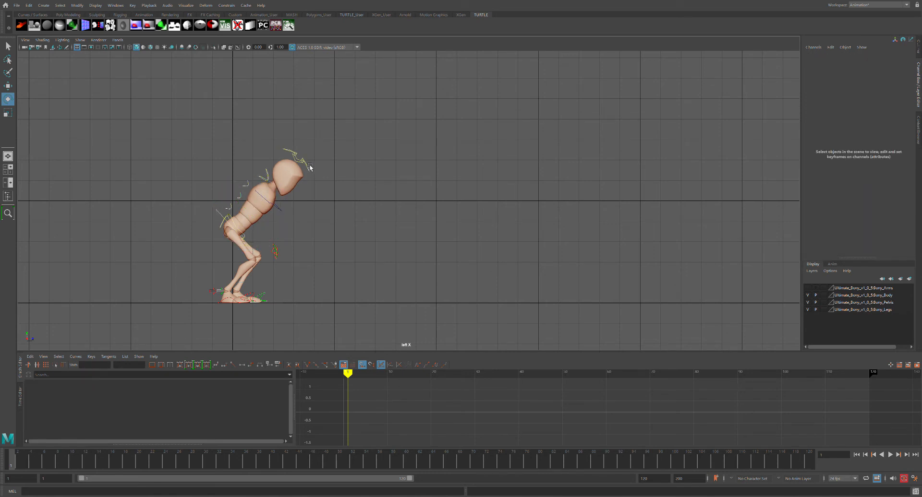
Rotate the neck slightly backward and the head control to about -14.4 degrees in X to lift the face
{"action": "left_click", "coordinate": [304, 175]}
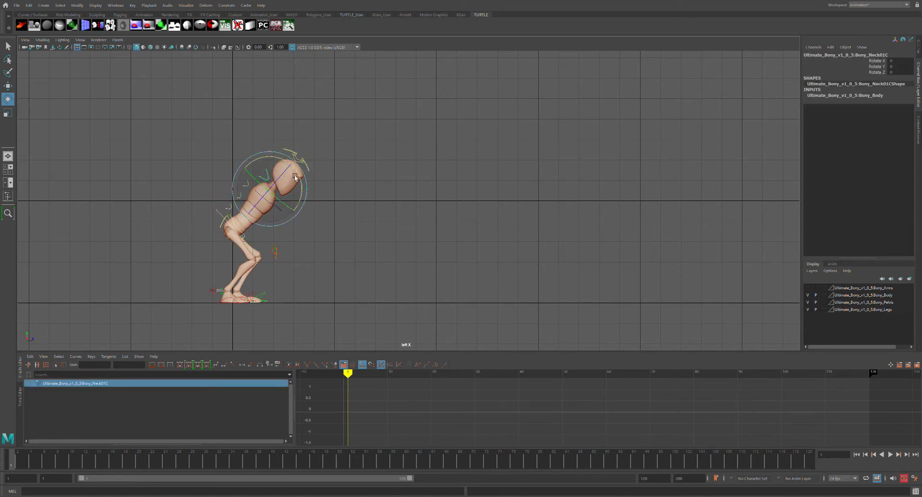
{"action": "left_click", "coordinate": [336, 165]}
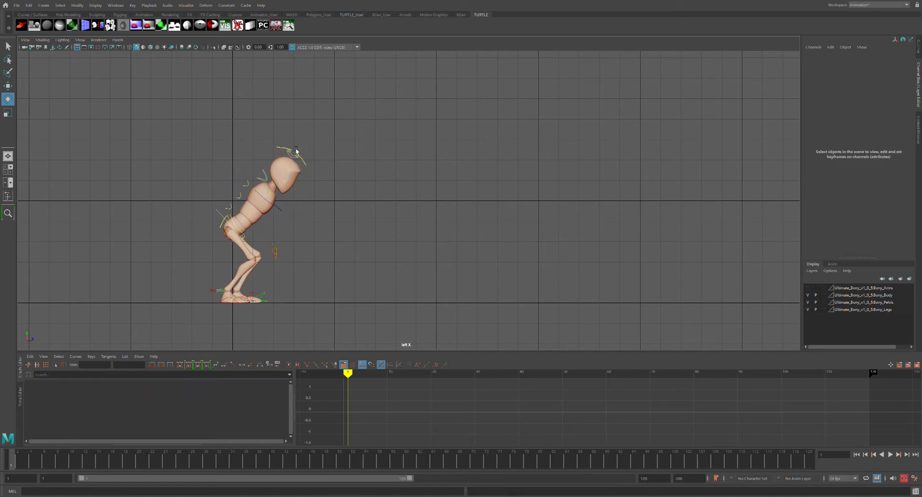
{"action": "left_click", "coordinate": [296, 151]}
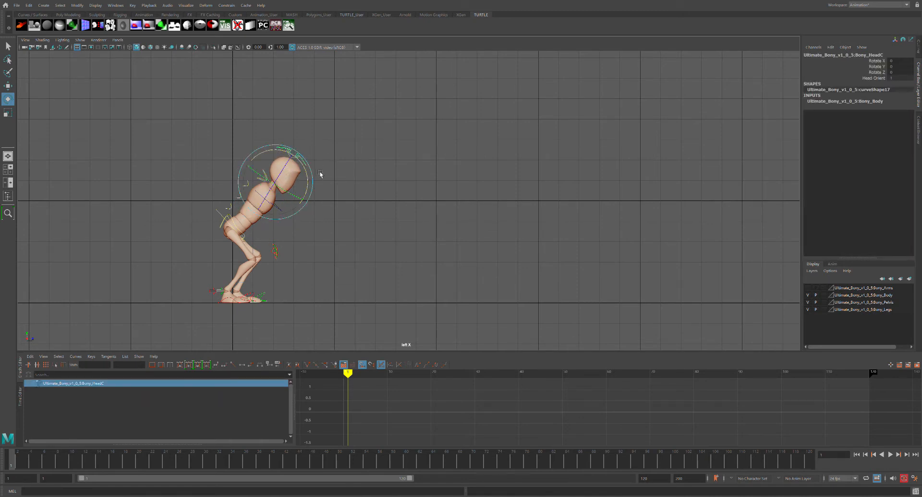
{"action": "mouse_move", "coordinate": [318, 175]}
{"action": "left_mouse_down"}
{"action": "mouse_move", "coordinate": [315, 150]}
{"action": "mouse_move", "coordinate": [326, 164]}
{"action": "left_mouse_up"}
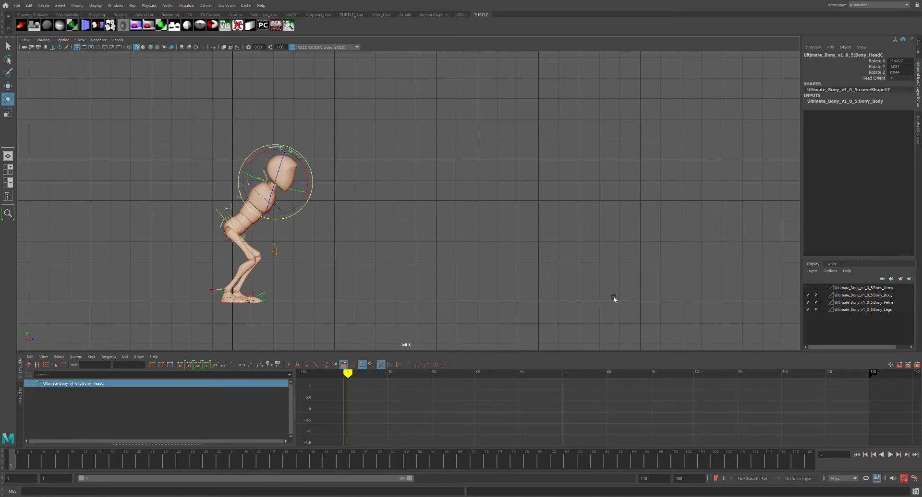
Deselect the head control and move the current time from frame 1 to frame 10
{"action": "left_click_drag", "start_coordinate": [318, 172], "coordinate": [320, 175]}
{"action": "left_click", "coordinate": [383, 192]}
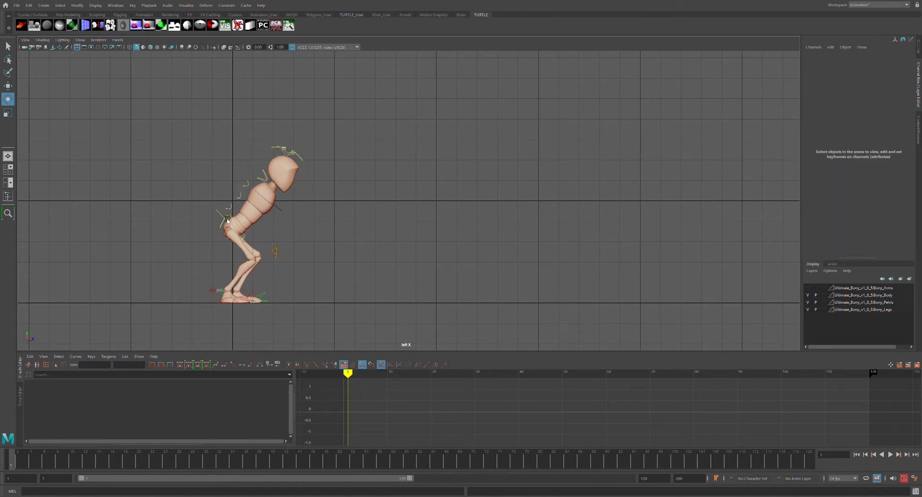
{"action": "key", "text": "alt+v"}
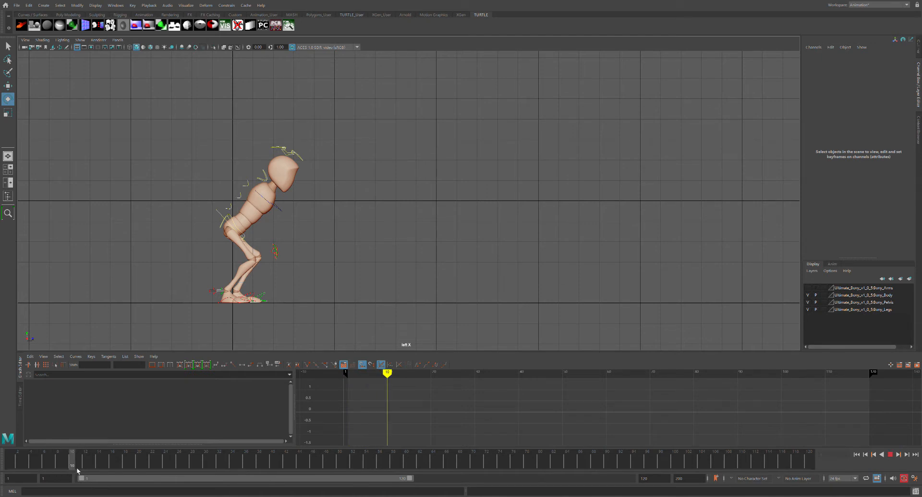
{"action": "key", "text": "alt+v"}
{"action": "key", "text": "alt+v"}
{"action": "left_click_drag", "start_coordinate": [78, 468], "coordinate": [8, 457]}
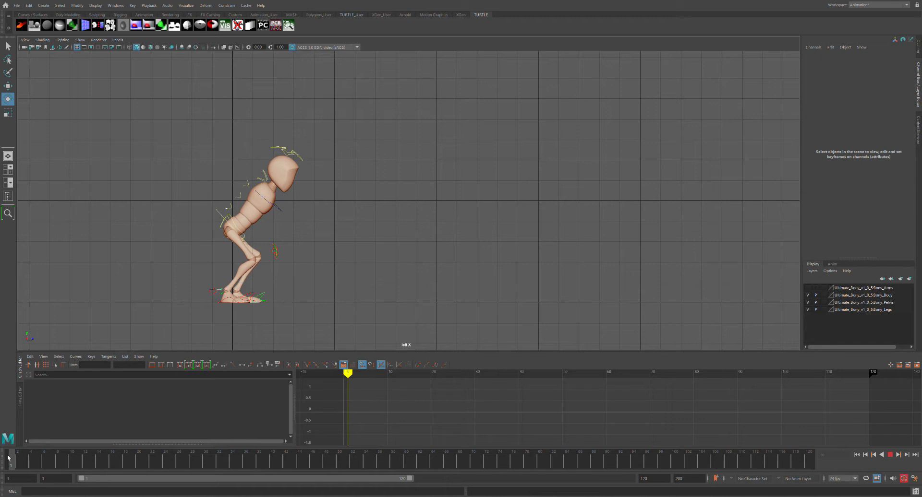
{"action": "left_click_drag", "start_coordinate": [8, 458], "coordinate": [50, 469]}
{"action": "key", "text": "Escape"}
Try keying all of the character's controls in the crouch pose at frame 10
{"action": "left_click_drag", "start_coordinate": [186, 117], "coordinate": [359, 301]}
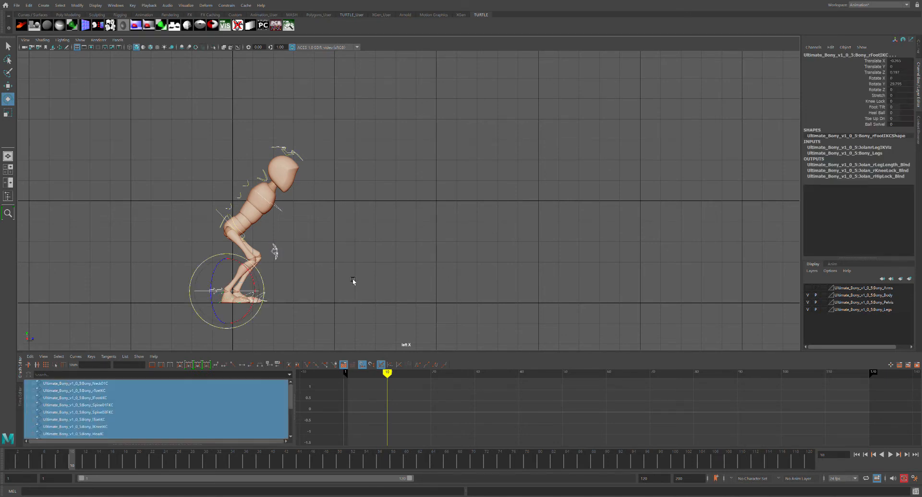
{"action": "left_click", "coordinate": [350, 238]}
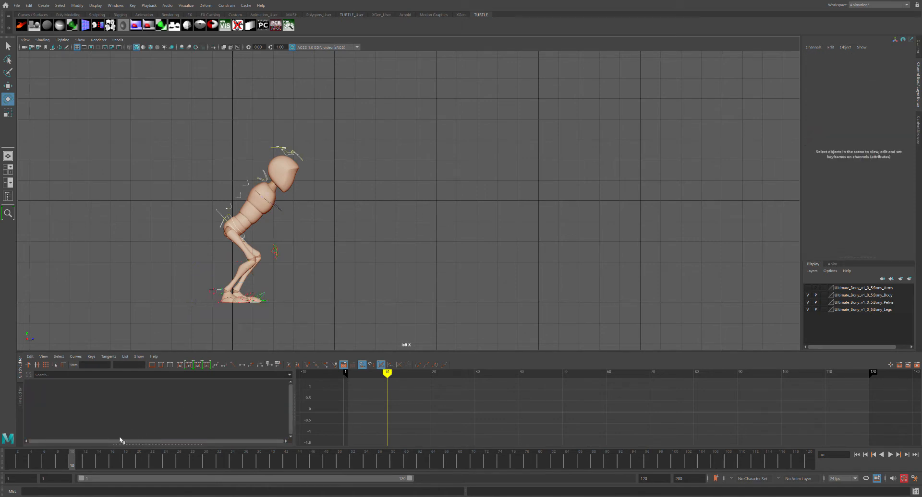
{"action": "left_click_drag", "start_coordinate": [168, 102], "coordinate": [260, 167]}
{"action": "left_click_drag", "start_coordinate": [152, 109], "coordinate": [388, 302]}
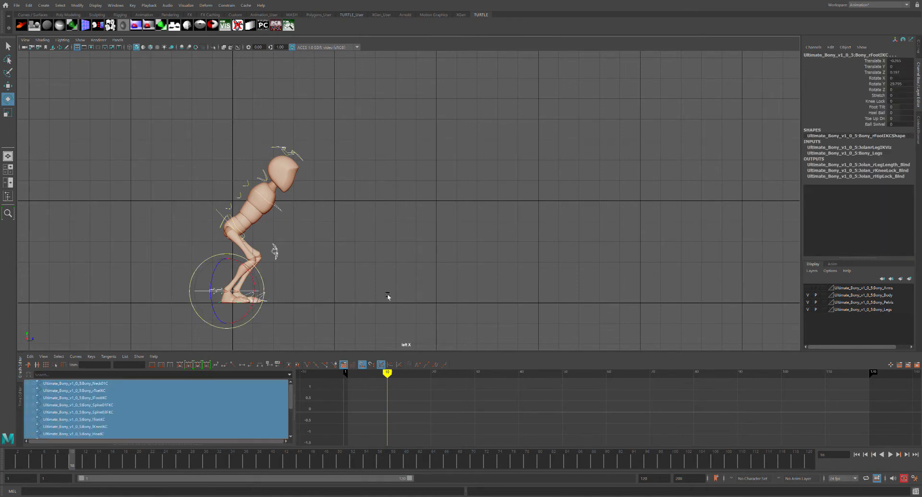
{"action": "key", "text": "s"}
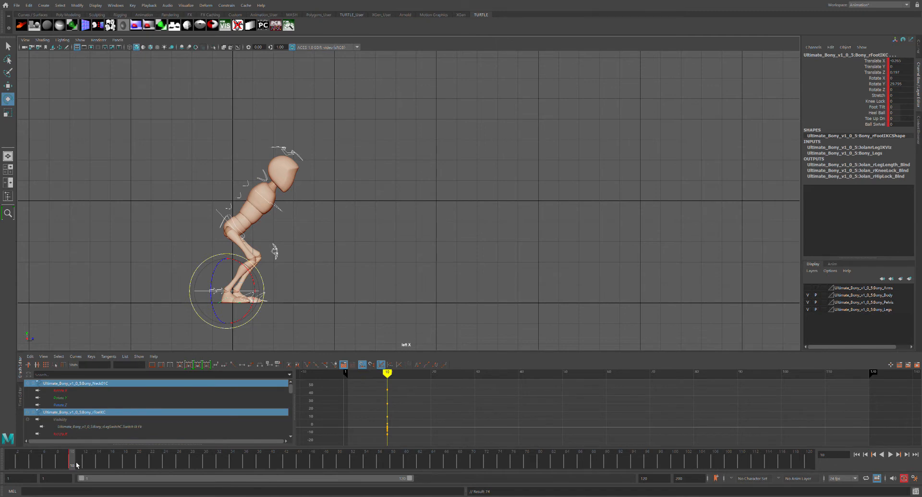
{"action": "left_click_drag", "start_coordinate": [77, 465], "coordinate": [51, 464]}
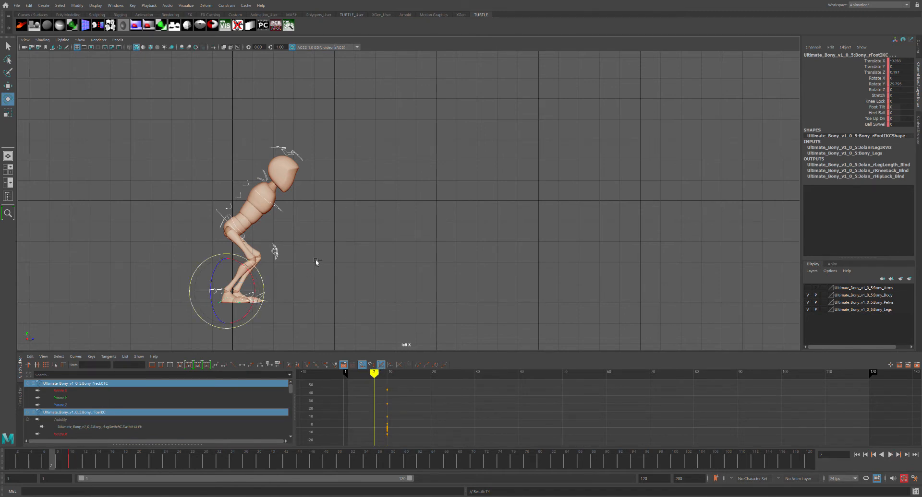
{"action": "key", "text": "ctrl+z"}
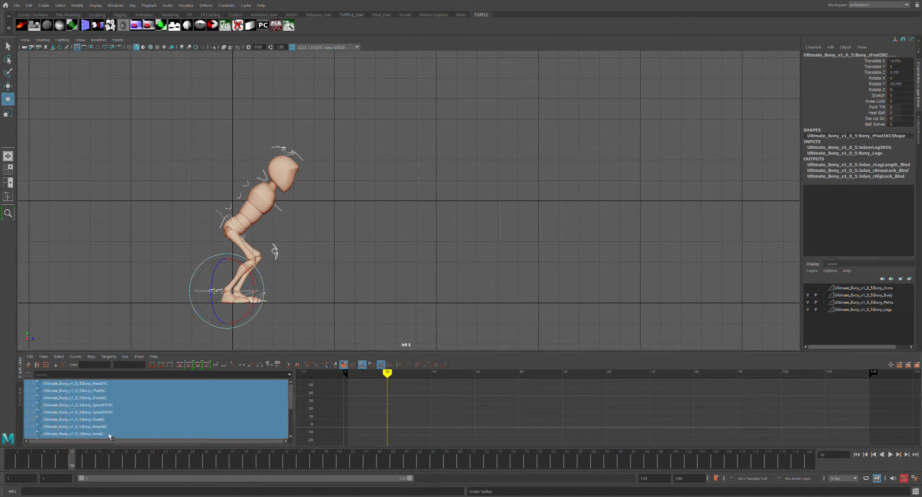
Undo the head, neck, spine and root posing on frame 1 back to the relaxed standing pose
{"action": "left_click_drag", "start_coordinate": [122, 116], "coordinate": [362, 304]}
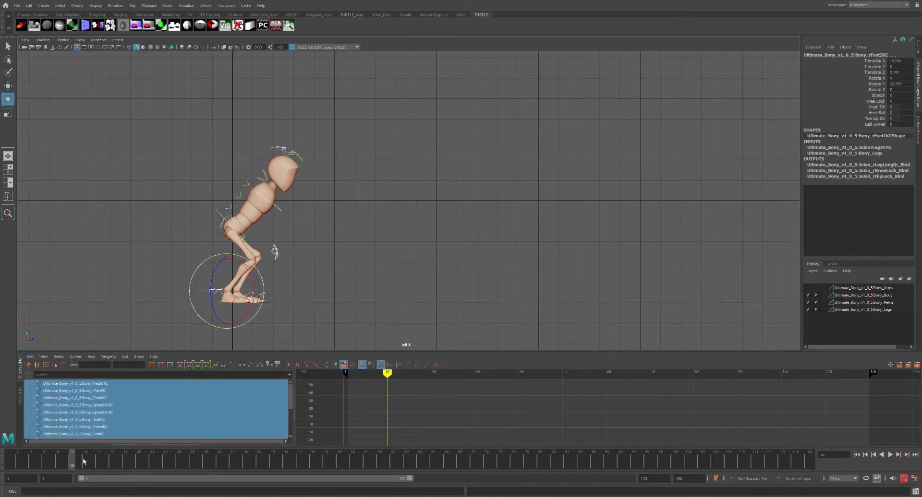
{"action": "left_click", "coordinate": [368, 256]}
{"action": "key", "text": "ctrl+z"}
{"action": "key", "text": "ctrl+z"}
{"action": "key", "text": "ctrl+z"}
{"action": "key", "text": "ctrl+z"}
{"action": "key", "text": "ctrl+z"}
{"action": "key", "text": "ctrl+z"}
{"action": "key", "text": "ctrl+z"}
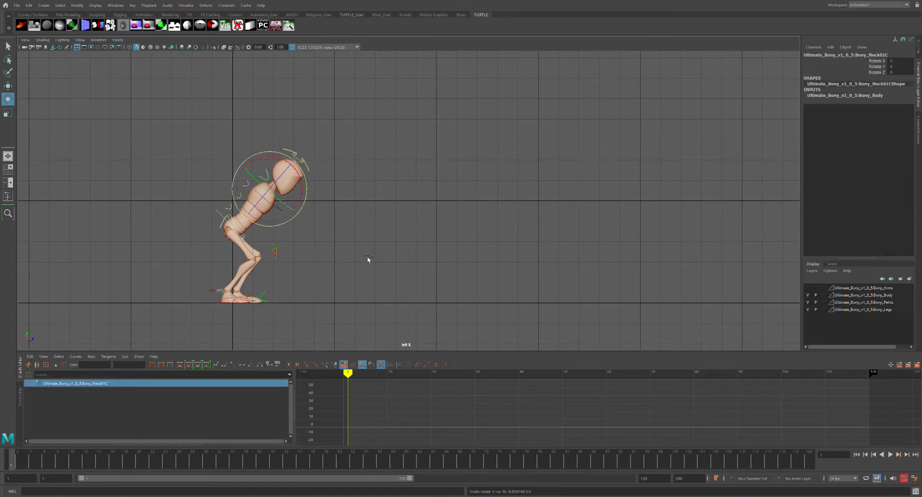
{"action": "key", "text": "ctrl+z"}
{"action": "key", "text": "ctrl+z"}
{"action": "key", "text": "ctrl+z"}
{"action": "key", "text": "ctrl+z"}
{"action": "key", "text": "ctrl+z"}
{"action": "key", "text": "ctrl+z"}
{"action": "key", "text": "ctrl+z"}
{"action": "key", "text": "ctrl+z"}
{"action": "key", "text": "ctrl+z"}
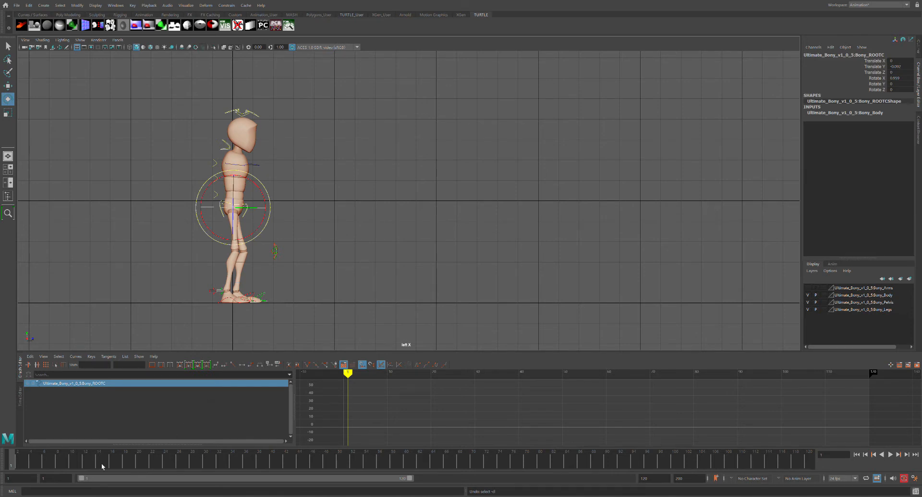
Key the root control's standing pose at frames 1 and 16, and move to frame 26
{"action": "key", "text": "s"}
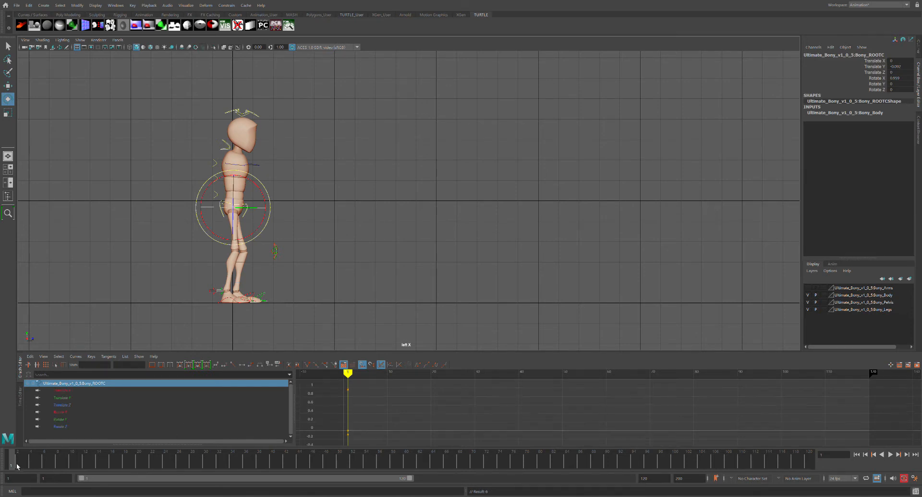
{"action": "left_click_drag", "start_coordinate": [31, 465], "coordinate": [183, 470]}
{"action": "key", "text": "s"}
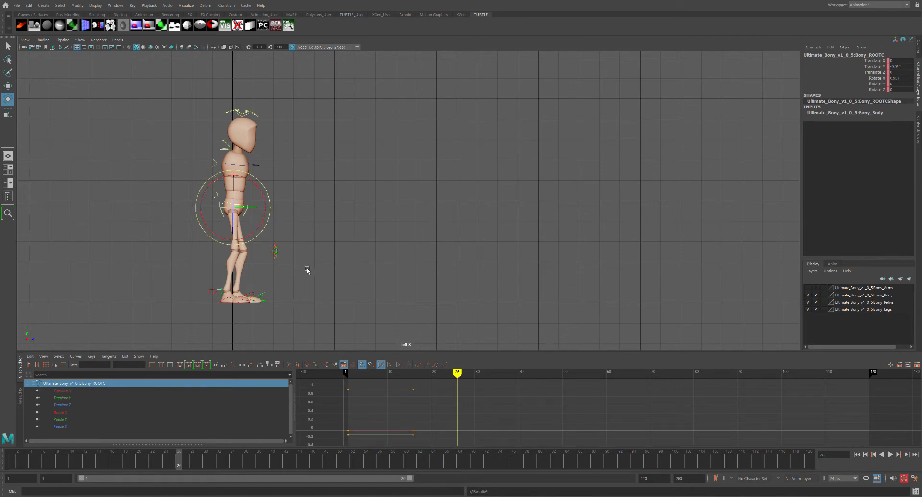
Try to undo the accidental duplicate of the character rig
{"action": "left_click", "coordinate": [326, 221]}
{"action": "left_click_drag", "start_coordinate": [173, 88], "coordinate": [321, 303]}
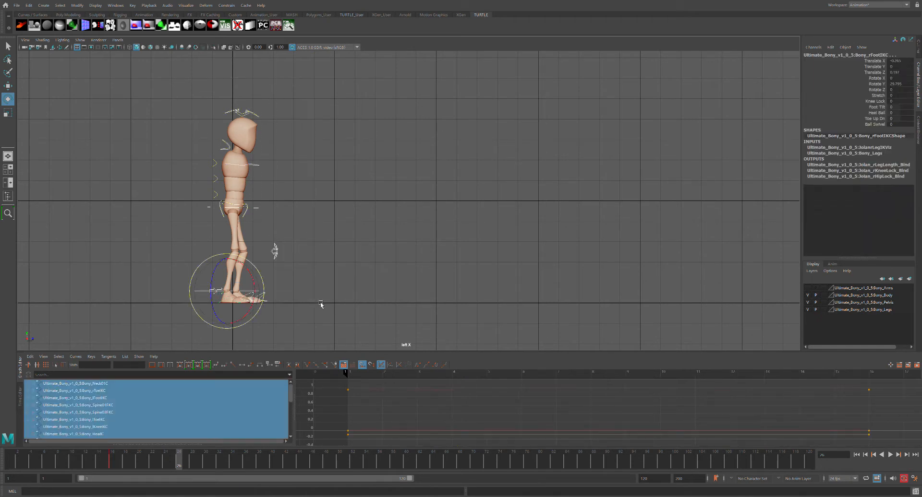
{"action": "left_click", "coordinate": [321, 301]}
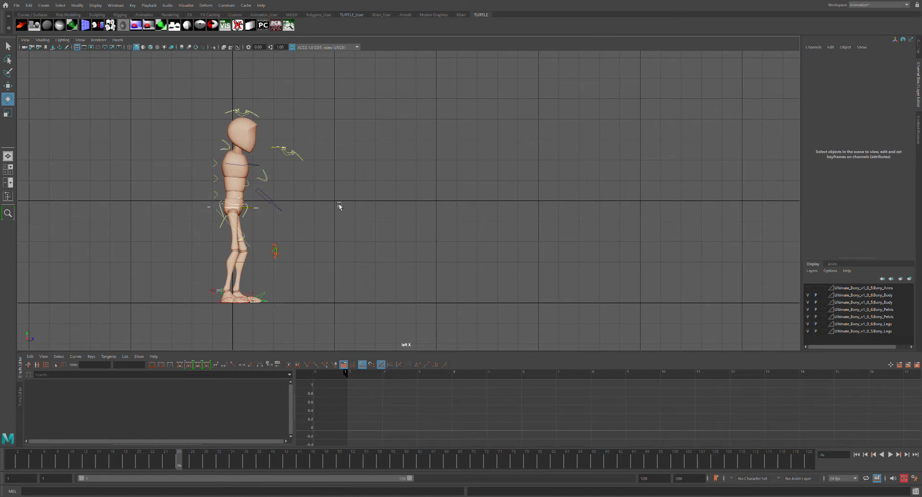
{"action": "left_click_drag", "start_coordinate": [269, 146], "coordinate": [326, 219]}
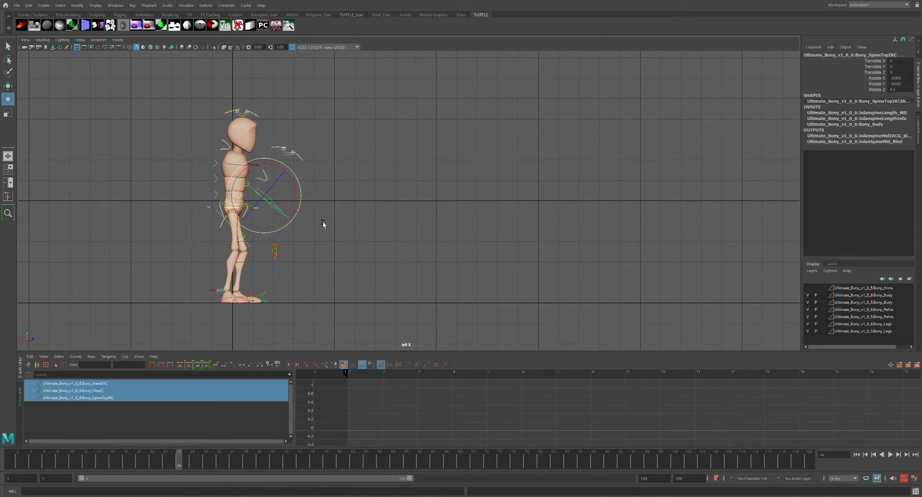
{"action": "left_click", "coordinate": [327, 218]}
{"action": "key", "text": "ctrl+z"}
{"action": "key", "text": "ctrl+z"}
{"action": "key", "text": "ctrl+z"}
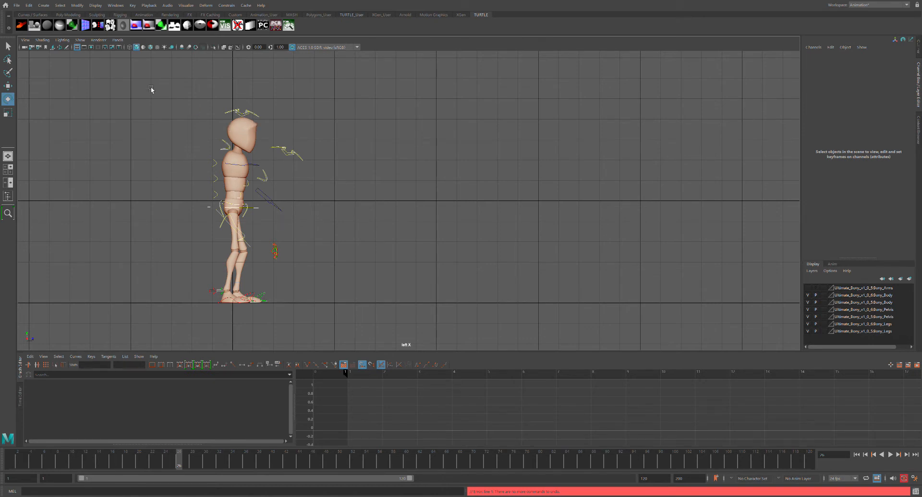
Locate the group holding the duplicate Ultimate_Bony_v1_0_6 rig in the Outliner and delete it
{"action": "key", "text": "alt"}
{"action": "key", "text": "alt"}
{"action": "key", "text": "alt"}
{"action": "left_click_drag", "start_coordinate": [269, 139], "coordinate": [322, 206]}
{"action": "left_click", "coordinate": [918, 46]}
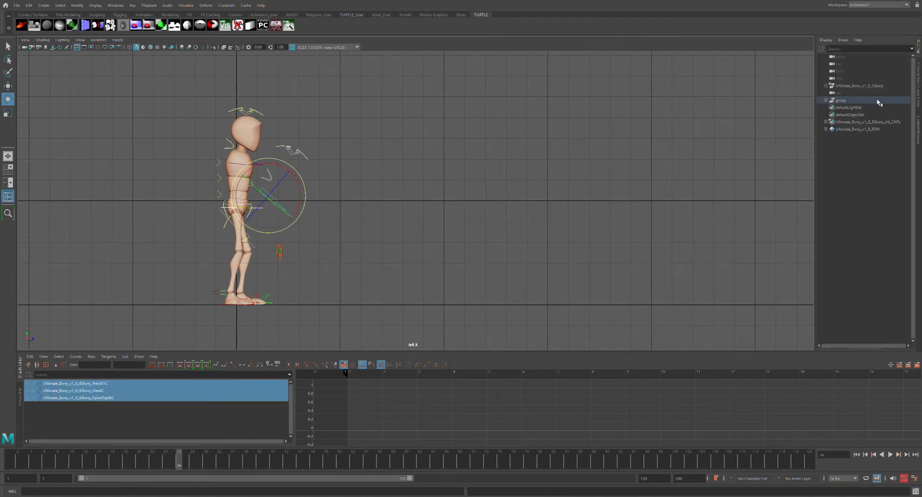
{"action": "left_click", "coordinate": [826, 100]}
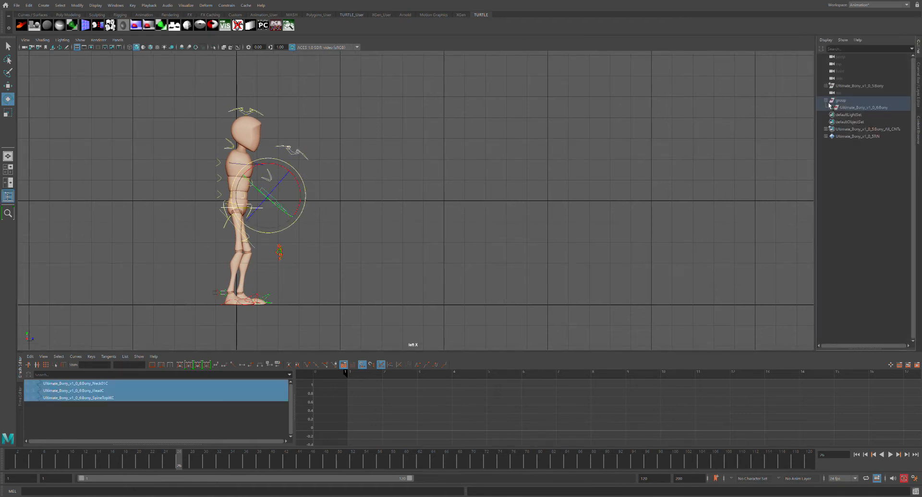
{"action": "left_click", "coordinate": [843, 101]}
{"action": "key", "text": "Delete"}
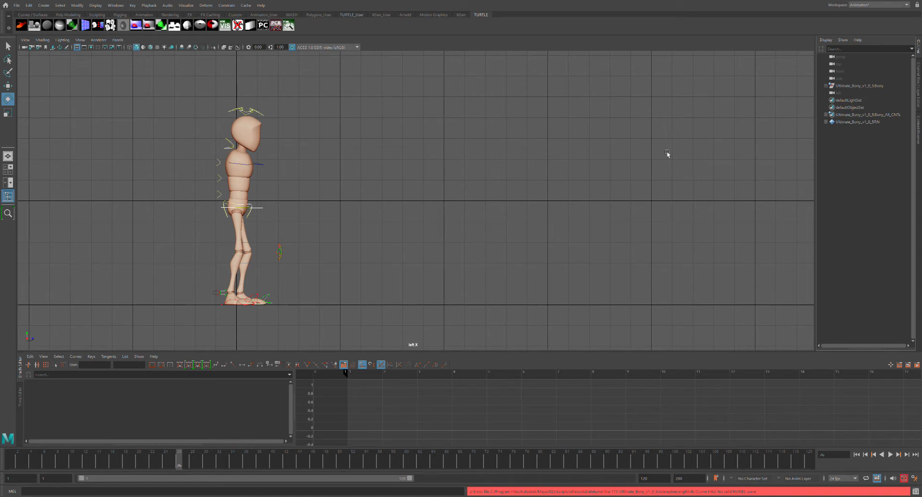
Key all of the character's controls in the standing pose at frames 1 and 16, and move to frame 26
{"action": "left_click_drag", "start_coordinate": [113, 452], "coordinate": [11, 454]}
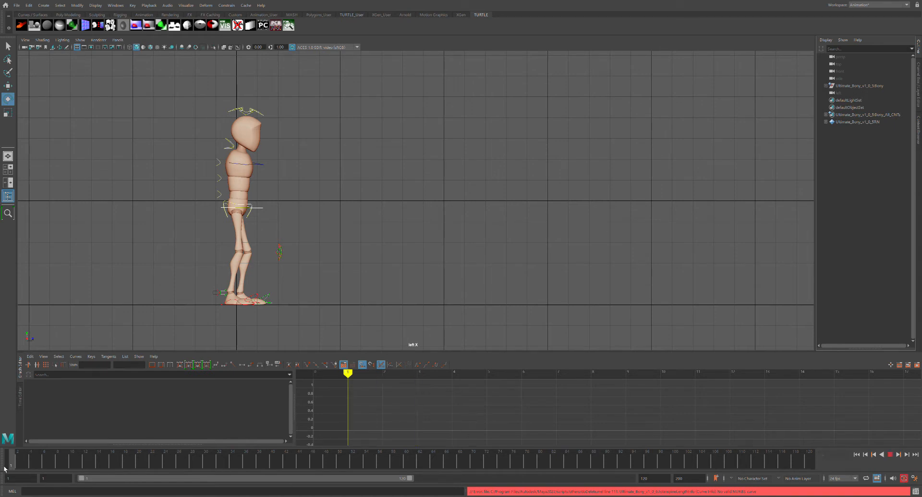
{"action": "left_click_drag", "start_coordinate": [154, 88], "coordinate": [336, 305]}
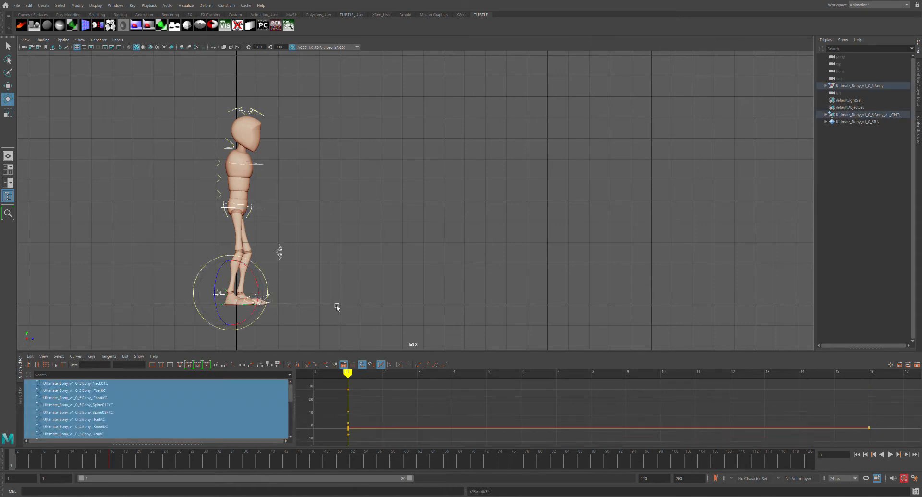
{"action": "left_click_drag", "start_coordinate": [17, 462], "coordinate": [116, 463]}
{"action": "key", "text": "s"}
{"action": "key", "text": "alt+v"}
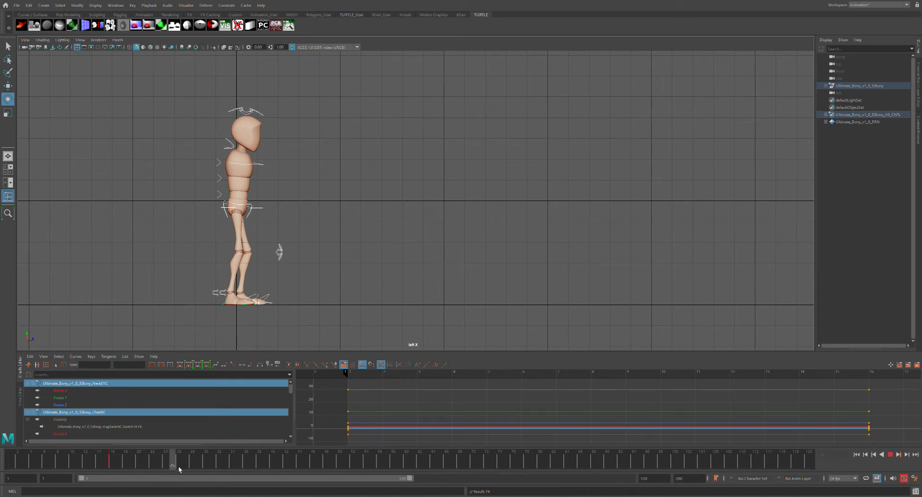
{"action": "key", "text": "alt+v"}
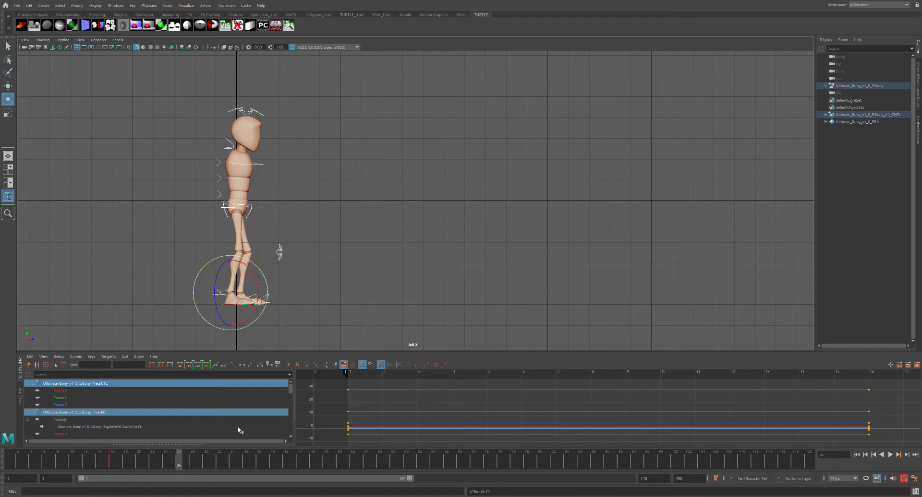
At frame 26, lower the root control to bend the knees and rotate it to pitch the upper body forward
{"action": "left_click", "coordinate": [361, 224]}
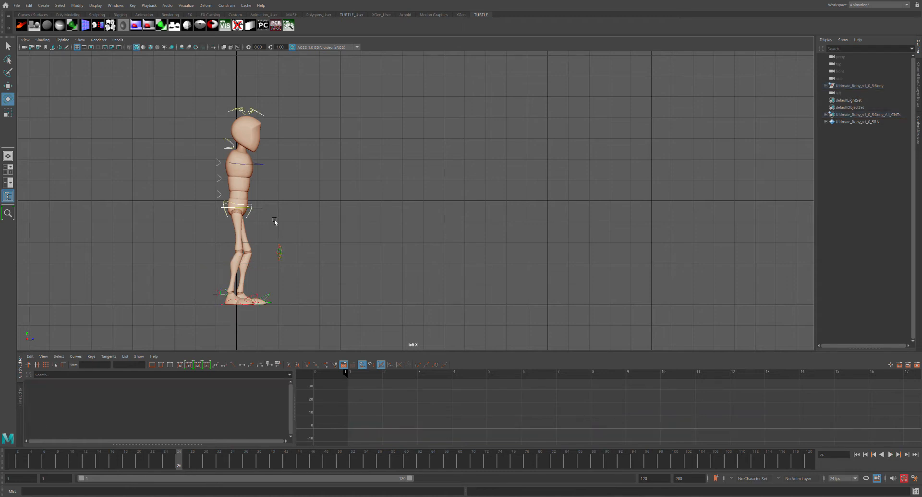
{"action": "left_click", "coordinate": [221, 211]}
{"action": "key", "text": "w"}
{"action": "left_click_drag", "start_coordinate": [243, 184], "coordinate": [241, 199]}
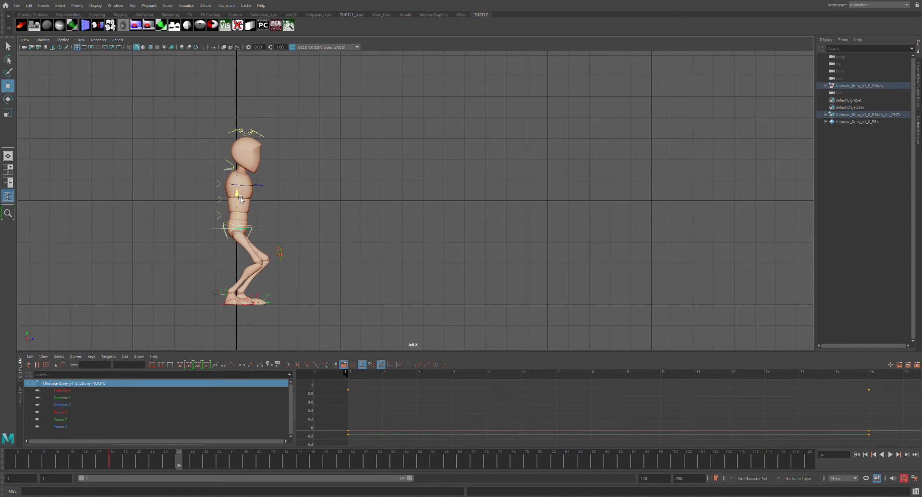
{"action": "key", "text": "e"}
{"action": "left_click_drag", "start_coordinate": [269, 200], "coordinate": [294, 220]}
At frame 26, rotate the spine controls backward to straighten the back and tilt the head up
{"action": "left_click_drag", "start_coordinate": [218, 171], "coordinate": [307, 150]}
{"action": "left_click", "coordinate": [298, 140]}
{"action": "left_click", "coordinate": [300, 139]}
{"action": "left_click", "coordinate": [305, 155]}
{"action": "left_click", "coordinate": [348, 231]}
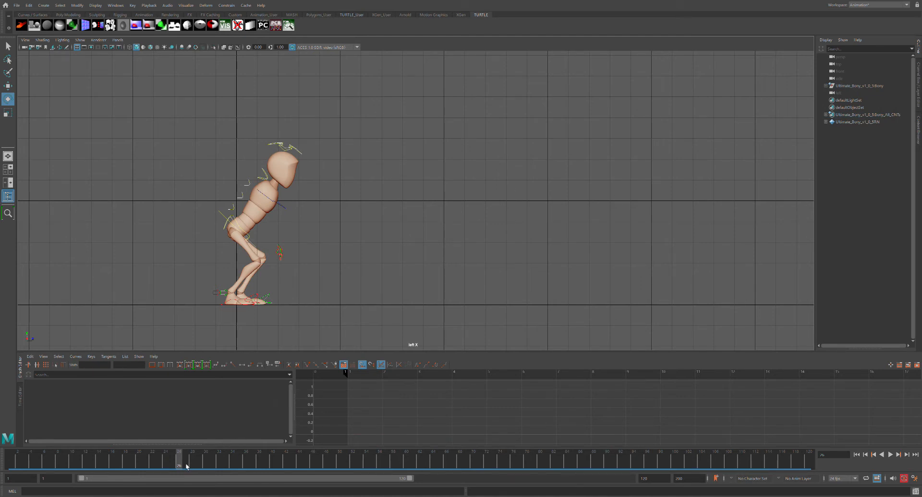
Create a motion trail for the root control and inspect its path around the pelvis
{"action": "mouse_move", "coordinate": [185, 467]}
{"action": "left_mouse_down"}
{"action": "mouse_move", "coordinate": [82, 468]}
{"action": "mouse_move", "coordinate": [92, 455]}
{"action": "mouse_move", "coordinate": [186, 454]}
{"action": "left_mouse_up"}
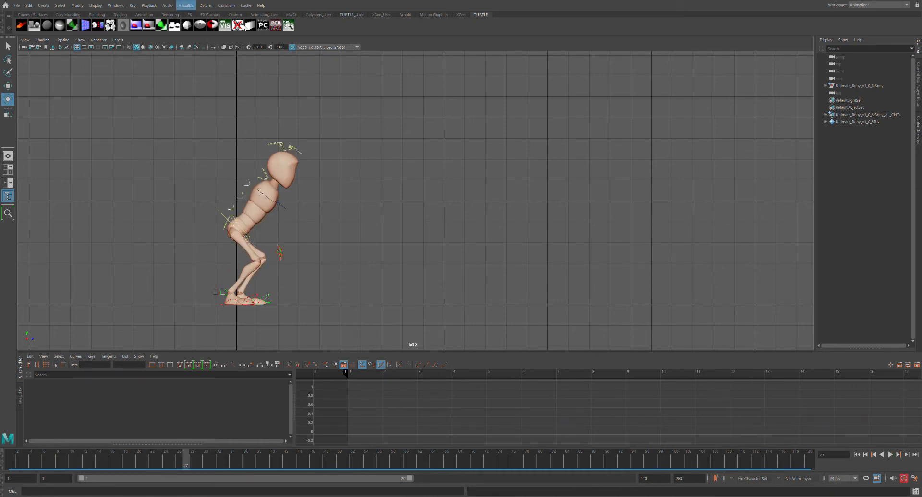
{"action": "left_click", "coordinate": [239, 28]}
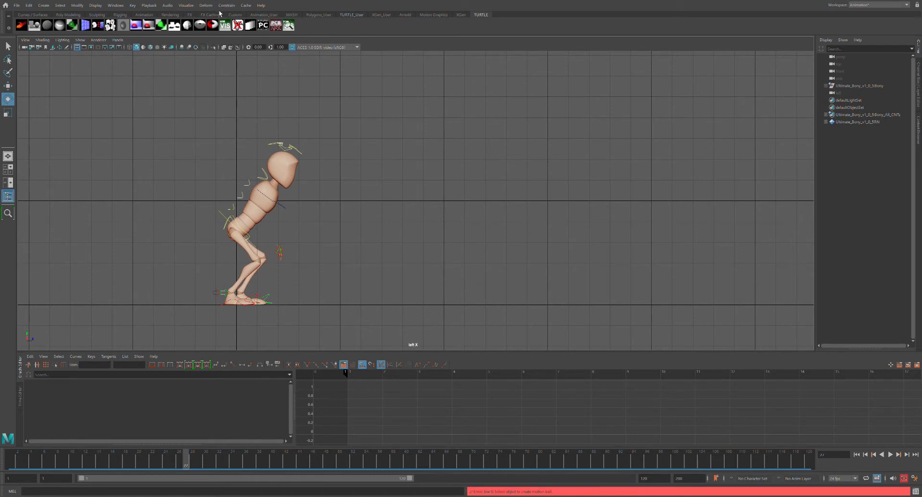
{"action": "left_click", "coordinate": [226, 214]}
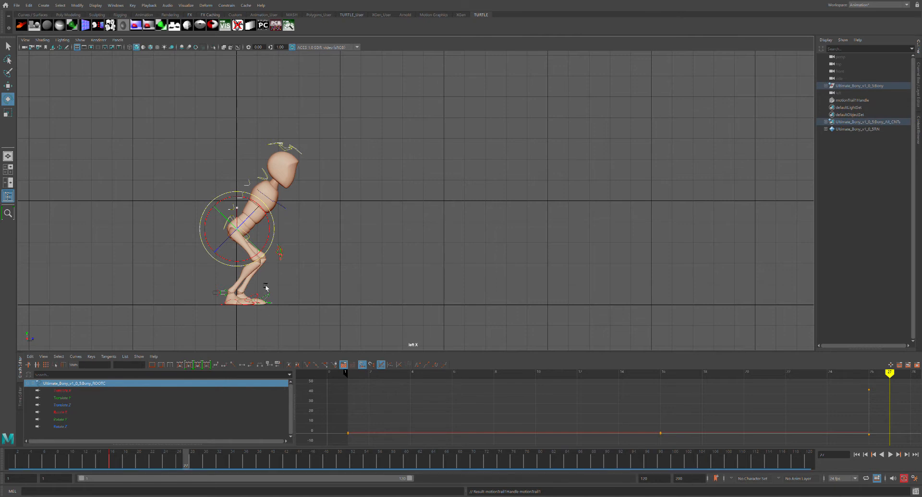
{"action": "left_click", "coordinate": [325, 256]}
{"action": "scroll", "coordinate": [243, 224], "scroll_direction": "up", "scroll_amount": 5}
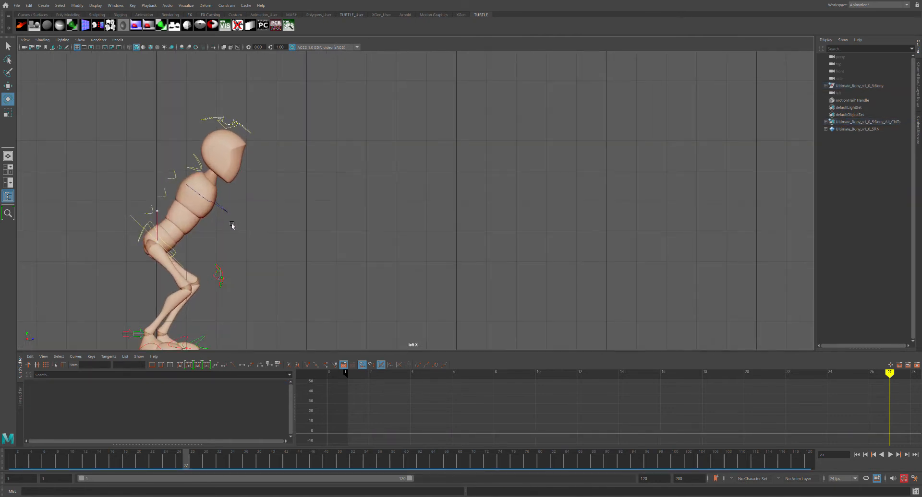
{"action": "middle_click_drag", "start_coordinate": [235, 224], "coordinate": [392, 208], "text": "alt"}
{"action": "scroll", "coordinate": [350, 218], "scroll_direction": "up", "scroll_amount": 6}
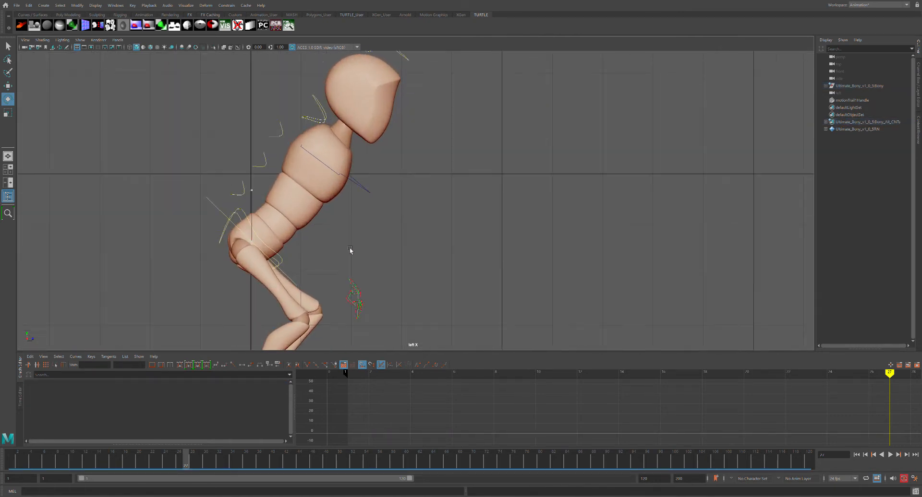
{"action": "middle_click_drag", "start_coordinate": [355, 236], "coordinate": [482, 199], "text": "alt"}
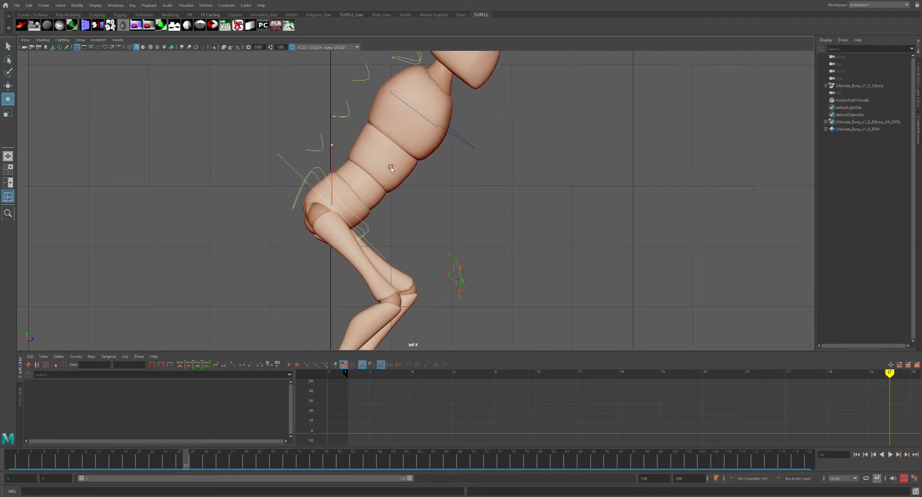
{"action": "scroll", "coordinate": [504, 261], "scroll_direction": "down", "scroll_amount": 6}
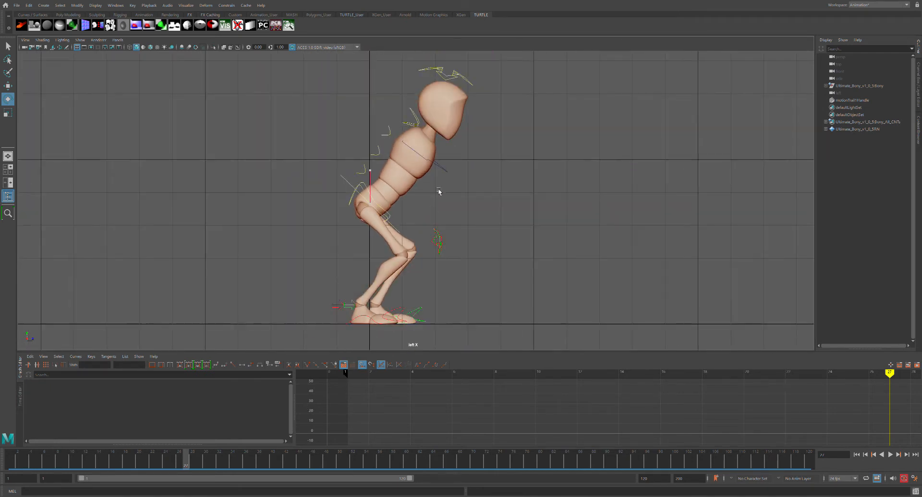
At frame 26, move the root control forward to shift the crouching body's weight over the feet
{"action": "middle_click_drag", "start_coordinate": [503, 171], "coordinate": [487, 176], "text": "alt"}
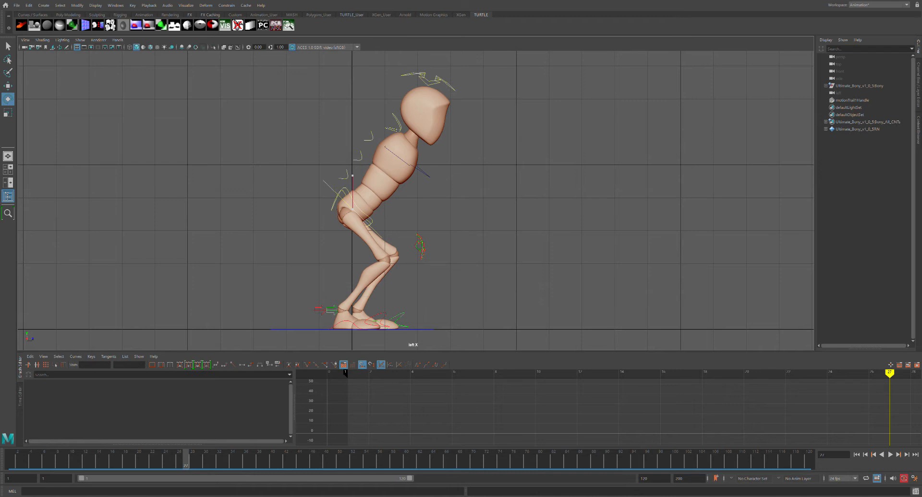
{"action": "left_click", "coordinate": [336, 190]}
{"action": "key", "text": "w"}
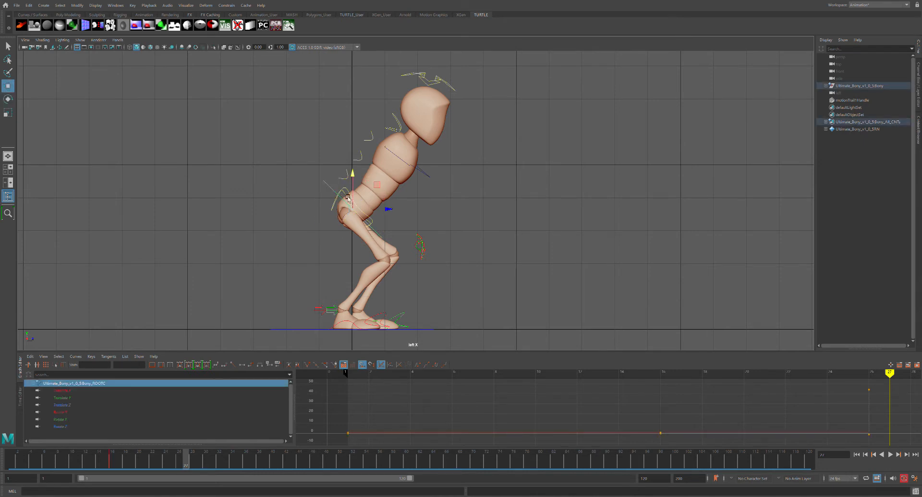
{"action": "left_click", "coordinate": [338, 194]}
{"action": "left_click", "coordinate": [338, 194]}
{"action": "left_click_drag", "start_coordinate": [392, 209], "coordinate": [407, 214]}
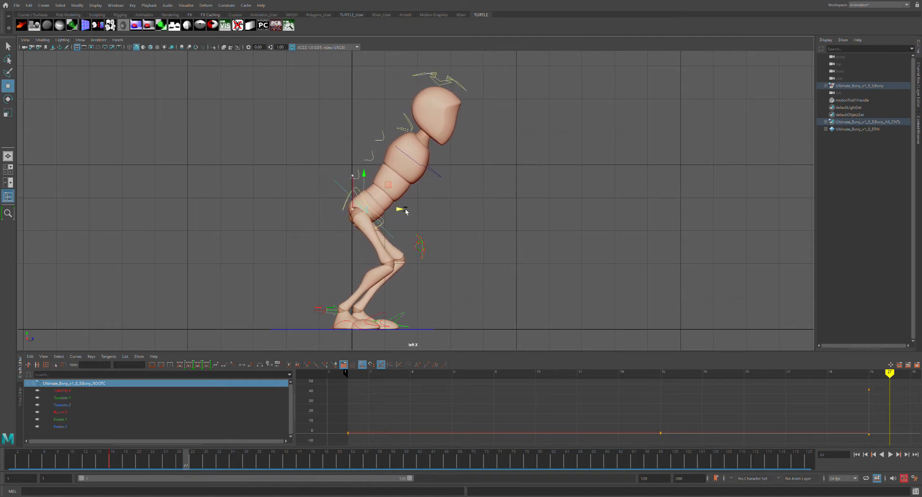
{"action": "left_click_drag", "start_coordinate": [186, 466], "coordinate": [185, 467]}
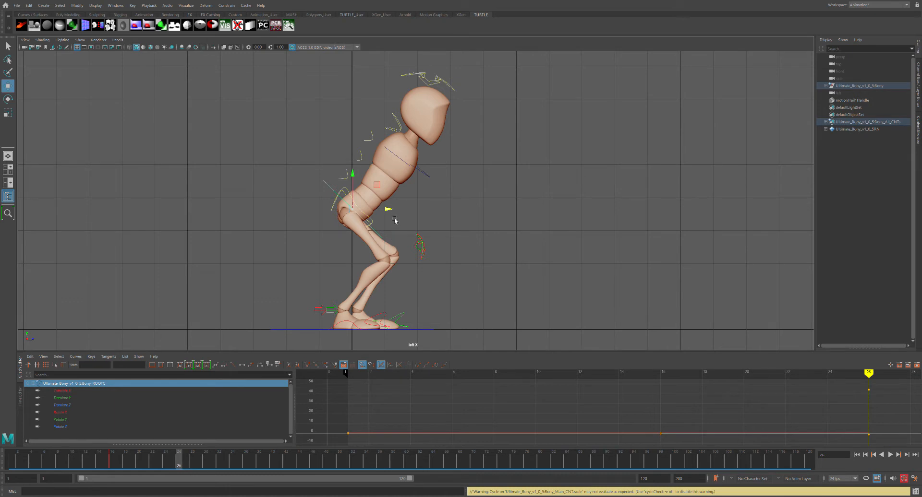
{"action": "left_click_drag", "start_coordinate": [395, 215], "coordinate": [407, 216]}
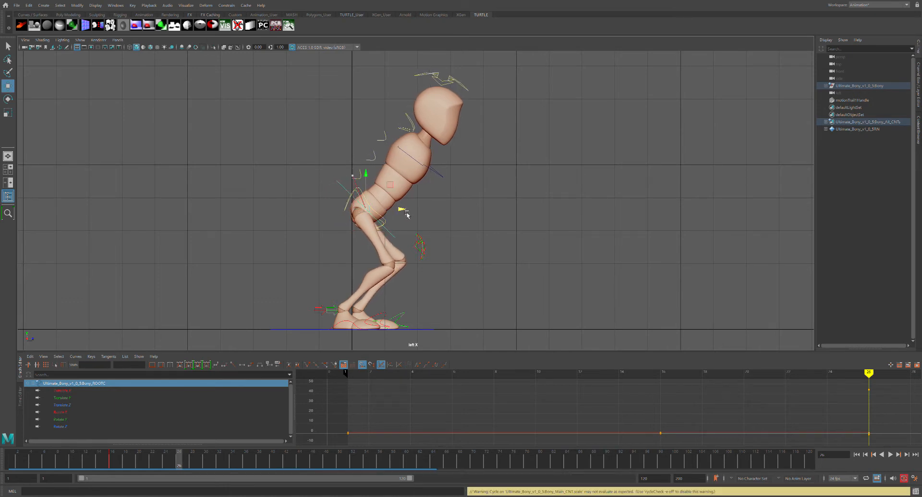
{"action": "left_click_drag", "start_coordinate": [181, 463], "coordinate": [180, 425]}
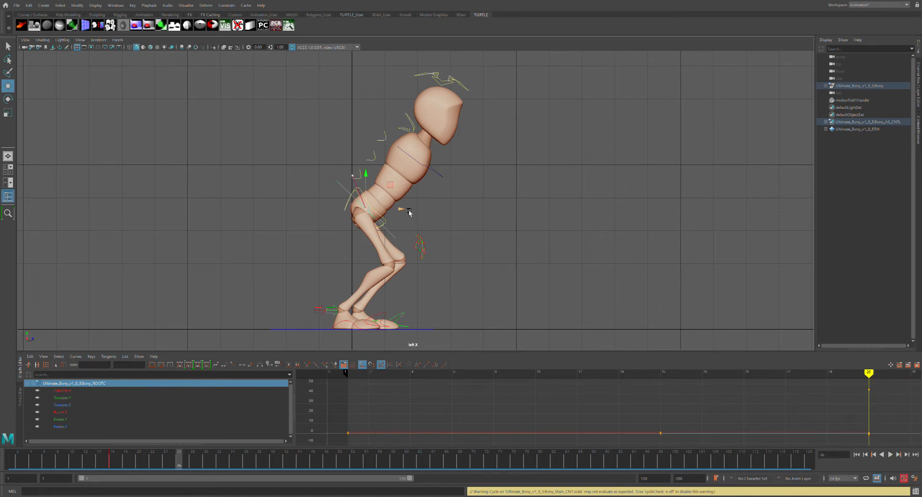
Play back the crouch animation and lower the root control slightly at frame 26
{"action": "scroll", "coordinate": [431, 209], "scroll_direction": "down", "scroll_amount": 1}
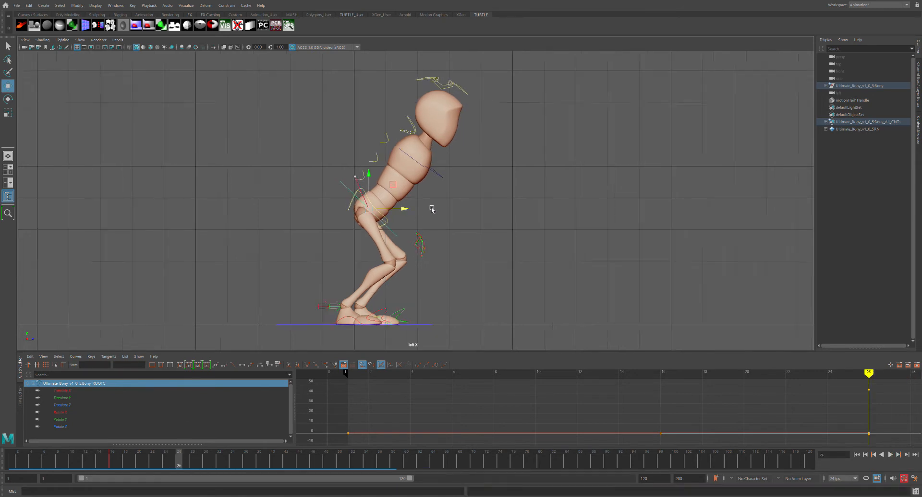
{"action": "scroll", "coordinate": [425, 215], "scroll_direction": "down", "scroll_amount": 5}
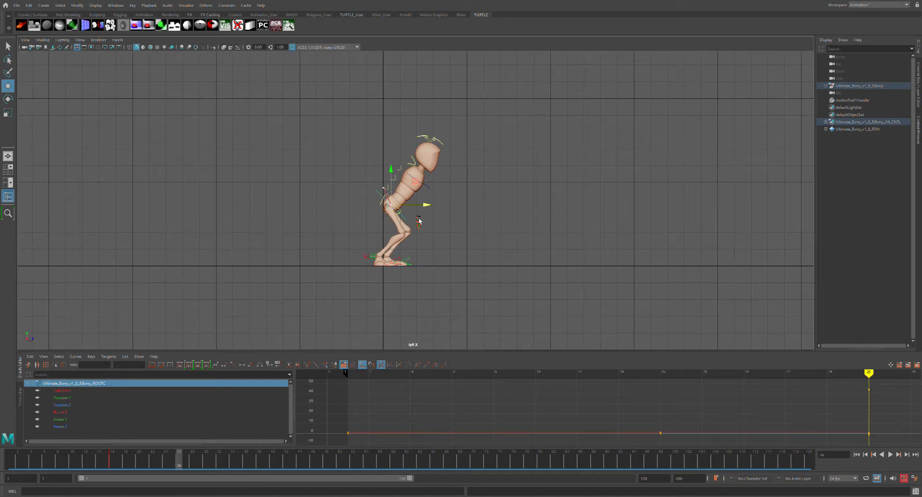
{"action": "scroll", "coordinate": [418, 221], "scroll_direction": "down", "scroll_amount": 1}
{"action": "middle_click_drag", "start_coordinate": [492, 191], "coordinate": [455, 233], "text": "alt"}
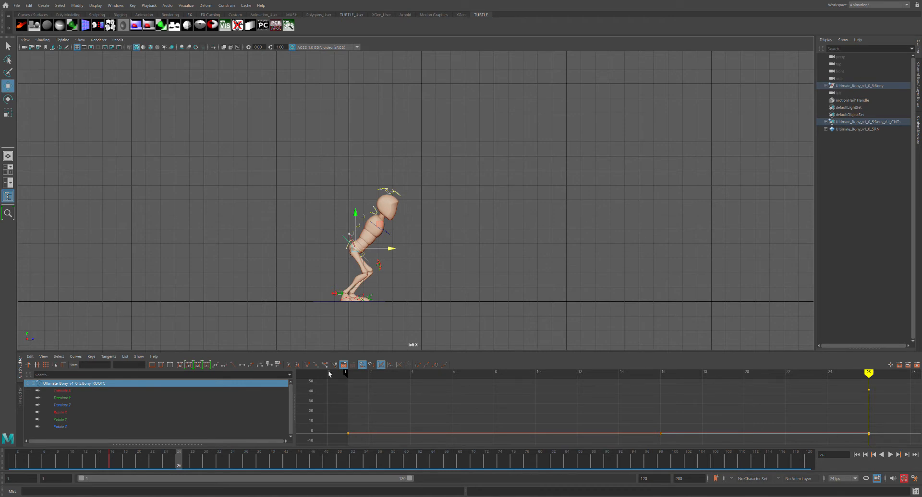
{"action": "left_click_drag", "start_coordinate": [151, 462], "coordinate": [187, 468]}
{"action": "key", "text": "alt+v"}
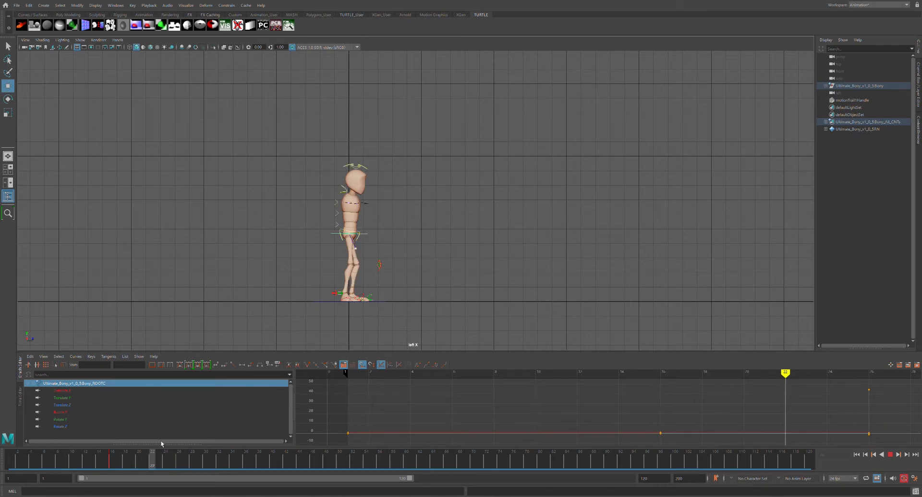
{"action": "key", "text": "alt+v"}
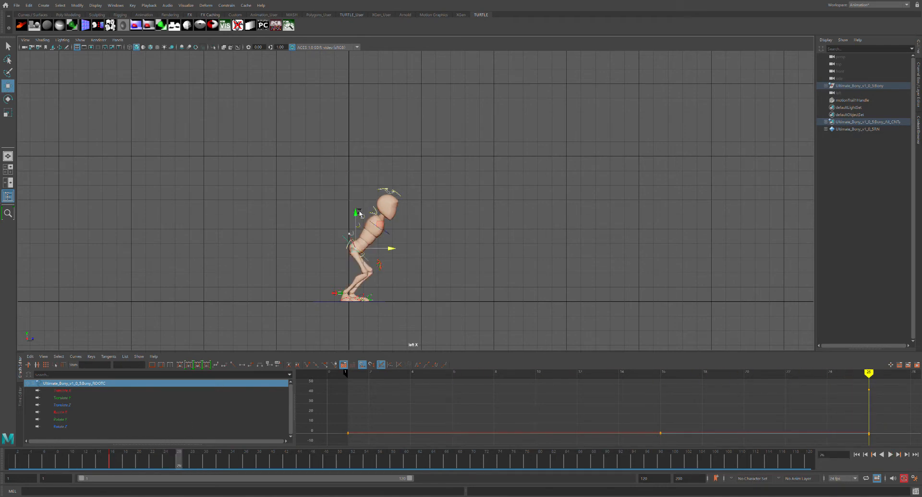
{"action": "left_click_drag", "start_coordinate": [359, 213], "coordinate": [360, 215]}
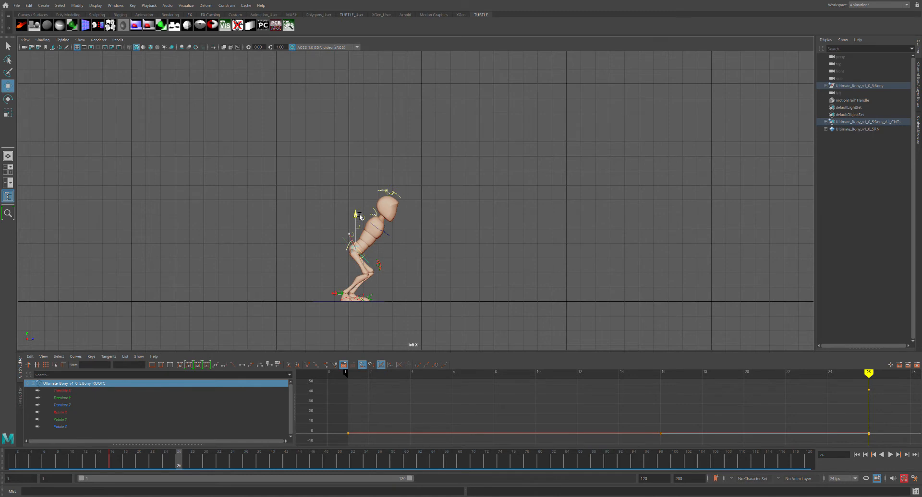
{"action": "left_click_drag", "start_coordinate": [360, 217], "coordinate": [361, 217]}
At frame 33, move the root control forward and up to extend the legs into a forward-leaning push-off pose
{"action": "left_click_drag", "start_coordinate": [180, 467], "coordinate": [225, 435]}
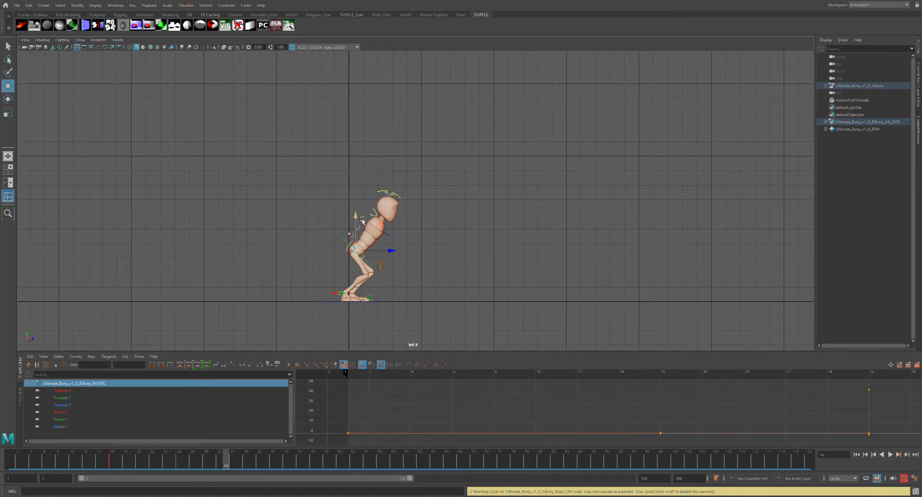
{"action": "left_click_drag", "start_coordinate": [392, 251], "coordinate": [412, 256]}
{"action": "left_click_drag", "start_coordinate": [384, 222], "coordinate": [385, 203]}
{"action": "left_click_drag", "start_coordinate": [414, 235], "coordinate": [422, 237]}
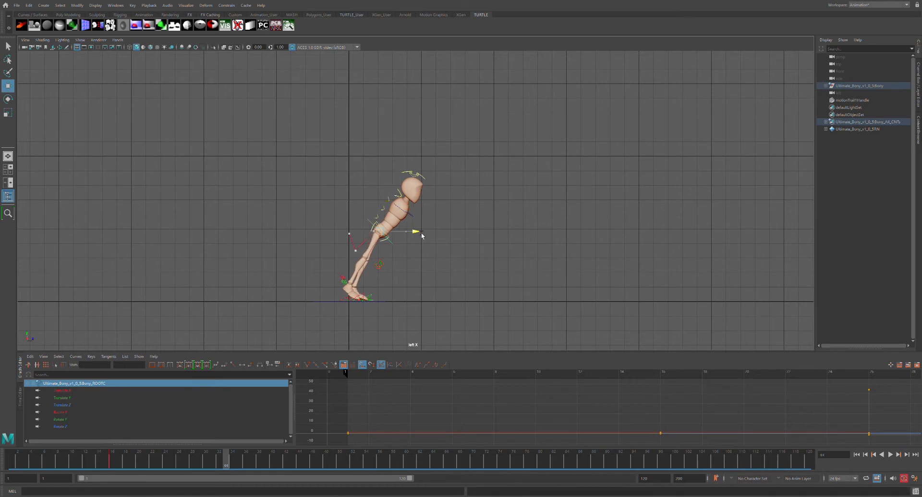
{"action": "left_click_drag", "start_coordinate": [422, 236], "coordinate": [427, 237]}
{"action": "left_click_drag", "start_coordinate": [392, 204], "coordinate": [390, 201]}
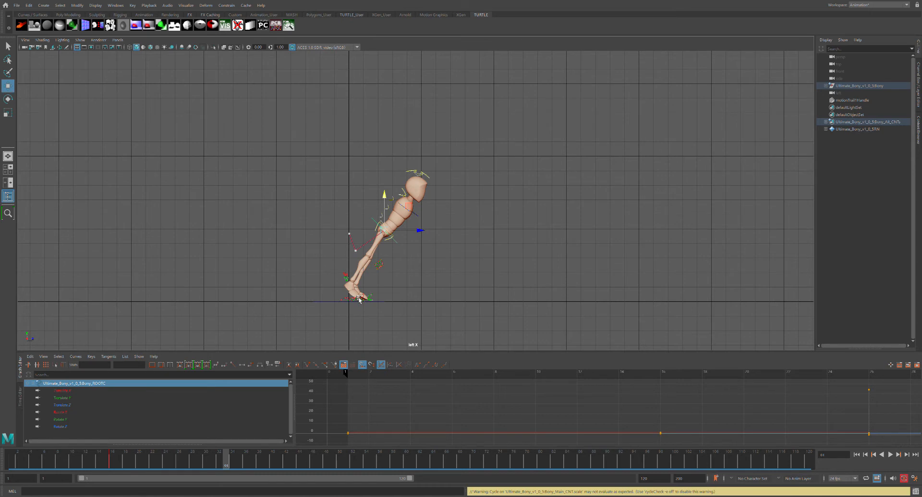
Scrub the frames up to 33 and examine the legs and feet up close in the push-off pose
{"action": "left_click_drag", "start_coordinate": [208, 452], "coordinate": [226, 452]}
{"action": "key", "text": "f"}
{"action": "scroll", "coordinate": [448, 279], "scroll_direction": "up", "scroll_amount": 4}
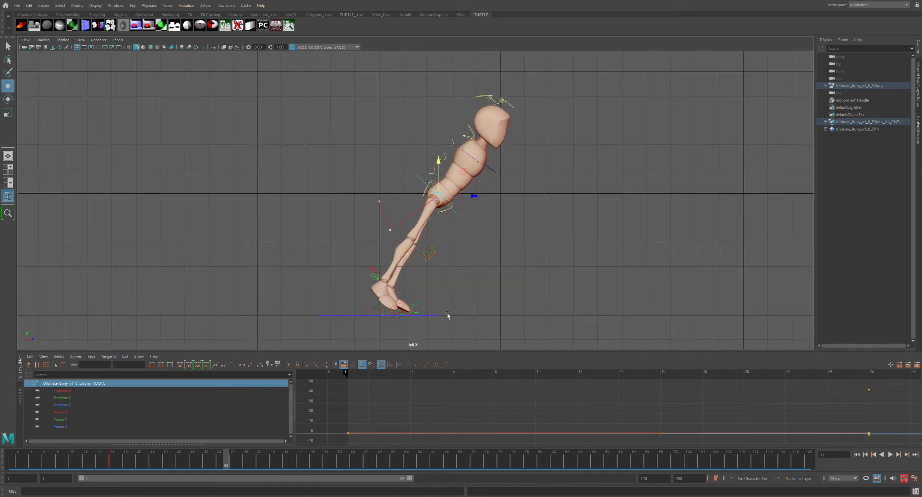
{"action": "middle_click_drag", "start_coordinate": [448, 317], "coordinate": [497, 200], "text": "alt"}
{"action": "scroll", "coordinate": [497, 216], "scroll_direction": "up", "scroll_amount": 2}
{"action": "scroll", "coordinate": [528, 202], "scroll_direction": "down", "scroll_amount": 1}
{"action": "middle_click_drag", "start_coordinate": [560, 189], "coordinate": [544, 227], "text": "alt"}
{"action": "scroll", "coordinate": [523, 254], "scroll_direction": "up", "scroll_amount": 3}
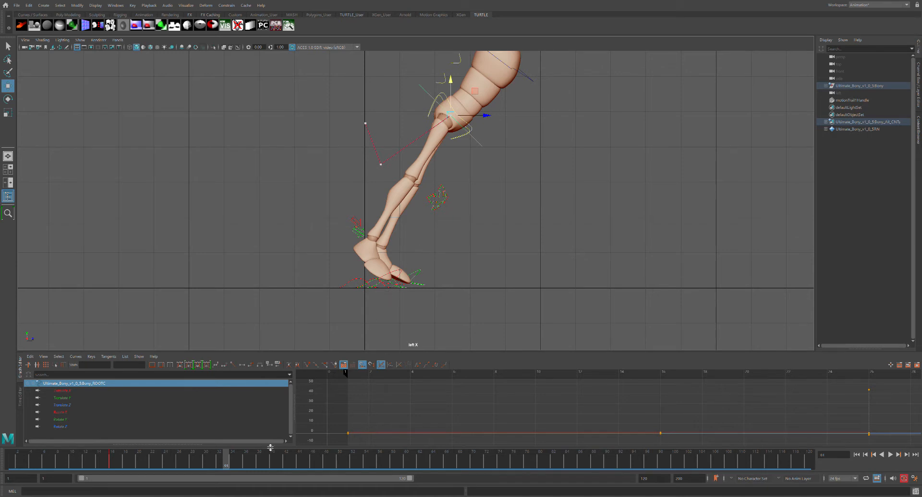
{"action": "mouse_move", "coordinate": [229, 466]}
{"action": "left_mouse_down"}
{"action": "mouse_move", "coordinate": [151, 463]}
{"action": "mouse_move", "coordinate": [229, 470]}
{"action": "left_mouse_up"}
Display the right foot IK control's attributes in the Channel Box
{"action": "left_click", "coordinate": [369, 284]}
{"action": "left_click", "coordinate": [368, 284]}
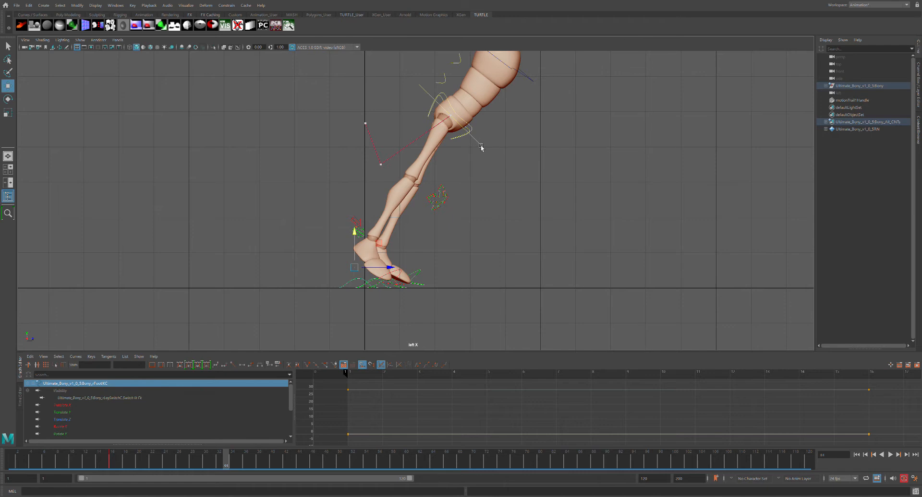
{"action": "left_click", "coordinate": [859, 122]}
{"action": "left_click", "coordinate": [916, 89]}
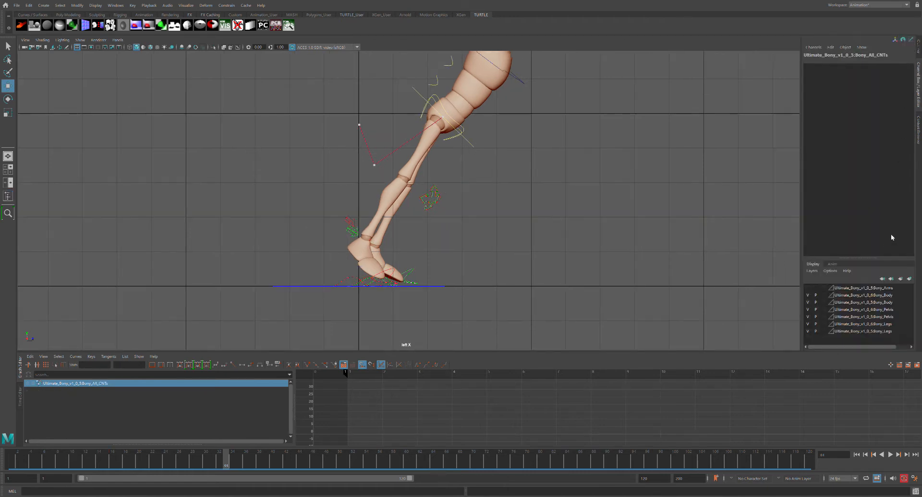
{"action": "left_click", "coordinate": [8, 196]}
{"action": "left_click", "coordinate": [917, 130]}
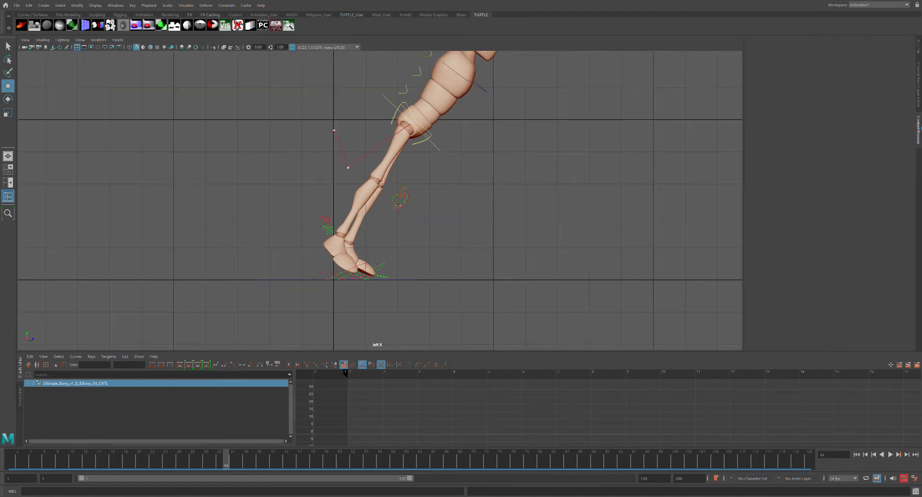
{"action": "left_click", "coordinate": [916, 87]}
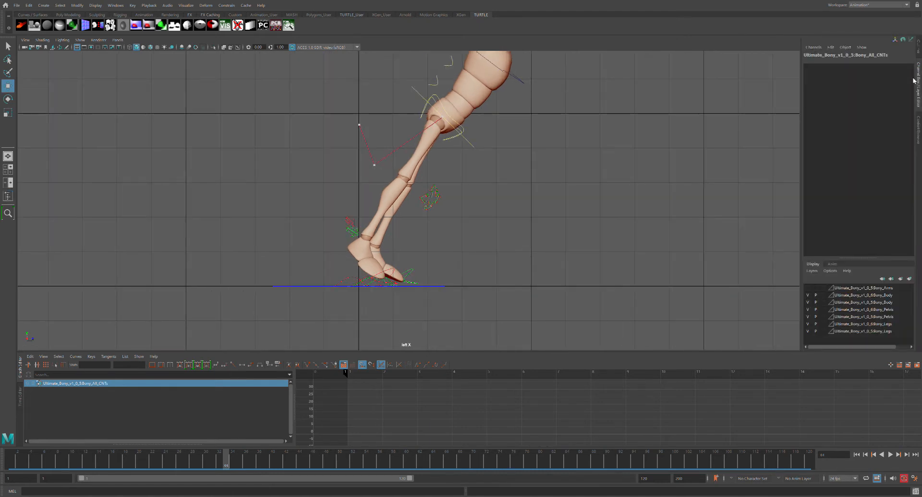
{"action": "left_click", "coordinate": [363, 283]}
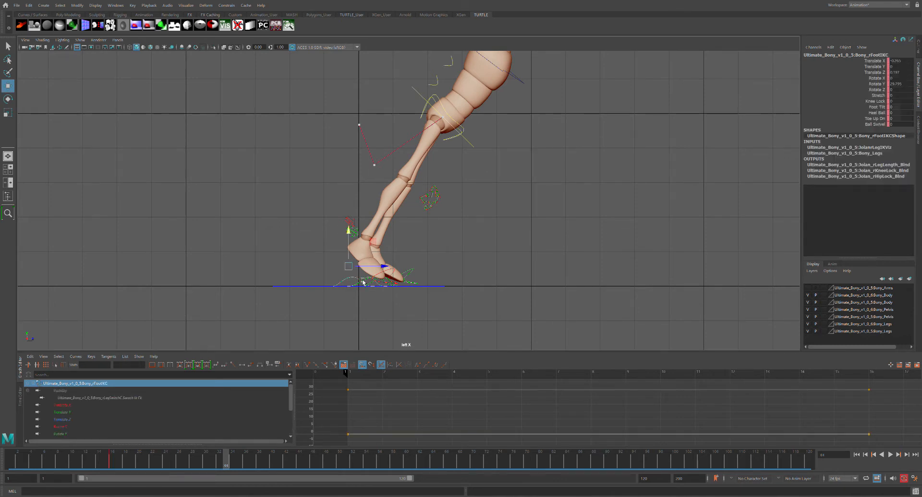
Try to bend the right toes by rotating the right toe IK control
{"action": "left_click", "coordinate": [401, 274]}
{"action": "key", "text": "e"}
{"action": "left_click_drag", "start_coordinate": [410, 273], "coordinate": [404, 309]}
{"action": "key", "text": "ctrl+z"}
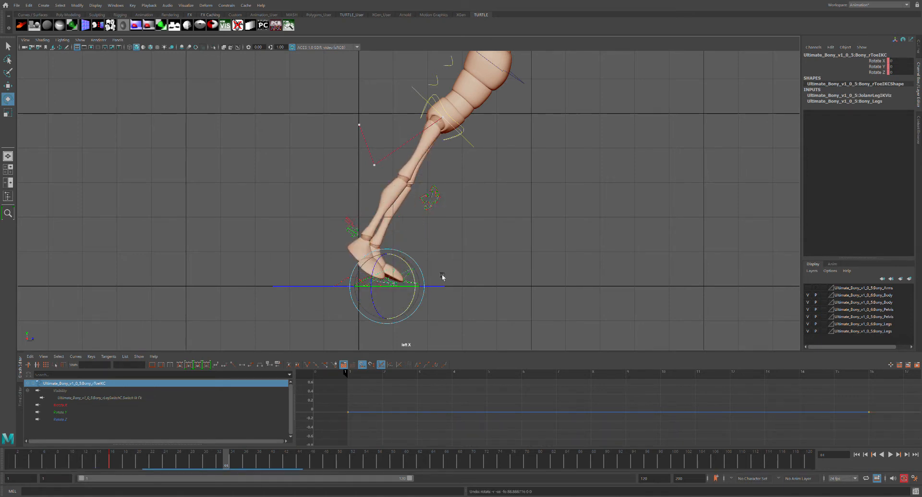
{"action": "left_click", "coordinate": [443, 277]}
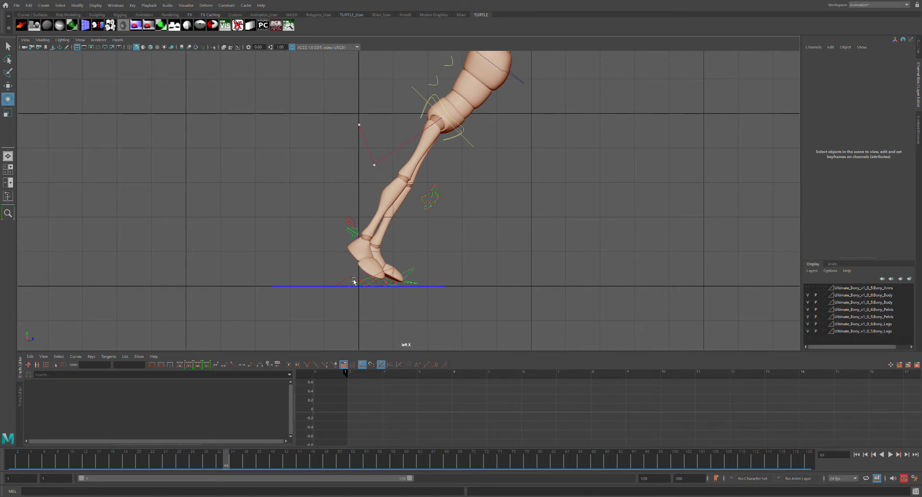
Save the scene and adjust the right foot IK control's Heel Ball attribute at frame 33 to roll the foot onto its ball
{"action": "left_click", "coordinate": [354, 281]}
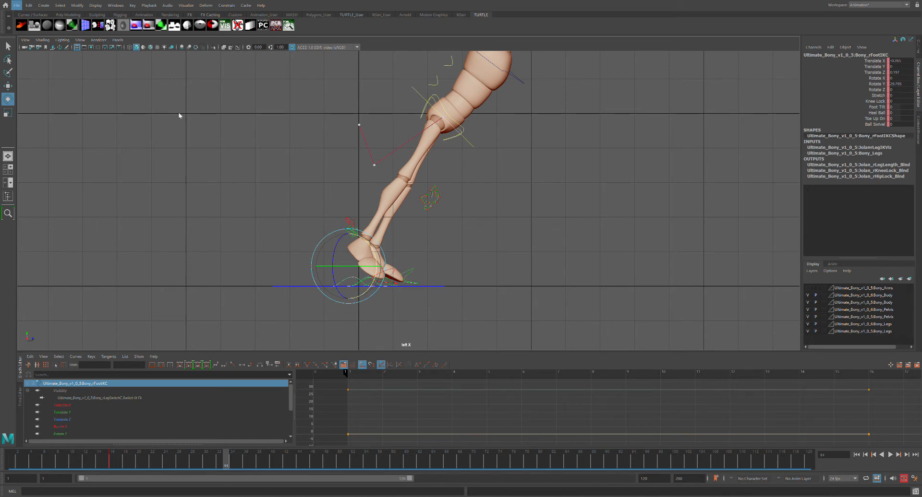
{"action": "key", "text": "q"}
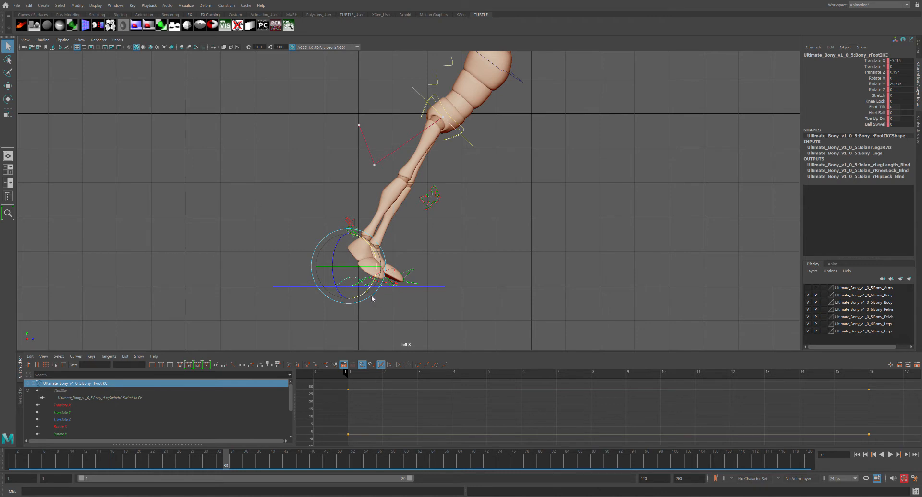
{"action": "key", "text": "ctrl+s"}
{"action": "key", "text": "e"}
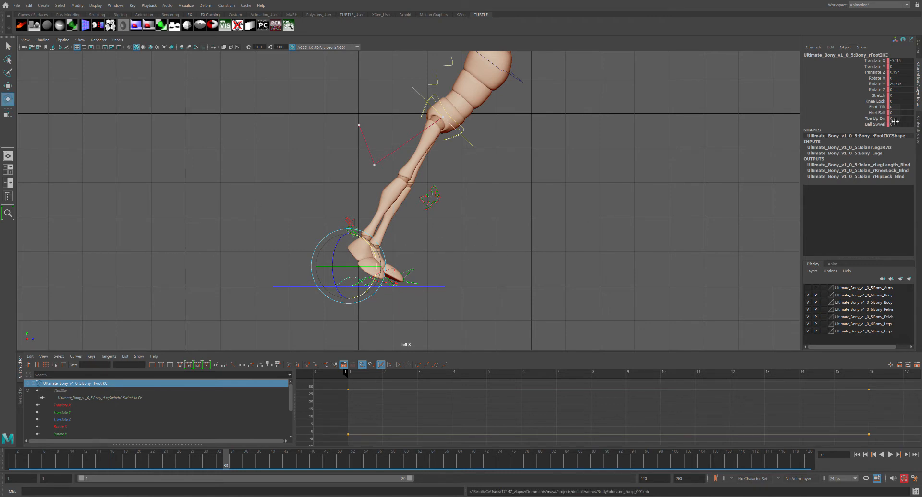
{"action": "middle_click_drag", "start_coordinate": [899, 115], "coordinate": [915, 115]}
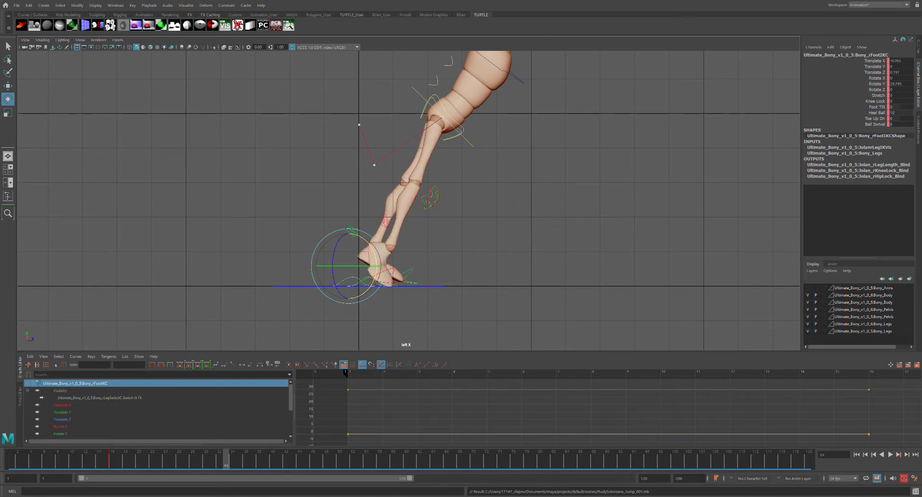
{"action": "mouse_move", "coordinate": [915, 115]}
{"action": "middle_mouse_down"}
{"action": "mouse_move", "coordinate": [899, 116]}
{"action": "mouse_move", "coordinate": [915, 115]}
{"action": "middle_mouse_up"}
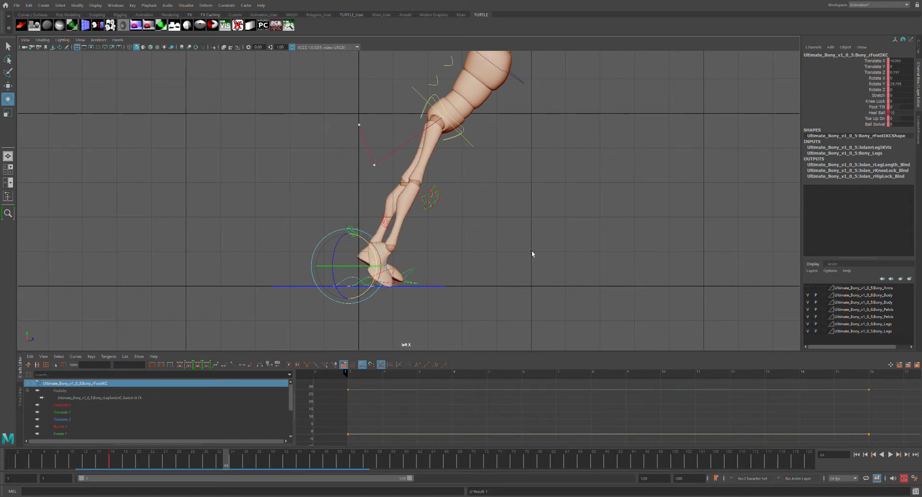
Adjust the left foot IK control's Heel Ball attribute at frame 33 to match the right foot's raised heel
{"action": "left_click", "coordinate": [397, 297]}
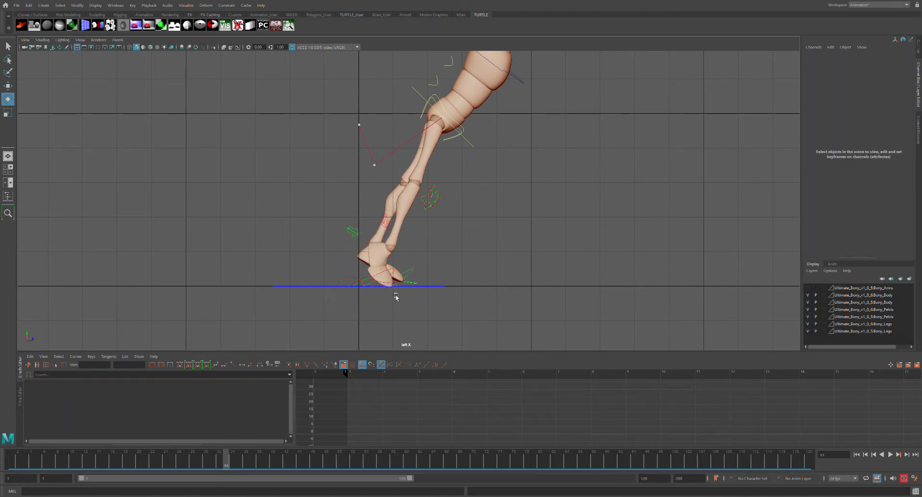
{"action": "left_click", "coordinate": [371, 284]}
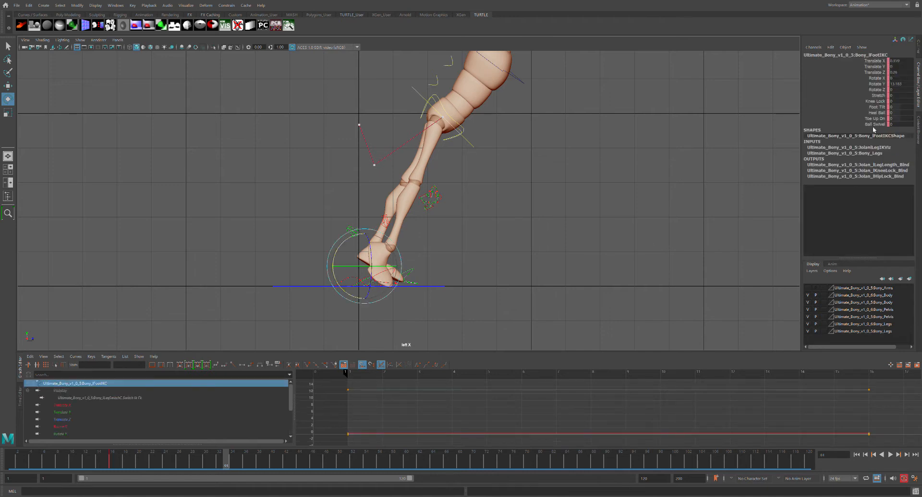
{"action": "left_click_drag", "start_coordinate": [895, 109], "coordinate": [903, 112]}
{"action": "key", "text": "ctrl+z"}
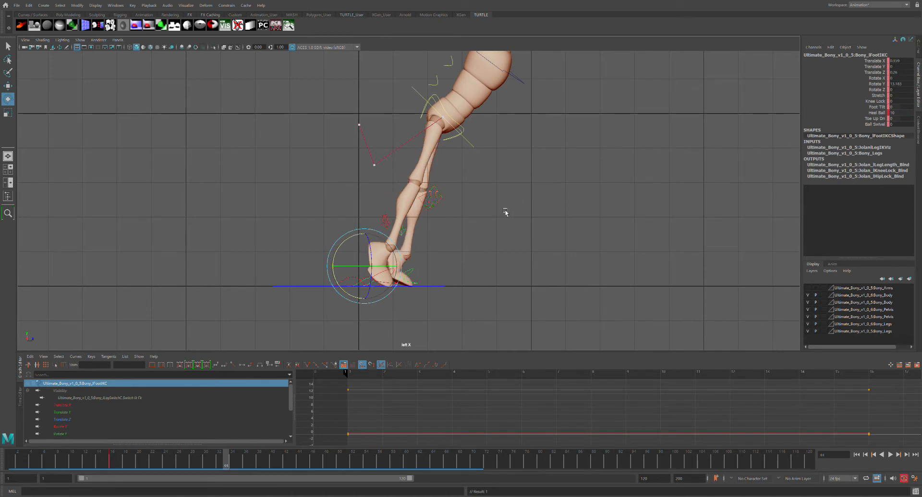
{"action": "left_click", "coordinate": [467, 267]}
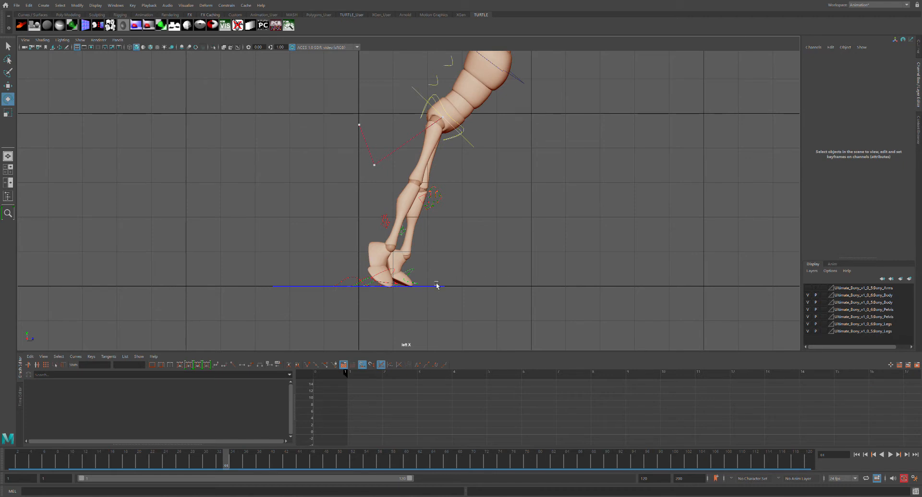
Change the right foot IK control's Toe Up Dn attribute at frame 33 to point the toes down
{"action": "left_click", "coordinate": [360, 282]}
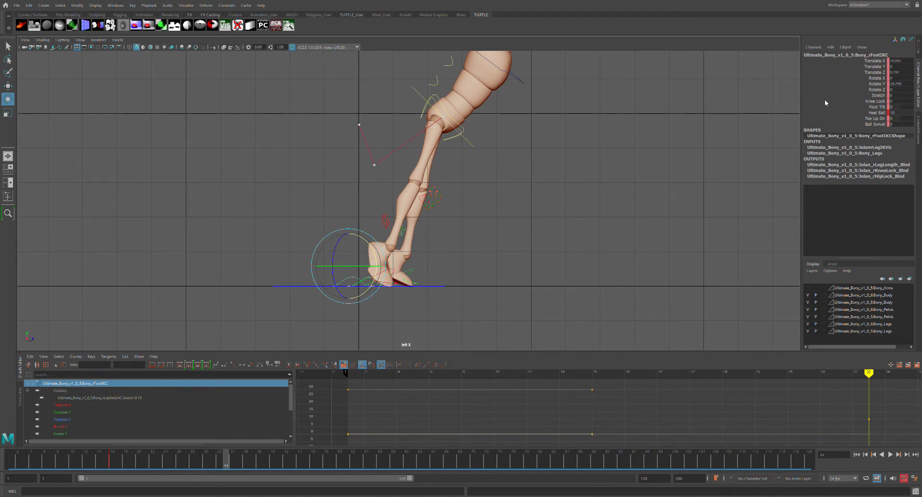
{"action": "left_click", "coordinate": [894, 120]}
{"action": "type", "text": "10"}
{"action": "key", "text": "Return"}
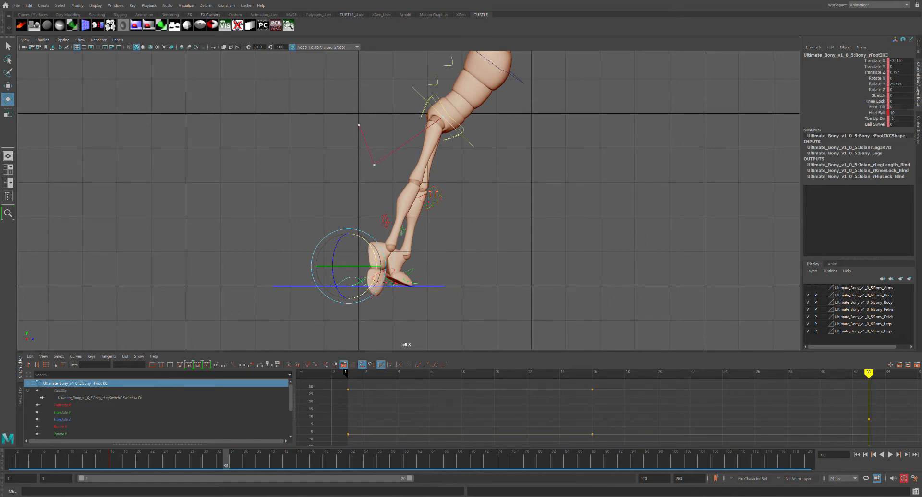
Undo the last right foot change and move the root control forward and slightly up at frame 33
{"action": "key", "text": "ctrl+z"}
{"action": "left_click", "coordinate": [481, 149]}
{"action": "left_click", "coordinate": [478, 147]}
{"action": "key", "text": "w"}
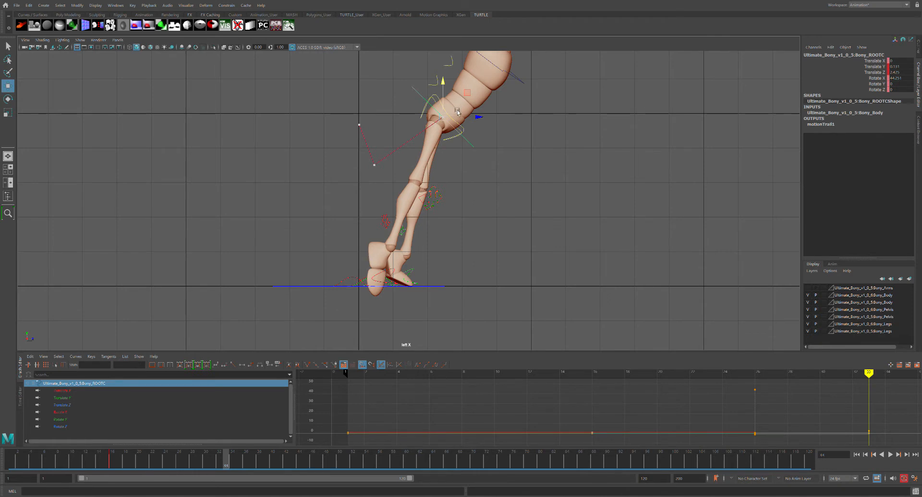
{"action": "left_click_drag", "start_coordinate": [451, 120], "coordinate": [464, 115]}
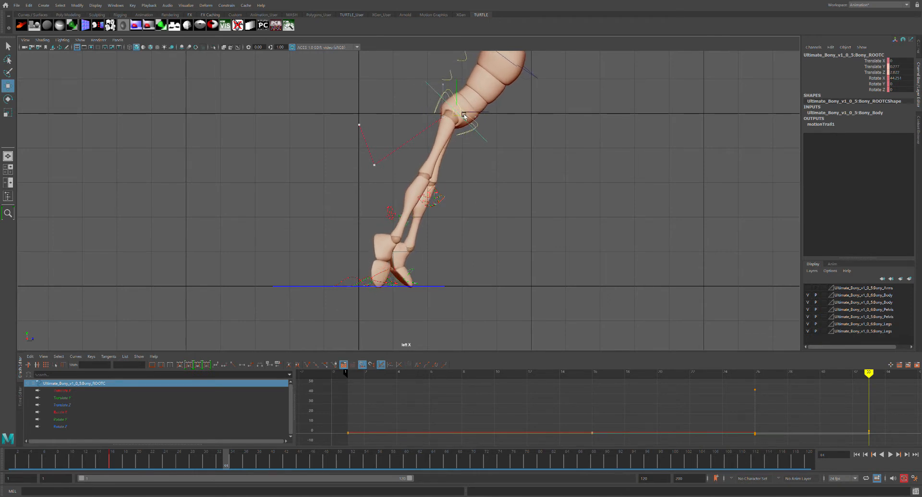
Lower the root control at frame 33 to a Translate Y of about -1.03
{"action": "left_click", "coordinate": [395, 287]}
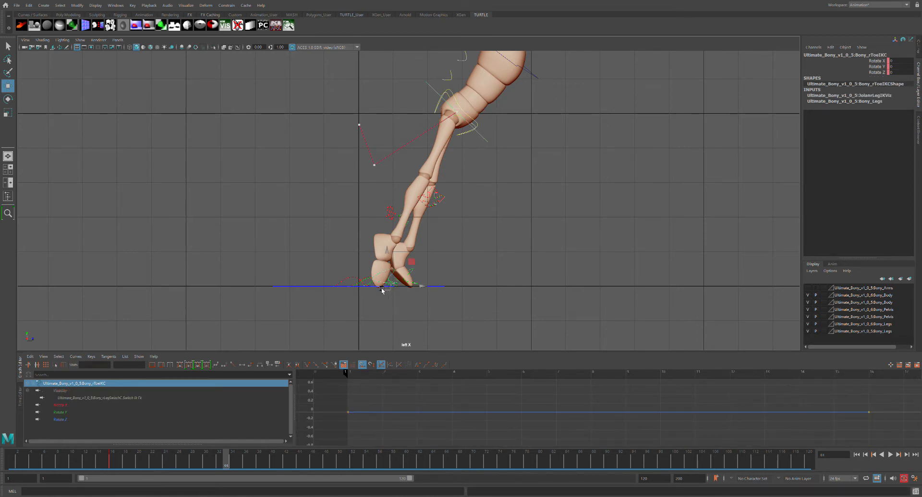
{"action": "left_click", "coordinate": [386, 277]}
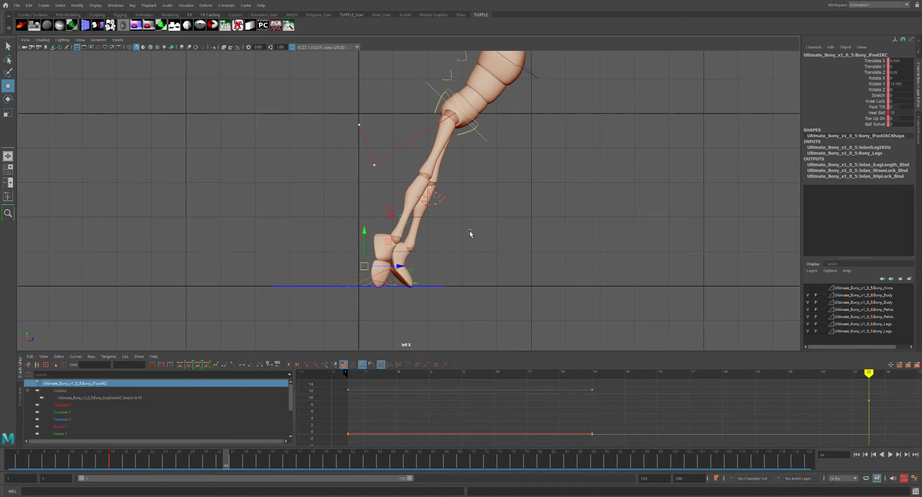
{"action": "left_click", "coordinate": [487, 140]}
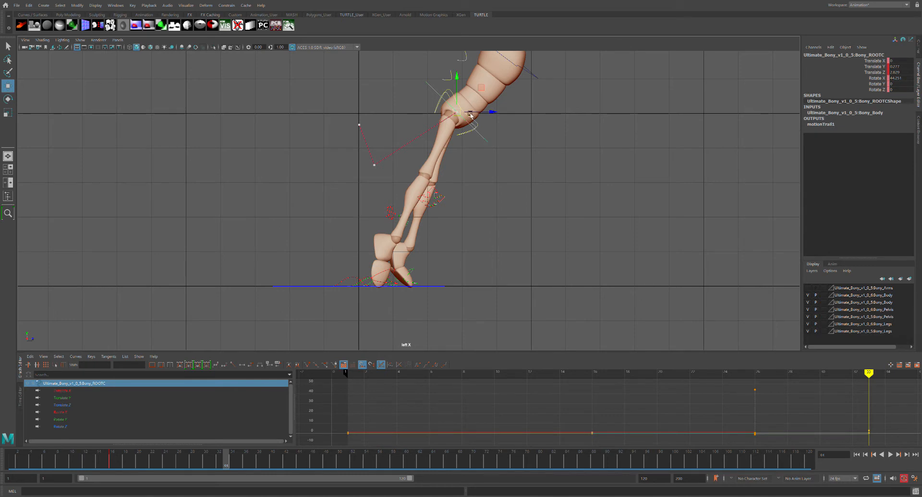
{"action": "left_click_drag", "start_coordinate": [463, 88], "coordinate": [456, 131]}
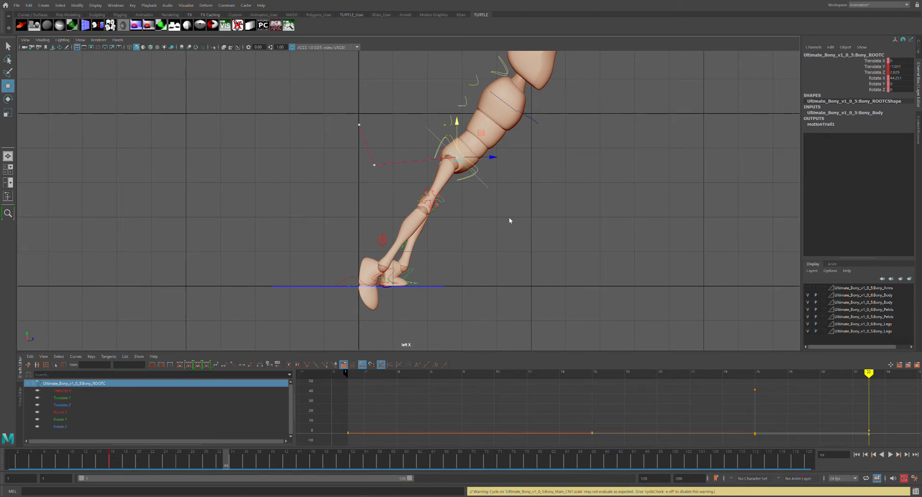
Lower the right knee IK control and shift it slightly outward from the body at frame 33
{"action": "key", "text": "space"}
{"action": "left_click_drag", "start_coordinate": [554, 210], "coordinate": [537, 202], "text": "alt"}
{"action": "right_click_drag", "start_coordinate": [537, 202], "coordinate": [430, 251], "text": "alt"}
{"action": "mouse_move", "coordinate": [431, 251]}
{"action": "left_mouse_down", "text": "alt"}
{"action": "mouse_move", "coordinate": [434, 240]}
{"action": "mouse_move", "coordinate": [439, 252]}
{"action": "left_mouse_up", "text": "alt"}
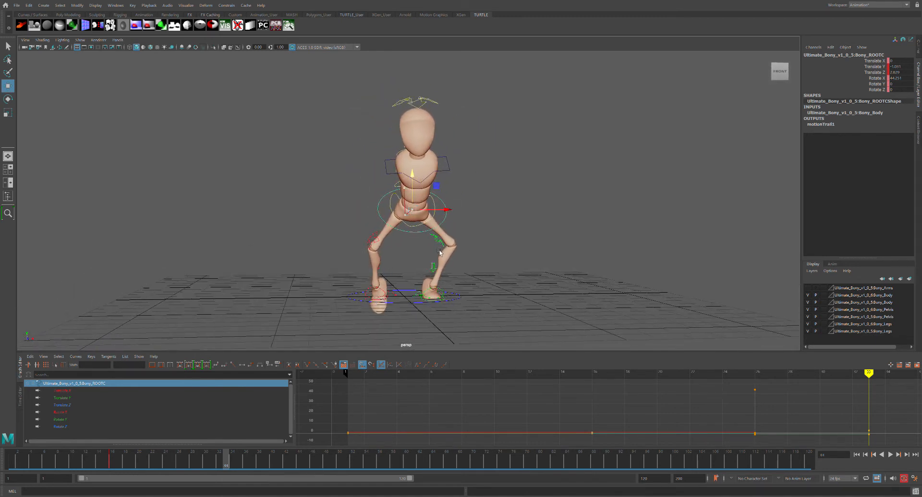
{"action": "left_click", "coordinate": [382, 242]}
{"action": "left_click_drag", "start_coordinate": [418, 251], "coordinate": [516, 236], "text": "alt"}
{"action": "left_click_drag", "start_coordinate": [378, 204], "coordinate": [379, 233]}
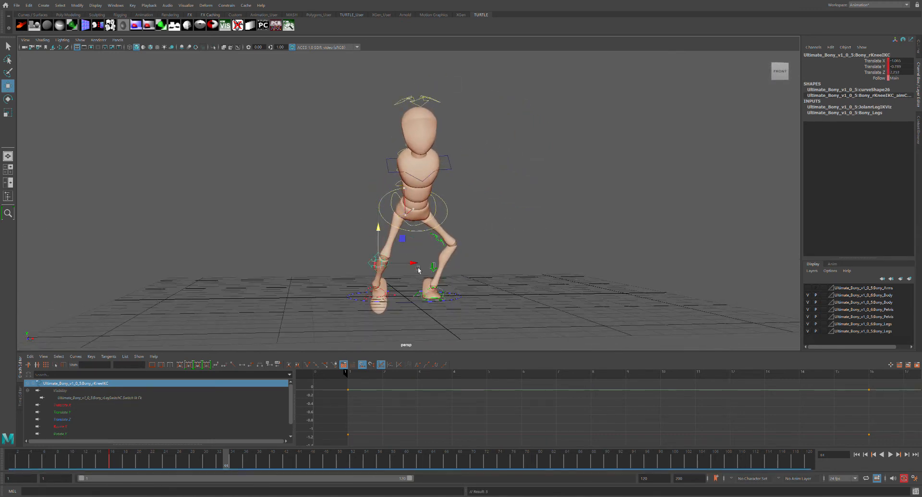
{"action": "left_click_drag", "start_coordinate": [419, 270], "coordinate": [410, 269]}
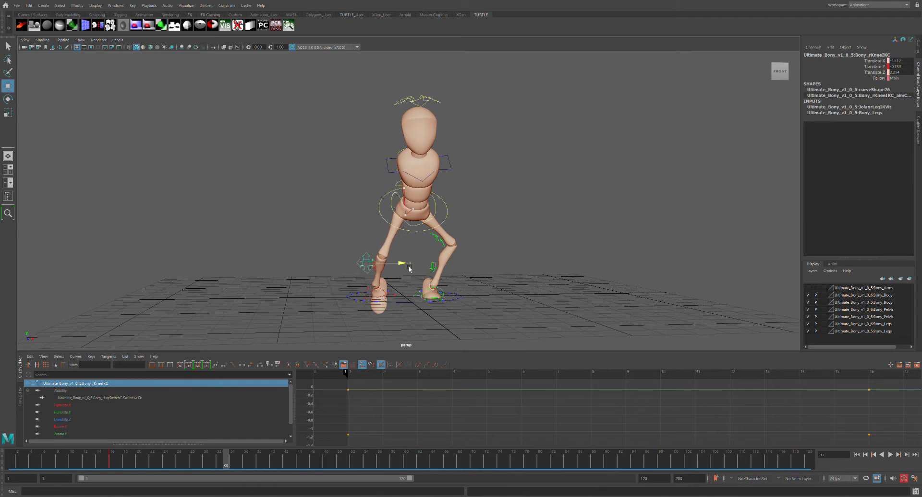
Lower the left knee IK control to match the height of the right knee control
{"action": "left_click_drag", "start_coordinate": [519, 257], "coordinate": [423, 254], "text": "alt"}
{"action": "left_click", "coordinate": [414, 247]}
{"action": "left_click_drag", "start_coordinate": [335, 243], "coordinate": [509, 228]}
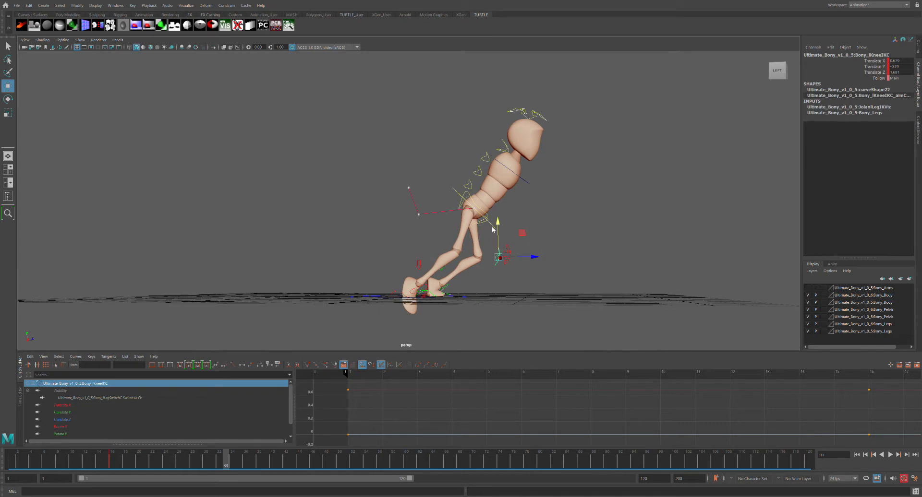
Try a value of -10 for the right foot IK control's Toe Up Dn and Heel Ball attributes at frame 33
{"action": "key", "text": "space"}
{"action": "key", "text": "space"}
{"action": "key", "text": "space"}
{"action": "scroll", "coordinate": [462, 206], "scroll_direction": "down", "scroll_amount": 2}
{"action": "middle_click_drag", "start_coordinate": [532, 167], "coordinate": [471, 193], "text": "alt"}
{"action": "scroll", "coordinate": [399, 224], "scroll_direction": "up", "scroll_amount": 3}
{"action": "scroll", "coordinate": [399, 225], "scroll_direction": "up", "scroll_amount": 1}
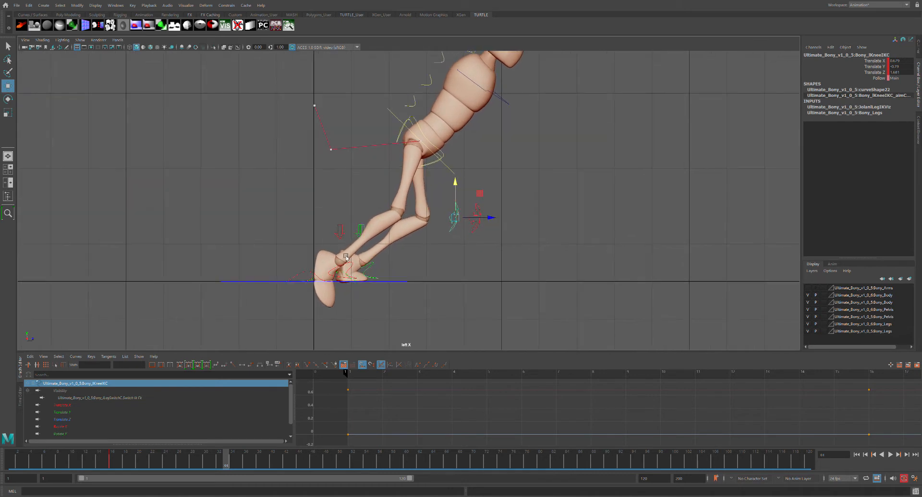
{"action": "left_click", "coordinate": [314, 277]}
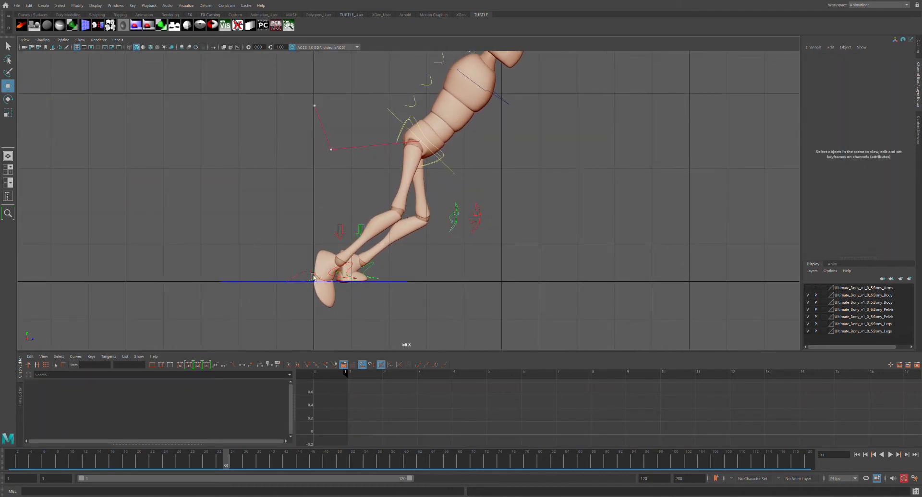
{"action": "left_click", "coordinate": [313, 275]}
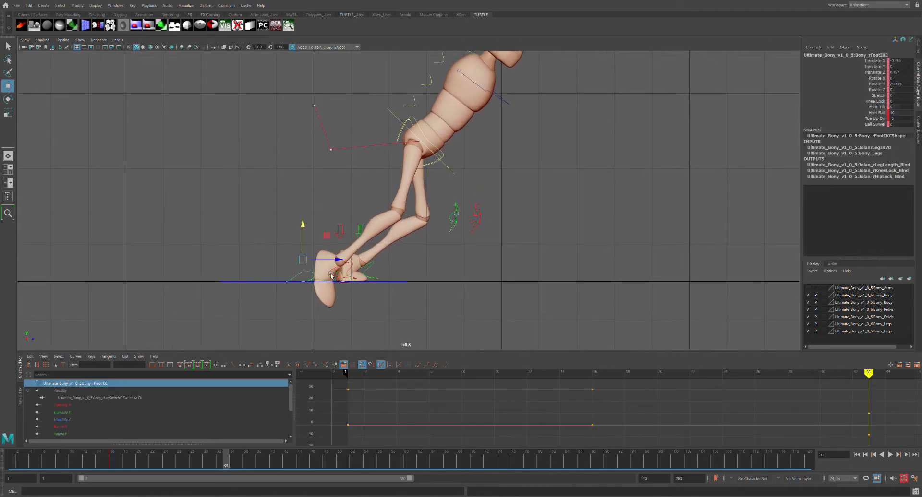
{"action": "left_click", "coordinate": [905, 119]}
{"action": "type", "text": "-10"}
{"action": "key", "text": "Return"}
{"action": "key", "text": "s"}
{"action": "left_click", "coordinate": [911, 113]}
{"action": "type", "text": "-10"}
{"action": "key", "text": "Return"}
Reset the right foot IK control's Heel Ball and Toe Up Dn attributes to 0
{"action": "middle_click_drag", "start_coordinate": [894, 112], "coordinate": [909, 119]}
{"action": "left_click", "coordinate": [901, 119]}
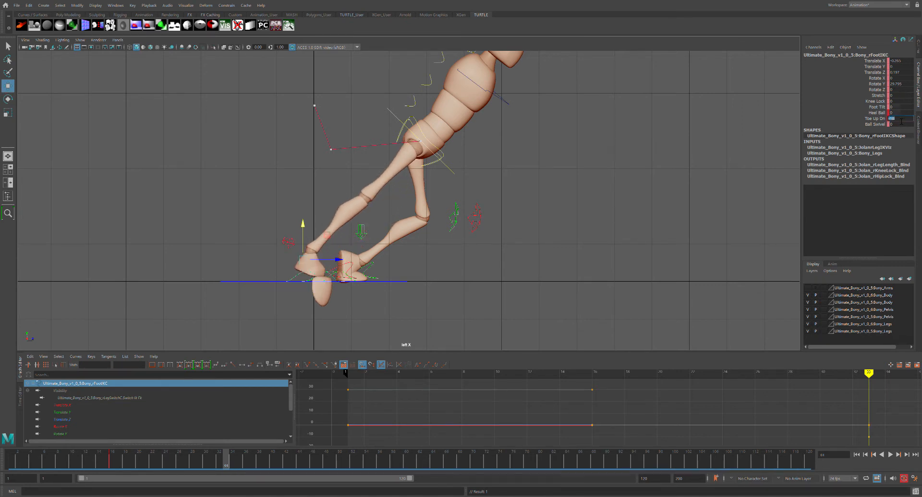
{"action": "type", "text": "0"}
{"action": "key", "text": "Return"}
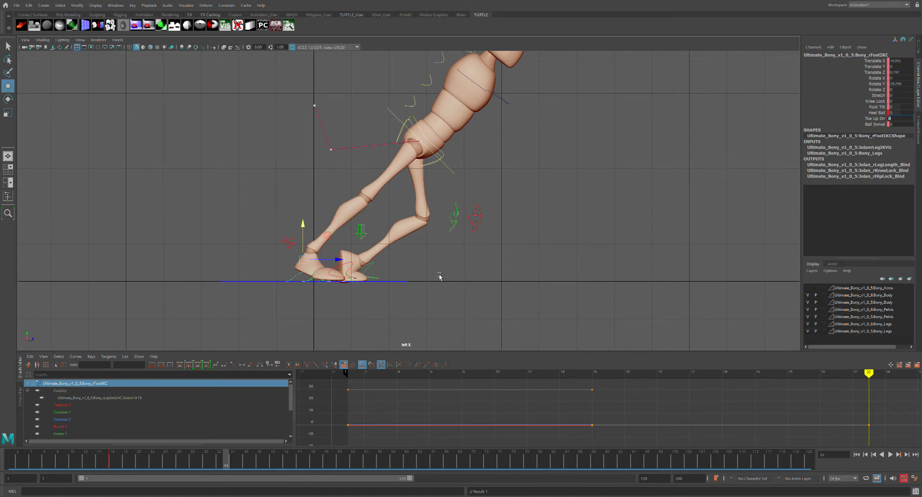
Try rolling the right foot with different Heel Ball values, ending at 0
{"action": "mouse_move", "coordinate": [897, 113]}
{"action": "middle_mouse_down"}
{"action": "mouse_move", "coordinate": [914, 113]}
{"action": "mouse_move", "coordinate": [905, 113]}
{"action": "middle_mouse_up"}
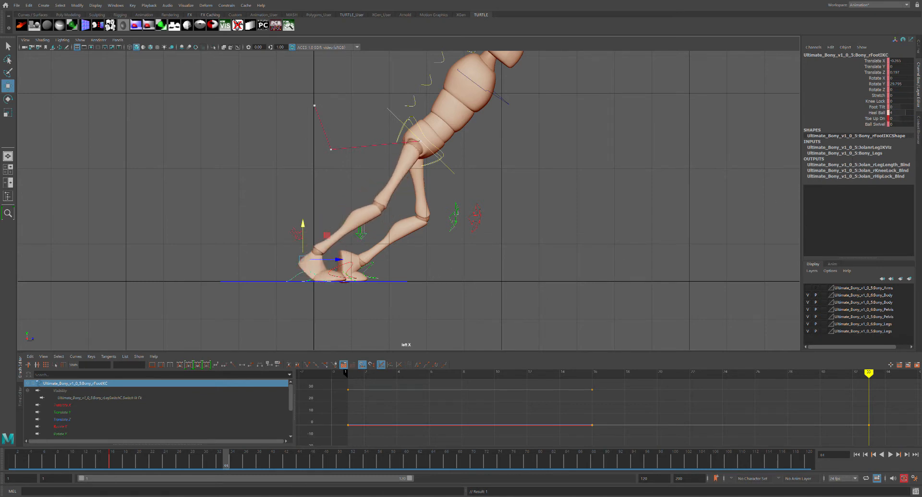
{"action": "mouse_move", "coordinate": [905, 113]}
{"action": "middle_mouse_down"}
{"action": "mouse_move", "coordinate": [894, 112]}
{"action": "mouse_move", "coordinate": [910, 113]}
{"action": "middle_mouse_up"}
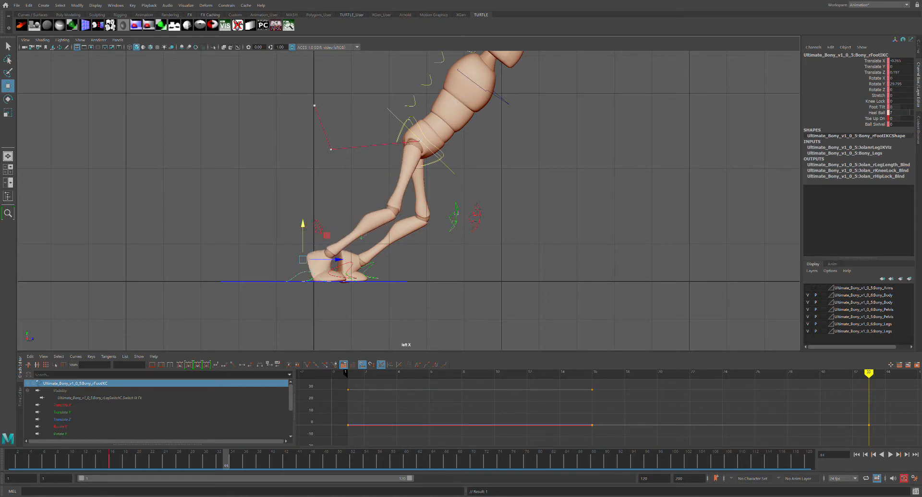
{"action": "middle_click_drag", "start_coordinate": [910, 113], "coordinate": [899, 113]}
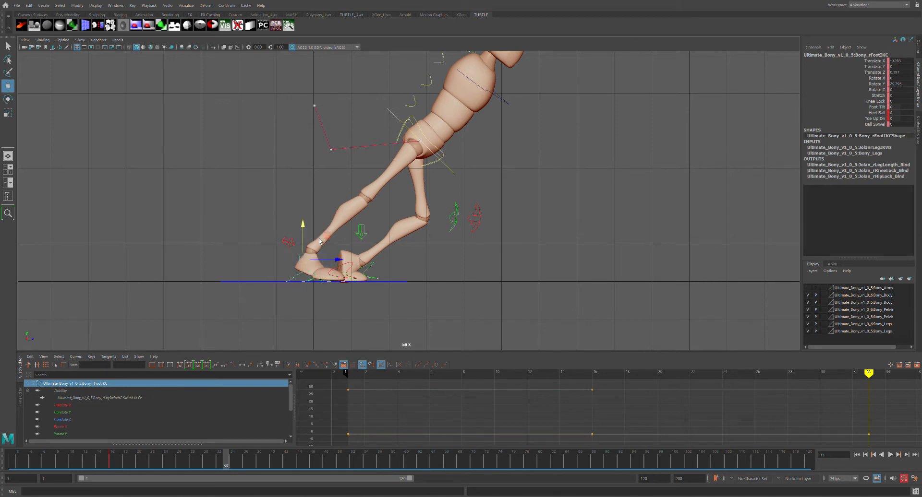
Raise the right foot IK control, tilt its toes down, move it forward, and key it at frame 33
{"action": "left_click_drag", "start_coordinate": [304, 225], "coordinate": [303, 206]}
{"action": "key", "text": "e"}
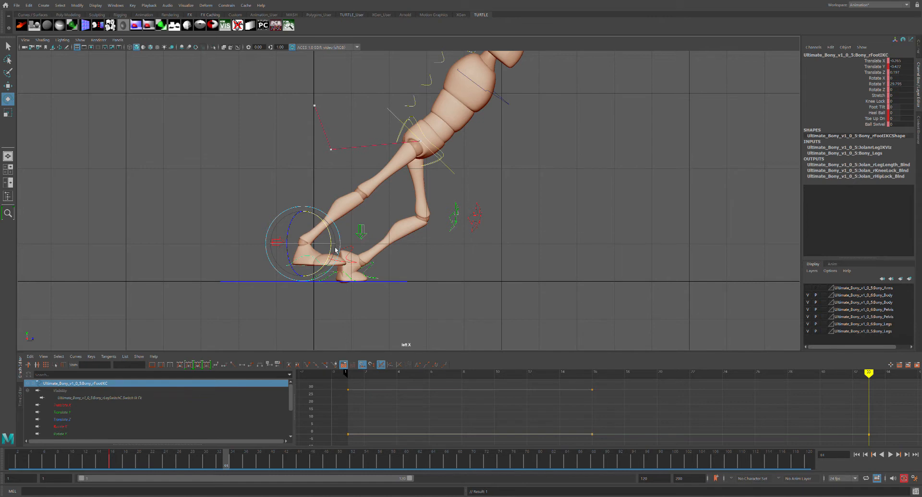
{"action": "key", "text": "w"}
{"action": "mouse_move", "coordinate": [336, 246]}
{"action": "left_mouse_down"}
{"action": "mouse_move", "coordinate": [348, 248]}
{"action": "mouse_move", "coordinate": [350, 264]}
{"action": "mouse_move", "coordinate": [350, 250]}
{"action": "left_mouse_up"}
{"action": "key", "text": "e"}
{"action": "key", "text": "s"}
Refine the right foot's tilt, key it, adjust Toe Up Dn slightly, and lower the foot until its toes meet the ground
{"action": "key", "text": "w"}
{"action": "key", "text": "e"}
{"action": "mouse_move", "coordinate": [347, 233]}
{"action": "left_mouse_down"}
{"action": "mouse_move", "coordinate": [349, 250]}
{"action": "mouse_move", "coordinate": [315, 250]}
{"action": "mouse_move", "coordinate": [349, 242]}
{"action": "left_mouse_up"}
{"action": "key", "text": "s"}
{"action": "key", "text": "w"}
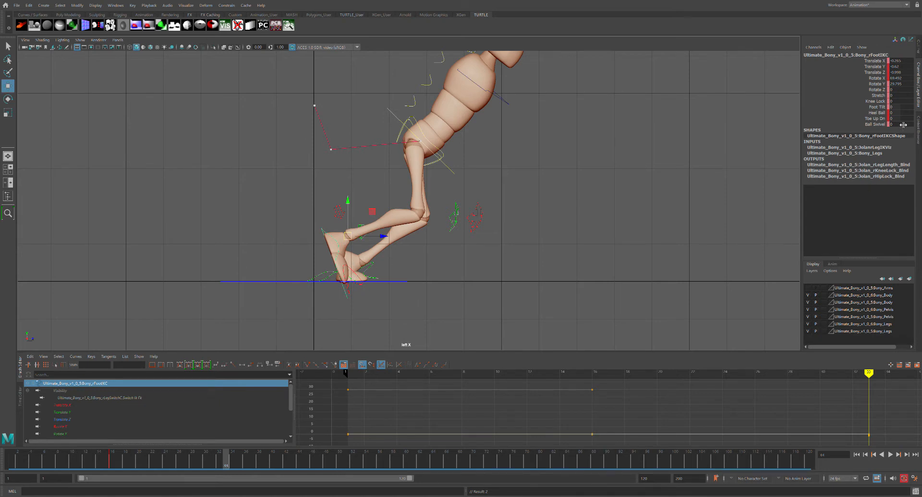
{"action": "middle_click_drag", "start_coordinate": [902, 119], "coordinate": [905, 119]}
{"action": "middle_click_drag", "start_coordinate": [357, 206], "coordinate": [358, 210]}
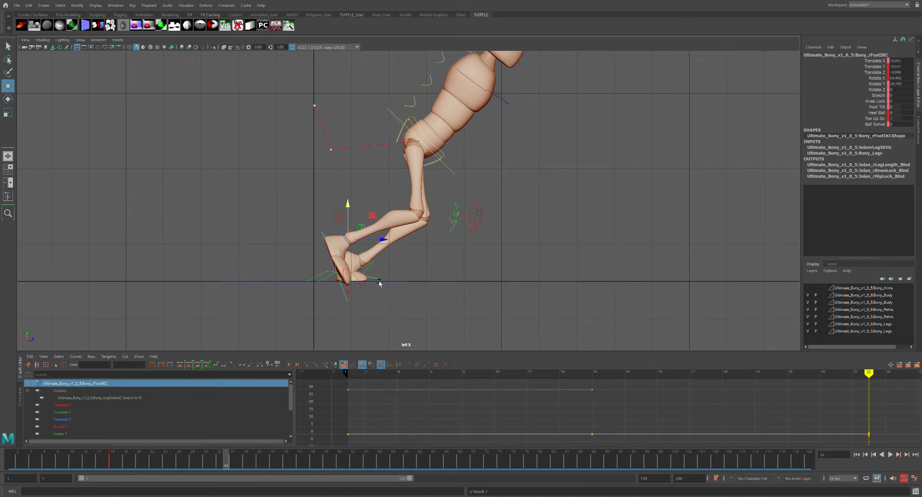
Reset the left foot IK control's Heel Ball attribute to 0 at frame 33
{"action": "left_click", "coordinate": [332, 277]}
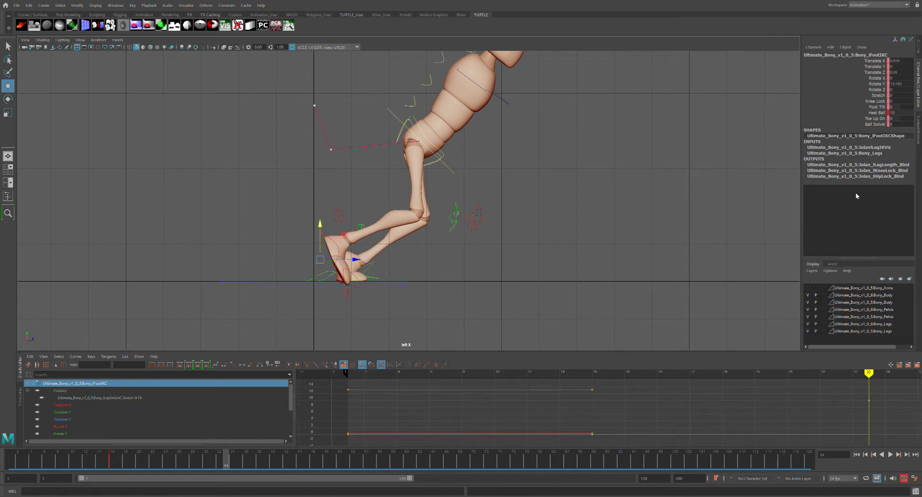
{"action": "left_click", "coordinate": [896, 113]}
{"action": "type", "text": "0"}
{"action": "key", "text": "Return"}
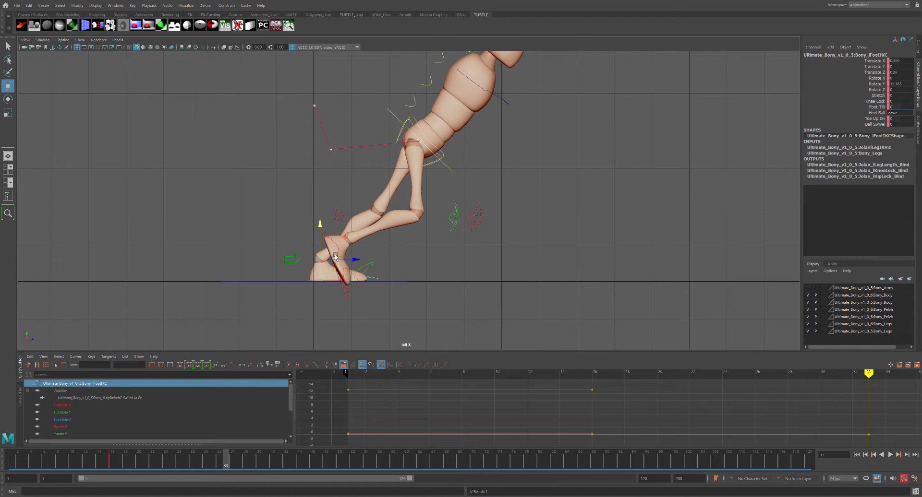
{"action": "key", "text": "Escape"}
Rotate the left foot IK control to point its toes down, and move it up and forward beside the right foot
{"action": "key", "text": "e"}
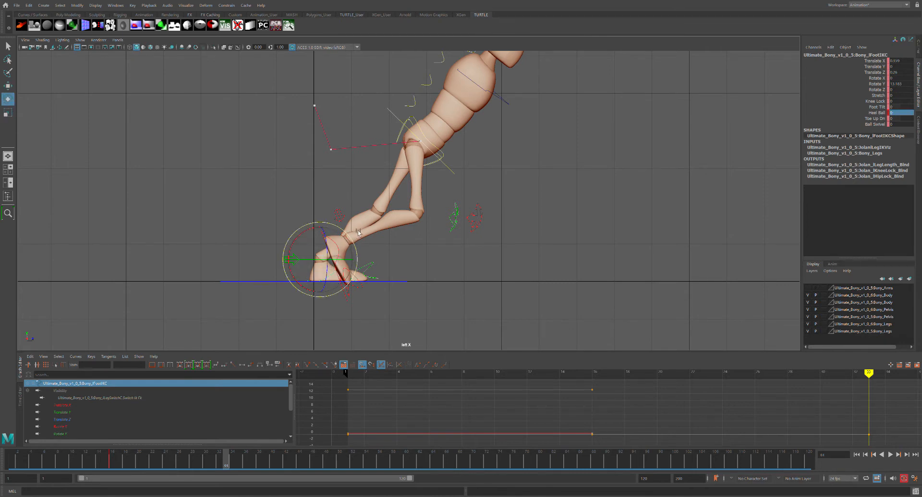
{"action": "left_click_drag", "start_coordinate": [356, 244], "coordinate": [357, 274]}
{"action": "key", "text": "w"}
{"action": "left_click_drag", "start_coordinate": [320, 235], "coordinate": [359, 238]}
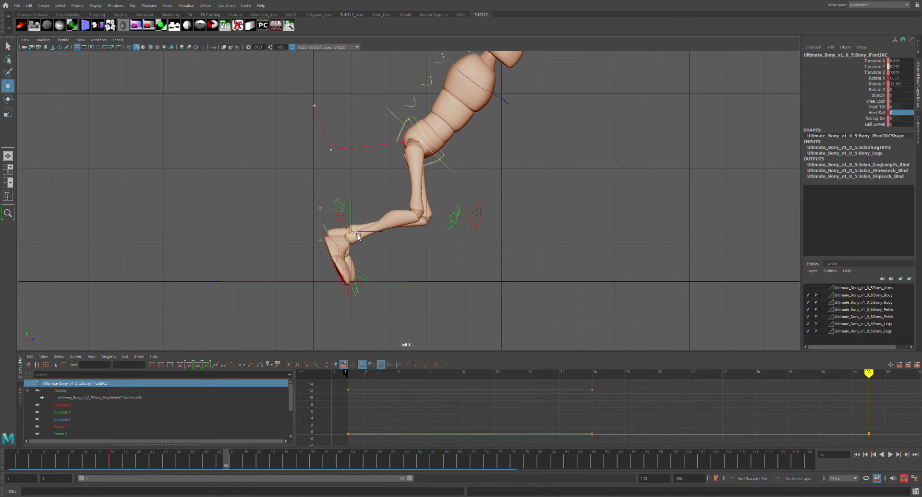
Compare frames 32 and 33, move the left foot IK control further forward so its toes stay planted, and key it
{"action": "mouse_move", "coordinate": [228, 464]}
{"action": "left_mouse_down"}
{"action": "mouse_move", "coordinate": [234, 457]}
{"action": "mouse_move", "coordinate": [220, 454]}
{"action": "left_mouse_up"}
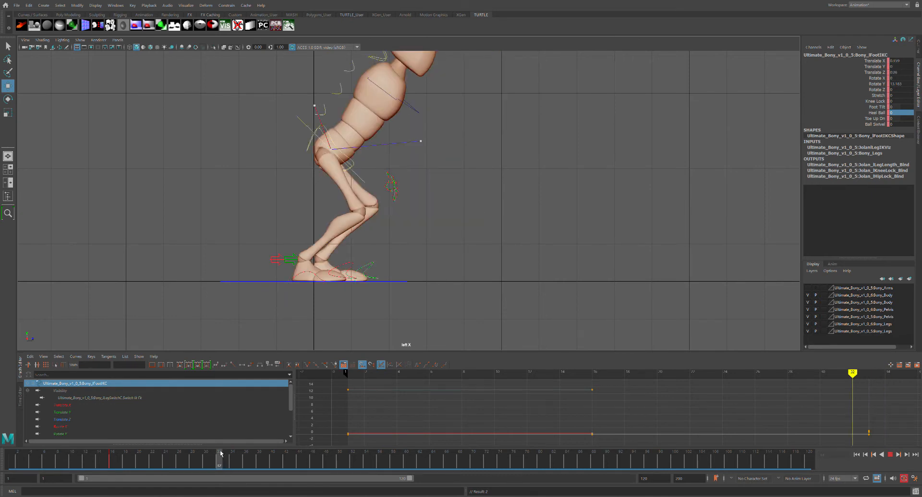
{"action": "left_click_drag", "start_coordinate": [227, 455], "coordinate": [229, 462]}
{"action": "left_click", "coordinate": [219, 458]}
{"action": "left_click_drag", "start_coordinate": [223, 464], "coordinate": [230, 466]}
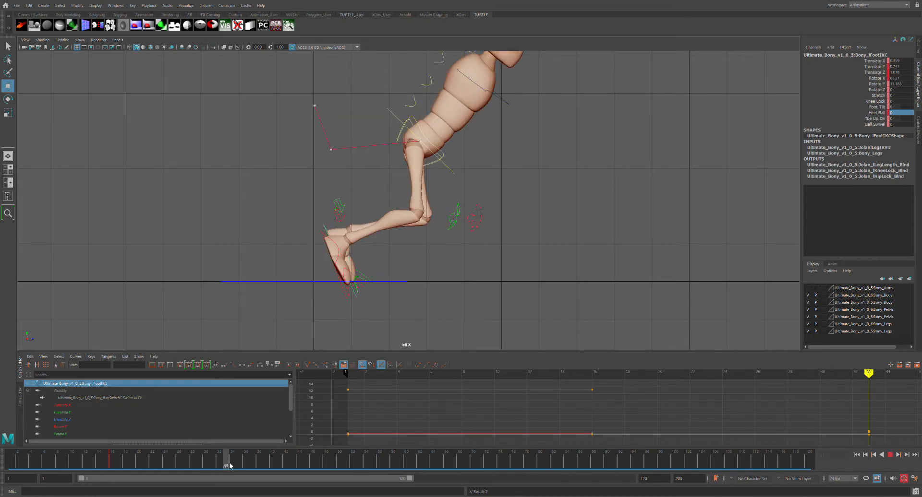
{"action": "left_click", "coordinate": [330, 231]}
{"action": "left_click_drag", "start_coordinate": [388, 232], "coordinate": [407, 237]}
{"action": "key", "text": "s"}
{"action": "mouse_move", "coordinate": [230, 464]}
{"action": "left_mouse_down"}
{"action": "mouse_move", "coordinate": [222, 457]}
{"action": "mouse_move", "coordinate": [234, 454]}
{"action": "left_mouse_up"}
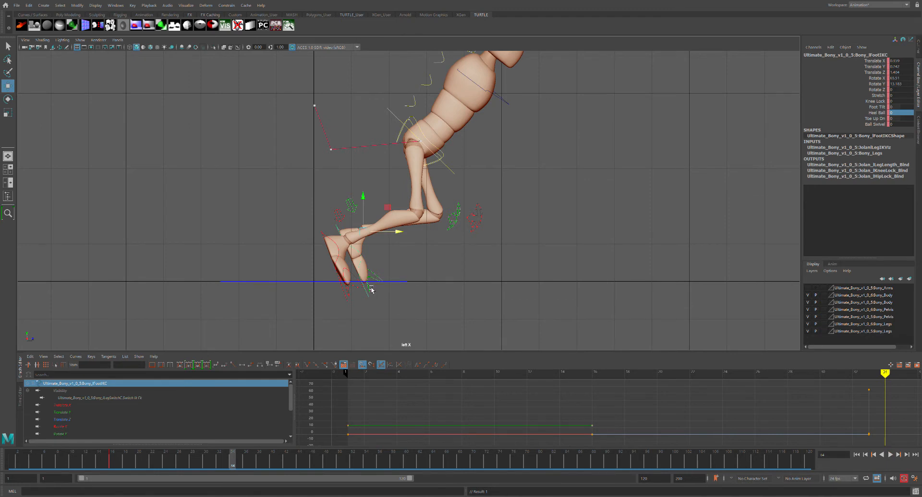
{"action": "left_click_drag", "start_coordinate": [234, 462], "coordinate": [227, 447]}
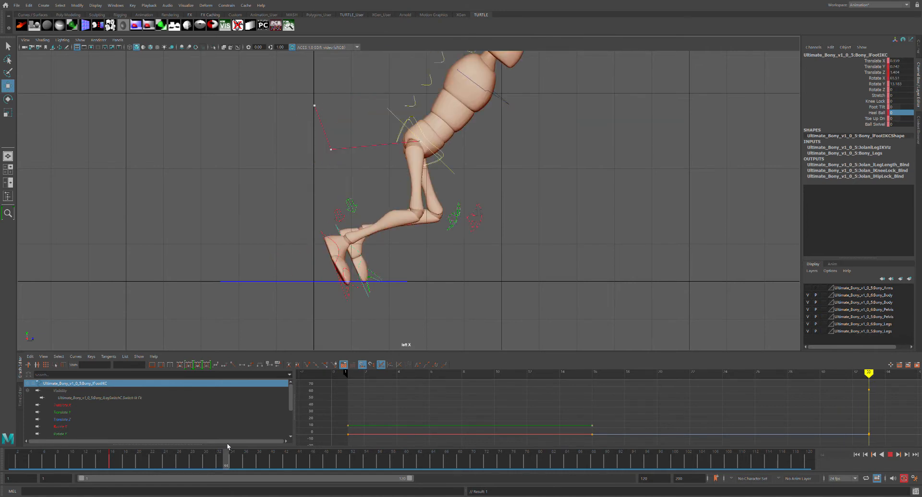
Move the right foot IK control slightly backward at frame 33 and check the foot contact across neighbouring frames
{"action": "left_click", "coordinate": [343, 245]}
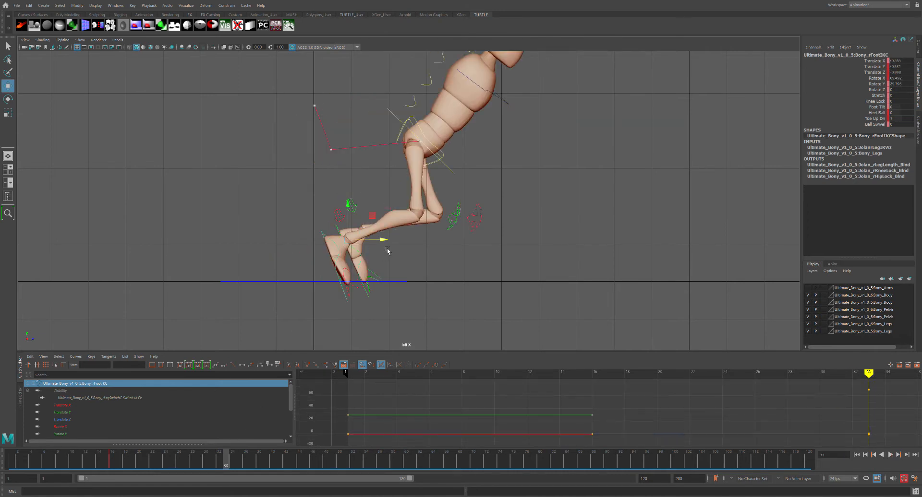
{"action": "left_click_drag", "start_coordinate": [388, 243], "coordinate": [384, 244]}
{"action": "left_click_drag", "start_coordinate": [218, 462], "coordinate": [227, 460]}
{"action": "key", "text": "alt+v"}
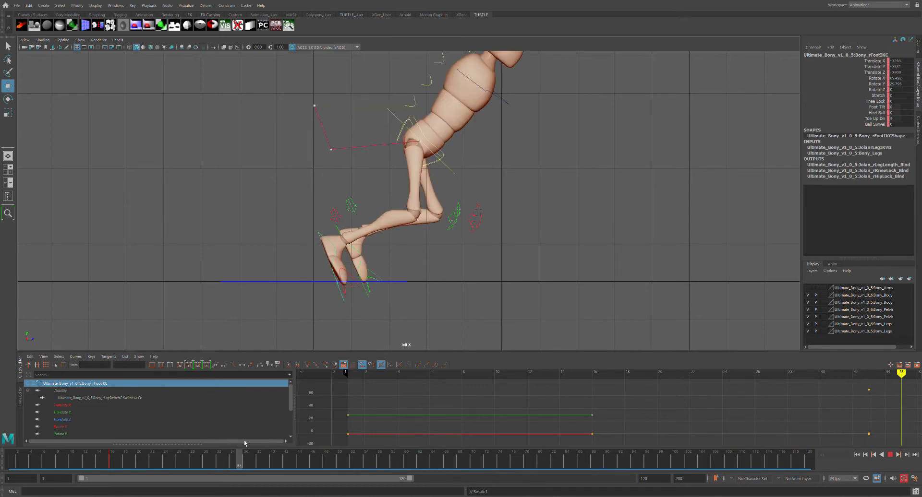
{"action": "left_click_drag", "start_coordinate": [241, 444], "coordinate": [226, 454]}
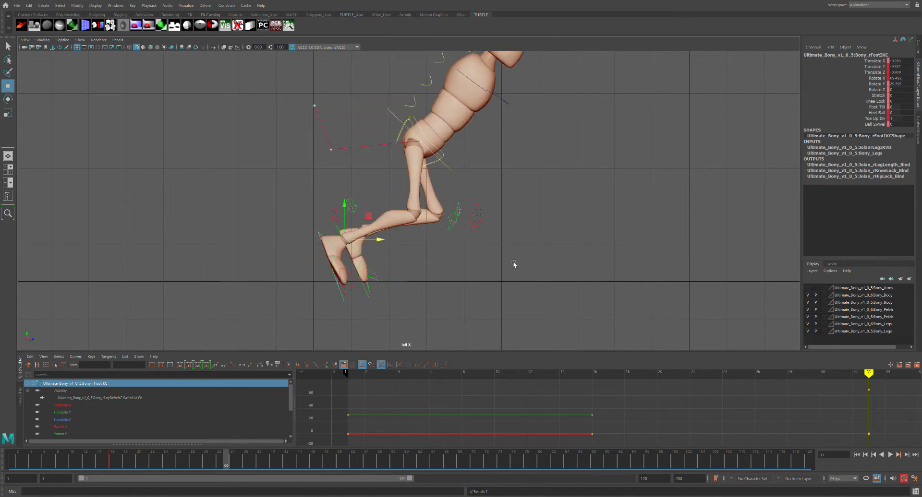
Raise the root control at frame 33 to extend the legs in the push-off pose
{"action": "scroll", "coordinate": [515, 265], "scroll_direction": "down", "scroll_amount": 2}
{"action": "scroll", "coordinate": [515, 197], "scroll_direction": "down", "scroll_amount": 3}
{"action": "middle_click_drag", "start_coordinate": [515, 197], "coordinate": [428, 226], "text": "alt"}
{"action": "left_click", "coordinate": [388, 212]}
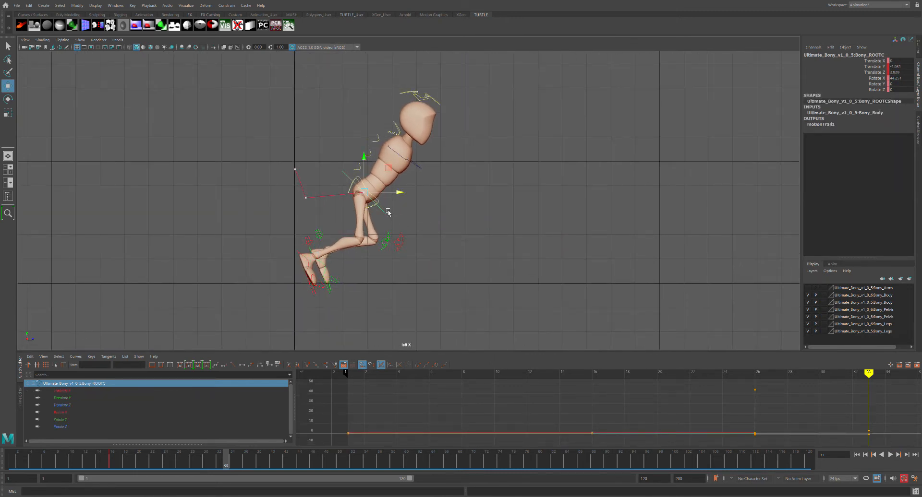
{"action": "left_click_drag", "start_coordinate": [369, 164], "coordinate": [363, 148]}
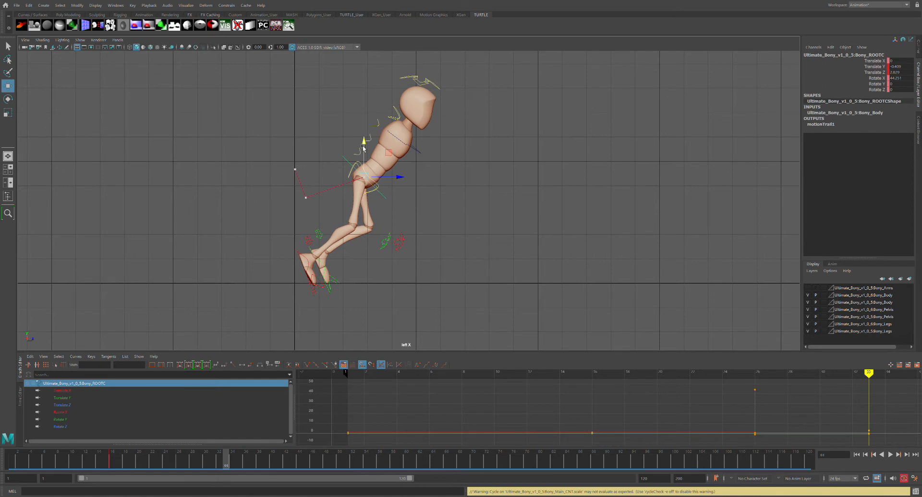
{"action": "left_click_drag", "start_coordinate": [364, 148], "coordinate": [371, 145]}
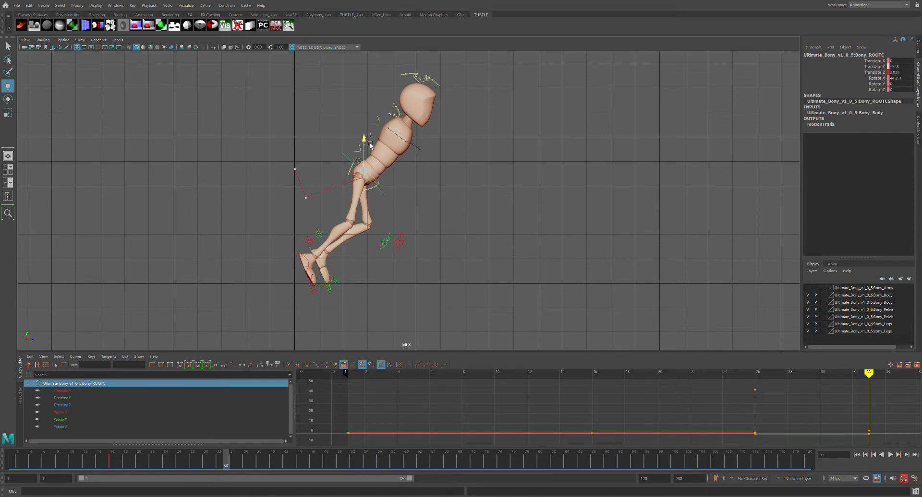
Raise the root control slightly at frame 33 and rotate it backward so the torso leans less far forward
{"action": "left_click_drag", "start_coordinate": [370, 146], "coordinate": [369, 143]}
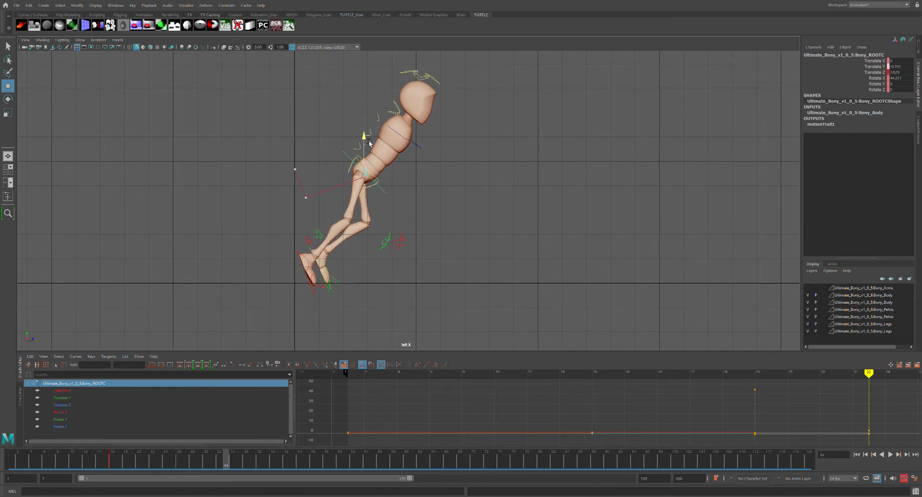
{"action": "left_click", "coordinate": [360, 106]}
{"action": "left_click_drag", "start_coordinate": [359, 106], "coordinate": [387, 156]}
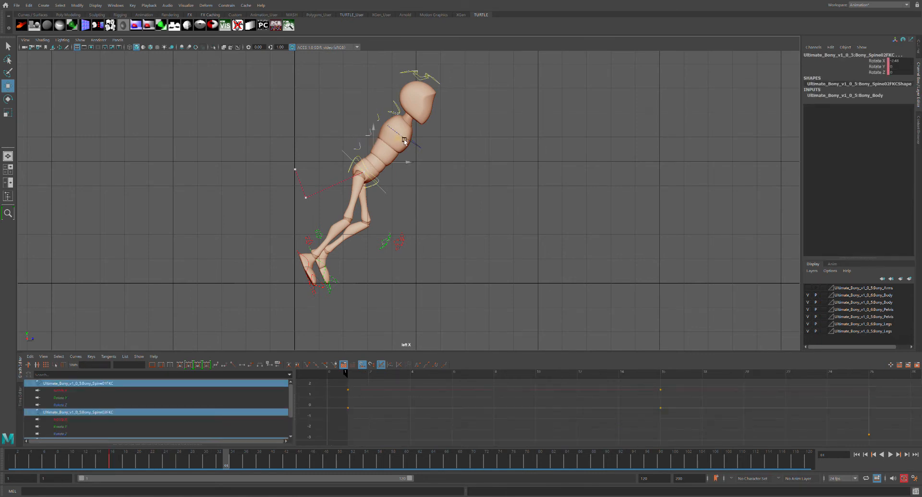
{"action": "key", "text": "e"}
{"action": "left_click", "coordinate": [390, 194]}
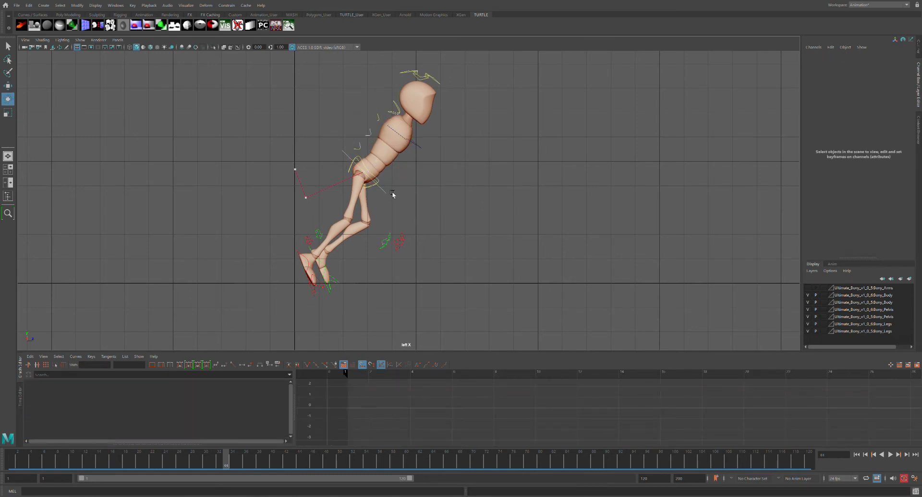
{"action": "left_click", "coordinate": [393, 186]}
{"action": "left_click_drag", "start_coordinate": [403, 162], "coordinate": [407, 154]}
{"action": "left_click", "coordinate": [420, 162]}
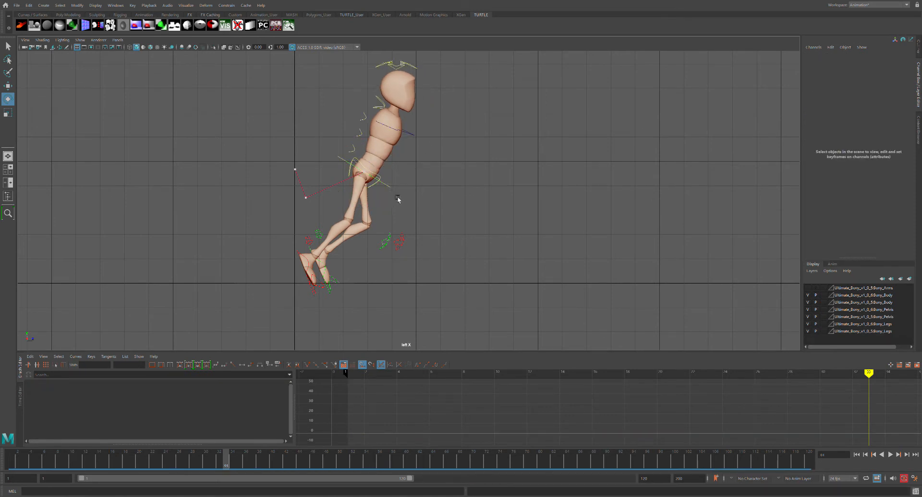
{"action": "left_click", "coordinate": [398, 198]}
{"action": "left_click_drag", "start_coordinate": [402, 171], "coordinate": [416, 144]}
{"action": "left_click", "coordinate": [416, 144]}
Rotate the spine FK controls backward together at frame 33 to arch the torso, and play back the animation
{"action": "left_click_drag", "start_coordinate": [356, 110], "coordinate": [378, 151]}
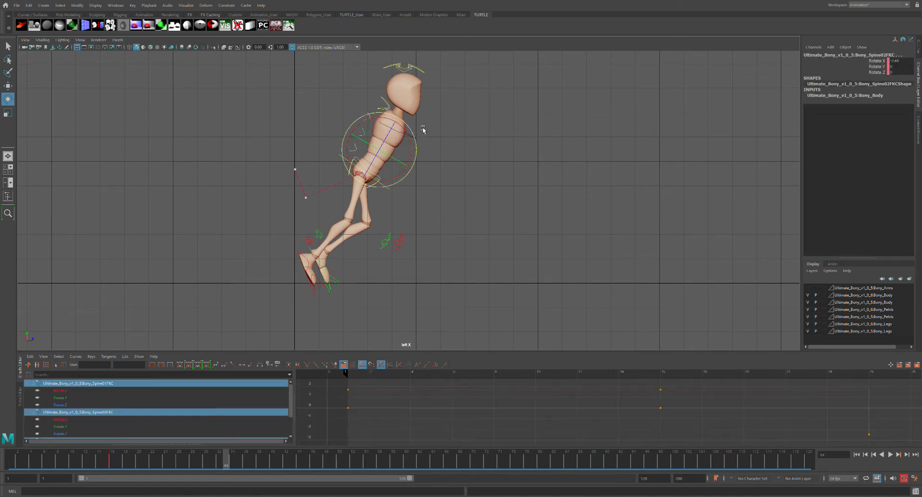
{"action": "middle_click_drag", "start_coordinate": [420, 131], "coordinate": [419, 127]}
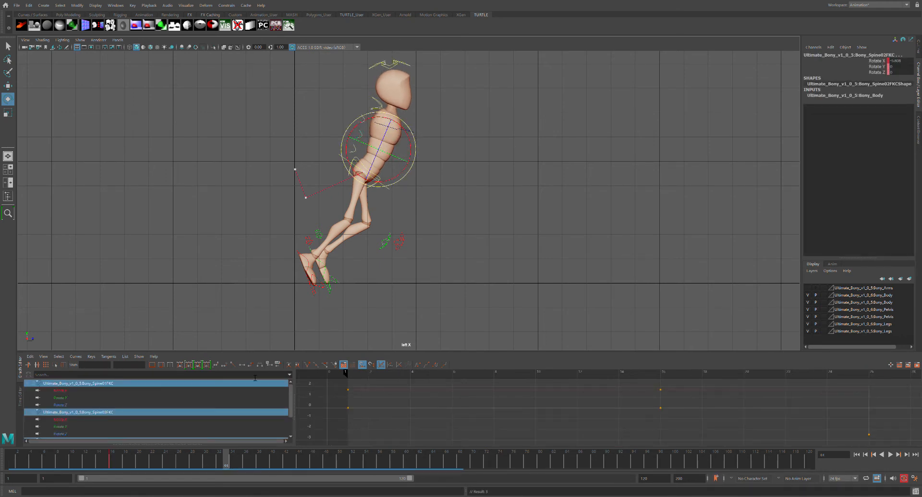
{"action": "key", "text": "alt+v"}
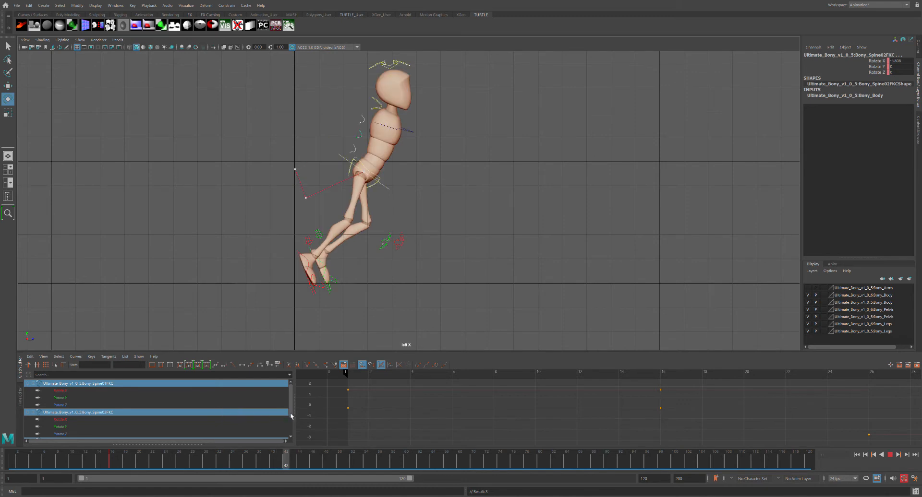
{"action": "key", "text": "alt+v"}
At frame 42, move the root control forward and slightly up so the legs stretch out fully behind the body
{"action": "scroll", "coordinate": [455, 209], "scroll_direction": "down", "scroll_amount": 3}
{"action": "middle_click_drag", "start_coordinate": [502, 126], "coordinate": [487, 146], "text": "alt"}
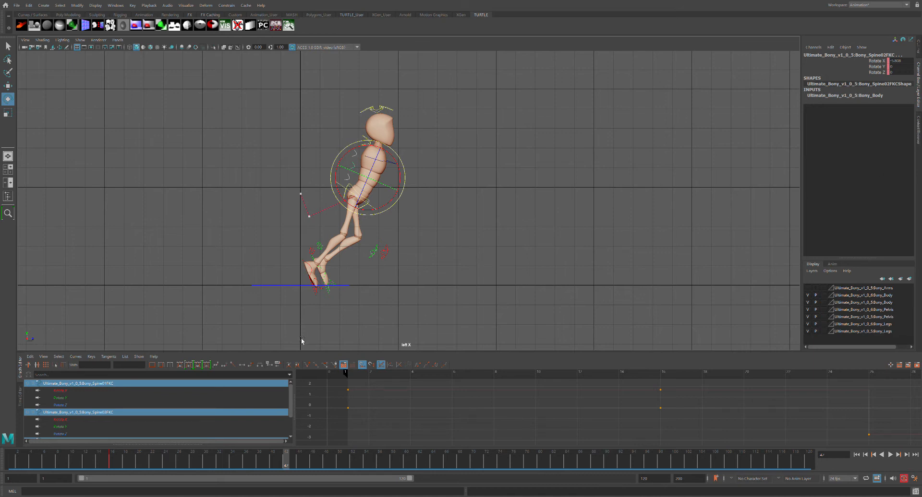
{"action": "mouse_move", "coordinate": [290, 470]}
{"action": "left_mouse_down"}
{"action": "mouse_move", "coordinate": [236, 471]}
{"action": "mouse_move", "coordinate": [286, 475]}
{"action": "left_mouse_up"}
{"action": "key", "text": "w"}
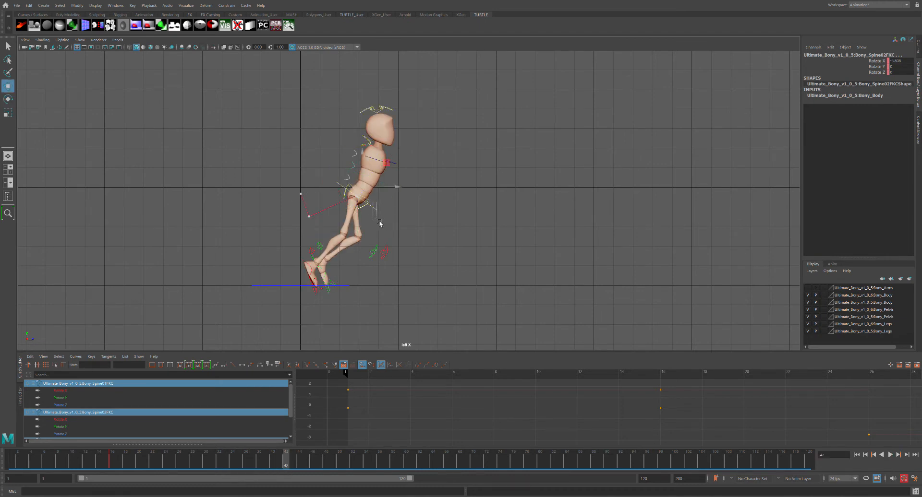
{"action": "left_click", "coordinate": [375, 214]}
{"action": "left_click_drag", "start_coordinate": [366, 198], "coordinate": [389, 193]}
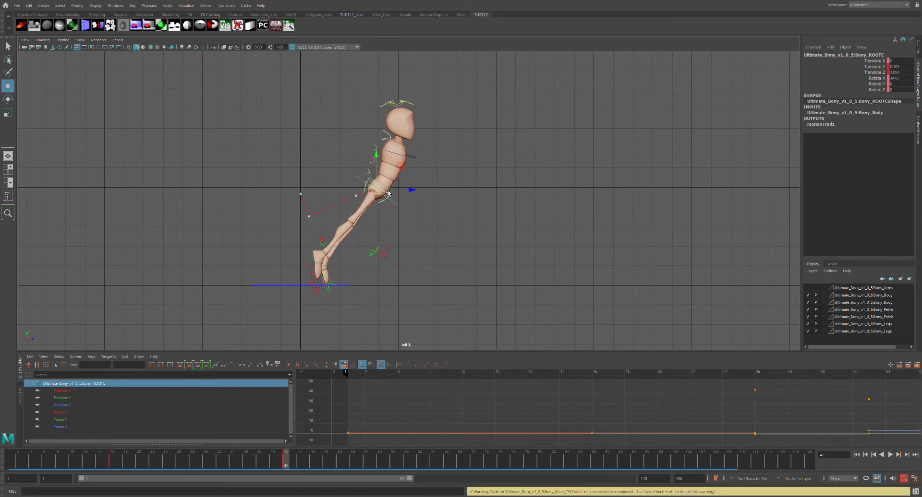
{"action": "left_click_drag", "start_coordinate": [383, 157], "coordinate": [387, 164]}
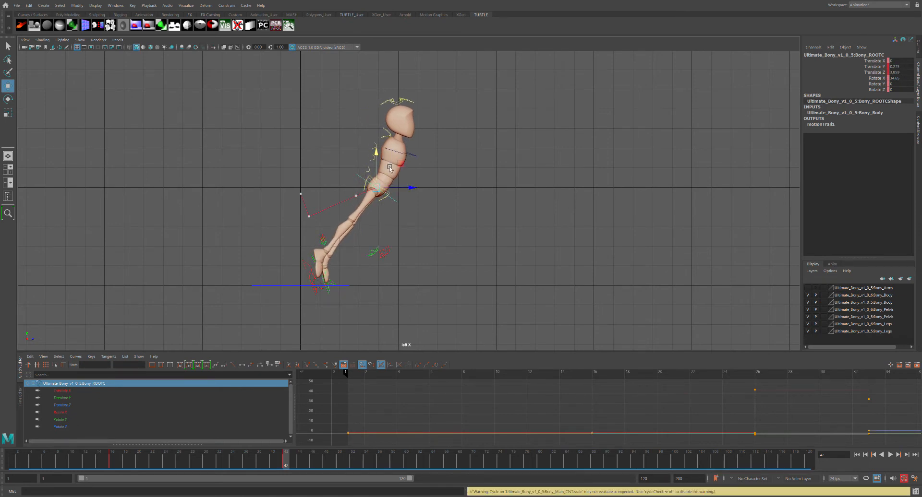
{"action": "left_click_drag", "start_coordinate": [388, 153], "coordinate": [387, 160]}
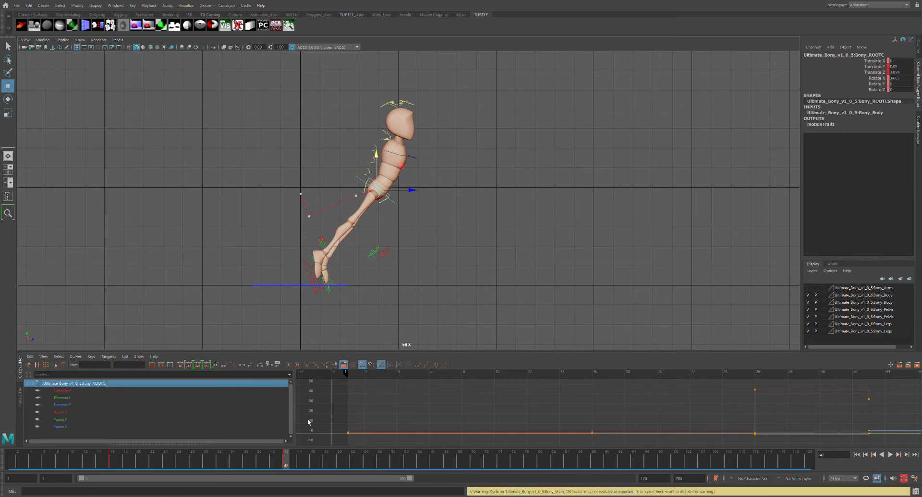
At frame 44, move the right foot IK control up and forward to lift the foot off the ground
{"action": "left_click_drag", "start_coordinate": [283, 461], "coordinate": [305, 324]}
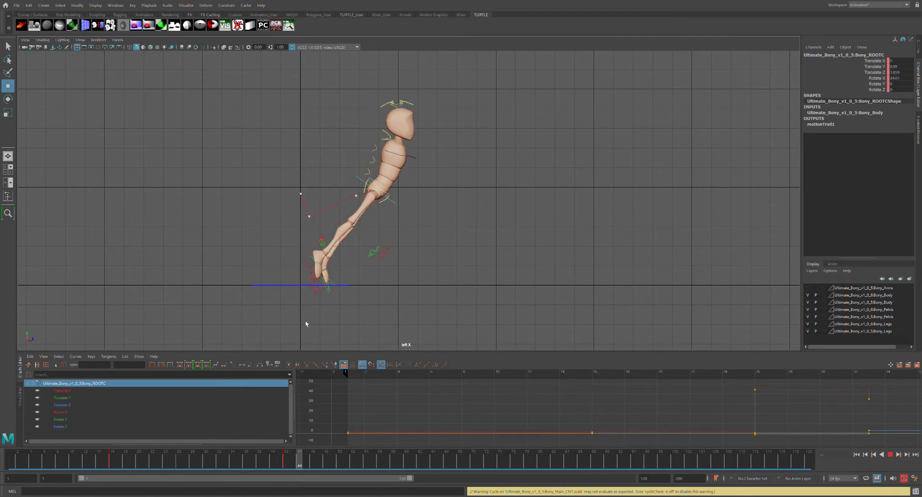
{"action": "left_click", "coordinate": [313, 265]}
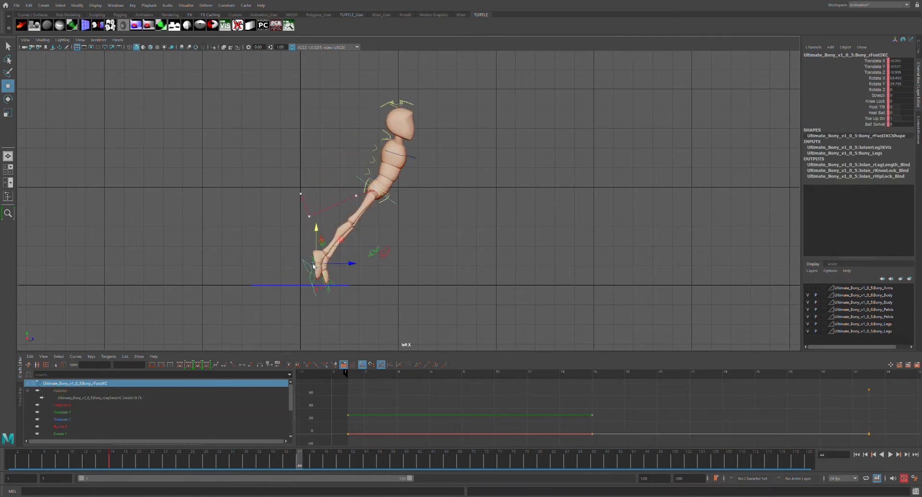
{"action": "left_click_drag", "start_coordinate": [322, 266], "coordinate": [344, 252]}
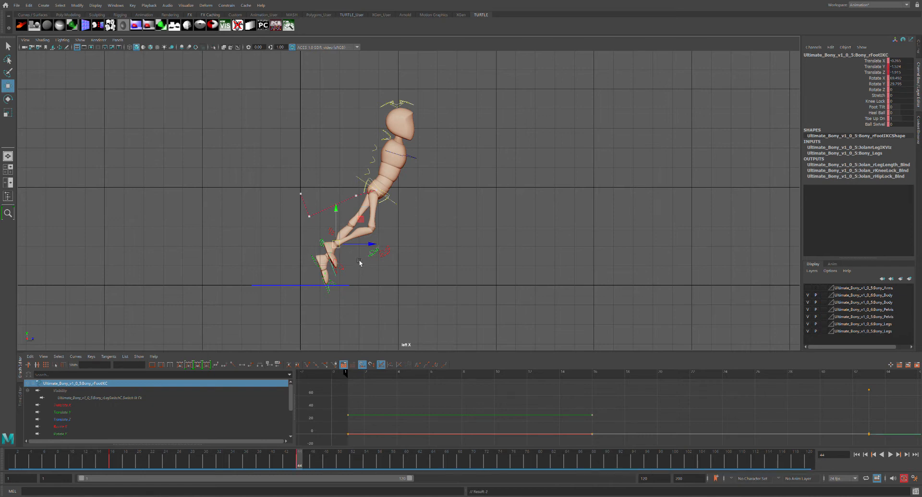
Move the left foot IK control up and forward beside the lifted right foot at frame 44, and key it
{"action": "left_click", "coordinate": [320, 261]}
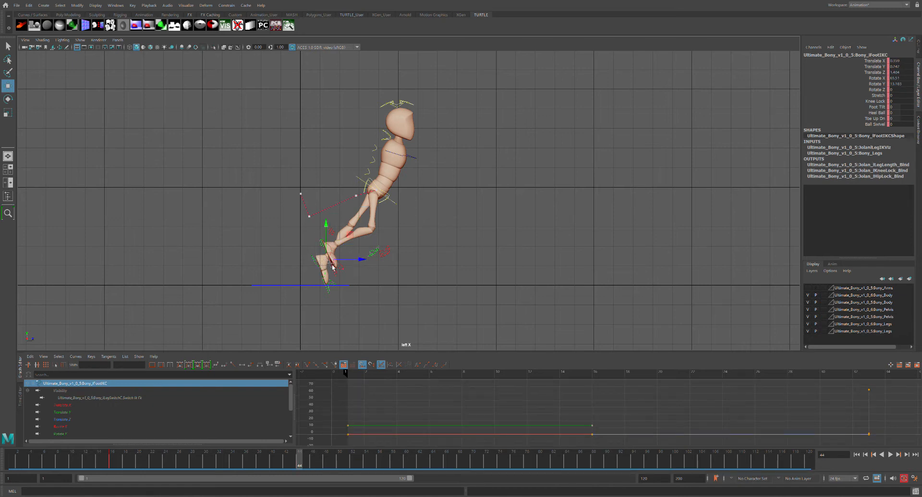
{"action": "left_click_drag", "start_coordinate": [333, 264], "coordinate": [332, 249]}
{"action": "key", "text": "s"}
{"action": "left_click", "coordinate": [343, 364]}
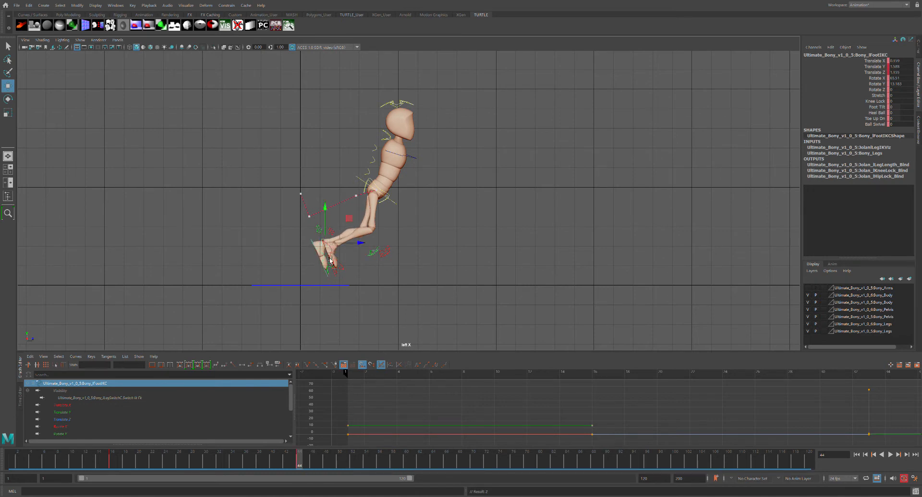
{"action": "left_click_drag", "start_coordinate": [330, 249], "coordinate": [343, 257]}
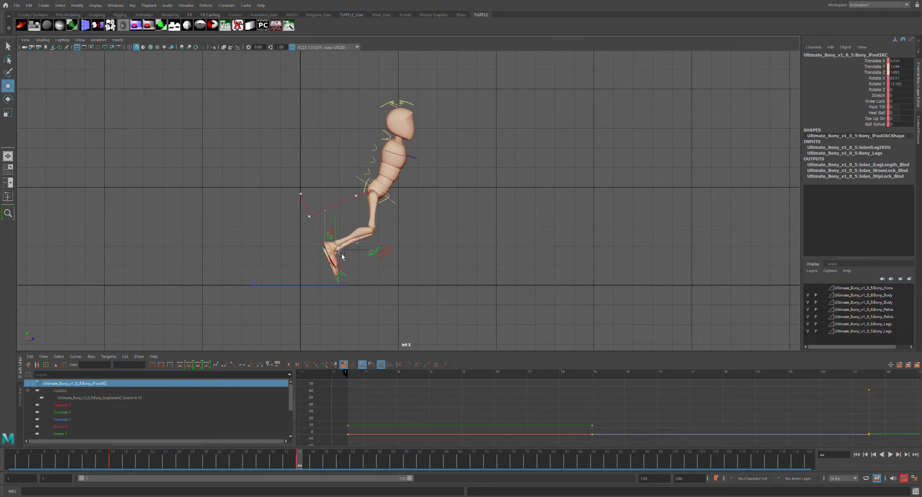
{"action": "left_click_drag", "start_coordinate": [342, 257], "coordinate": [342, 257]}
Rotate the root control backward at frame 44 to straighten the torso, and rotate the spine FK controls slightly backward
{"action": "left_click", "coordinate": [402, 206]}
{"action": "key", "text": "e"}
{"action": "left_click_drag", "start_coordinate": [409, 172], "coordinate": [404, 153]}
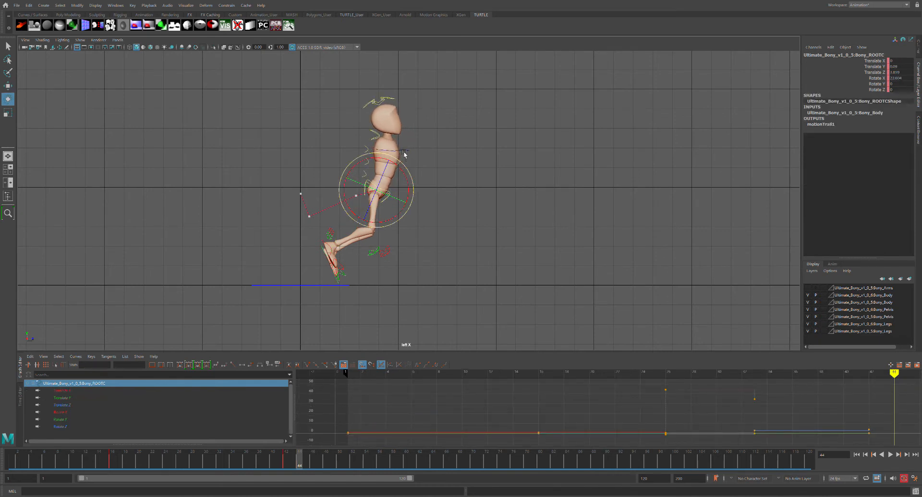
{"action": "left_click", "coordinate": [434, 156]}
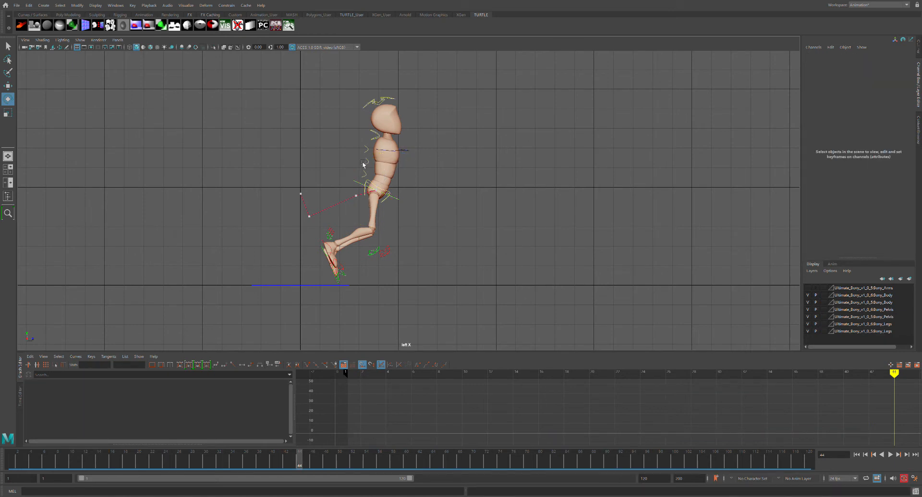
{"action": "left_click_drag", "start_coordinate": [363, 147], "coordinate": [373, 178]}
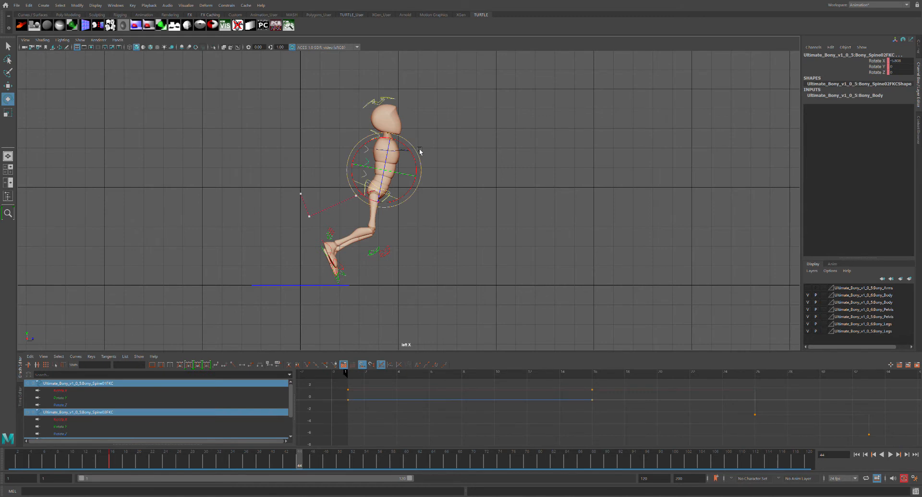
{"action": "left_click_drag", "start_coordinate": [420, 151], "coordinate": [419, 149]}
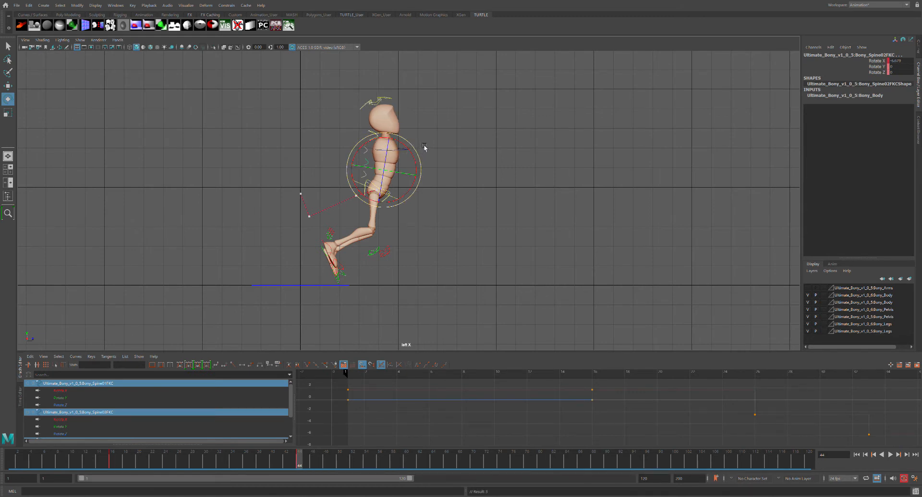
{"action": "left_click", "coordinate": [436, 119]}
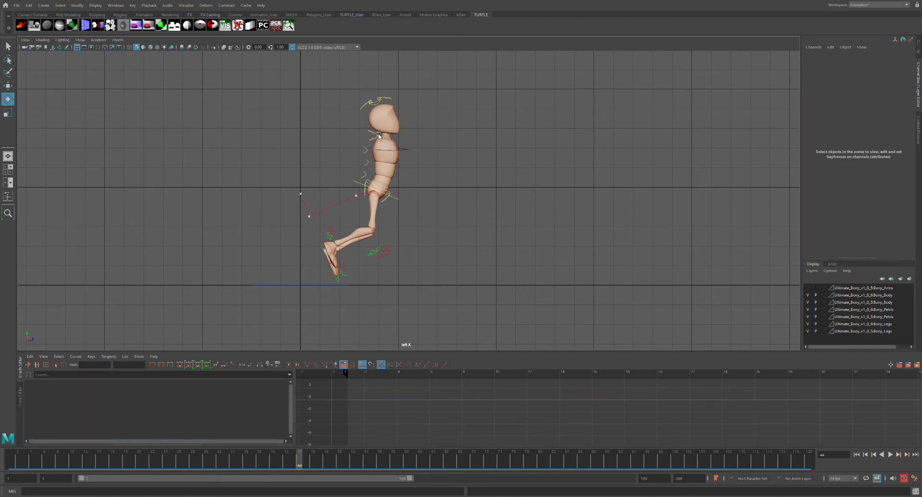
Rotate the head control forward to look down at frame 44, and adjust and key the neck control
{"action": "left_click", "coordinate": [381, 137]}
{"action": "mouse_move", "coordinate": [422, 118]}
{"action": "left_mouse_down"}
{"action": "mouse_move", "coordinate": [426, 129]}
{"action": "mouse_move", "coordinate": [427, 116]}
{"action": "left_mouse_up"}
{"action": "left_click", "coordinate": [414, 101]}
{"action": "left_click", "coordinate": [399, 100]}
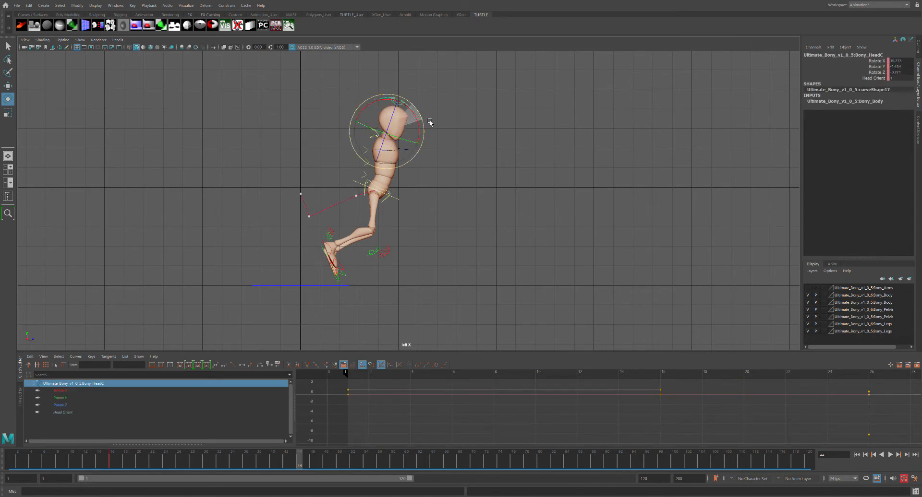
{"action": "left_click", "coordinate": [466, 111]}
{"action": "left_click", "coordinate": [386, 136]}
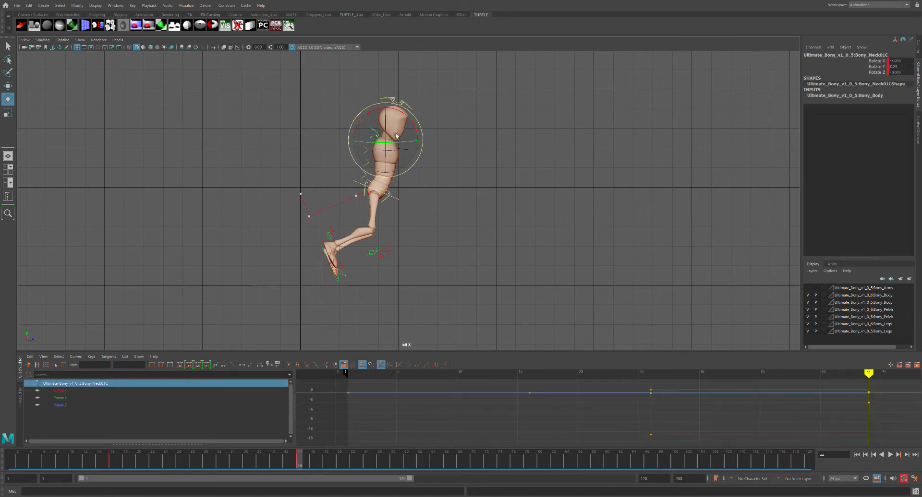
{"action": "left_click_drag", "start_coordinate": [422, 125], "coordinate": [427, 124]}
{"action": "key", "text": "s"}
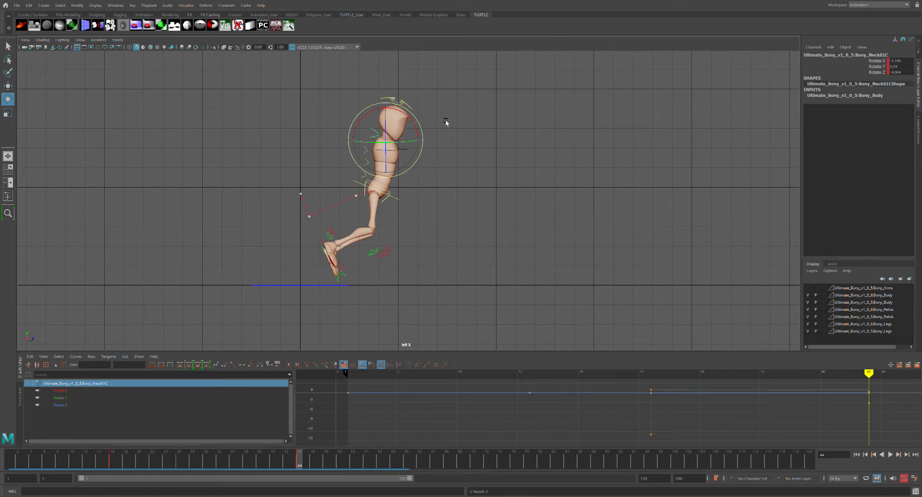
Rotate the chest control slightly forward at frame 44, readjust the head's rotation, and play back the motion
{"action": "left_click", "coordinate": [439, 123]}
{"action": "left_click", "coordinate": [373, 150]}
{"action": "left_click_drag", "start_coordinate": [417, 138], "coordinate": [428, 122]}
{"action": "left_click", "coordinate": [423, 137]}
{"action": "left_click", "coordinate": [388, 136]}
{"action": "left_click", "coordinate": [419, 108]}
{"action": "left_click", "coordinate": [419, 109]}
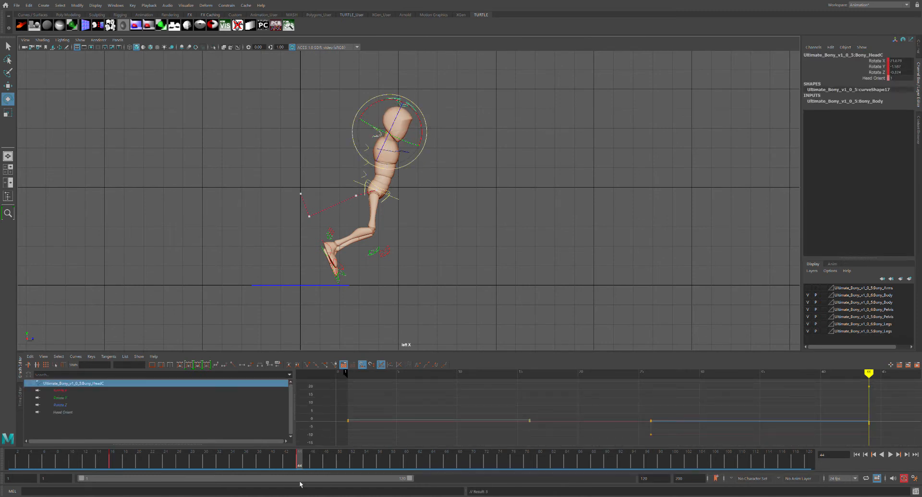
{"action": "key", "text": "alt+v"}
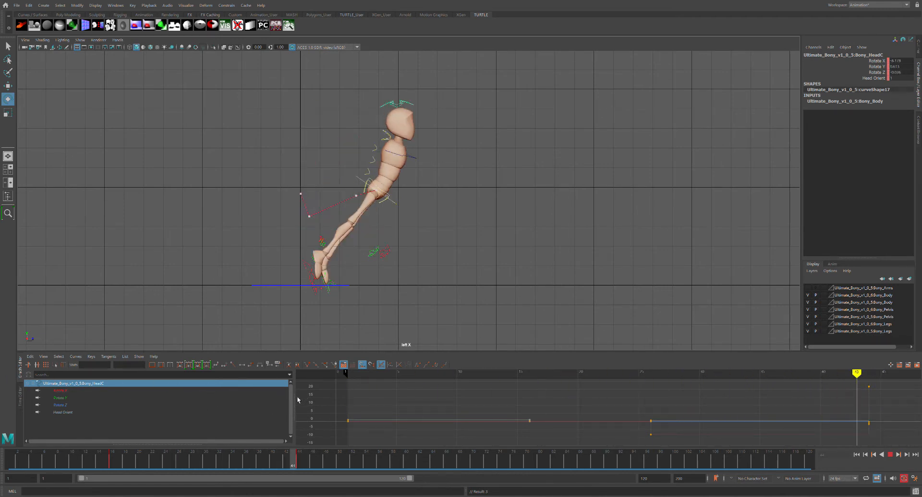
{"action": "key", "text": "Escape"}
Hide the root's motion trail handle in the scene
{"action": "left_click", "coordinate": [480, 228]}
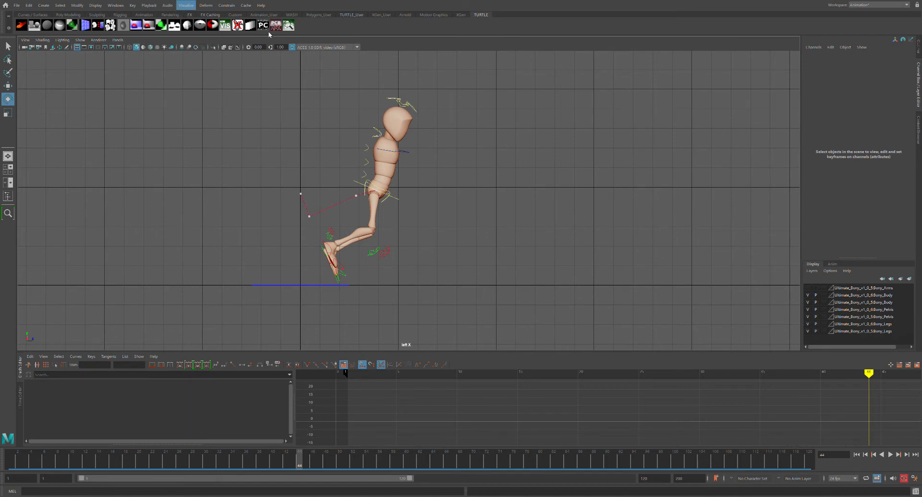
{"action": "left_click", "coordinate": [917, 51]}
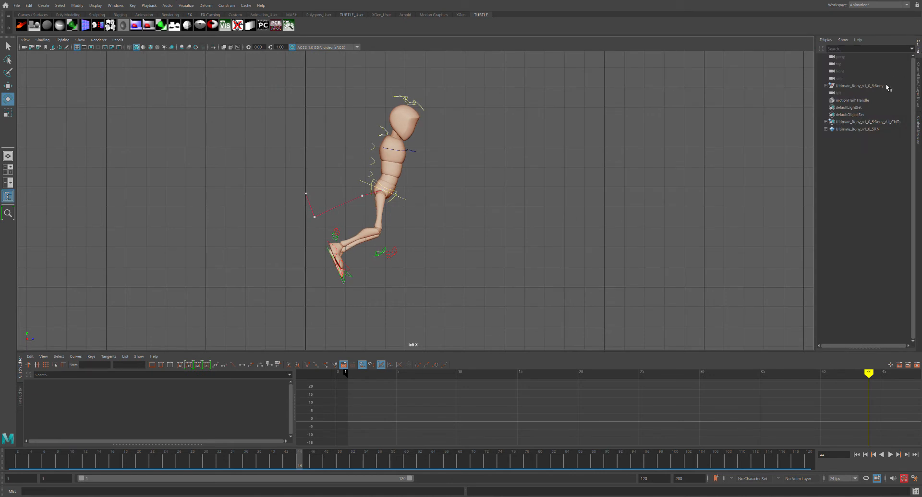
{"action": "left_click", "coordinate": [850, 101]}
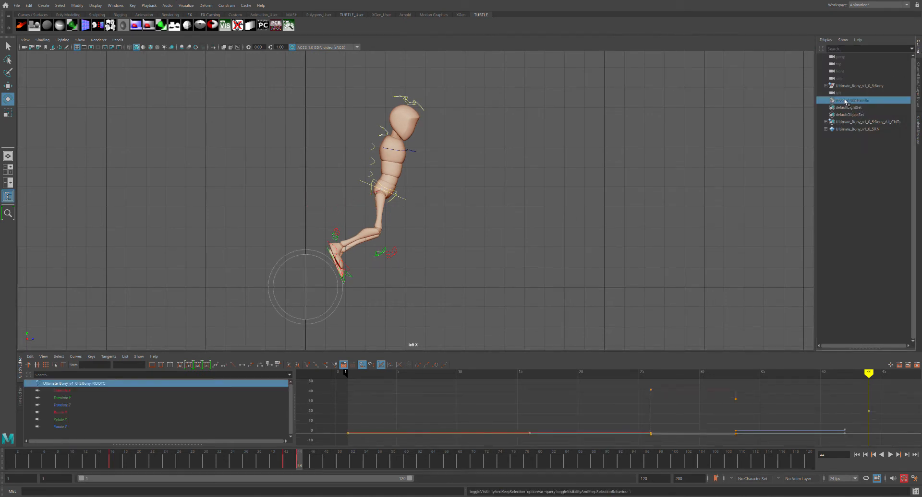
{"action": "key", "text": "ctrl+h"}
Select all of the character's controls, play the animation, and compare the poses at frames 42 and 44
{"action": "left_click_drag", "start_coordinate": [286, 107], "coordinate": [465, 282]}
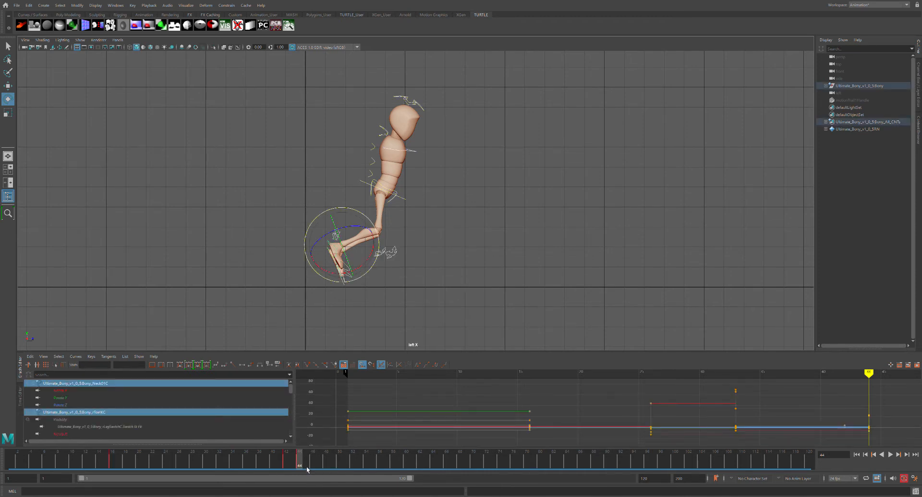
{"action": "key", "text": "alt+v"}
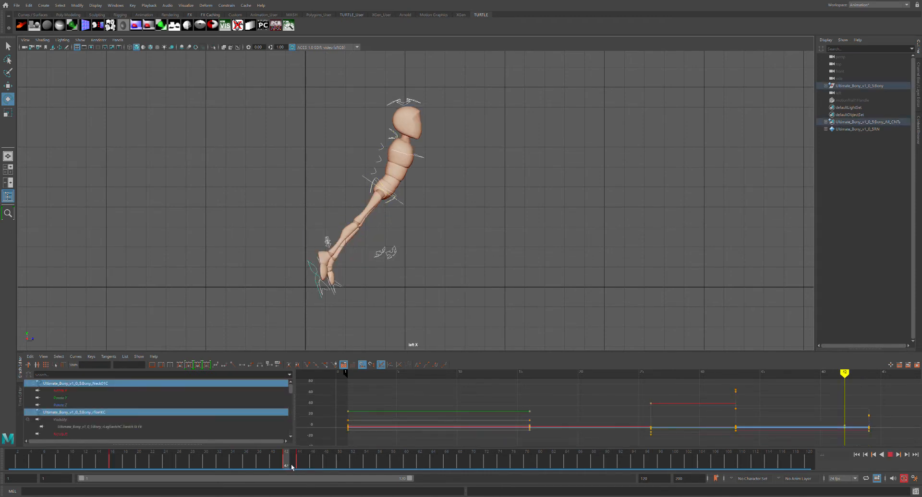
{"action": "left_click", "coordinate": [292, 465]}
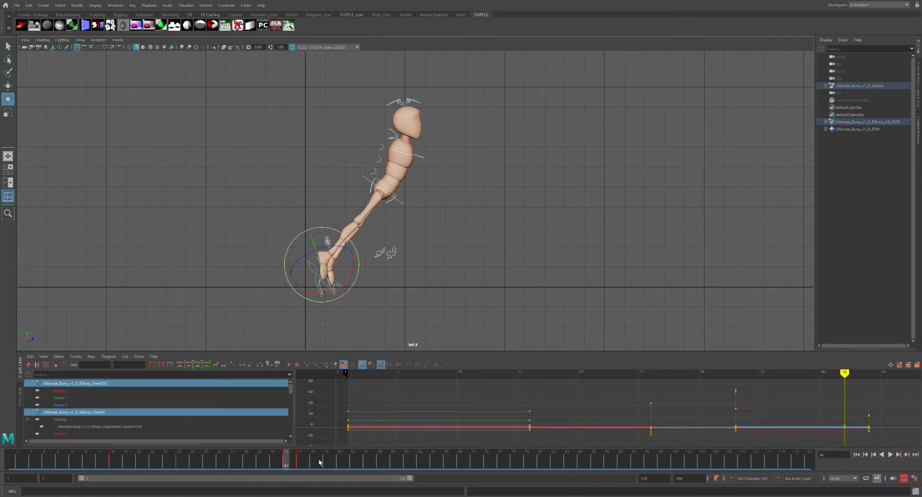
{"action": "left_click_drag", "start_coordinate": [293, 459], "coordinate": [302, 463]}
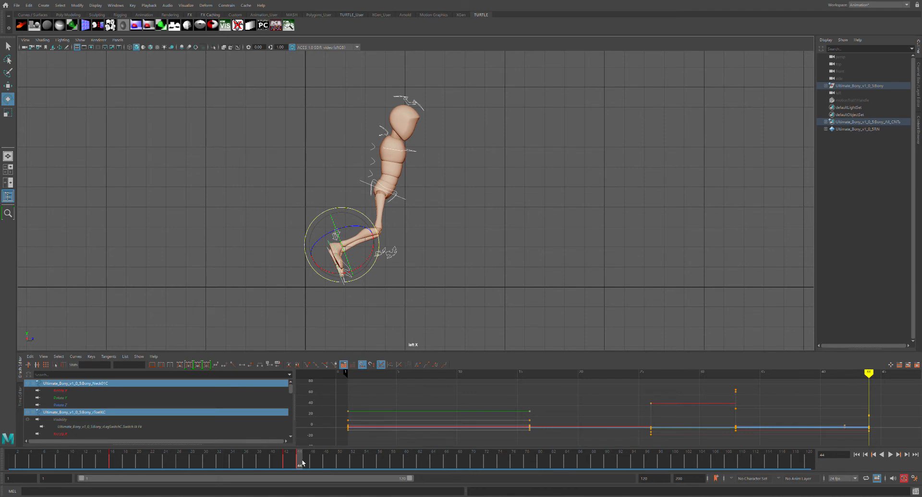
Move the keys of all the character's controls from frame 44 to frame 42, and play back the motion
{"action": "left_click", "coordinate": [301, 462], "text": "shift"}
{"action": "left_click_drag", "start_coordinate": [304, 462], "coordinate": [292, 462]}
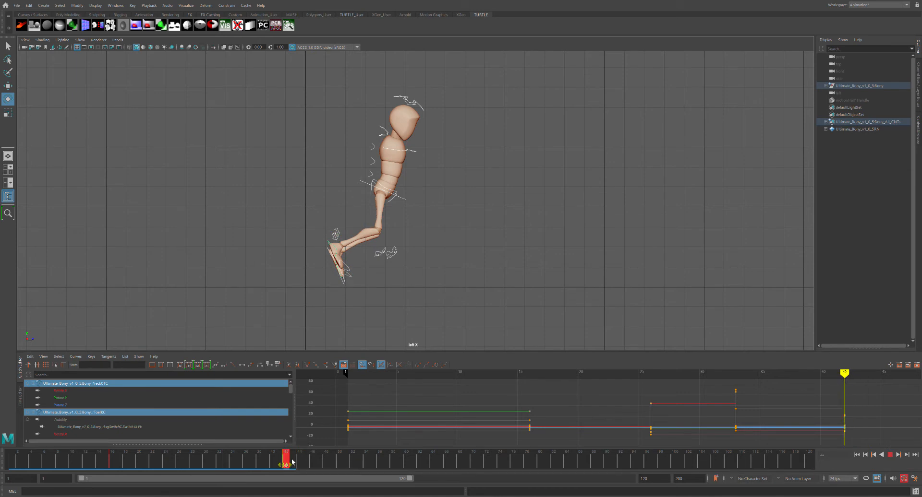
{"action": "left_click", "coordinate": [280, 459]}
{"action": "left_click_drag", "start_coordinate": [279, 458], "coordinate": [303, 470]}
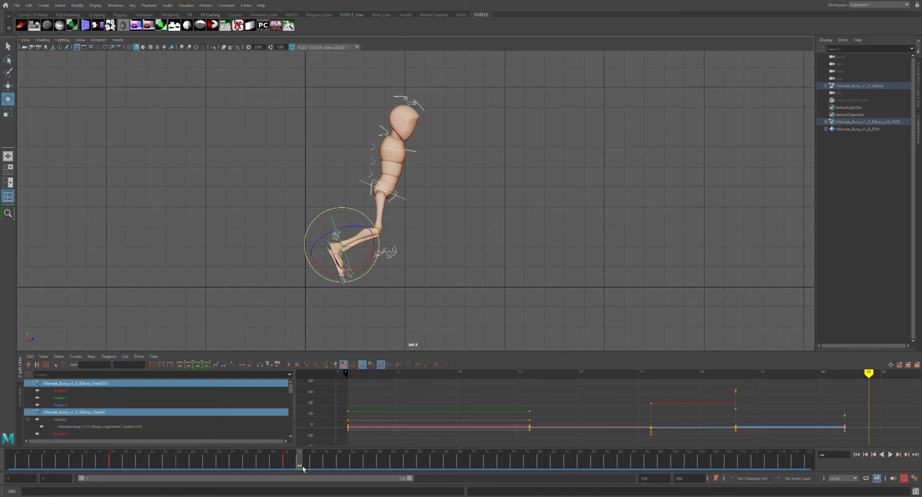
{"action": "key", "text": "alt+v"}
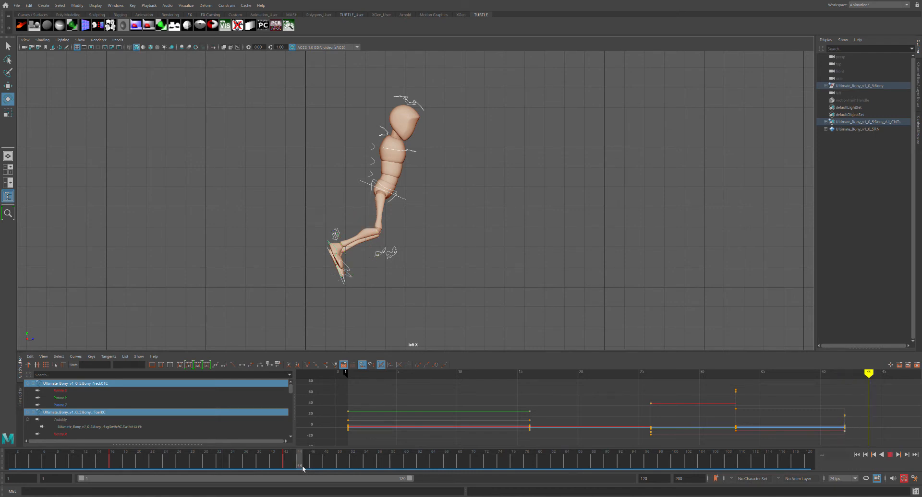
{"action": "key", "text": "alt+v"}
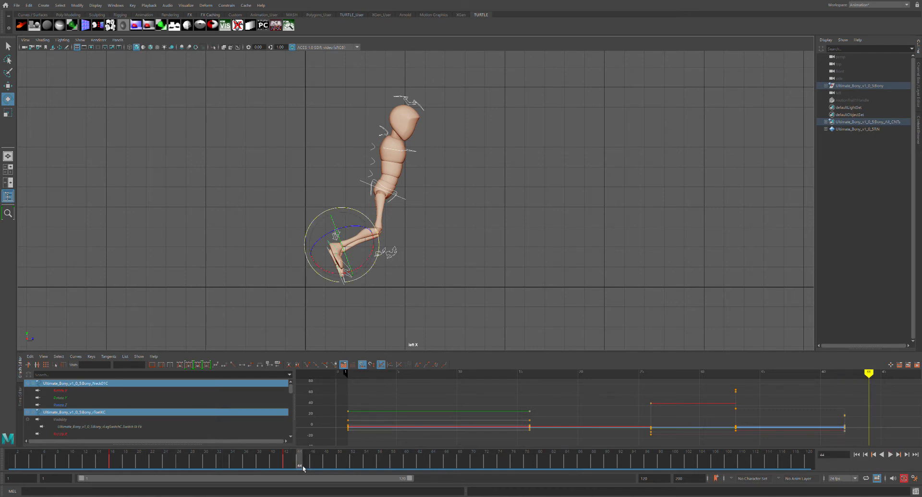
{"action": "left_click", "coordinate": [305, 465], "text": "shift"}
{"action": "left_click_drag", "start_coordinate": [305, 465], "coordinate": [294, 466], "text": "shift"}
{"action": "key", "text": "alt+v"}
{"action": "key", "text": "alt+v"}
Rotate the root control slightly backward at frame 42 so the torso leans forward less
{"action": "left_click", "coordinate": [311, 465]}
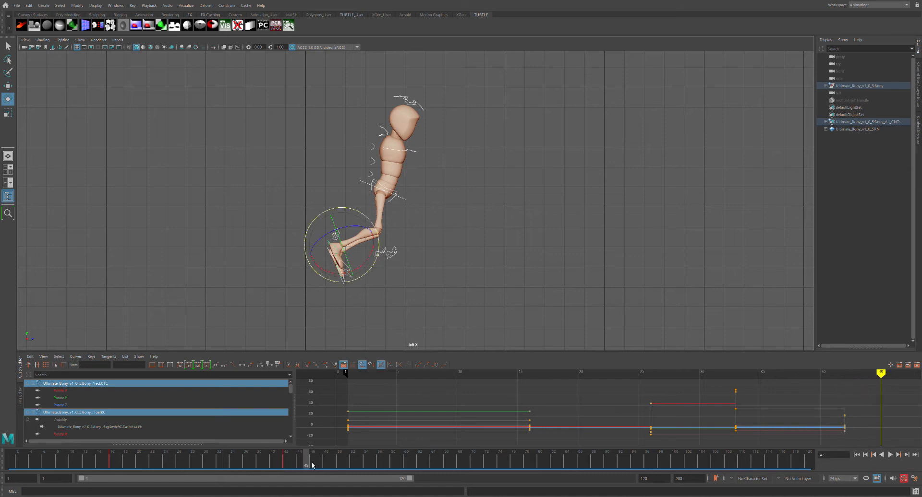
{"action": "left_click", "coordinate": [290, 469]}
{"action": "left_click", "coordinate": [437, 299]}
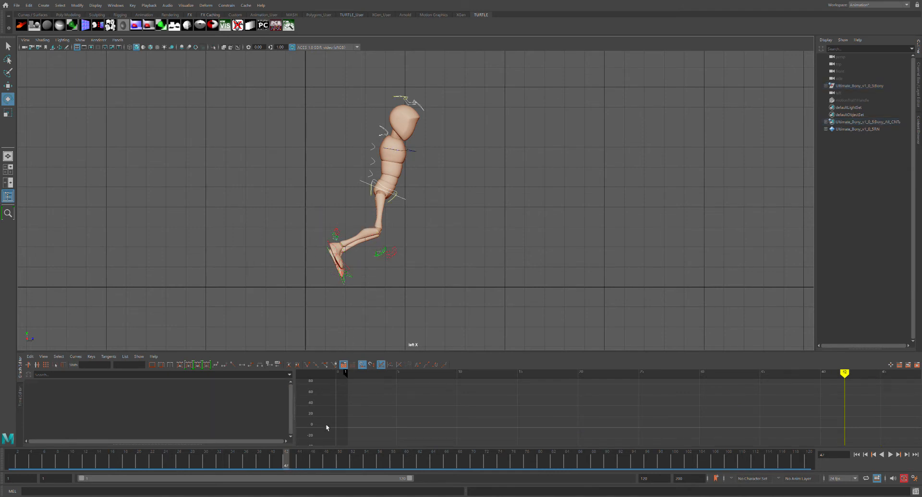
{"action": "left_click", "coordinate": [415, 212]}
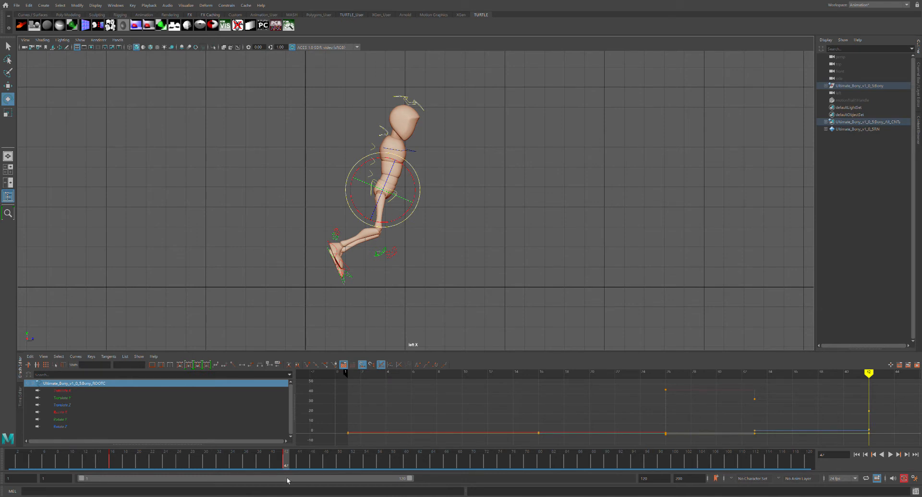
{"action": "left_click", "coordinate": [438, 152]}
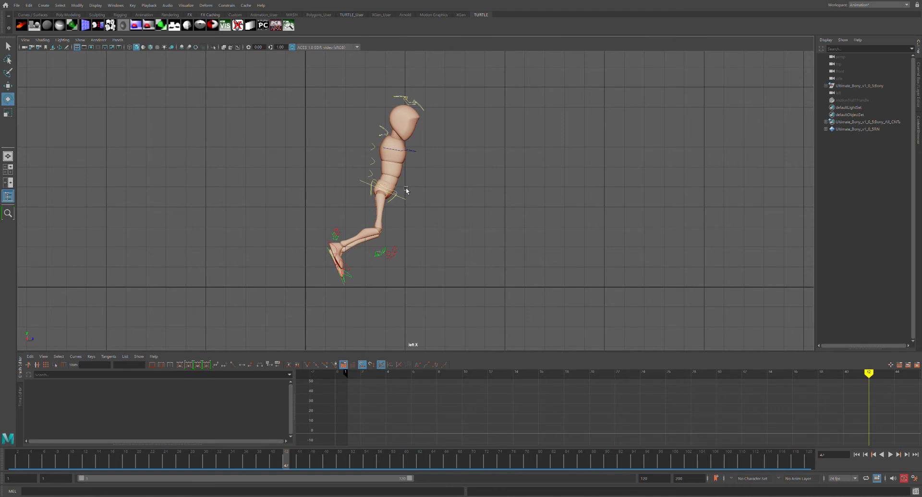
{"action": "left_click", "coordinate": [416, 208]}
{"action": "left_click_drag", "start_coordinate": [421, 173], "coordinate": [421, 170]}
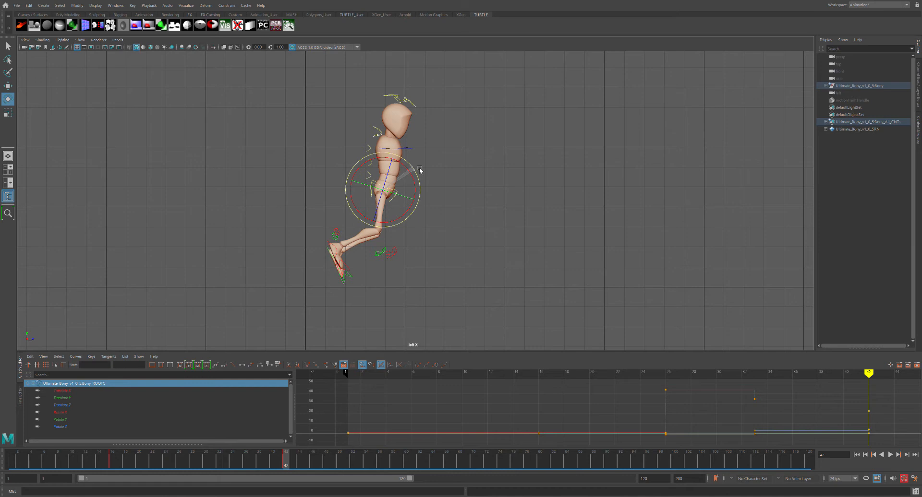
Rotate the upper spine control slightly forward at frame 42, and play back the motion
{"action": "left_click", "coordinate": [438, 166]}
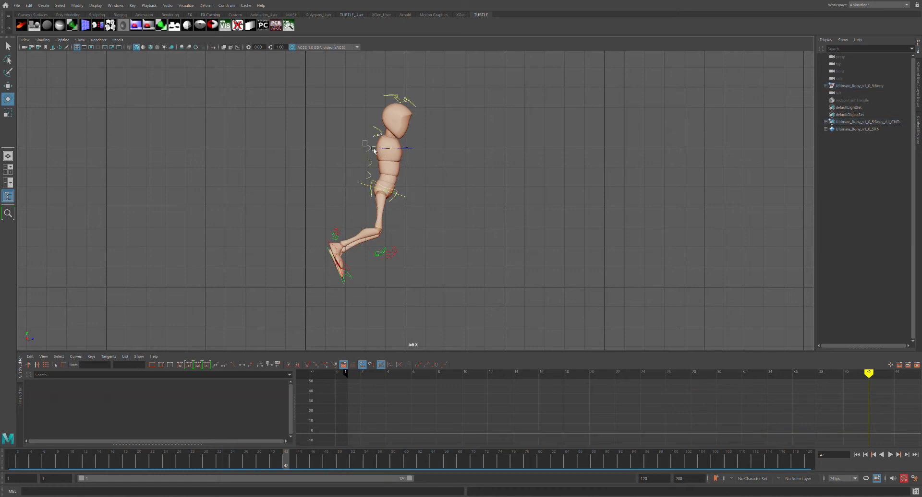
{"action": "left_click", "coordinate": [373, 148]}
{"action": "left_click_drag", "start_coordinate": [427, 143], "coordinate": [429, 146]}
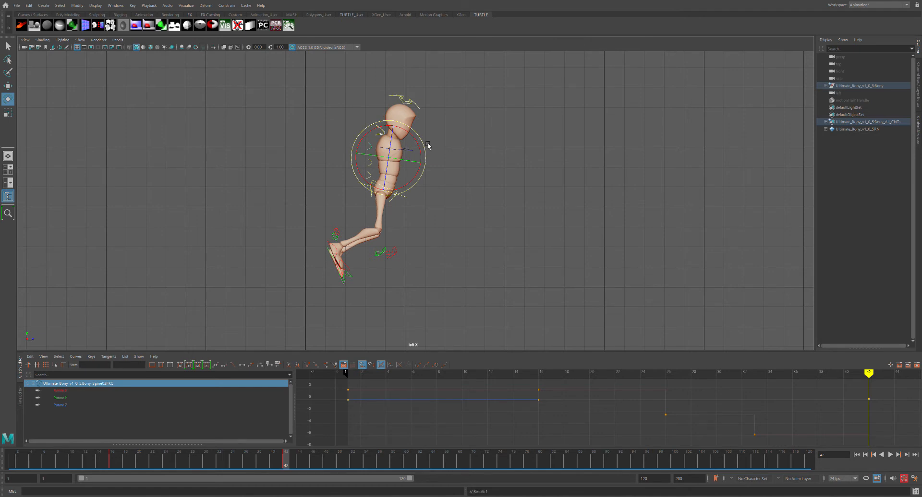
{"action": "left_click", "coordinate": [466, 144]}
{"action": "key", "text": "alt+v"}
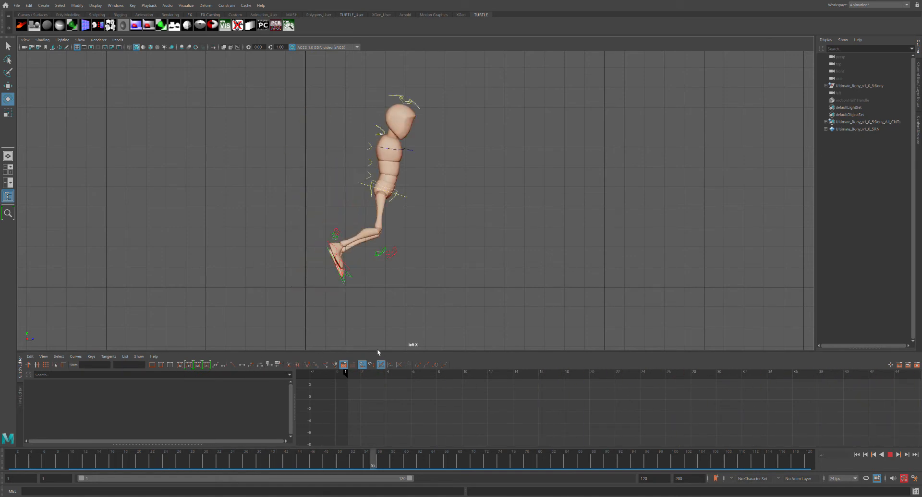
{"action": "key", "text": "alt+v"}
Select all of the character's controls, review the motion up to frame 52, and step through the root control's keys
{"action": "left_click_drag", "start_coordinate": [304, 99], "coordinate": [499, 281]}
{"action": "left_click_drag", "start_coordinate": [336, 465], "coordinate": [359, 468]}
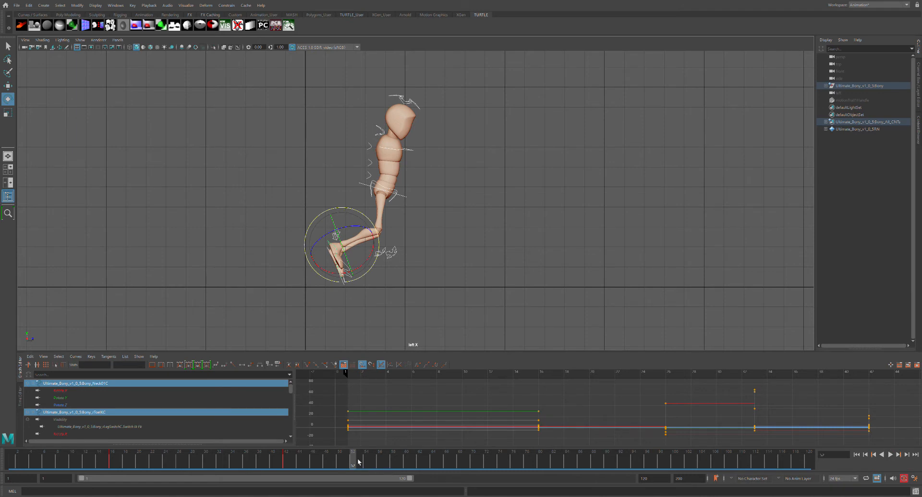
{"action": "key", "text": "alt+v"}
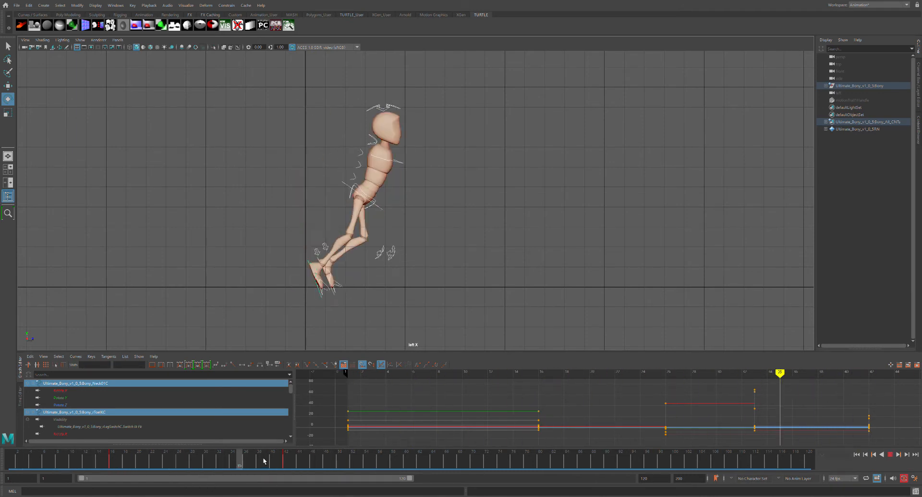
{"action": "left_click_drag", "start_coordinate": [329, 467], "coordinate": [347, 447]}
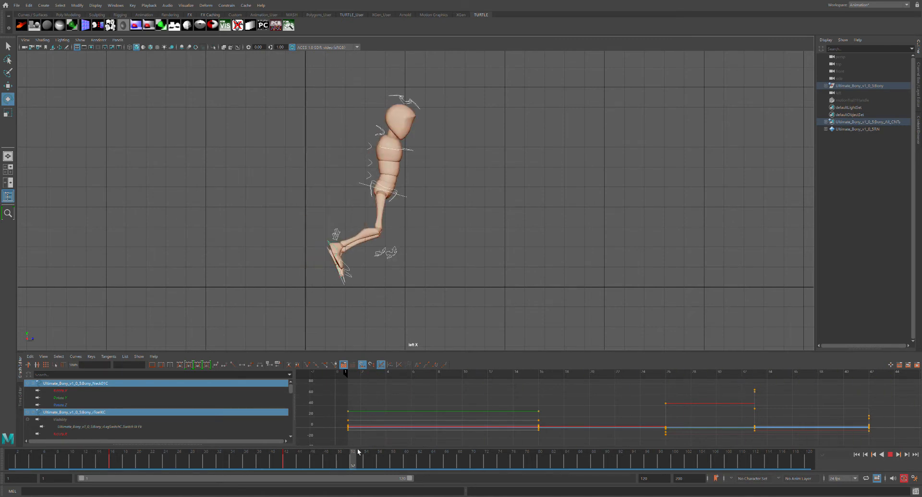
{"action": "left_click_drag", "start_coordinate": [352, 458], "coordinate": [352, 458]}
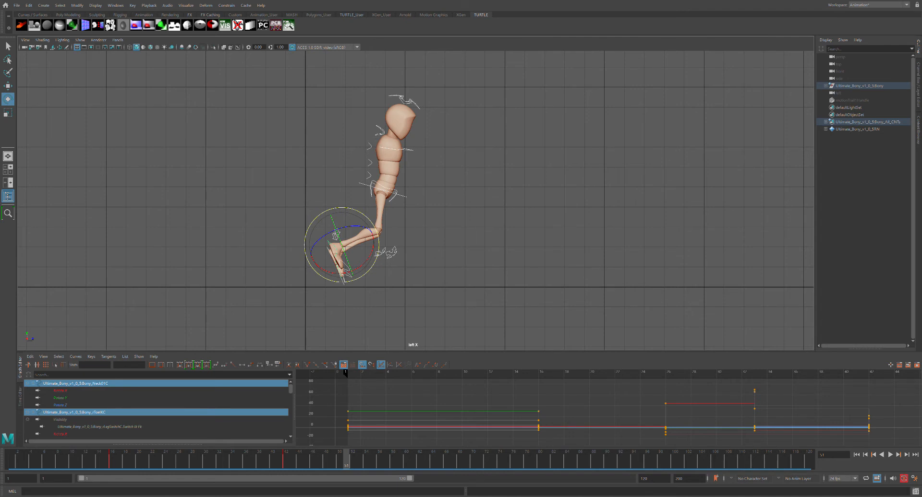
{"action": "left_click", "coordinate": [429, 226]}
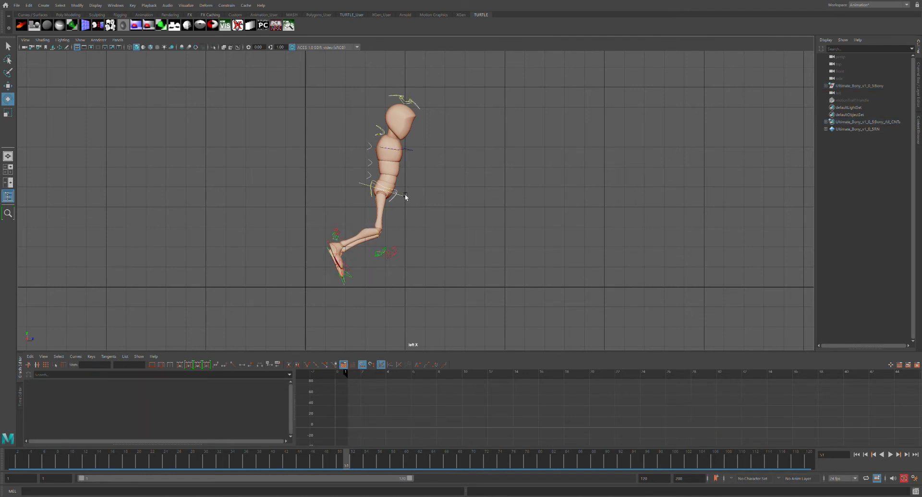
{"action": "left_click", "coordinate": [408, 196]}
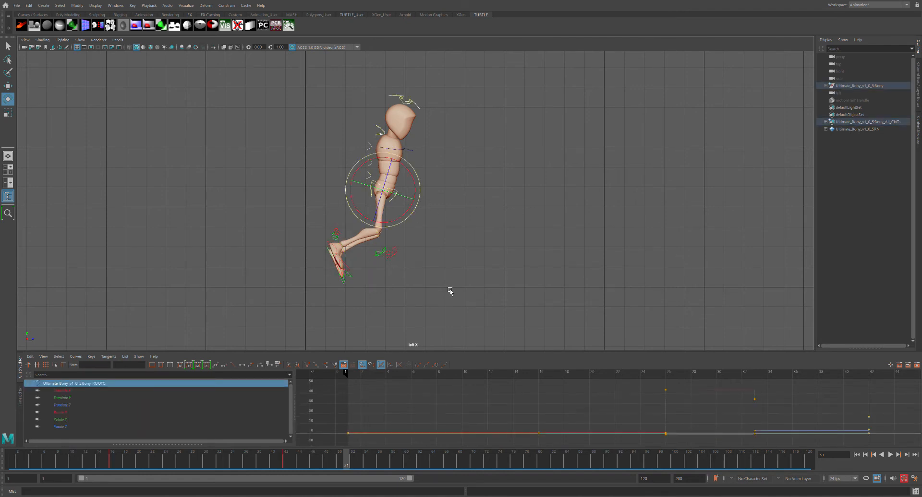
{"action": "key", "text": "comma"}
{"action": "key", "text": "comma"}
{"action": "key", "text": "comma"}
{"action": "key", "text": "period"}
{"action": "key", "text": "period"}
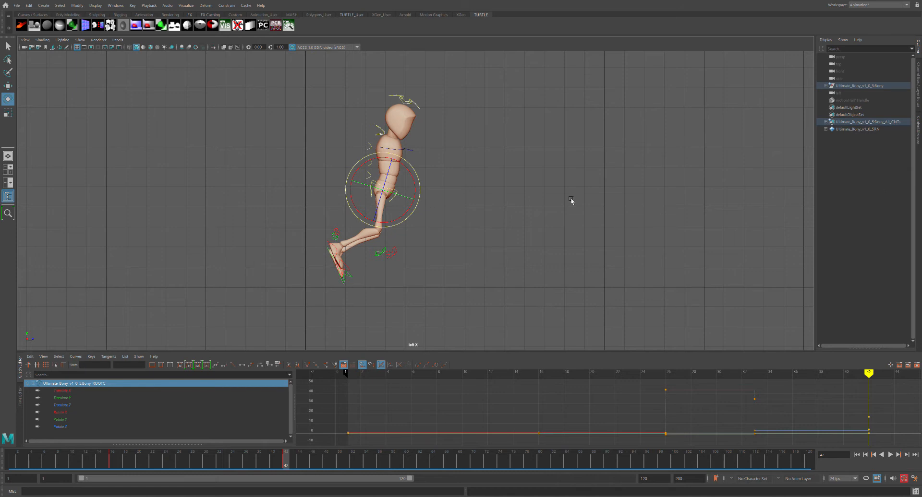
Show the root's hidden motion trail handle in the scene again
{"action": "left_click", "coordinate": [468, 211]}
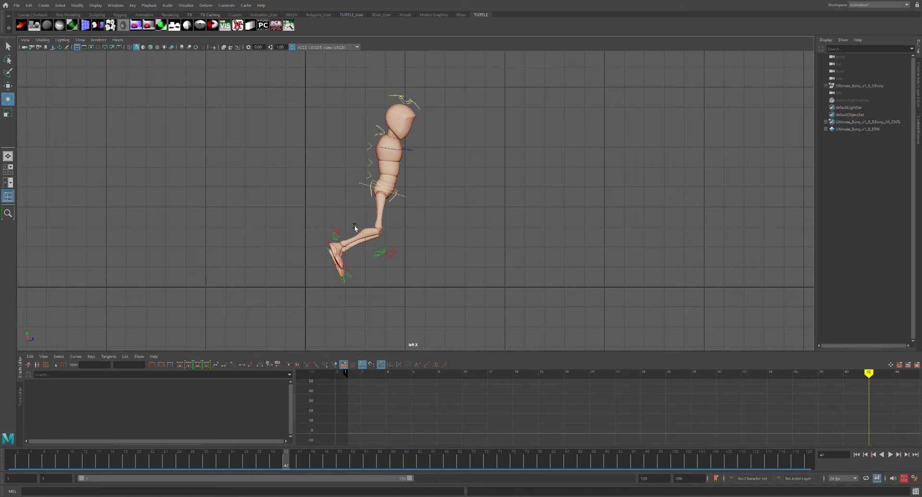
{"action": "left_click", "coordinate": [851, 101]}
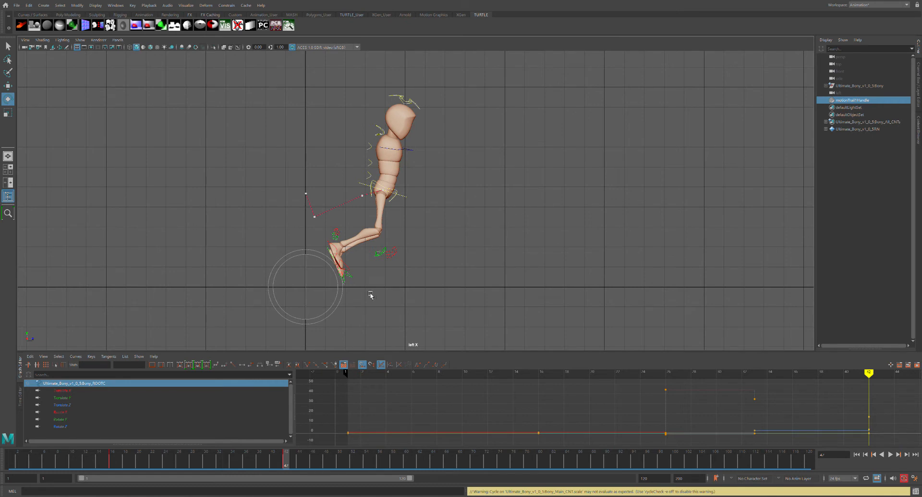
{"action": "key", "text": "w"}
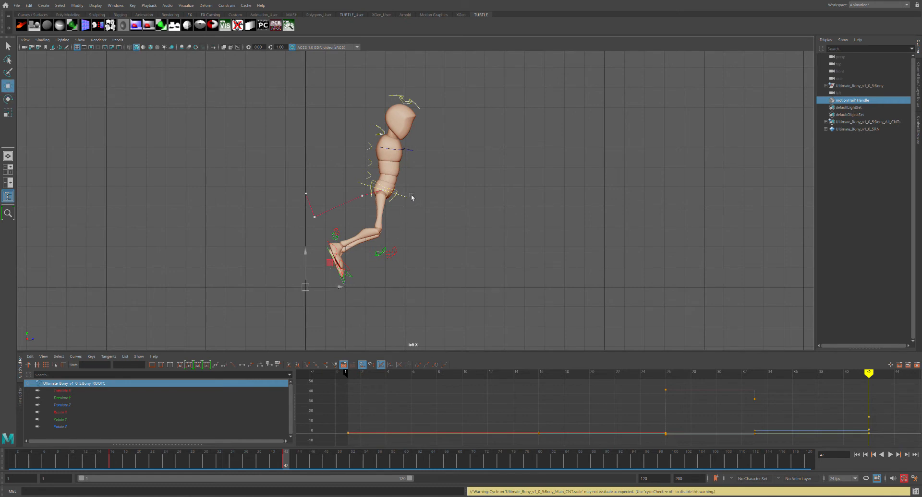
{"action": "left_click", "coordinate": [412, 196]}
Move the root control forward and slightly down at frame 52, and play back the motion
{"action": "key", "text": "alt+v"}
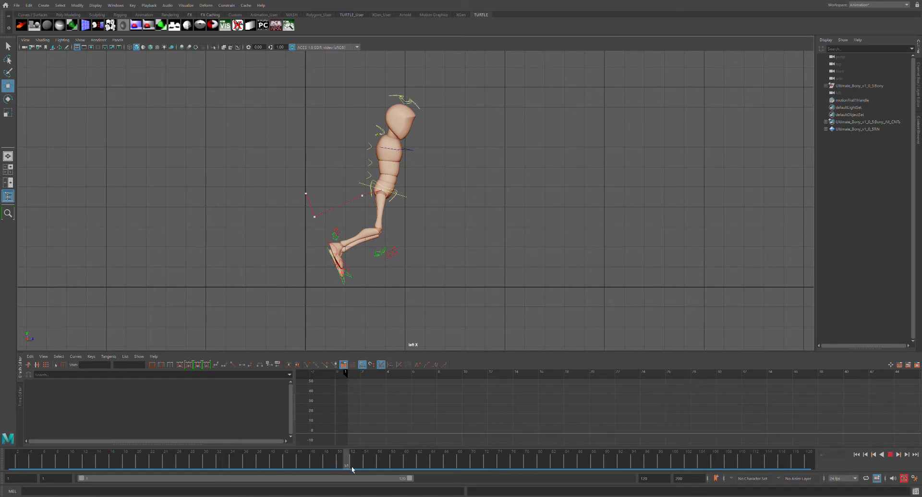
{"action": "key", "text": "alt+v"}
{"action": "left_click", "coordinate": [406, 196]}
{"action": "left_click_drag", "start_coordinate": [420, 191], "coordinate": [432, 191]}
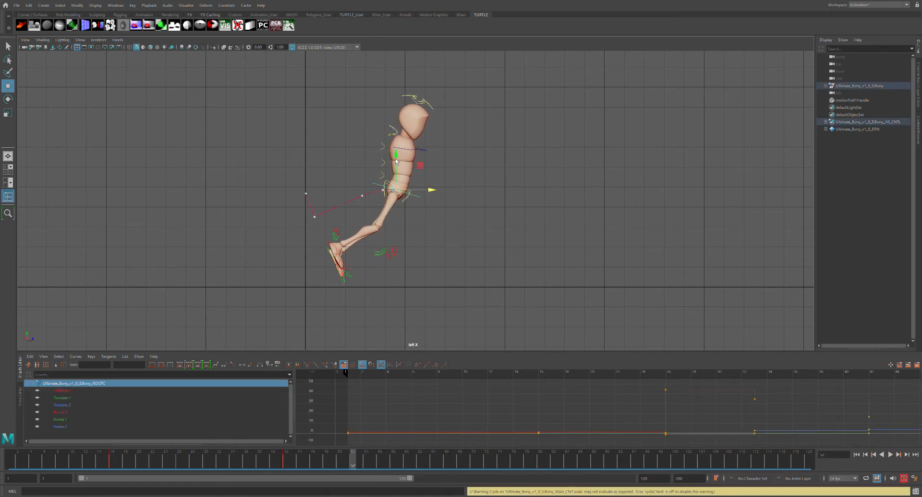
{"action": "left_click_drag", "start_coordinate": [398, 162], "coordinate": [400, 165]}
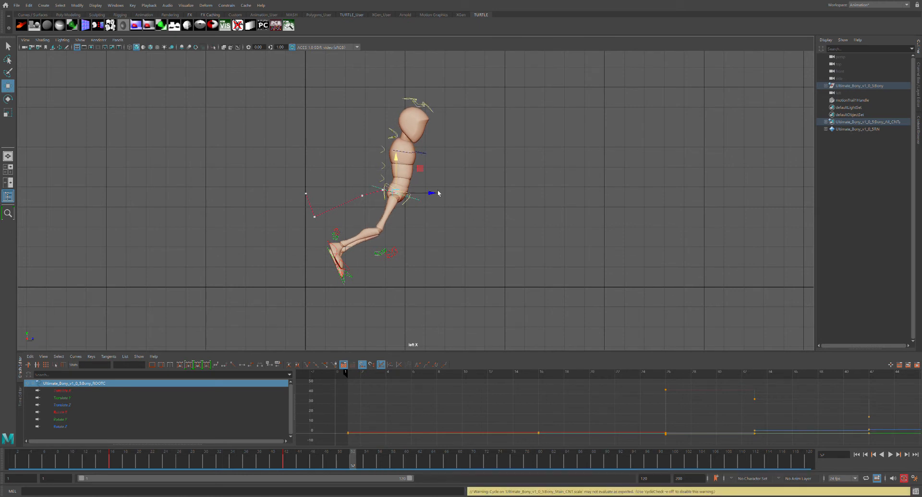
{"action": "left_click_drag", "start_coordinate": [438, 195], "coordinate": [443, 198]}
{"action": "left_click_drag", "start_coordinate": [409, 165], "coordinate": [409, 168]}
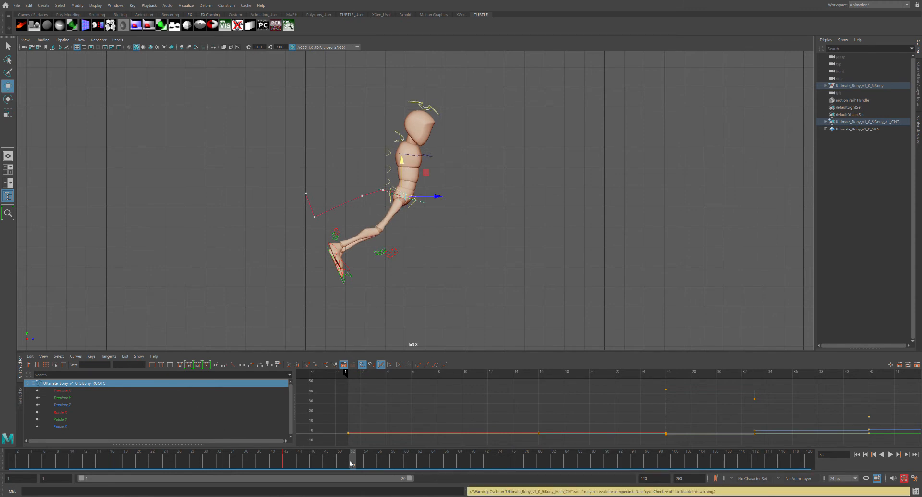
{"action": "key", "text": "alt+v"}
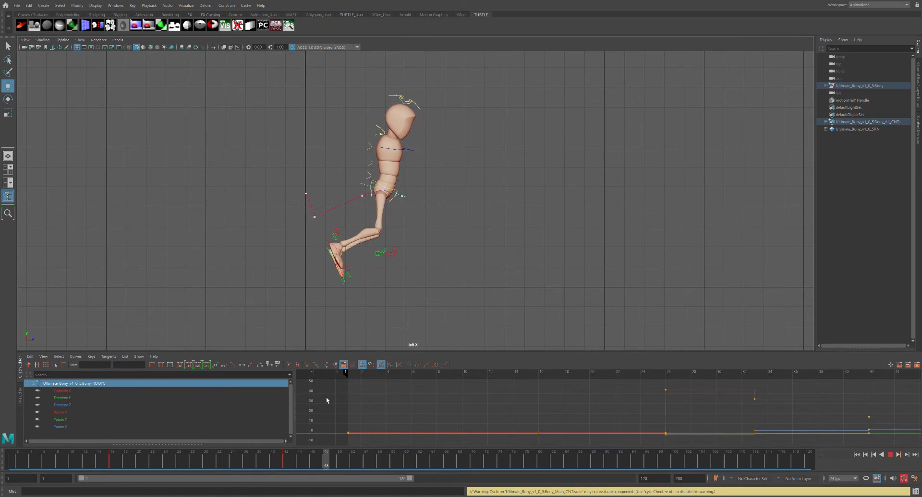
{"action": "key", "text": "Escape"}
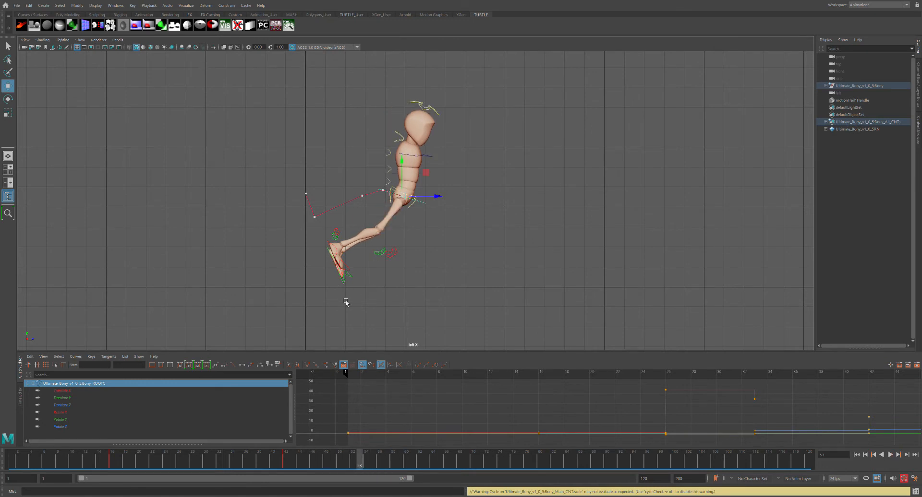
Rotate the right foot control toe-up at frame 53 and move it forward in front of the body into a step
{"action": "left_click", "coordinate": [335, 243]}
{"action": "key", "text": "e"}
{"action": "left_click_drag", "start_coordinate": [387, 253], "coordinate": [347, 185]}
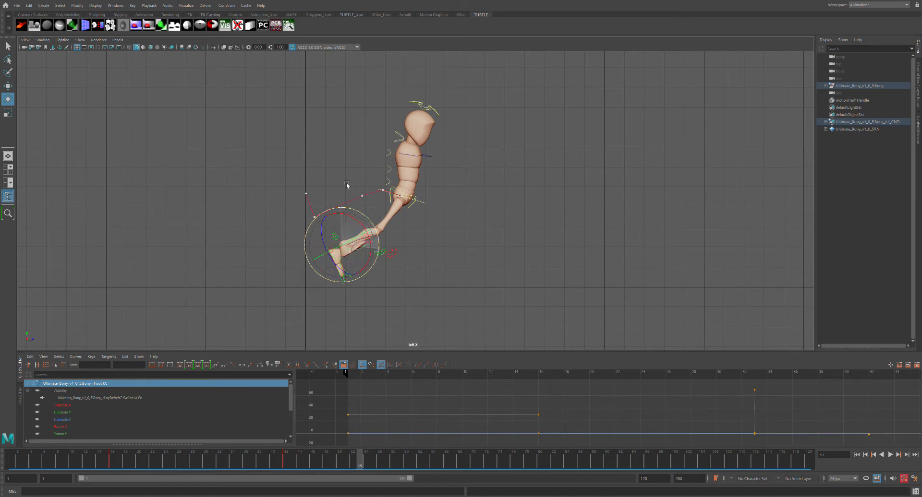
{"action": "key", "text": "w"}
{"action": "left_click_drag", "start_coordinate": [352, 250], "coordinate": [445, 278]}
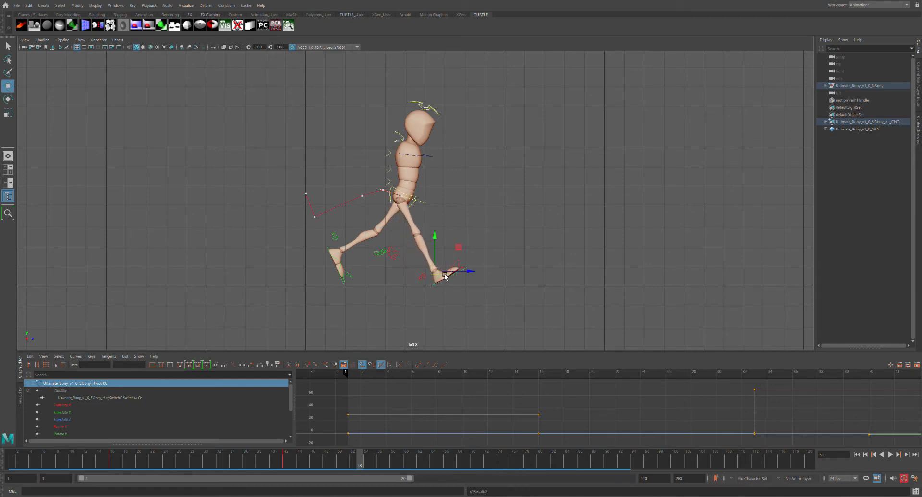
Move the right and left knee controls forward and up in front of the legs at frame 53, and key both
{"action": "left_click", "coordinate": [397, 255]}
{"action": "left_click_drag", "start_coordinate": [427, 258], "coordinate": [464, 198]}
{"action": "key", "text": "s"}
{"action": "left_click", "coordinate": [380, 252]}
{"action": "left_click_drag", "start_coordinate": [476, 246], "coordinate": [475, 194]}
{"action": "key", "text": "s"}
Lower the root control slightly at frame 53, and adjust the right foot slightly lower and flatter
{"action": "left_click", "coordinate": [432, 201]}
{"action": "left_click_drag", "start_coordinate": [410, 163], "coordinate": [411, 167]}
{"action": "left_click", "coordinate": [450, 281]}
{"action": "middle_click_drag", "start_coordinate": [443, 245], "coordinate": [446, 244]}
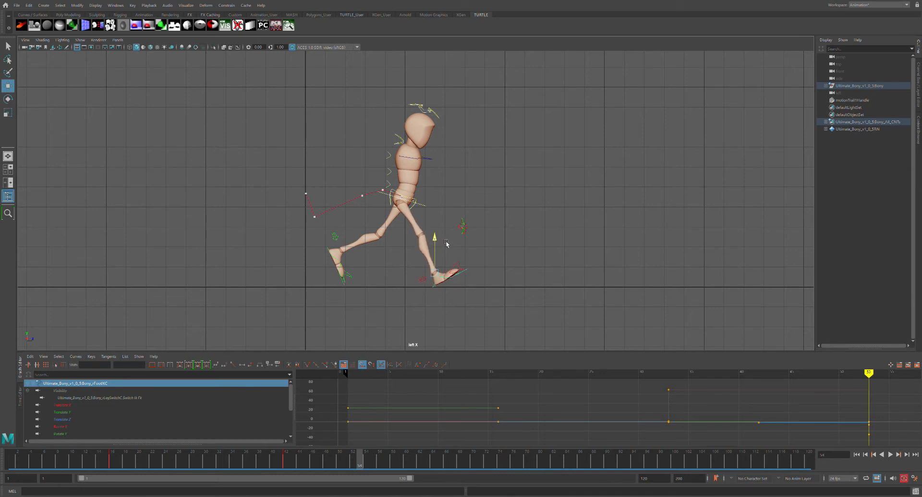
{"action": "key", "text": "e"}
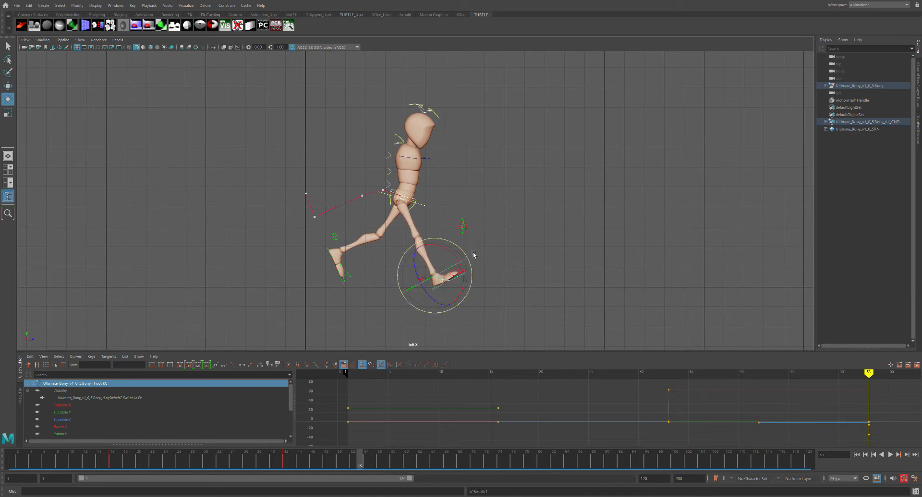
Try lowering the root control a little further at frame 53
{"action": "left_click", "coordinate": [432, 207]}
{"action": "key", "text": "w"}
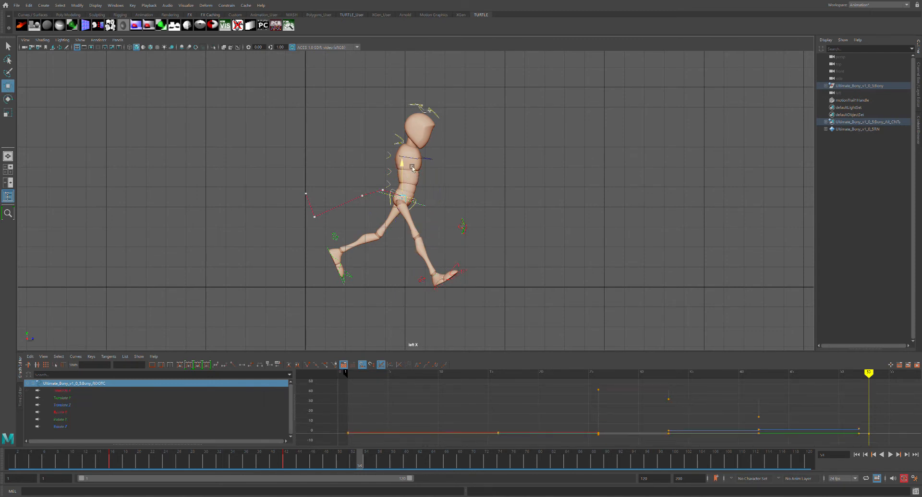
{"action": "left_click_drag", "start_coordinate": [412, 168], "coordinate": [413, 172]}
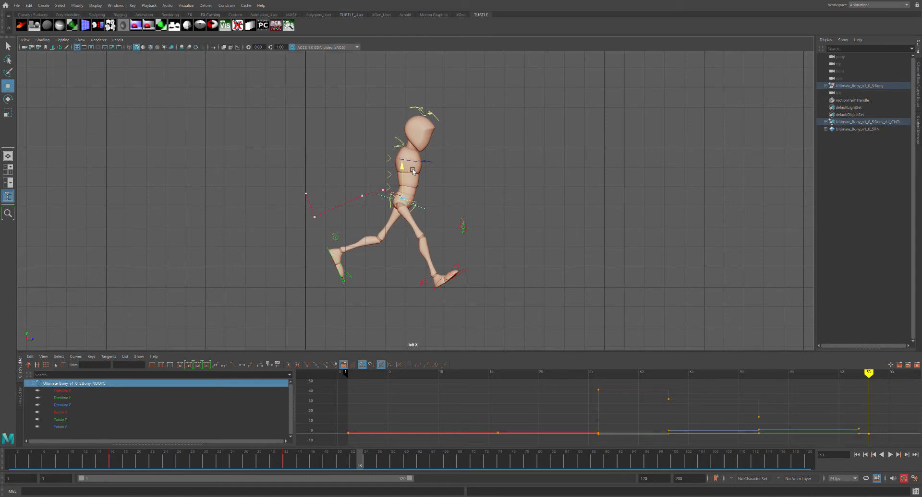
{"action": "left_click", "coordinate": [413, 171]}
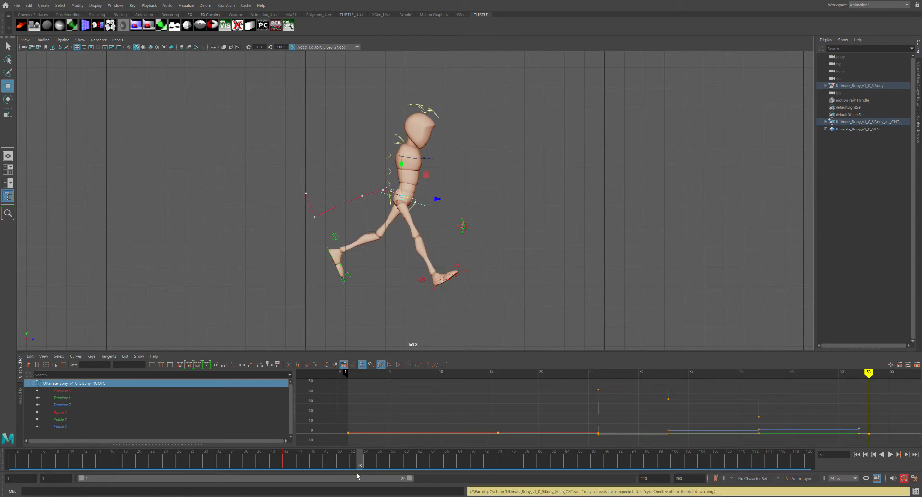
Delete the root control's key at frame 53, staying on that frame
{"action": "key", "text": "Delete"}
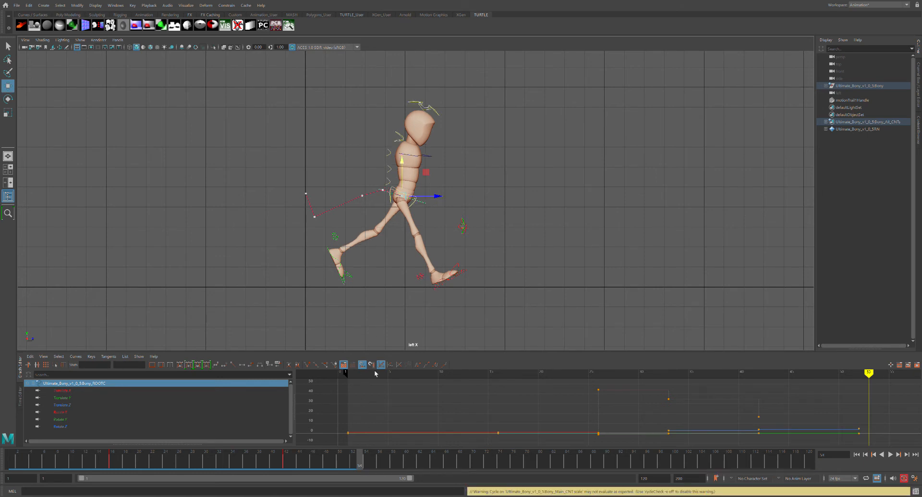
{"action": "key", "text": "alt+comma"}
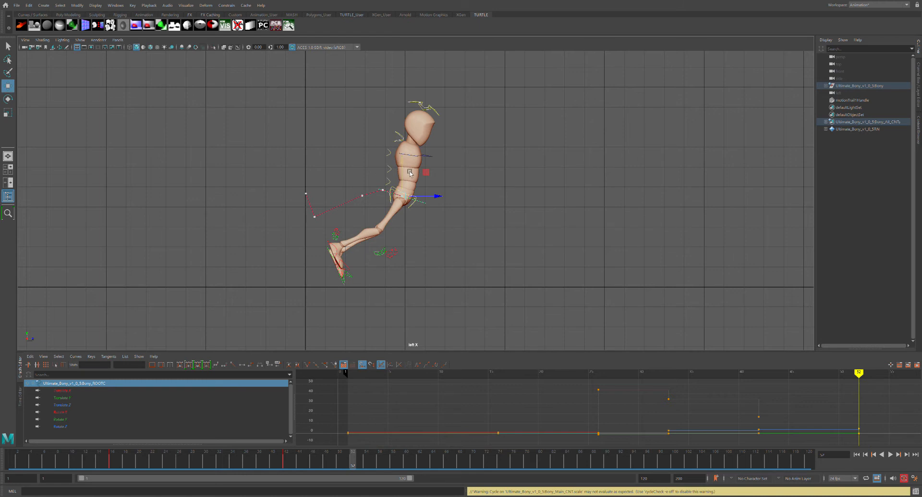
{"action": "key", "text": "ctrl+z"}
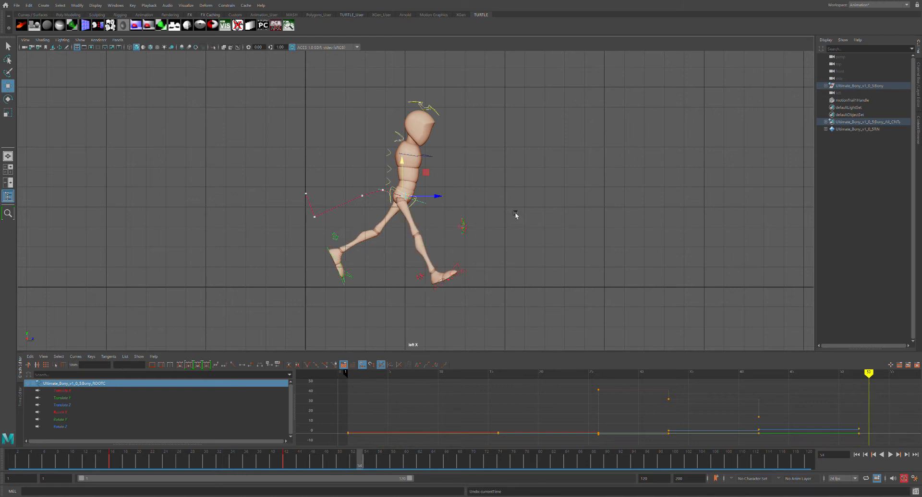
Hide the motion trail and shift the keys of all character controls from frame 53 to frame 52
{"action": "left_click", "coordinate": [851, 101]}
{"action": "key", "text": "h"}
{"action": "left_click_drag", "start_coordinate": [324, 82], "coordinate": [507, 287]}
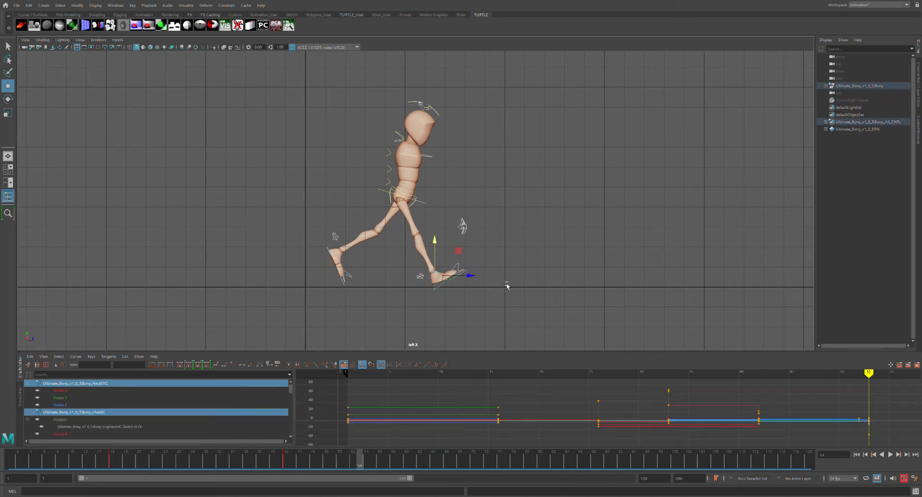
{"action": "left_click", "coordinate": [364, 465], "text": "shift"}
{"action": "left_click_drag", "start_coordinate": [361, 466], "coordinate": [357, 466]}
{"action": "left_click", "coordinate": [373, 466]}
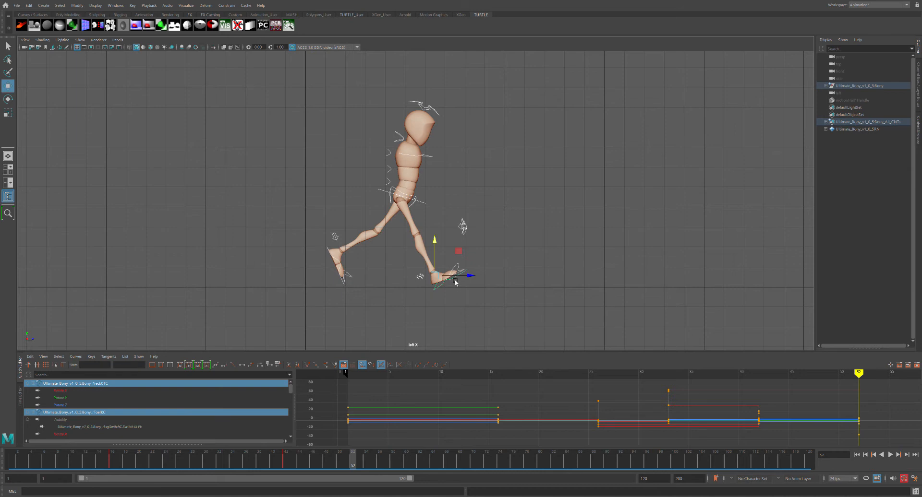
Lower the root control slightly at frame 52 so both knees bend more, and key it
{"action": "left_click", "coordinate": [430, 207]}
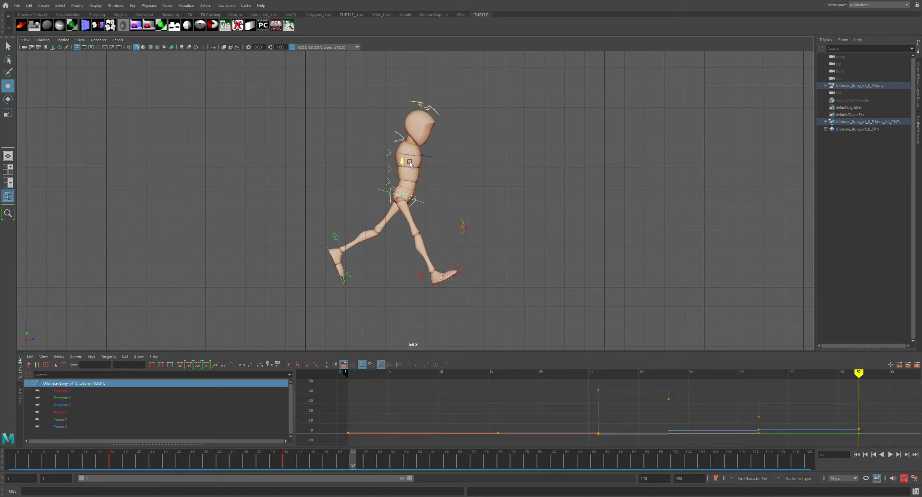
{"action": "left_click_drag", "start_coordinate": [410, 164], "coordinate": [410, 170]}
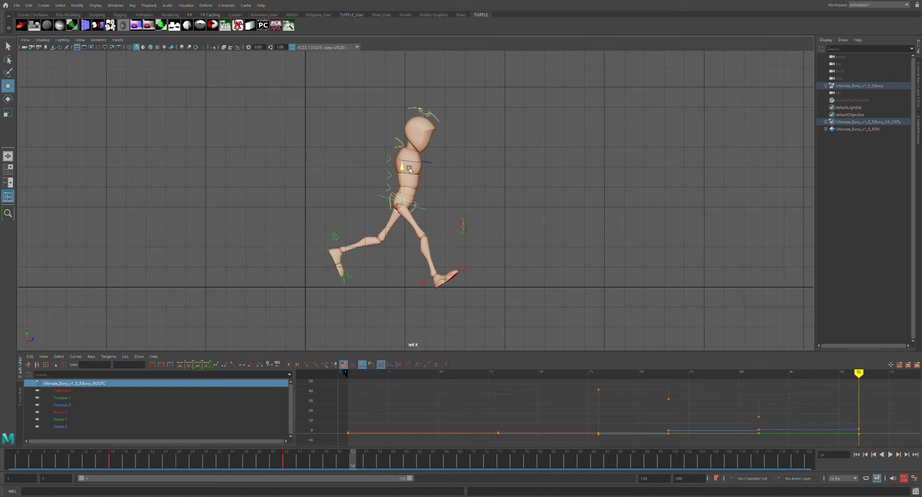
{"action": "key", "text": "s"}
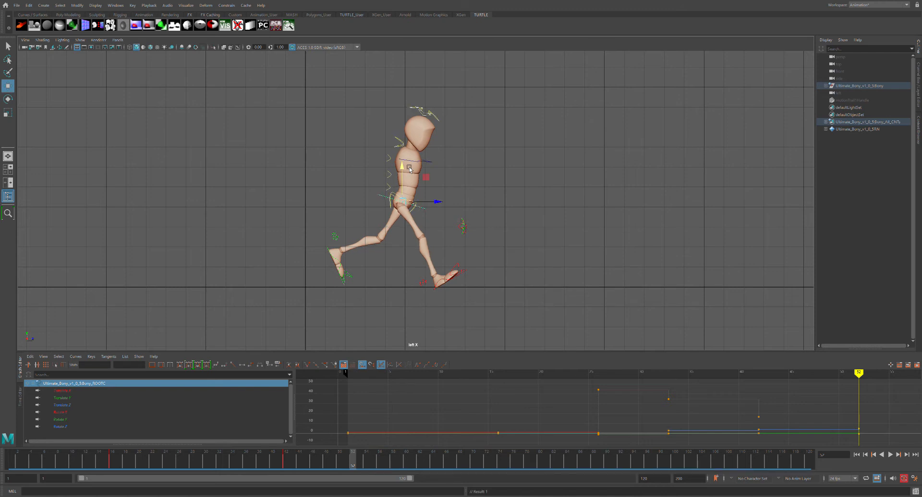
{"action": "left_click", "coordinate": [404, 199]}
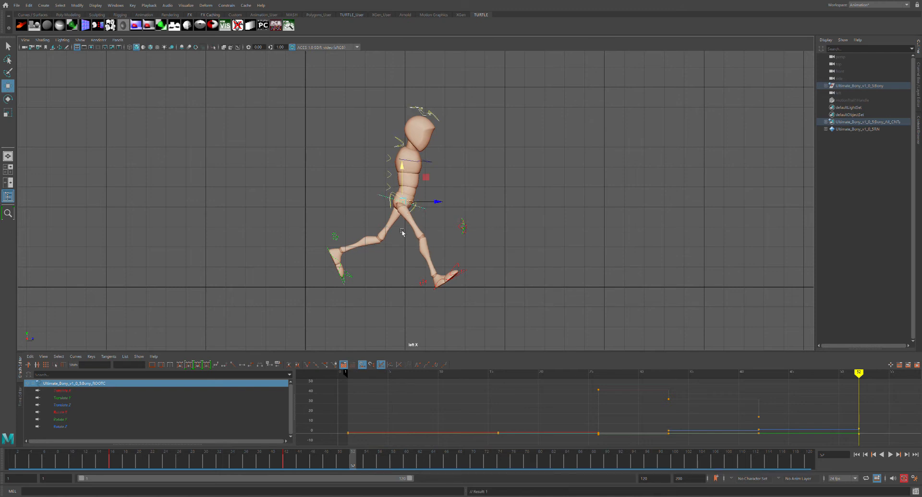
Rotate the left foot control toe-up at frame 52 and move it forward beside the right foot
{"action": "left_click", "coordinate": [347, 263]}
{"action": "key", "text": "e"}
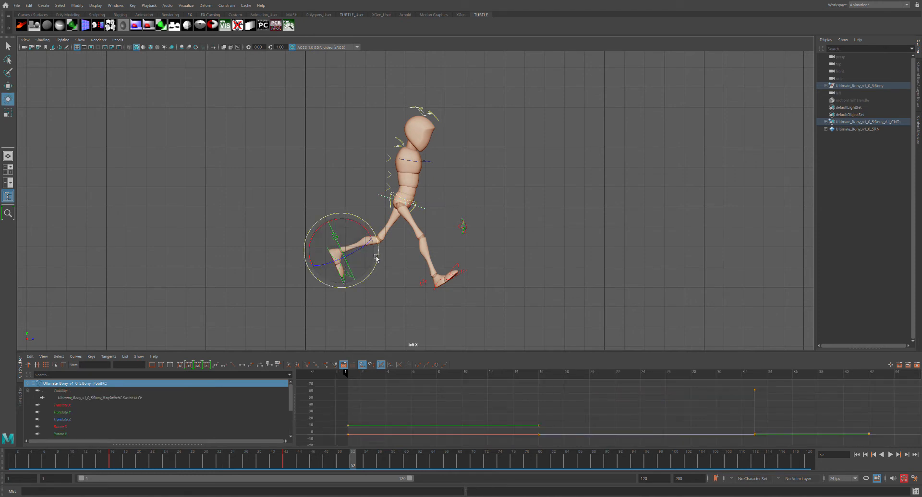
{"action": "left_click_drag", "start_coordinate": [383, 236], "coordinate": [298, 194]}
{"action": "key", "text": "w"}
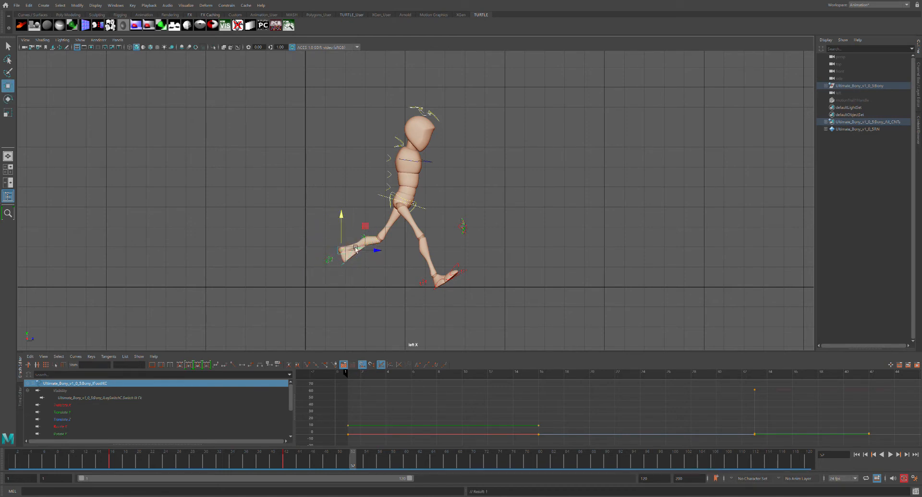
{"action": "left_click_drag", "start_coordinate": [342, 249], "coordinate": [450, 279]}
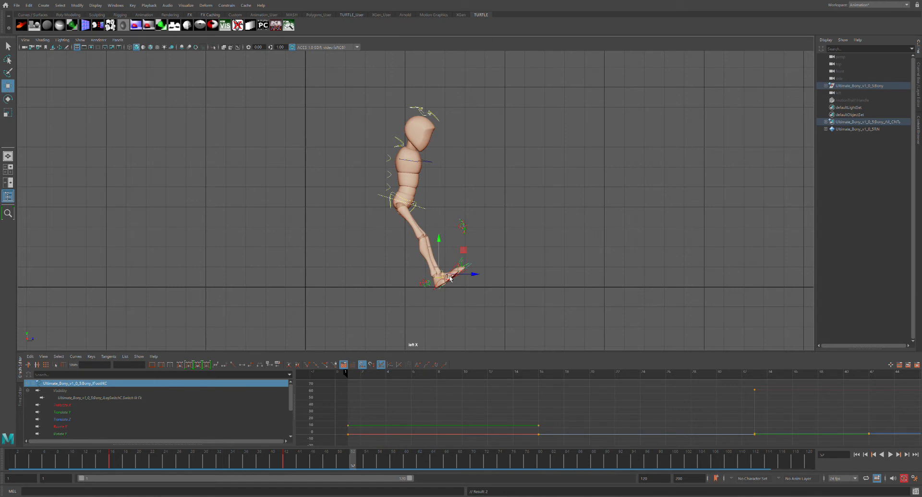
{"action": "left_click", "coordinate": [523, 274]}
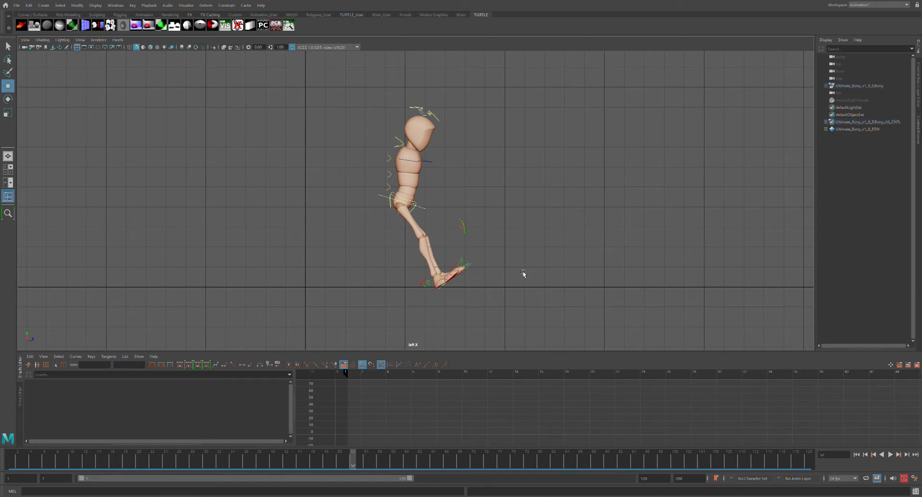
Set the right foot control's Toe Up Dn attribute to 2 at frame 52
{"action": "left_click", "coordinate": [449, 283]}
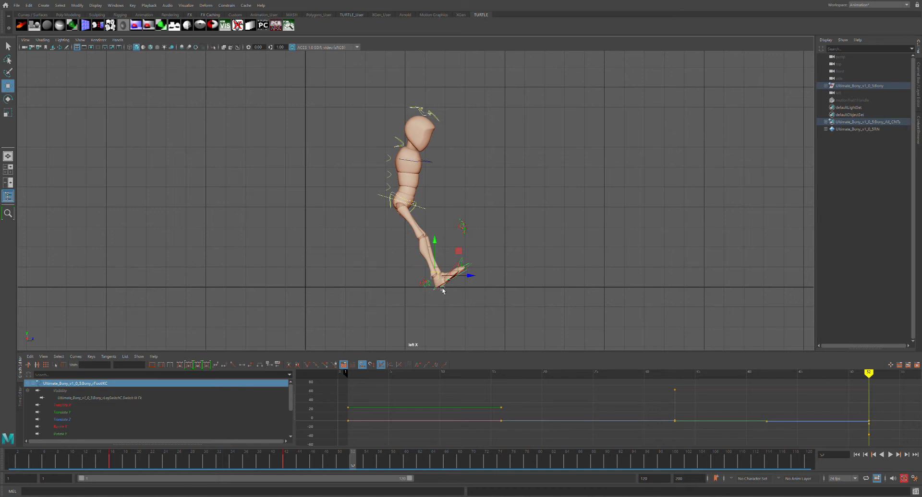
{"action": "left_click", "coordinate": [919, 91]}
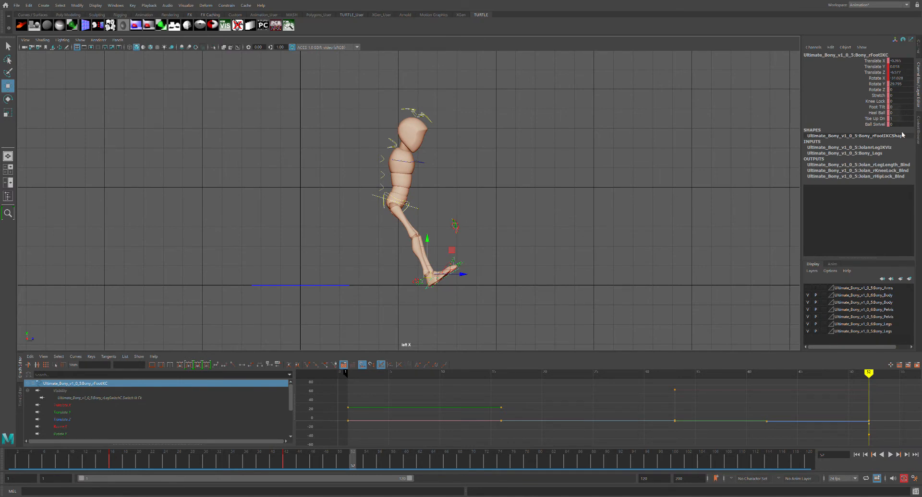
{"action": "double_click", "coordinate": [900, 113]}
{"action": "key", "text": "Tab"}
{"action": "type", "text": "0"}
{"action": "key", "text": "Return"}
{"action": "type", "text": "3"}
{"action": "key", "text": "Return"}
{"action": "type", "text": "2"}
{"action": "key", "text": "Return"}
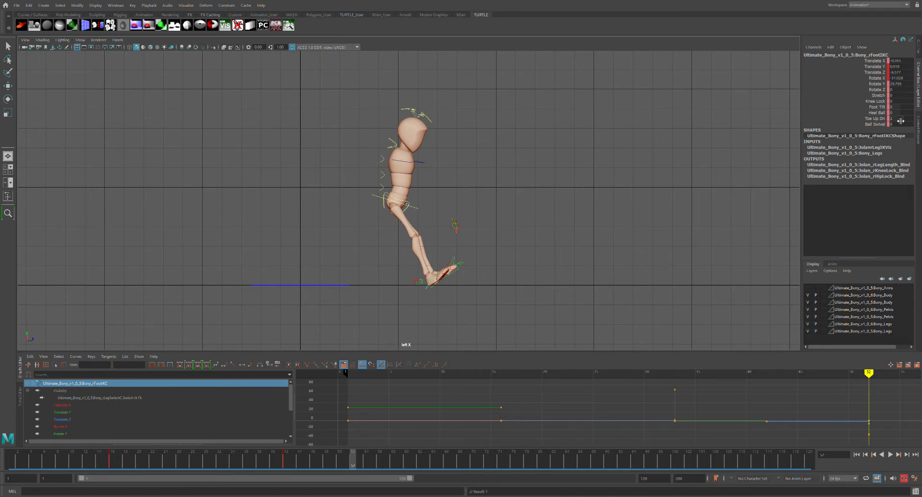
Set the left foot control's Toe Up Dn attribute to 2 at frame 52
{"action": "left_click", "coordinate": [442, 288]}
{"action": "key", "text": "w"}
{"action": "left_click", "coordinate": [893, 119]}
{"action": "type", "text": "2"}
{"action": "key", "text": "Return"}
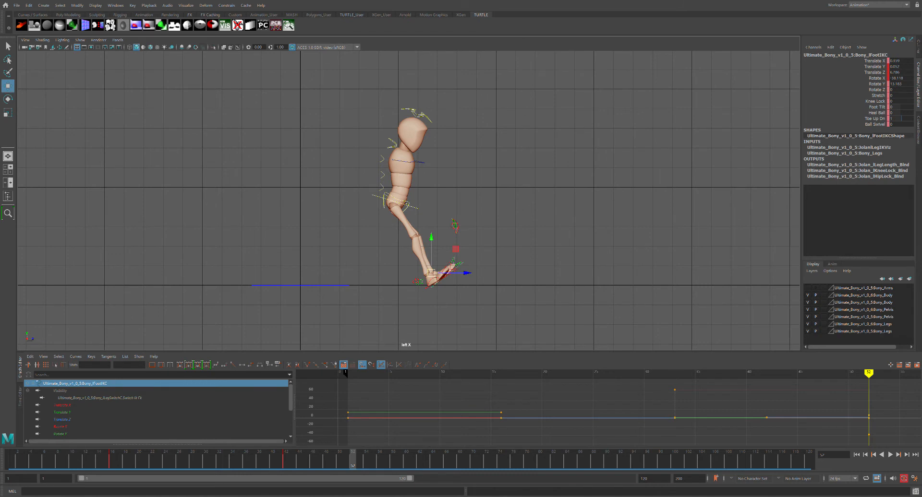
Examine the feet up close against the ground line and the whole landing pose at frame 52
{"action": "left_click", "coordinate": [541, 263]}
{"action": "scroll", "coordinate": [500, 293], "scroll_direction": "up", "scroll_amount": 5}
{"action": "scroll", "coordinate": [521, 295], "scroll_direction": "up", "scroll_amount": 3}
{"action": "middle_click_drag", "start_coordinate": [528, 296], "coordinate": [529, 247], "text": "alt"}
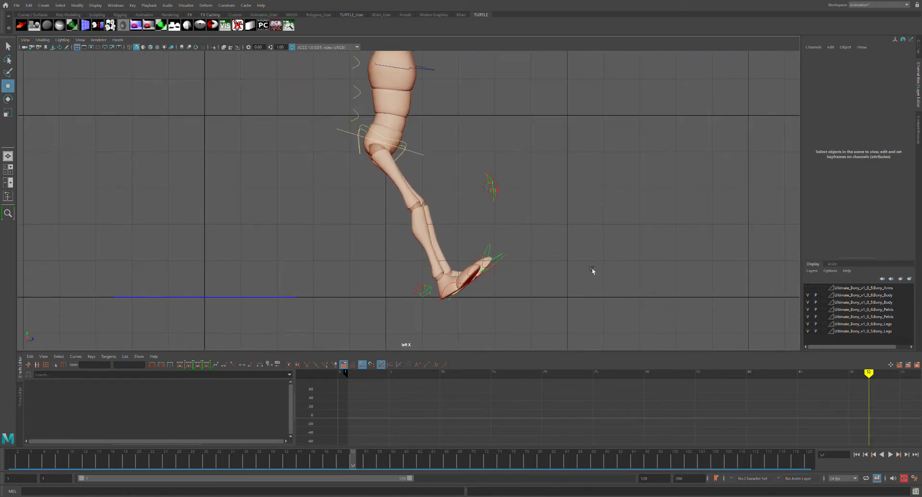
{"action": "middle_click_drag", "start_coordinate": [592, 269], "coordinate": [581, 233], "text": "alt"}
{"action": "scroll", "coordinate": [579, 231], "scroll_direction": "up", "scroll_amount": 2}
{"action": "scroll", "coordinate": [533, 226], "scroll_direction": "down", "scroll_amount": 6}
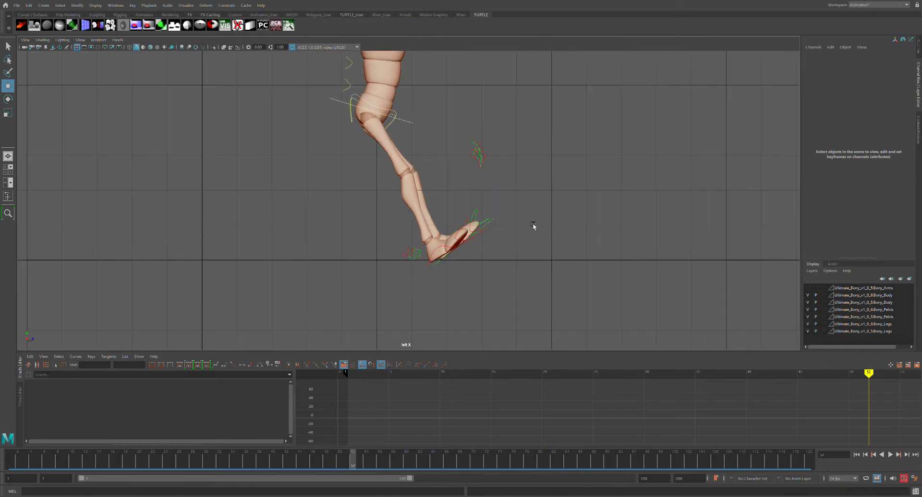
{"action": "scroll", "coordinate": [511, 188], "scroll_direction": "down", "scroll_amount": 3}
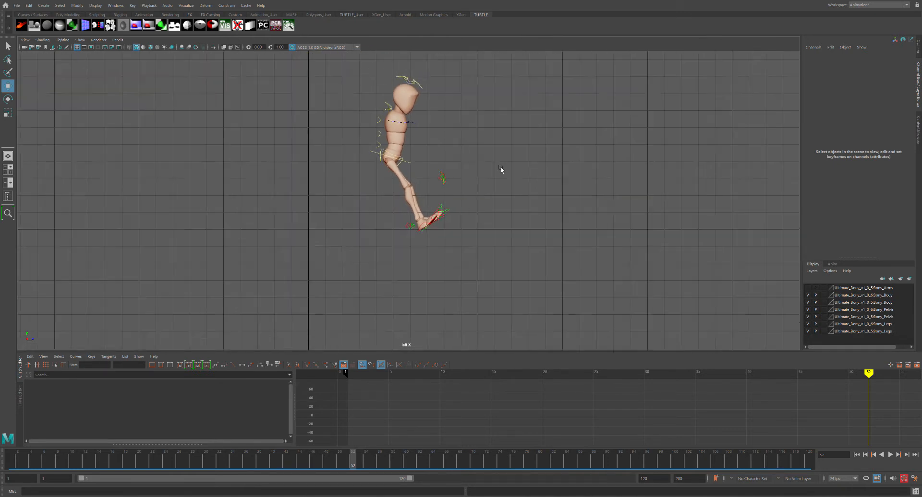
{"action": "middle_click_drag", "start_coordinate": [510, 138], "coordinate": [512, 171], "text": "alt"}
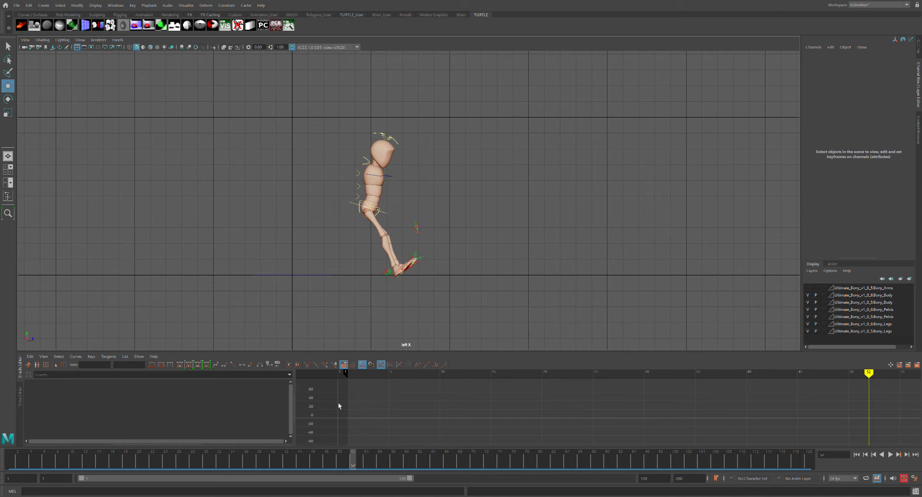
Rotate the root control slightly forward at frame 52 to lean the body
{"action": "left_click_drag", "start_coordinate": [351, 118], "coordinate": [465, 281]}
{"action": "left_click", "coordinate": [498, 197]}
{"action": "left_click", "coordinate": [394, 216]}
{"action": "key", "text": "e"}
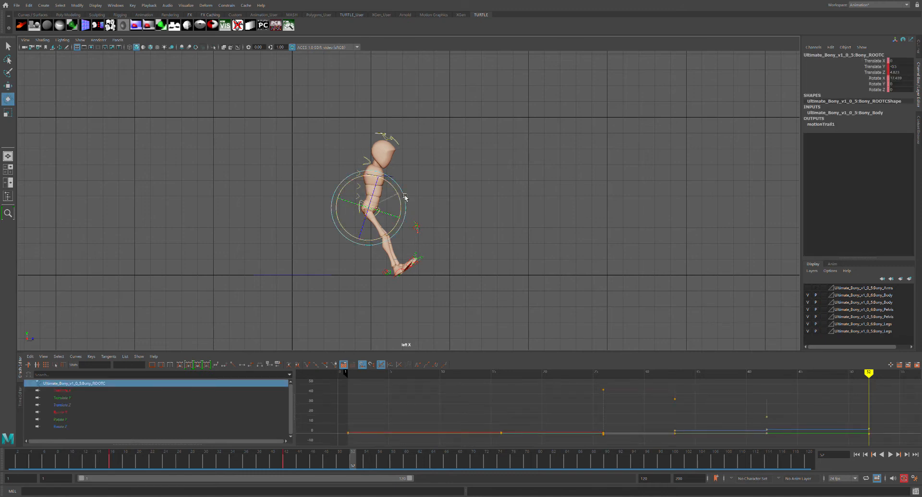
{"action": "left_click", "coordinate": [428, 175]}
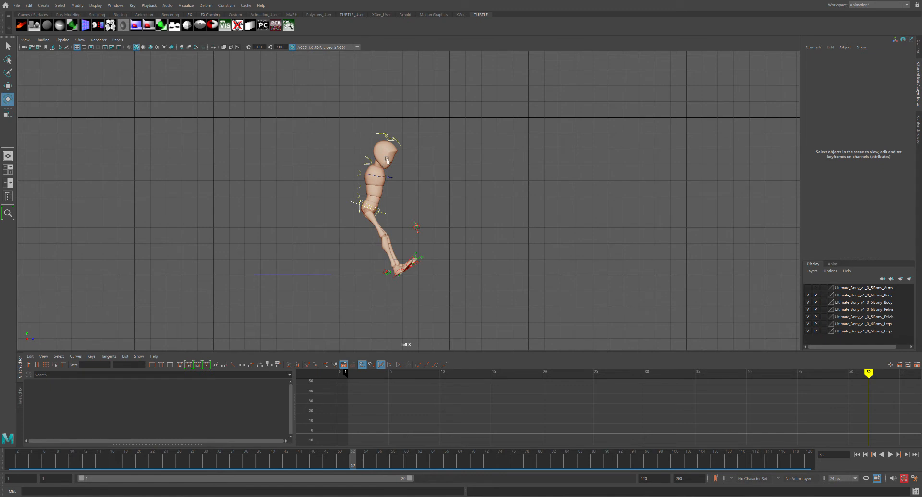
Rotate the neck control backward and lean the upper spine slightly forward at frame 52
{"action": "left_click", "coordinate": [369, 174]}
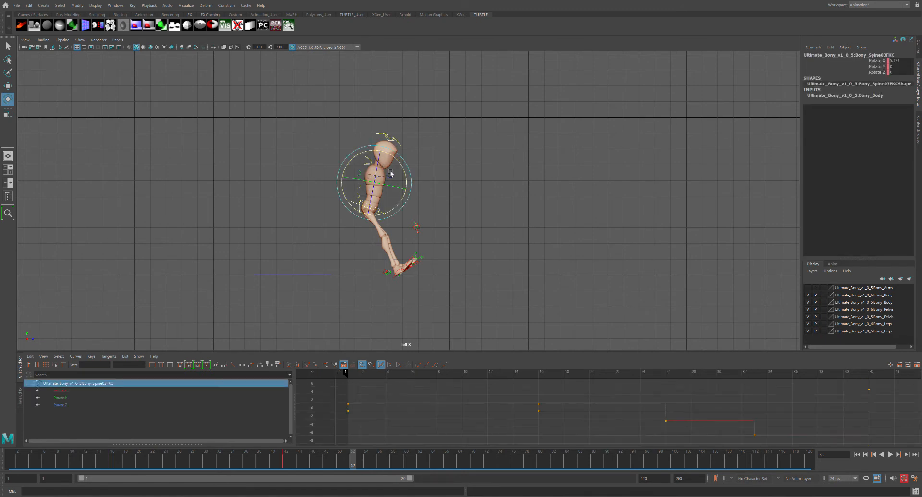
{"action": "left_click", "coordinate": [380, 159]}
{"action": "left_click", "coordinate": [380, 158]}
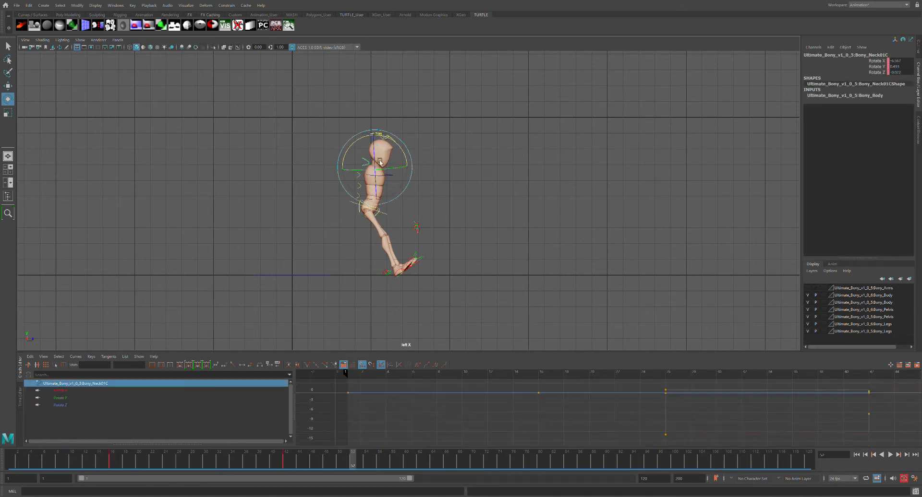
{"action": "left_click", "coordinate": [403, 146]}
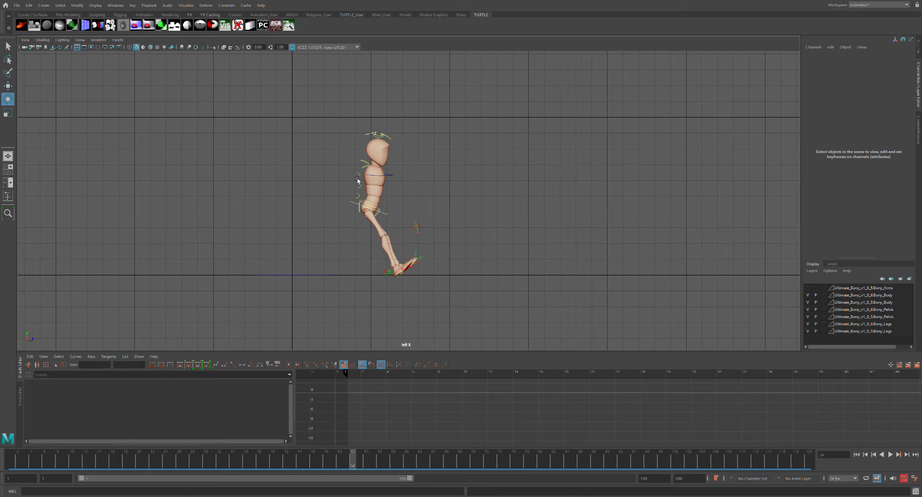
{"action": "left_click_drag", "start_coordinate": [352, 173], "coordinate": [419, 169]}
{"action": "left_click", "coordinate": [420, 170]}
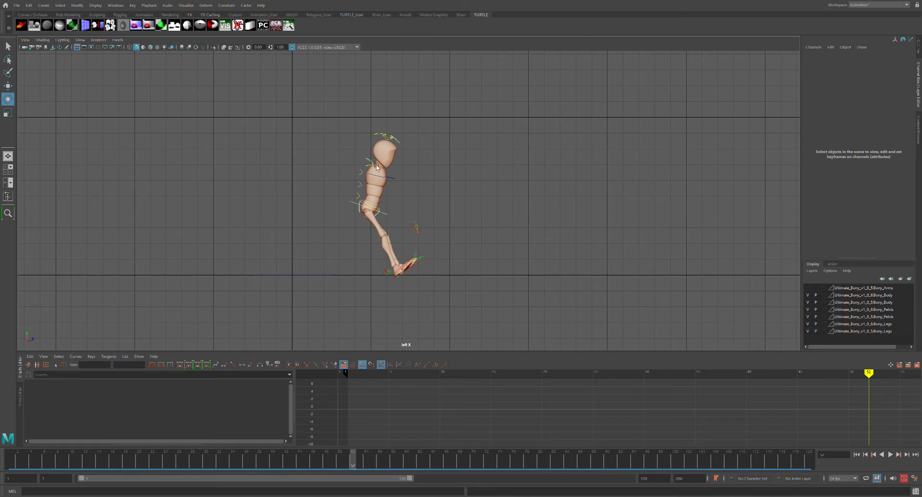
Rotate the neck and head controls backward at frame 52 so the face looks ahead
{"action": "left_click", "coordinate": [374, 163]}
{"action": "left_click_drag", "start_coordinate": [399, 141], "coordinate": [392, 132]}
{"action": "left_click", "coordinate": [407, 132]}
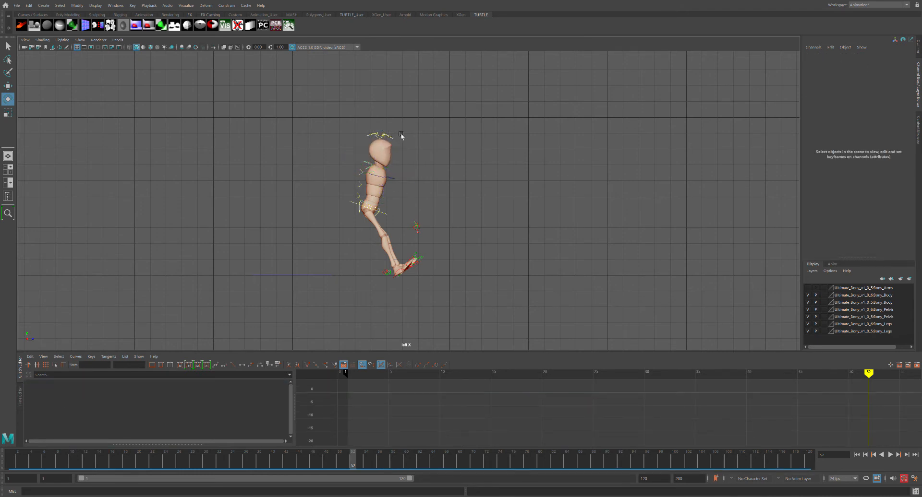
{"action": "left_click", "coordinate": [396, 138]}
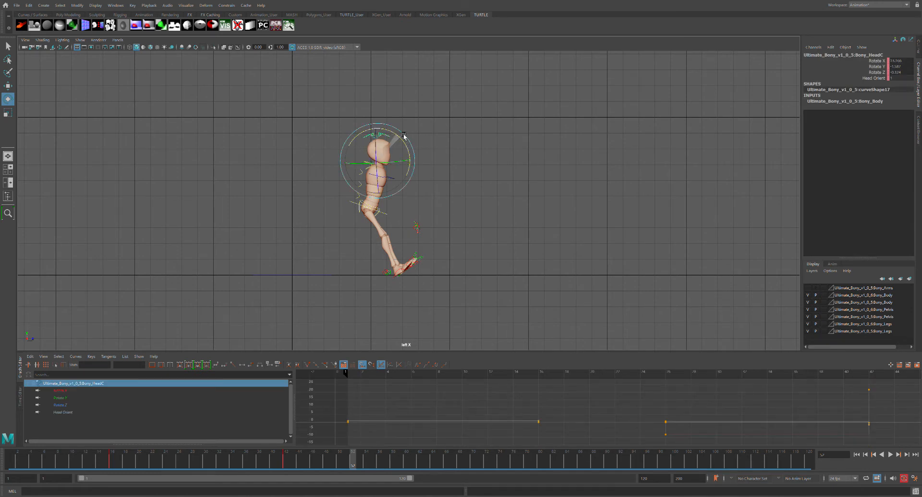
{"action": "left_click", "coordinate": [443, 144]}
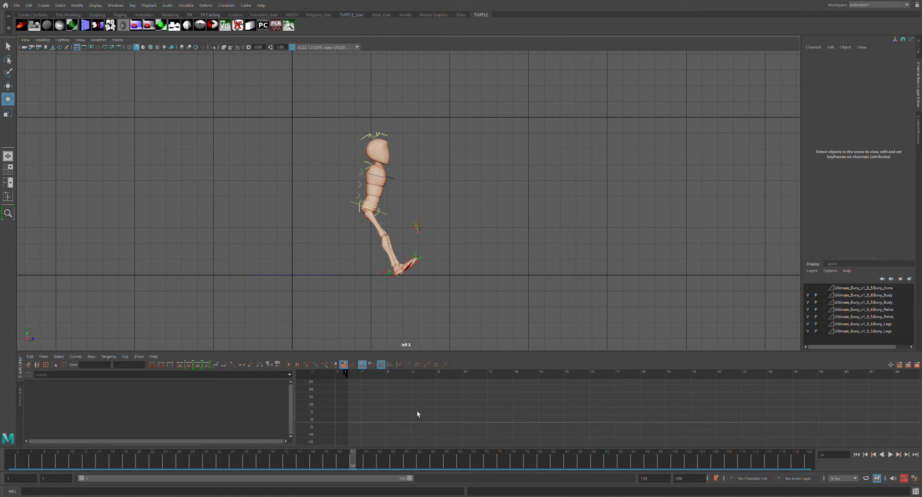
Scrub back to the airborne pose and play the animation with all controls selected to check the landing
{"action": "mouse_move", "coordinate": [361, 461]}
{"action": "left_mouse_down"}
{"action": "mouse_move", "coordinate": [93, 462]}
{"action": "mouse_move", "coordinate": [403, 432]}
{"action": "mouse_move", "coordinate": [280, 436]}
{"action": "mouse_move", "coordinate": [191, 425]}
{"action": "mouse_move", "coordinate": [374, 408]}
{"action": "mouse_move", "coordinate": [200, 404]}
{"action": "mouse_move", "coordinate": [169, 391]}
{"action": "mouse_move", "coordinate": [422, 402]}
{"action": "mouse_move", "coordinate": [220, 389]}
{"action": "mouse_move", "coordinate": [263, 369]}
{"action": "mouse_move", "coordinate": [432, 368]}
{"action": "mouse_move", "coordinate": [96, 348]}
{"action": "mouse_move", "coordinate": [403, 342]}
{"action": "mouse_move", "coordinate": [174, 340]}
{"action": "mouse_move", "coordinate": [426, 348]}
{"action": "mouse_move", "coordinate": [164, 337]}
{"action": "mouse_move", "coordinate": [229, 333]}
{"action": "mouse_move", "coordinate": [434, 339]}
{"action": "mouse_move", "coordinate": [154, 315]}
{"action": "mouse_move", "coordinate": [370, 328]}
{"action": "mouse_move", "coordinate": [392, 349]}
{"action": "mouse_move", "coordinate": [96, 329]}
{"action": "mouse_move", "coordinate": [281, 330]}
{"action": "mouse_move", "coordinate": [460, 347]}
{"action": "mouse_move", "coordinate": [99, 312]}
{"action": "mouse_move", "coordinate": [378, 338]}
{"action": "mouse_move", "coordinate": [314, 335]}
{"action": "left_mouse_up"}
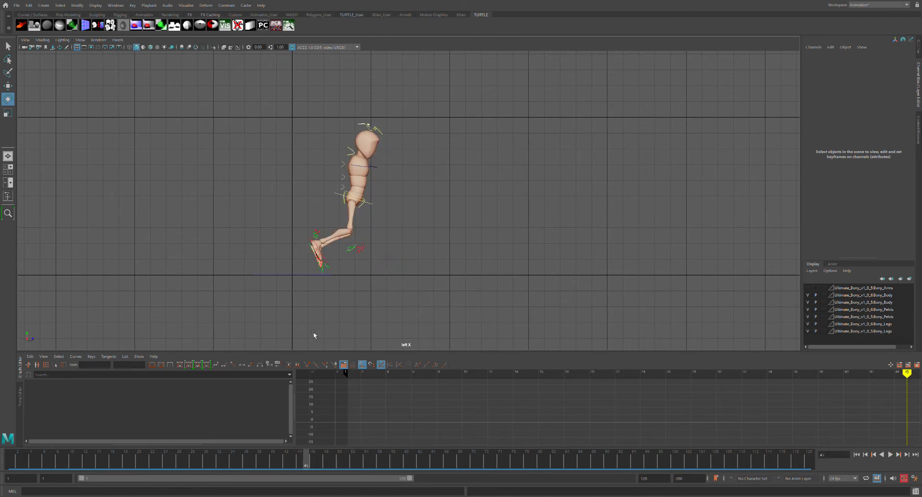
{"action": "left_click_drag", "start_coordinate": [278, 112], "coordinate": [418, 266]}
{"action": "key", "text": "alt+v"}
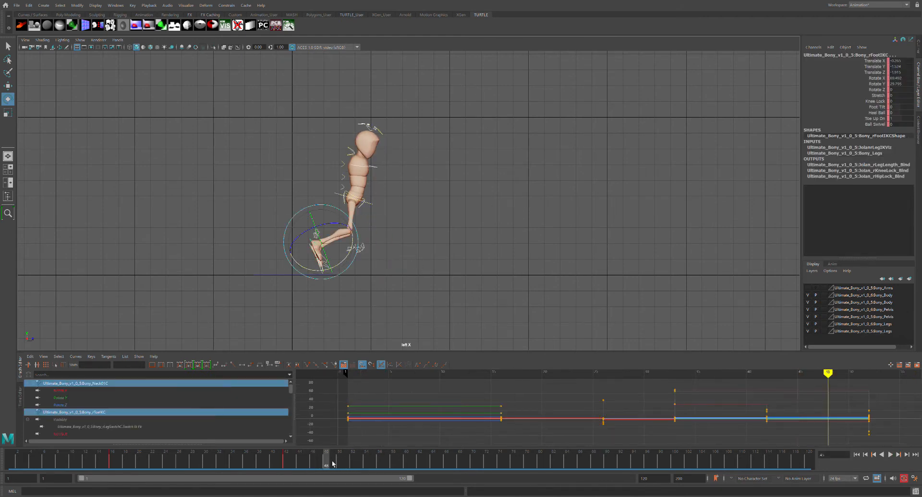
Go to frame 61 and move the root control down and forward so the knees bend over the planted feet
{"action": "left_click_drag", "start_coordinate": [410, 466], "coordinate": [417, 467]}
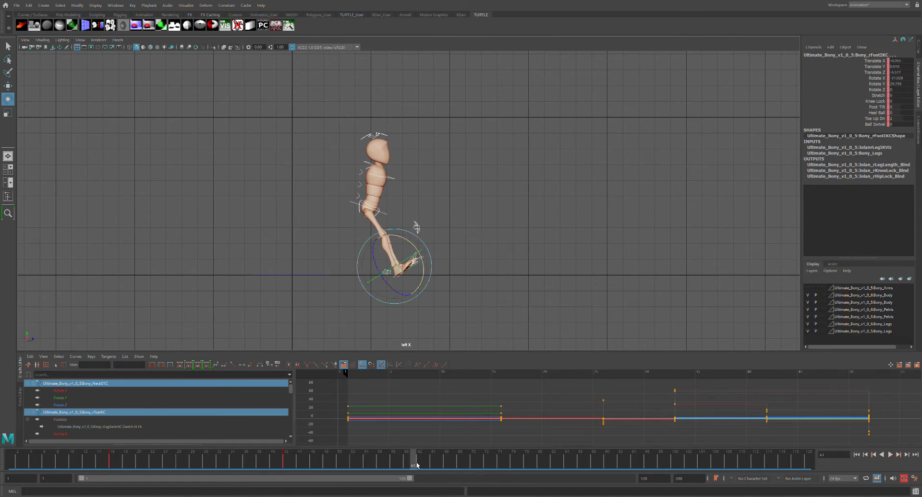
{"action": "left_click", "coordinate": [556, 263]}
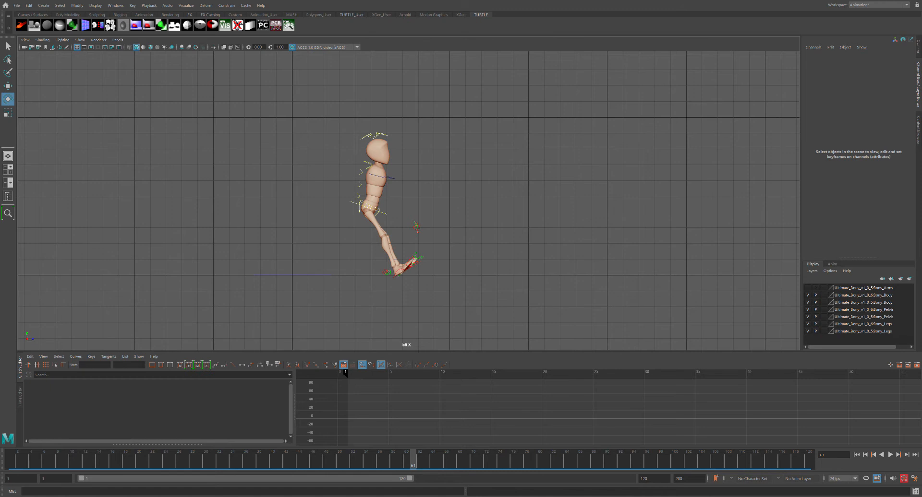
{"action": "left_click", "coordinate": [361, 208]}
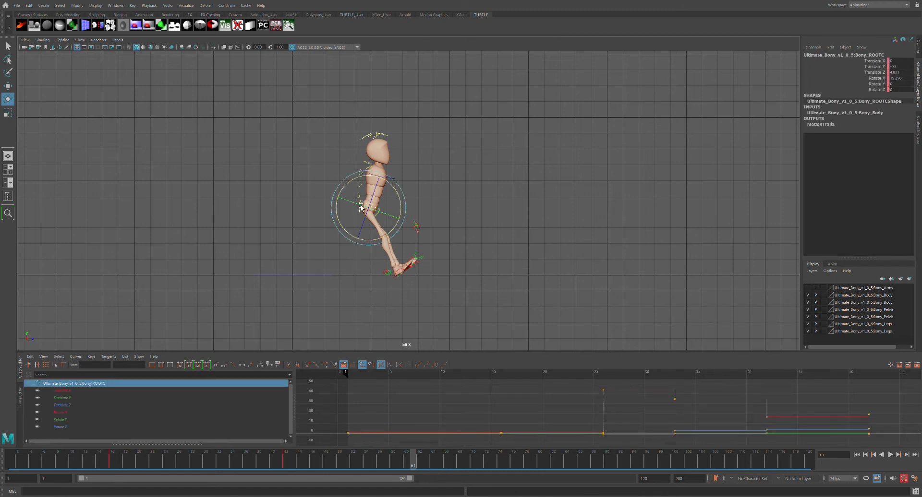
{"action": "key", "text": "w"}
{"action": "left_click_drag", "start_coordinate": [382, 208], "coordinate": [406, 223]}
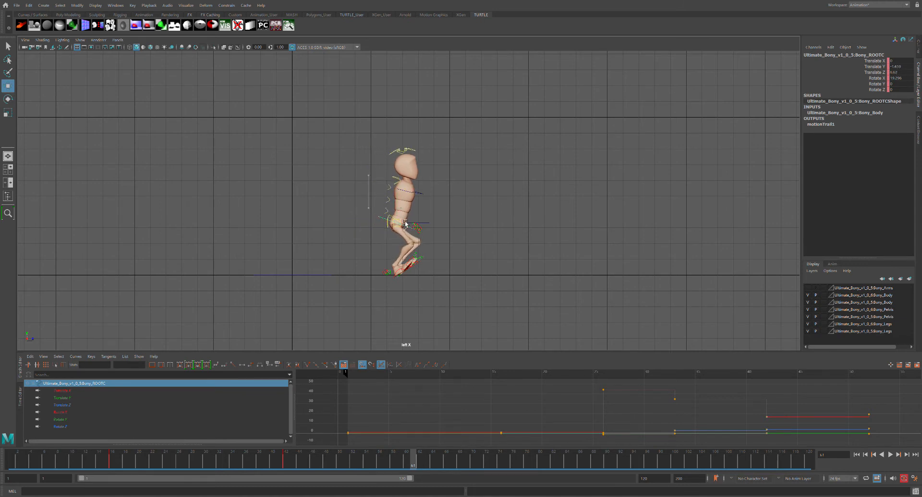
{"action": "left_click_drag", "start_coordinate": [406, 224], "coordinate": [393, 224]}
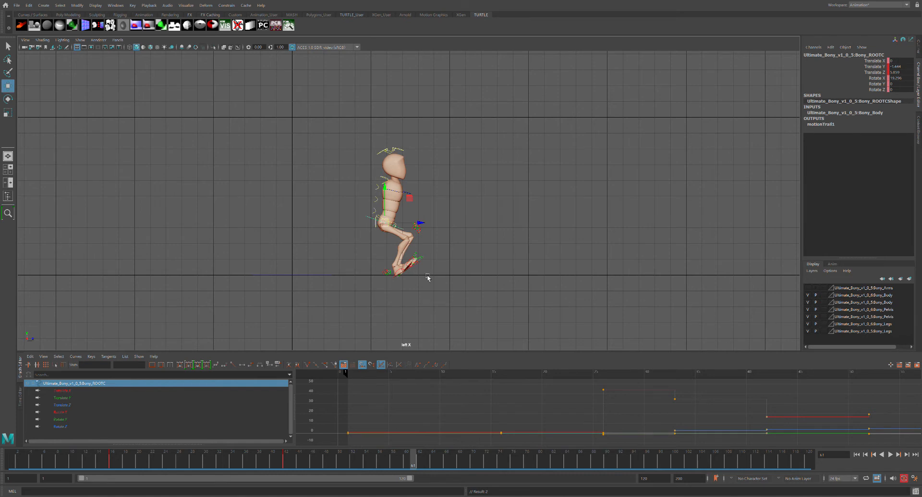
Set the right foot control's Rotate X to 0 at frame 61 to lay the foot flat on the ground
{"action": "scroll", "coordinate": [488, 287], "scroll_direction": "up", "scroll_amount": 4}
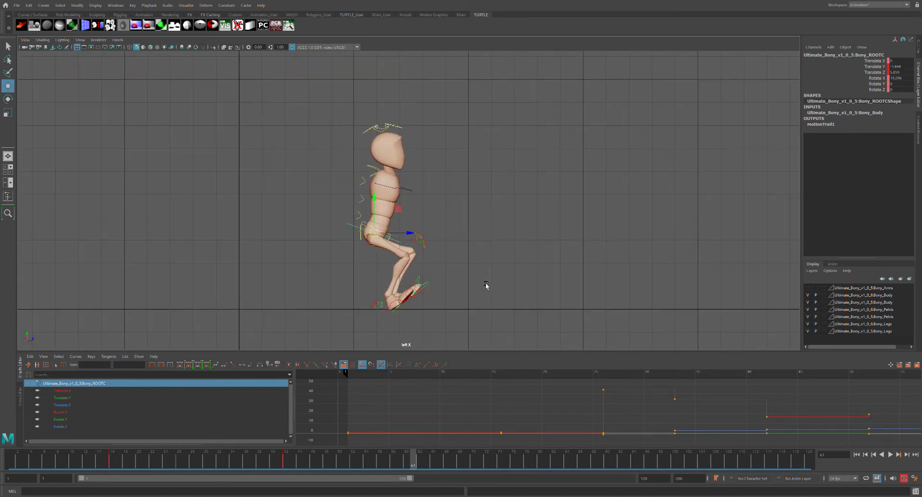
{"action": "middle_click_drag", "start_coordinate": [486, 286], "coordinate": [486, 261], "text": "alt"}
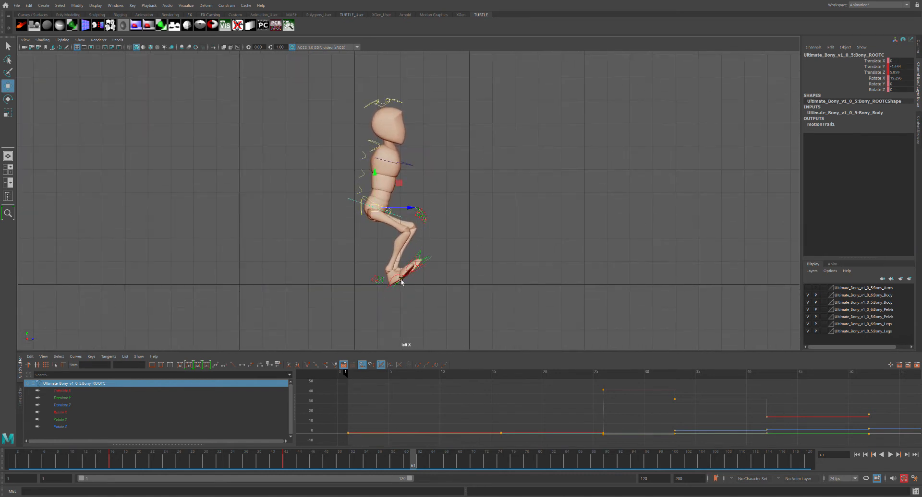
{"action": "left_click", "coordinate": [401, 282]}
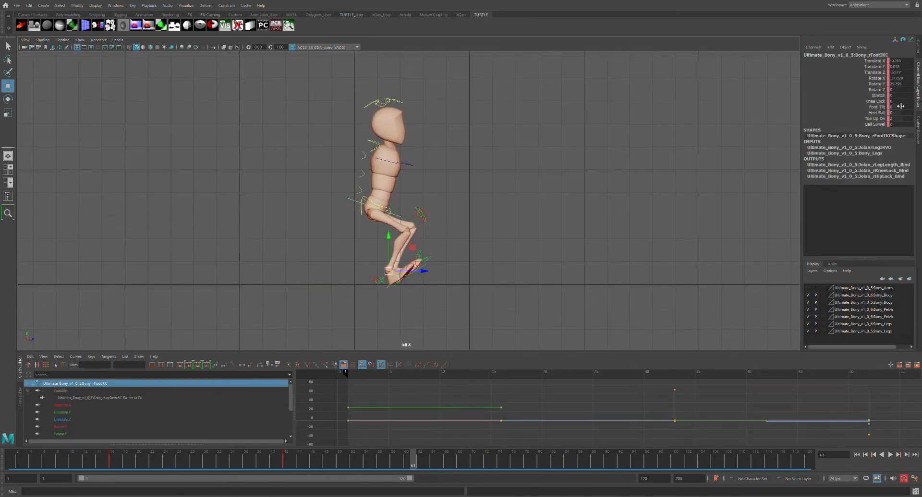
{"action": "key", "text": "e"}
{"action": "mouse_move", "coordinate": [419, 252]}
{"action": "left_mouse_down"}
{"action": "mouse_move", "coordinate": [424, 265]}
{"action": "mouse_move", "coordinate": [426, 251]}
{"action": "mouse_move", "coordinate": [429, 259]}
{"action": "left_mouse_up"}
{"action": "key", "text": "s"}
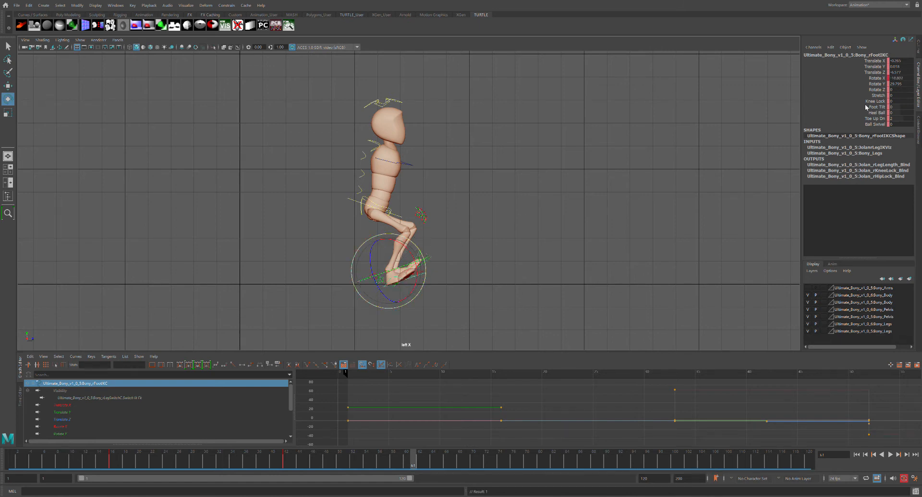
{"action": "double_click", "coordinate": [907, 80]}
{"action": "type", "text": "0"}
{"action": "key", "text": "Return"}
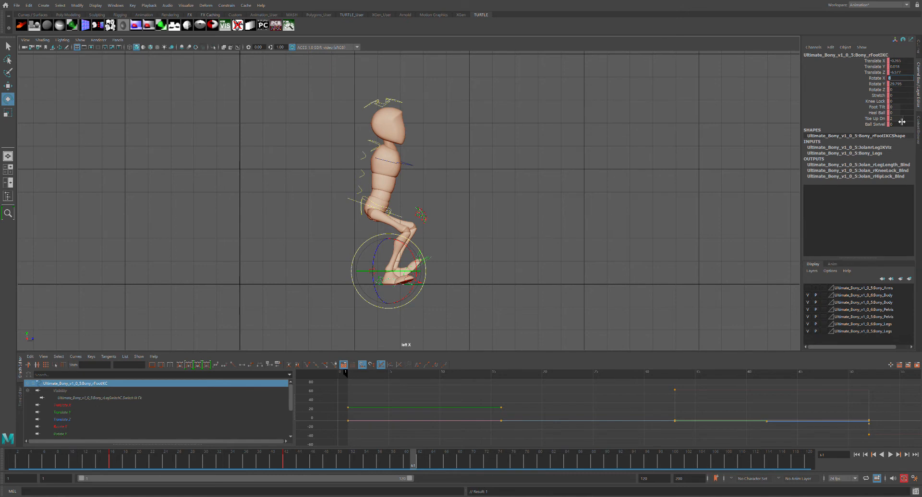
{"action": "left_click", "coordinate": [520, 277]}
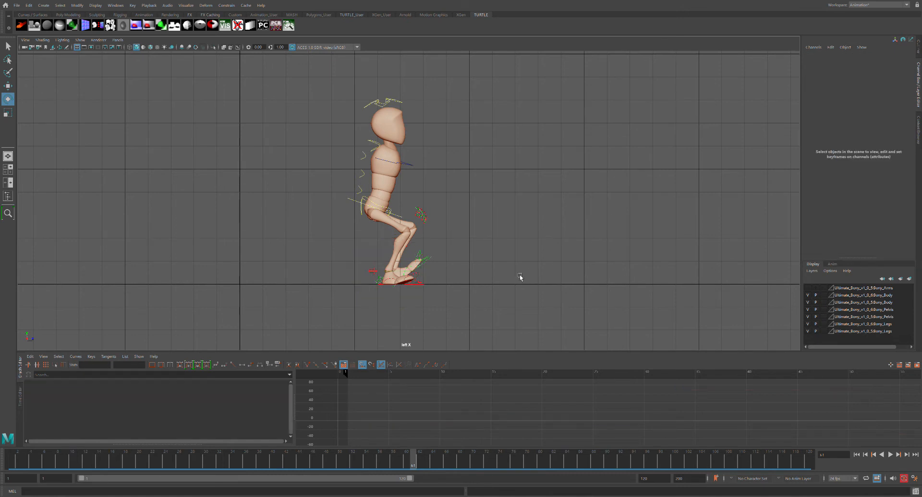
Set the right foot control's Toe Up Dn to 0 at frame 61
{"action": "left_click", "coordinate": [398, 283]}
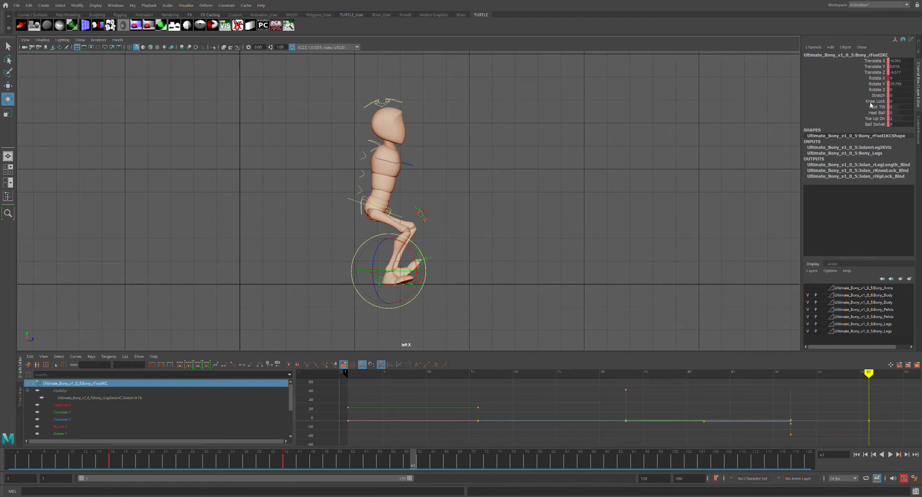
{"action": "left_click", "coordinate": [901, 119]}
{"action": "left_click", "coordinate": [900, 118]}
{"action": "type", "text": "0"}
{"action": "key", "text": "Return"}
{"action": "left_click", "coordinate": [480, 261]}
Set the left foot control's Rotate X and Toe Up Dn to 0 at frame 61
{"action": "left_click", "coordinate": [416, 278]}
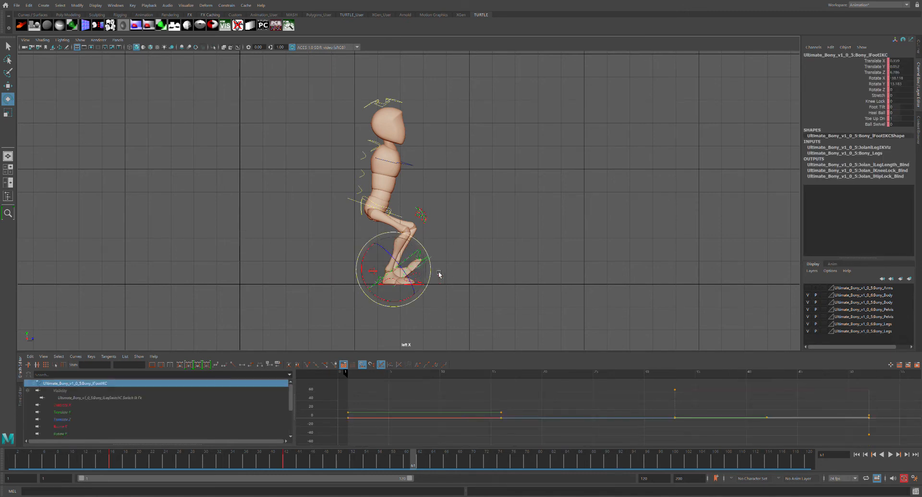
{"action": "left_click", "coordinate": [899, 78]}
{"action": "type", "text": "0"}
{"action": "key", "text": "Return"}
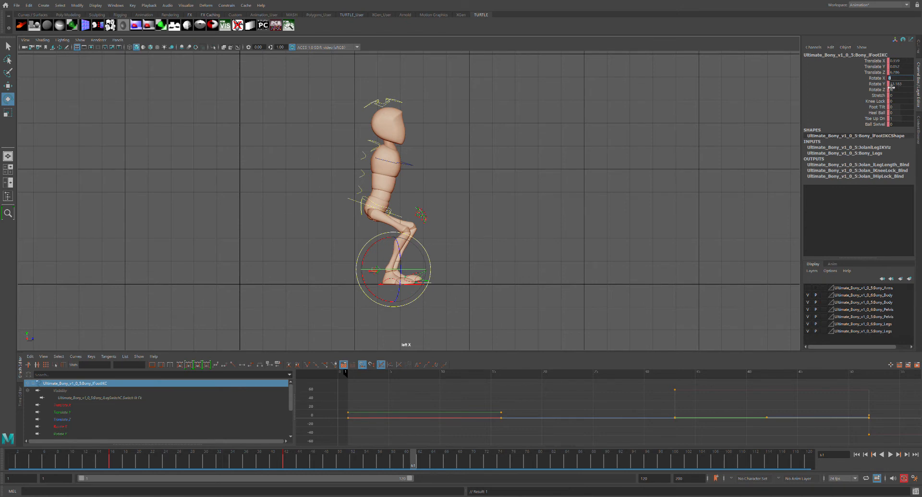
{"action": "left_click", "coordinate": [901, 118]}
{"action": "type", "text": "0"}
{"action": "key", "text": "Return"}
{"action": "left_click", "coordinate": [485, 212]}
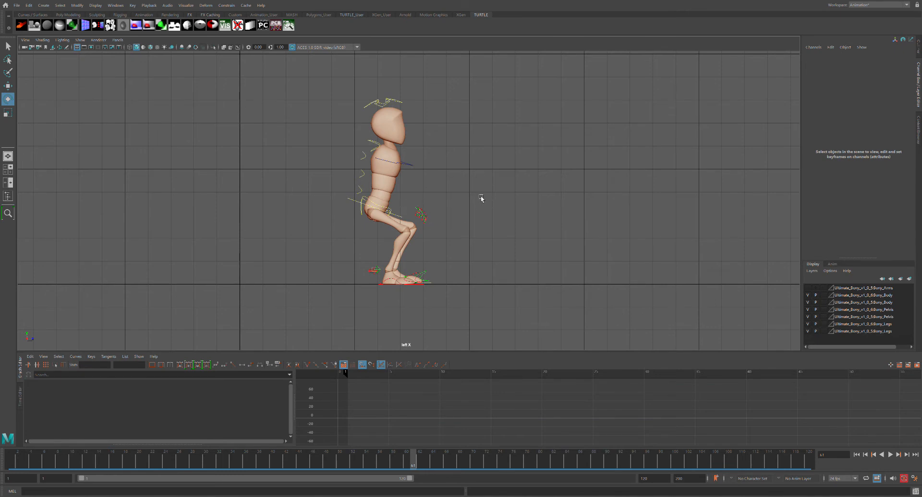
Set the left foot control's Translate Y to 0 at frame 61 so the foot rests on the ground
{"action": "left_click", "coordinate": [435, 286]}
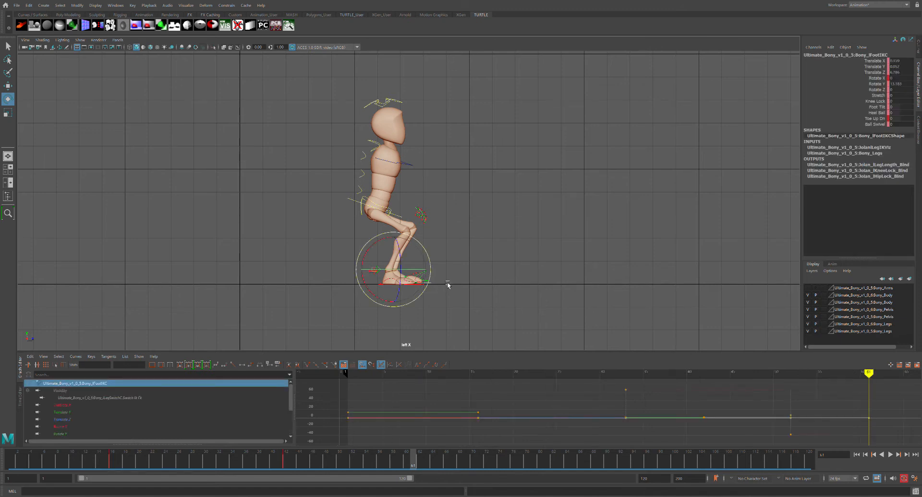
{"action": "double_click", "coordinate": [896, 66]}
{"action": "type", "text": "0"}
{"action": "key", "text": "Return"}
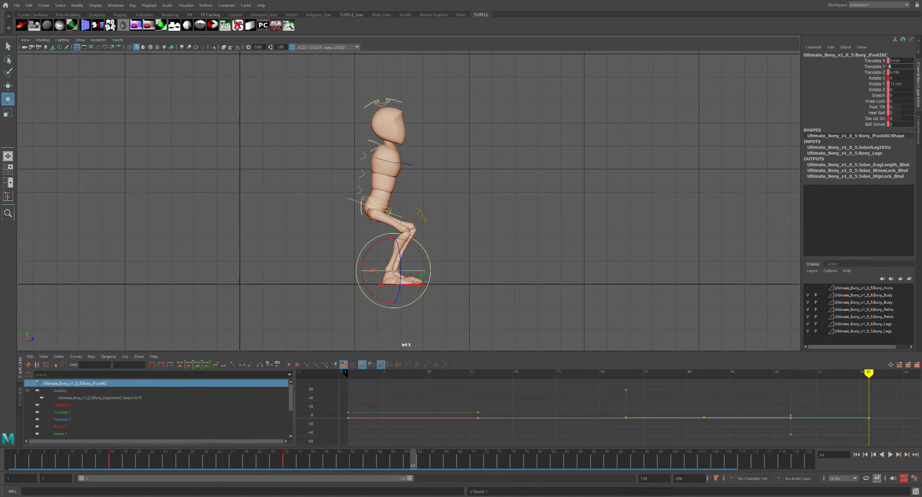
{"action": "left_click", "coordinate": [508, 205]}
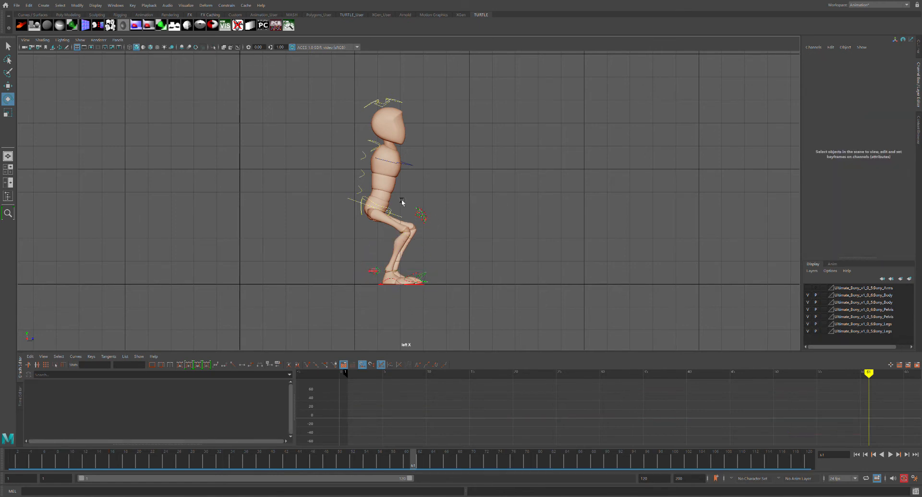
Reset the spine controls' X, Y and Z rotations to 0 at frame 61
{"action": "mouse_move", "coordinate": [376, 181]}
{"action": "left_mouse_down"}
{"action": "mouse_move", "coordinate": [366, 162]}
{"action": "mouse_move", "coordinate": [372, 181]}
{"action": "left_mouse_up"}
{"action": "left_click_drag", "start_coordinate": [413, 158], "coordinate": [417, 161]}
{"action": "left_click", "coordinate": [437, 155]}
{"action": "left_click_drag", "start_coordinate": [359, 153], "coordinate": [383, 190]}
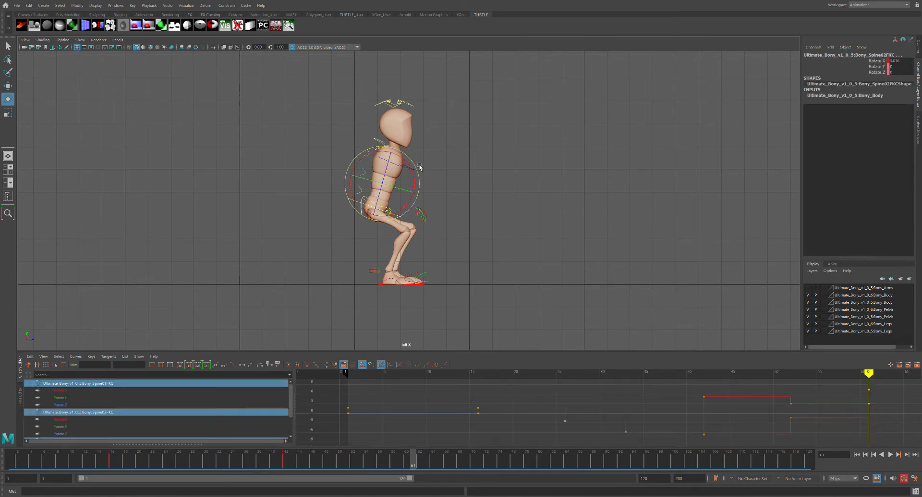
{"action": "left_click_drag", "start_coordinate": [899, 61], "coordinate": [899, 75]}
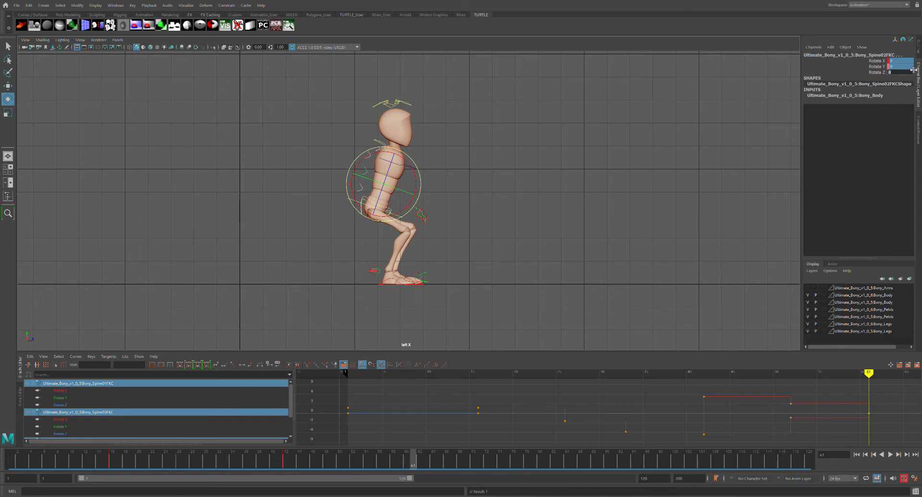
{"action": "left_click", "coordinate": [544, 144]}
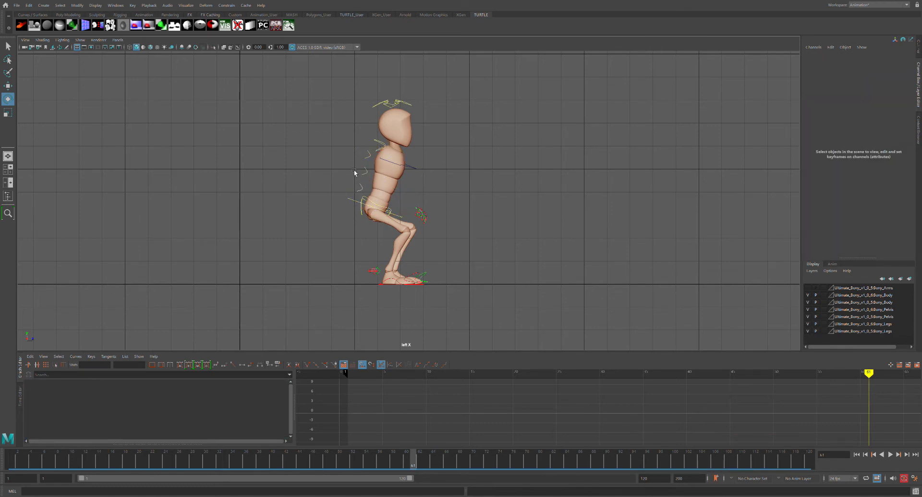
Rotate the upper spine controls forward at frame 61 to curl the torso over the bent knees
{"action": "left_click_drag", "start_coordinate": [369, 160], "coordinate": [415, 160]}
{"action": "key", "text": "s"}
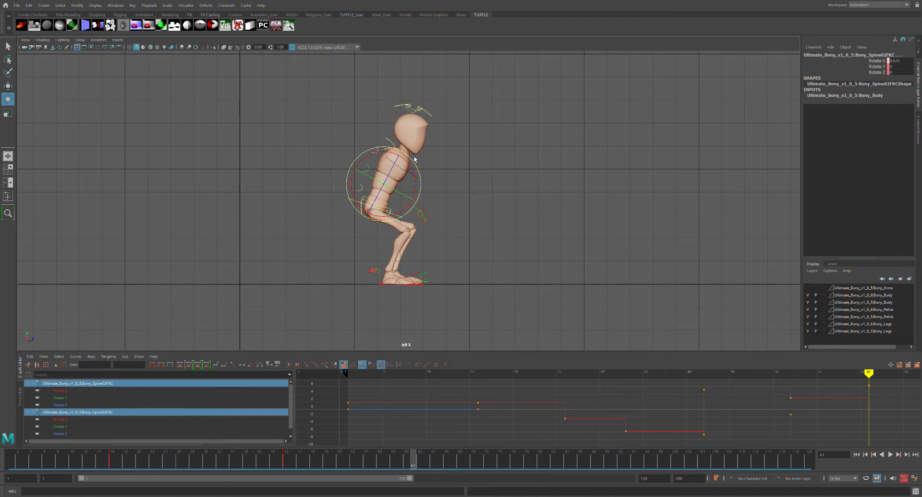
{"action": "left_click", "coordinate": [415, 159]}
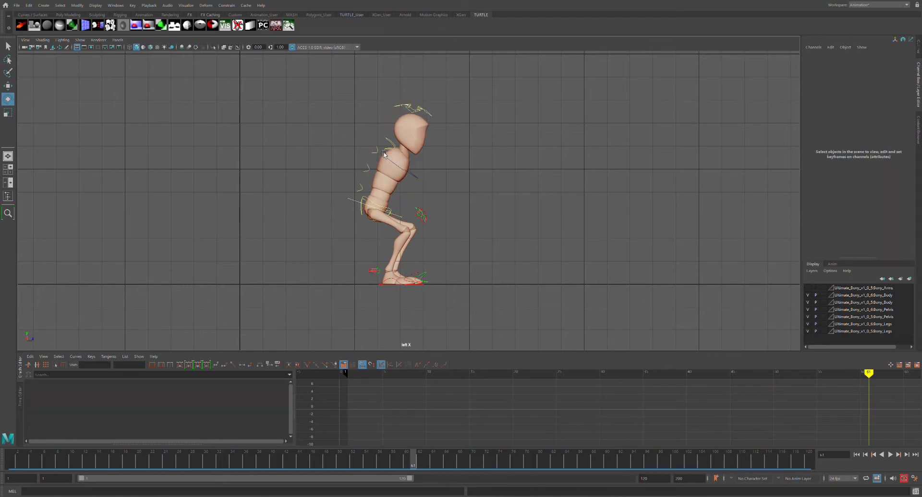
{"action": "left_click", "coordinate": [390, 159]}
{"action": "left_click_drag", "start_coordinate": [426, 161], "coordinate": [428, 159]}
{"action": "left_click", "coordinate": [443, 162]}
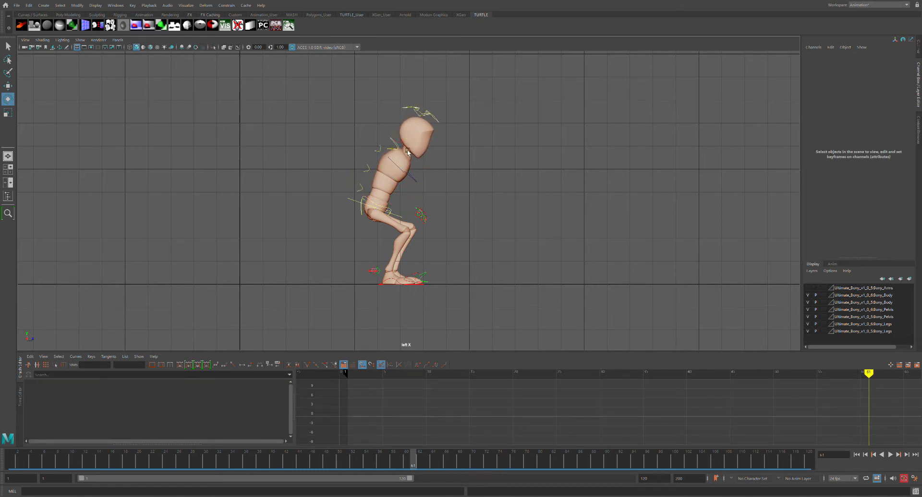
Rotate the head control slightly at frame 61 and play the animation to check the pose
{"action": "left_click", "coordinate": [435, 120]}
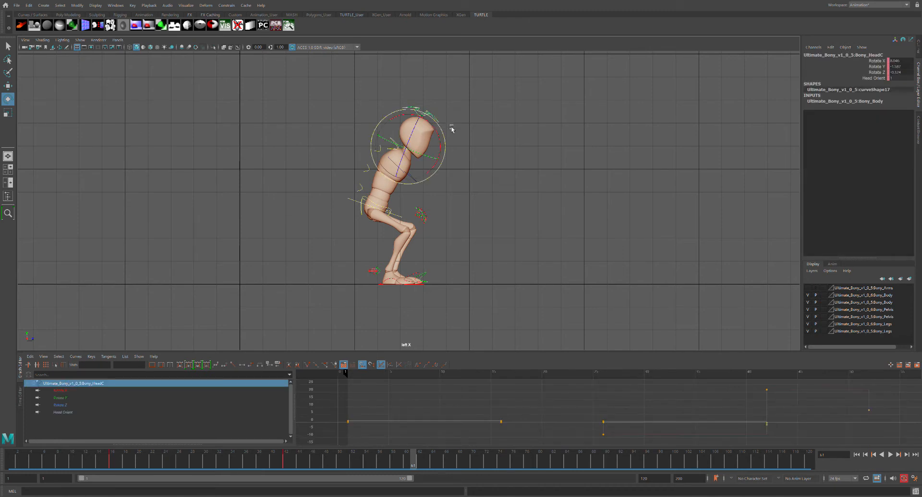
{"action": "left_click_drag", "start_coordinate": [446, 134], "coordinate": [444, 136]}
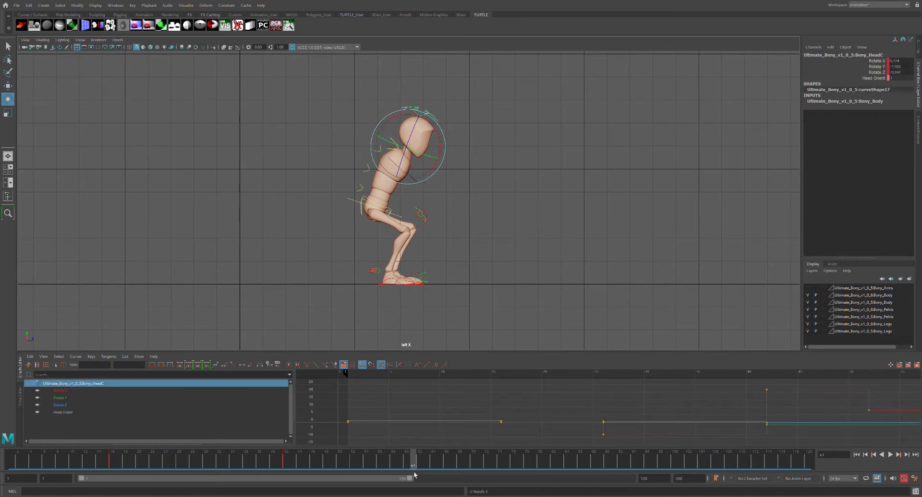
{"action": "key", "text": "alt+v"}
Move the root control up and forward over the feet and rotate it upright at frame 61 for a standing pose
{"action": "left_click", "coordinate": [399, 216]}
{"action": "key", "text": "w"}
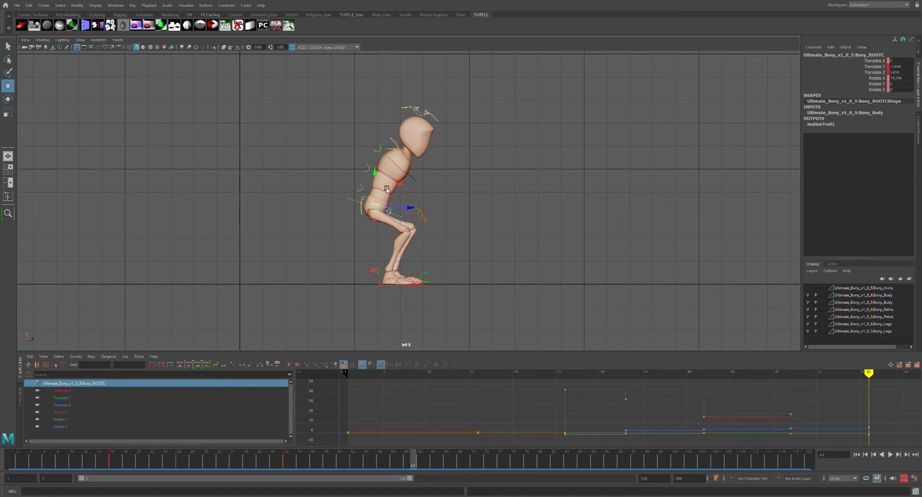
{"action": "left_click_drag", "start_coordinate": [384, 178], "coordinate": [384, 149]}
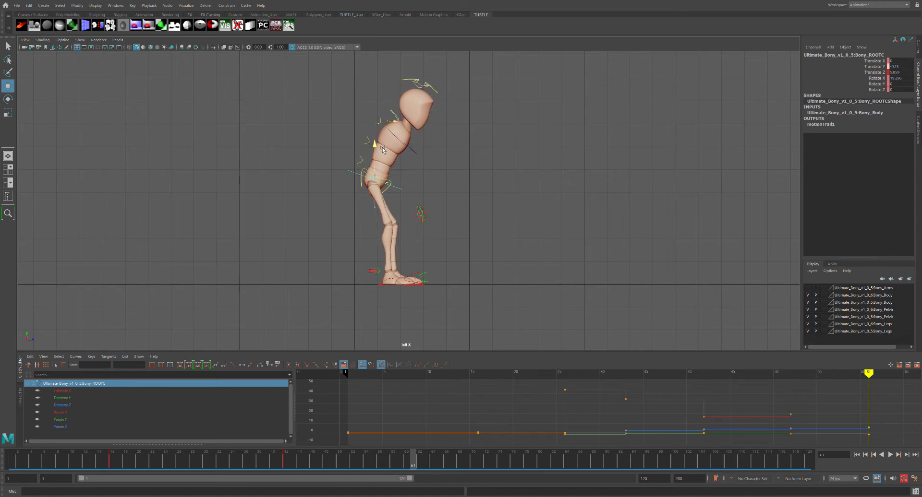
{"action": "left_click_drag", "start_coordinate": [408, 181], "coordinate": [434, 181]}
{"action": "key", "text": "e"}
{"action": "key", "text": "w"}
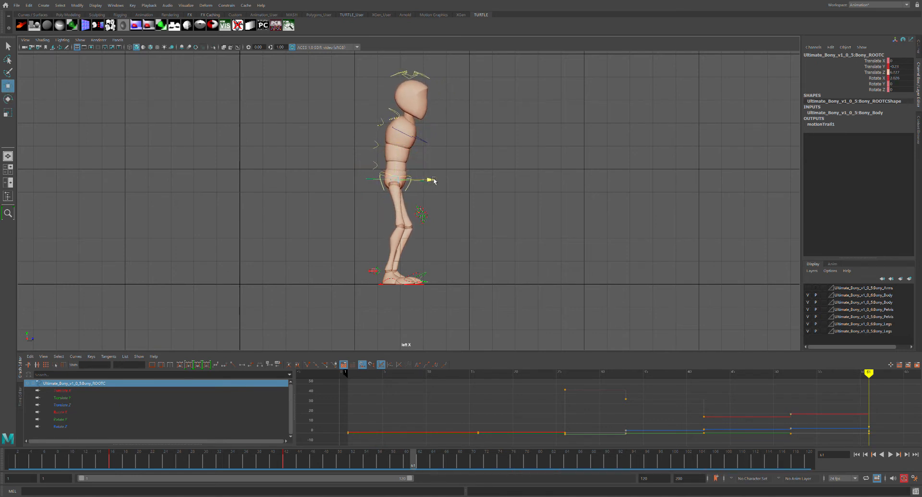
Set Rotate X to 0 on all the spine controls at frame 61 to straighten the back
{"action": "left_click_drag", "start_coordinate": [364, 114], "coordinate": [389, 172]}
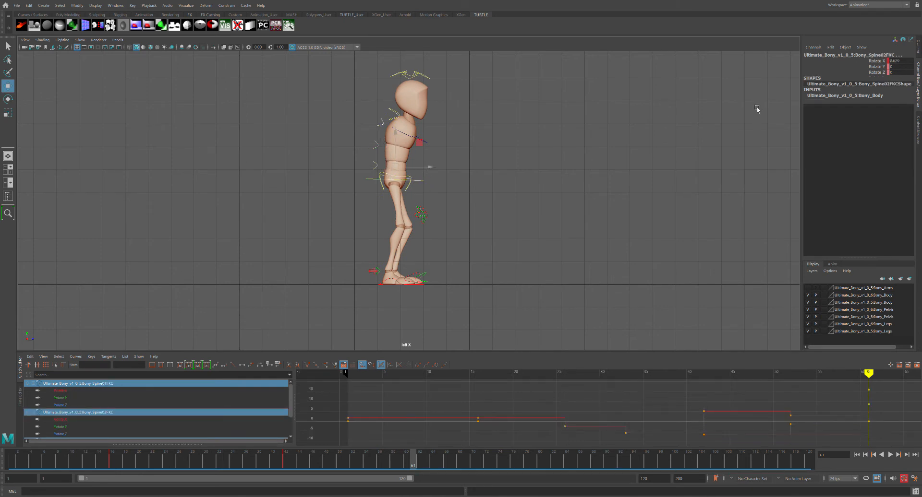
{"action": "double_click", "coordinate": [901, 61]}
{"action": "type", "text": "0"}
{"action": "key", "text": "Return"}
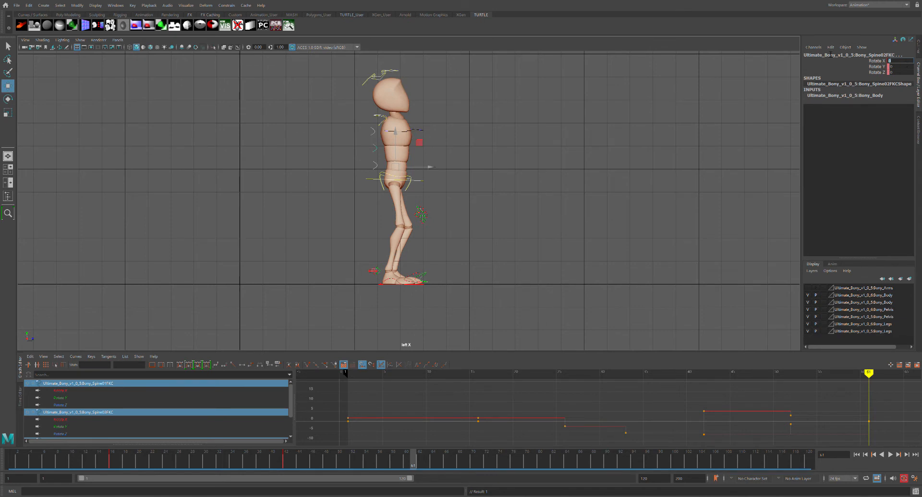
Set the neck and head controls' X, Y and Z rotations to 0 at frame 61
{"action": "left_click_drag", "start_coordinate": [362, 67], "coordinate": [400, 125]}
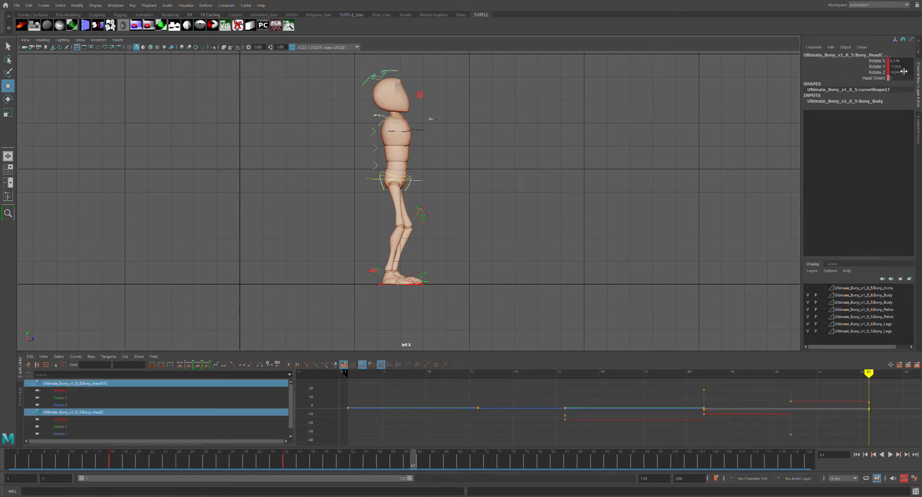
{"action": "left_click_drag", "start_coordinate": [898, 61], "coordinate": [903, 74]}
{"action": "type", "text": "0"}
{"action": "key", "text": "Return"}
{"action": "left_click", "coordinate": [457, 99]}
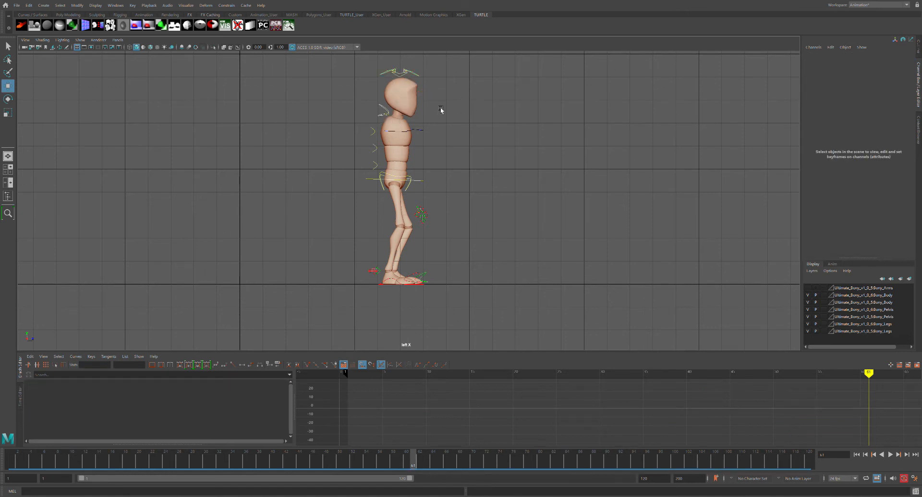
Rotate the upper spine controls slightly forward at frame 61 to give the standing torso a small lean
{"action": "left_click_drag", "start_coordinate": [368, 121], "coordinate": [413, 124]}
{"action": "key", "text": "e"}
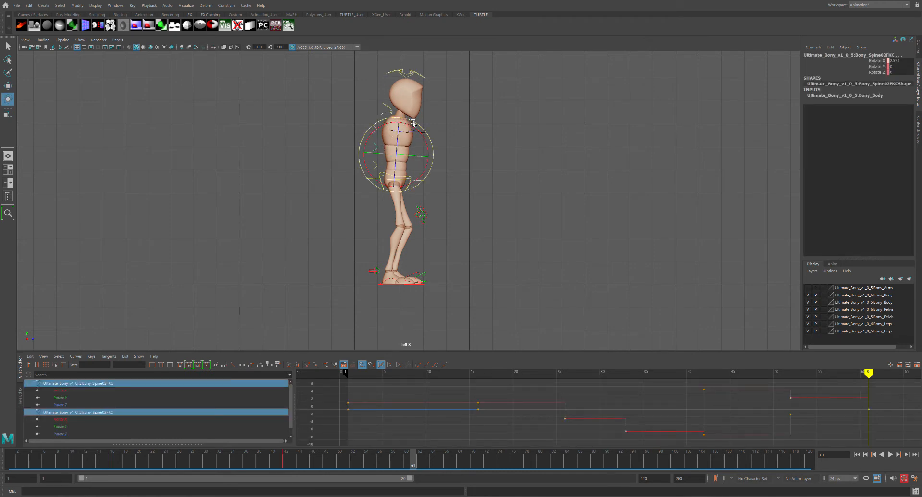
{"action": "left_click", "coordinate": [447, 107]}
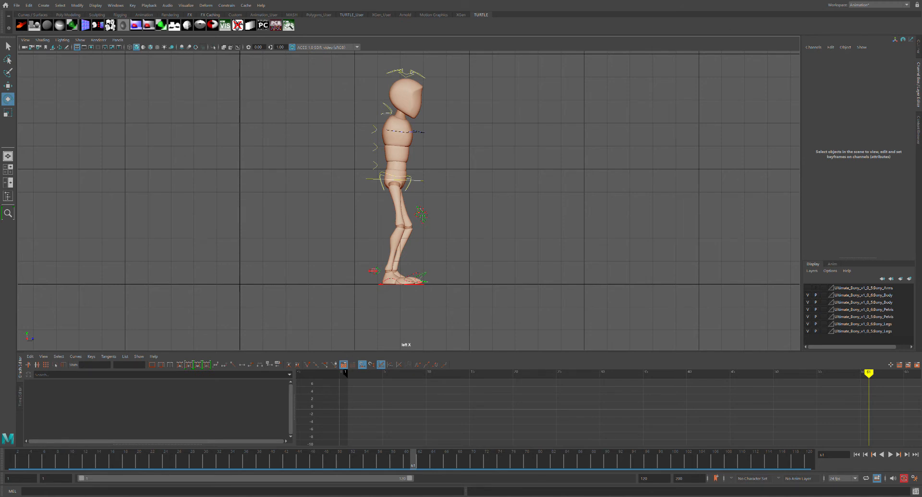
{"action": "scroll", "coordinate": [497, 101], "scroll_direction": "down", "scroll_amount": 3}
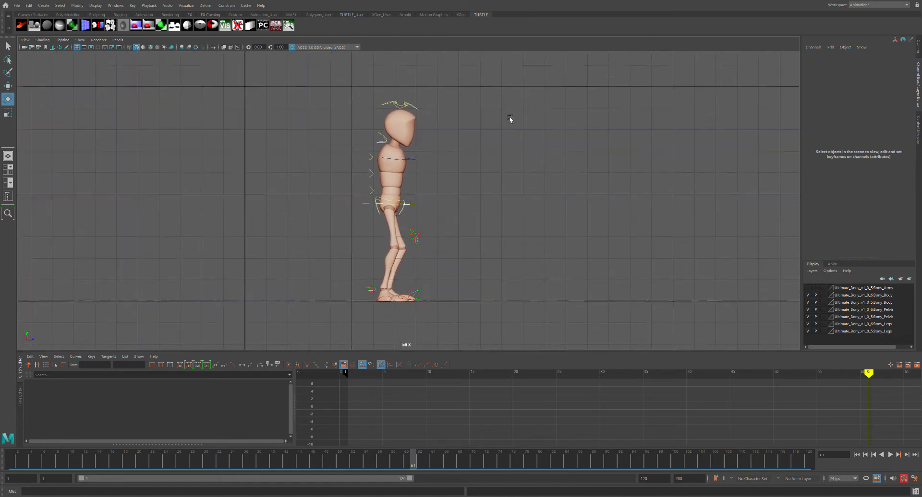
{"action": "middle_click_drag", "start_coordinate": [509, 117], "coordinate": [511, 118], "text": "alt"}
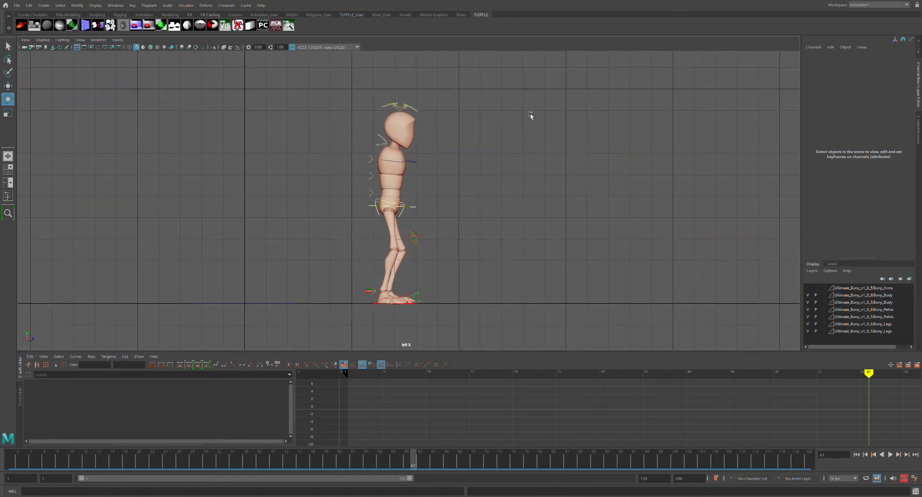
{"action": "left_click", "coordinate": [416, 112]}
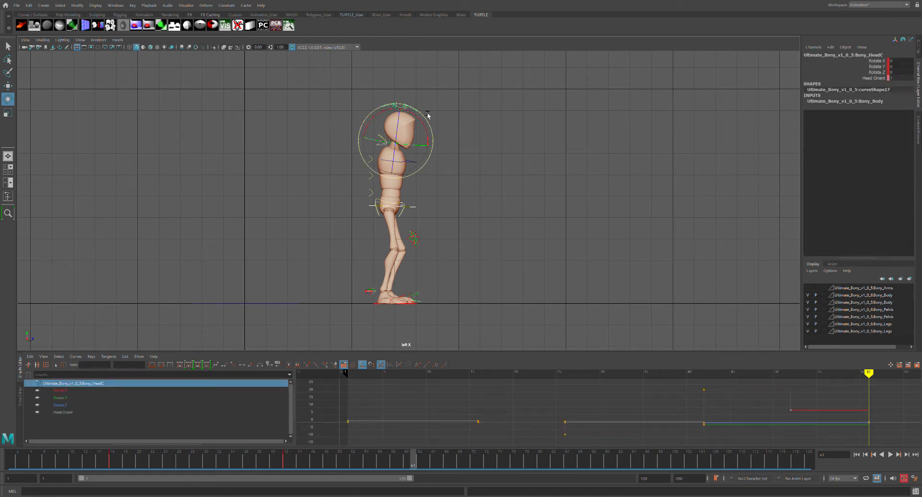
{"action": "left_click", "coordinate": [486, 137]}
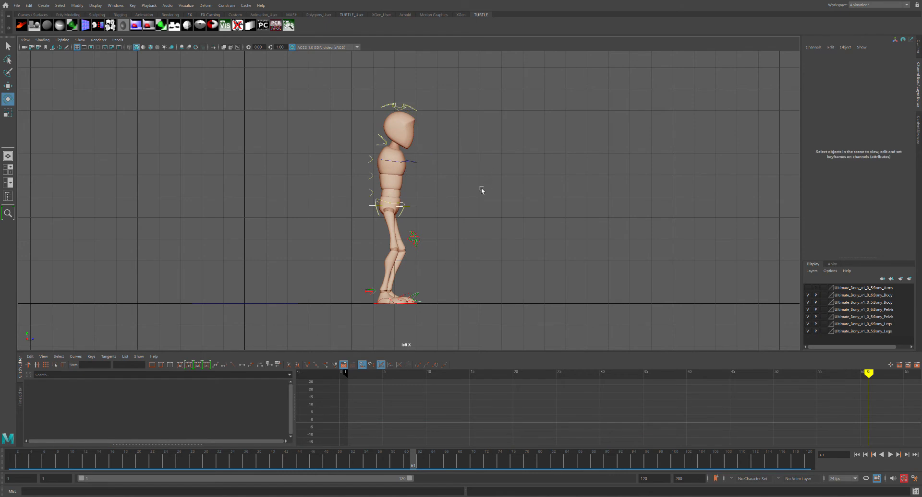
{"action": "left_click", "coordinate": [417, 208]}
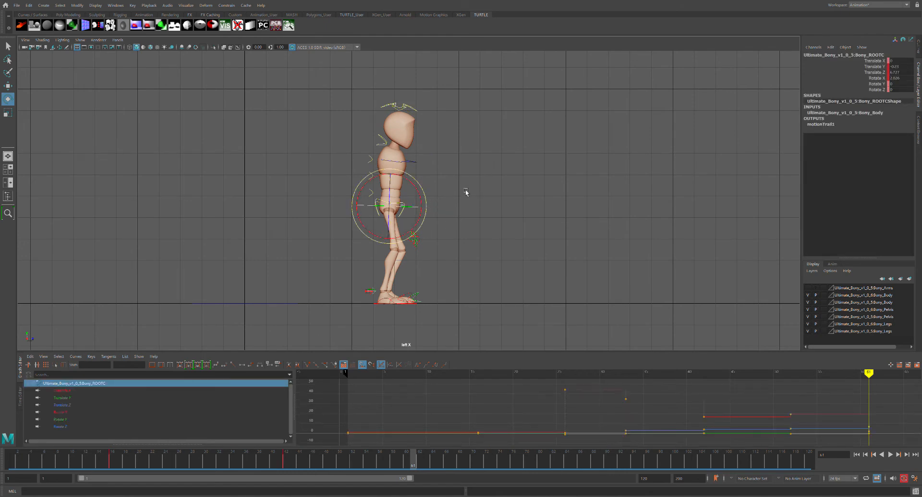
Tilt the main hip control sideways to the opposite side at frame 61 and counter-tilt the top spine control against it
{"action": "left_click_drag", "start_coordinate": [461, 186], "coordinate": [567, 173], "text": "alt"}
{"action": "left_click", "coordinate": [521, 185]}
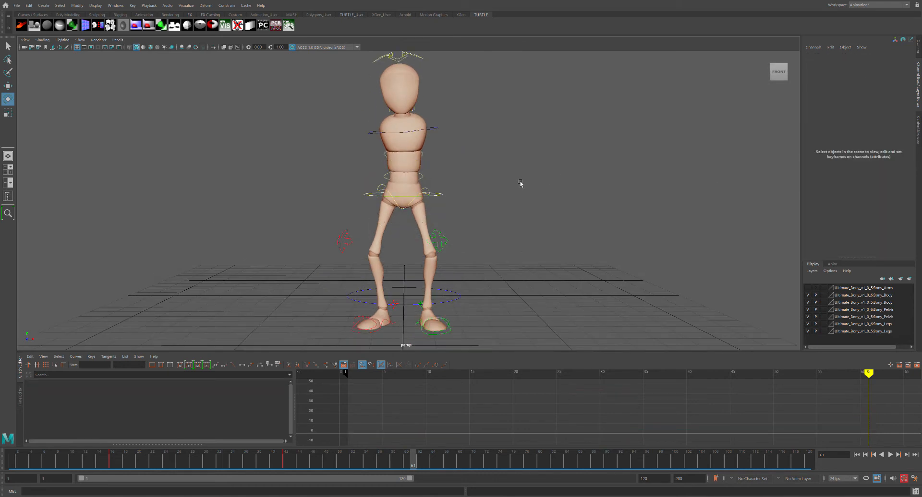
{"action": "left_click", "coordinate": [437, 194]}
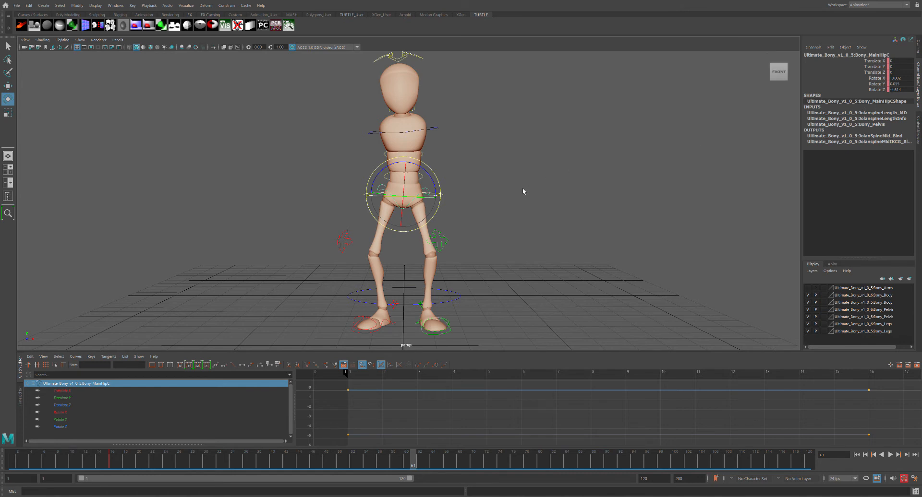
{"action": "left_click_drag", "start_coordinate": [439, 179], "coordinate": [436, 173]}
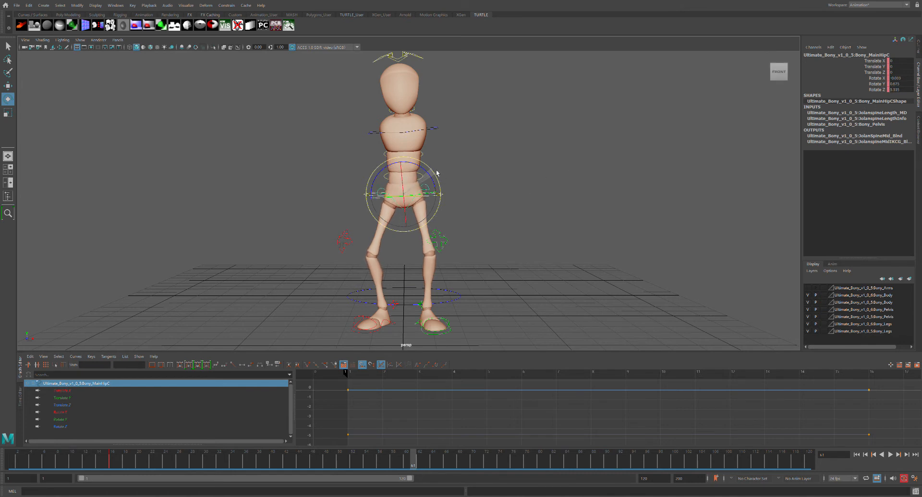
{"action": "left_click", "coordinate": [437, 128]}
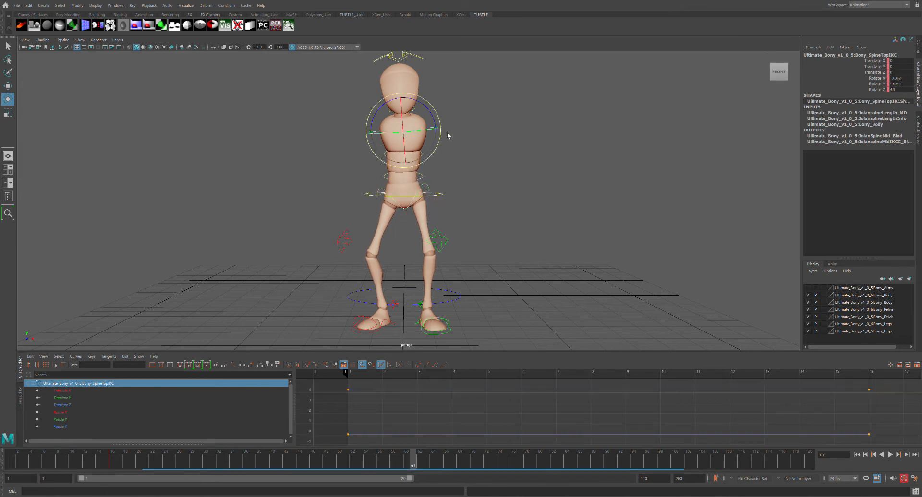
{"action": "left_click_drag", "start_coordinate": [441, 118], "coordinate": [444, 123]}
{"action": "left_click", "coordinate": [477, 116]}
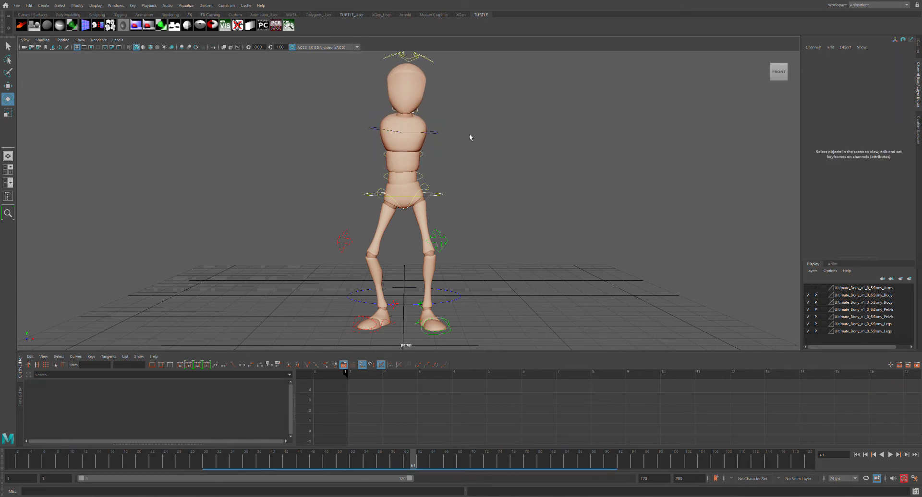
Shift the root control slightly sideways at frame 61 to put the character's weight over one foot
{"action": "scroll", "coordinate": [473, 141], "scroll_direction": "down", "scroll_amount": 6}
{"action": "mouse_move", "coordinate": [444, 175]}
{"action": "left_mouse_down", "text": "alt"}
{"action": "mouse_move", "coordinate": [509, 175]}
{"action": "mouse_move", "coordinate": [445, 176]}
{"action": "left_mouse_up", "text": "alt"}
{"action": "scroll", "coordinate": [475, 197], "scroll_direction": "up", "scroll_amount": 3}
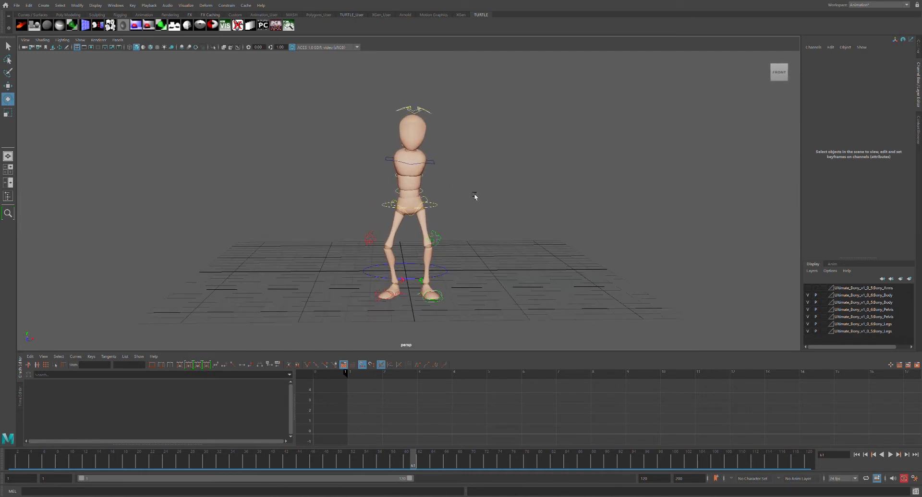
{"action": "left_click", "coordinate": [444, 208]}
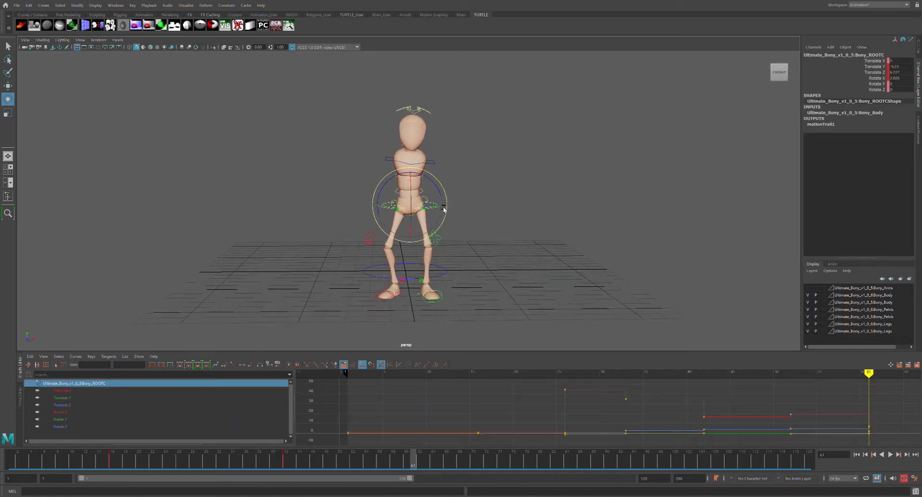
{"action": "key", "text": "w"}
{"action": "left_click_drag", "start_coordinate": [451, 205], "coordinate": [552, 155]}
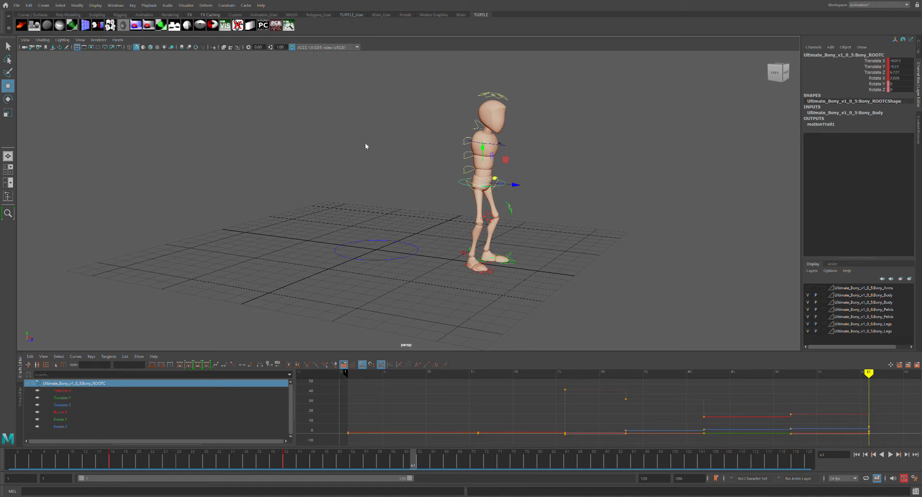
{"action": "key", "text": "space"}
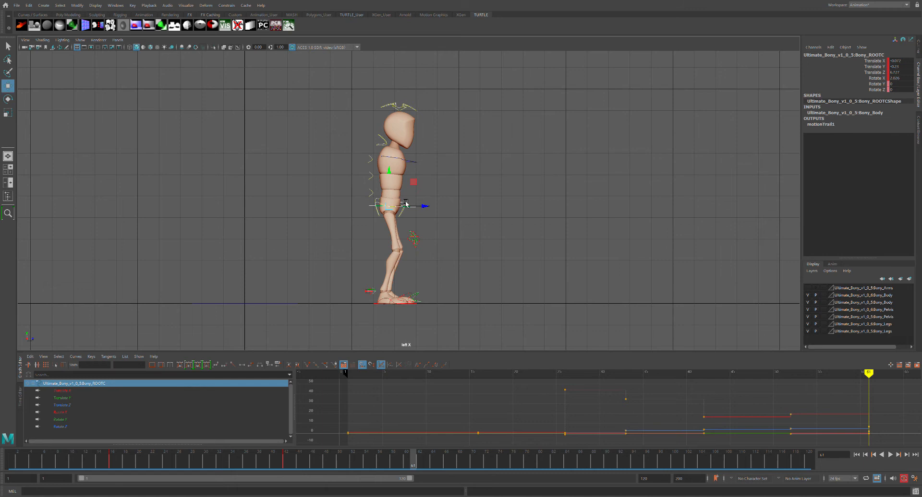
{"action": "left_click", "coordinate": [513, 152]}
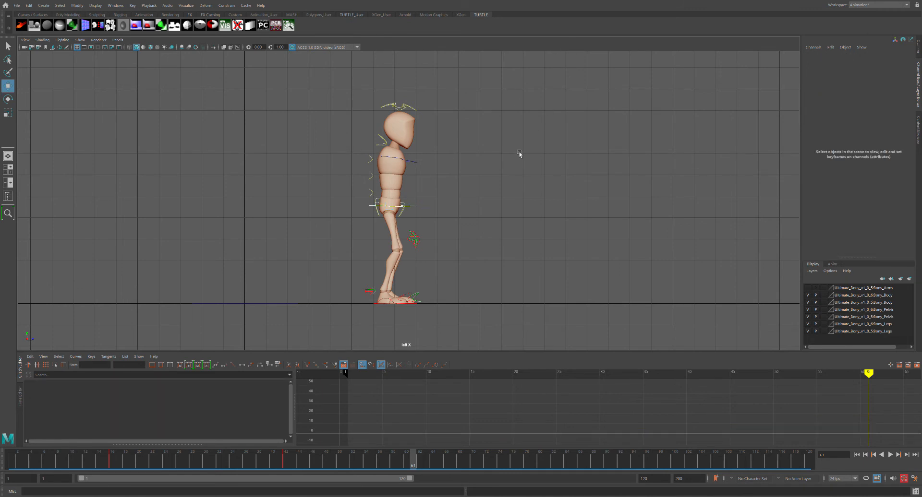
Play the jump animation from frame 1 in the perspective view to review the poses
{"action": "key", "text": "space"}
{"action": "key", "text": "space"}
{"action": "scroll", "coordinate": [532, 166], "scroll_direction": "down", "scroll_amount": 2}
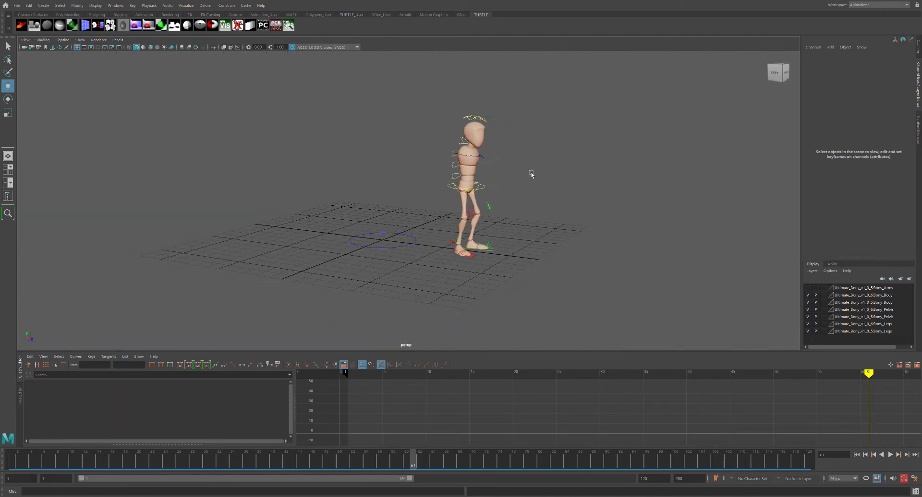
{"action": "left_click_drag", "start_coordinate": [532, 179], "coordinate": [519, 229], "text": "alt"}
{"action": "left_click_drag", "start_coordinate": [408, 461], "coordinate": [12, 460]}
{"action": "key", "text": "alt+v"}
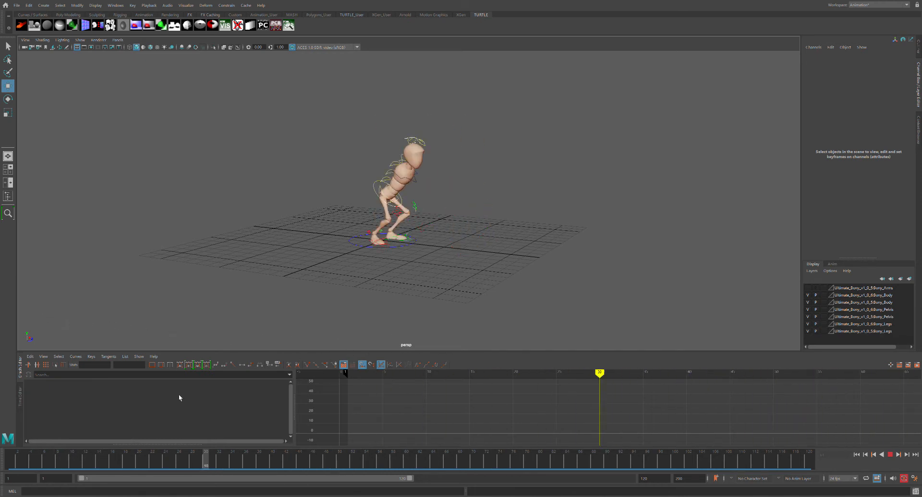
{"action": "key", "text": "Escape"}
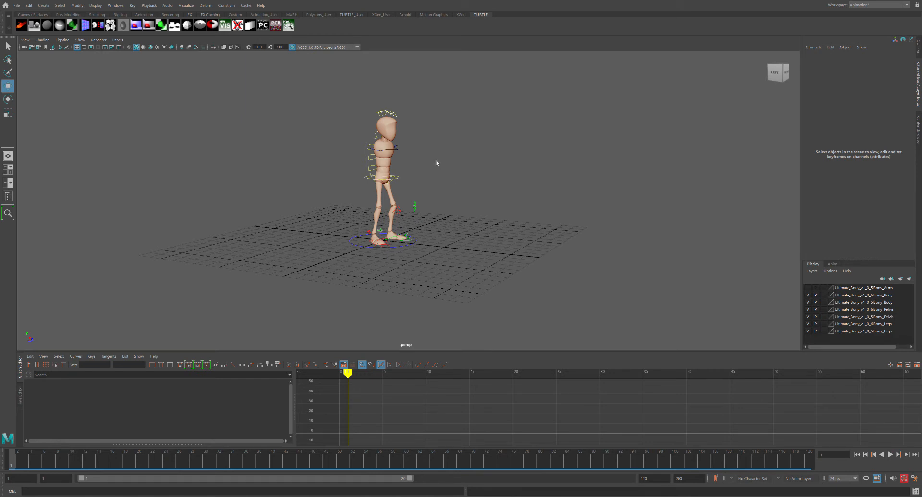
Lower the root control at frame 26 in the side view to deepen the crouch, and key it
{"action": "key", "text": "space"}
{"action": "key", "text": "space"}
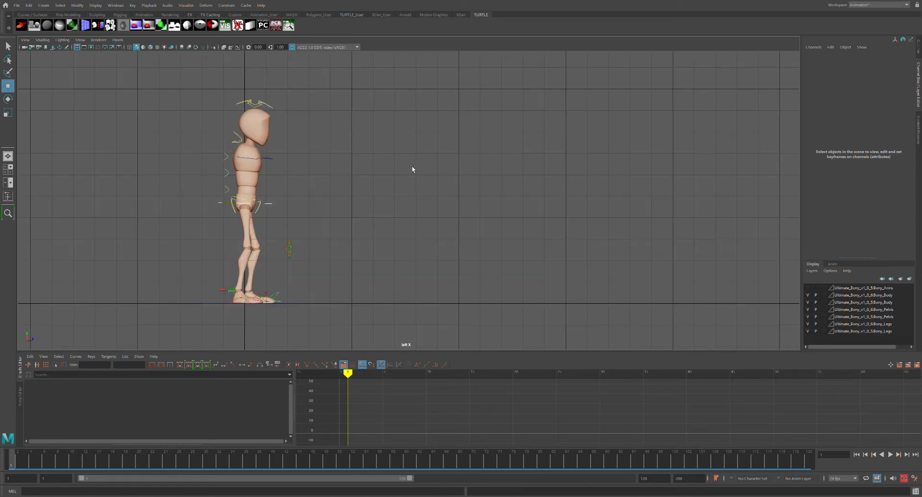
{"action": "right_click_drag", "start_coordinate": [385, 187], "coordinate": [375, 208], "text": "alt"}
{"action": "key", "text": "alt+v"}
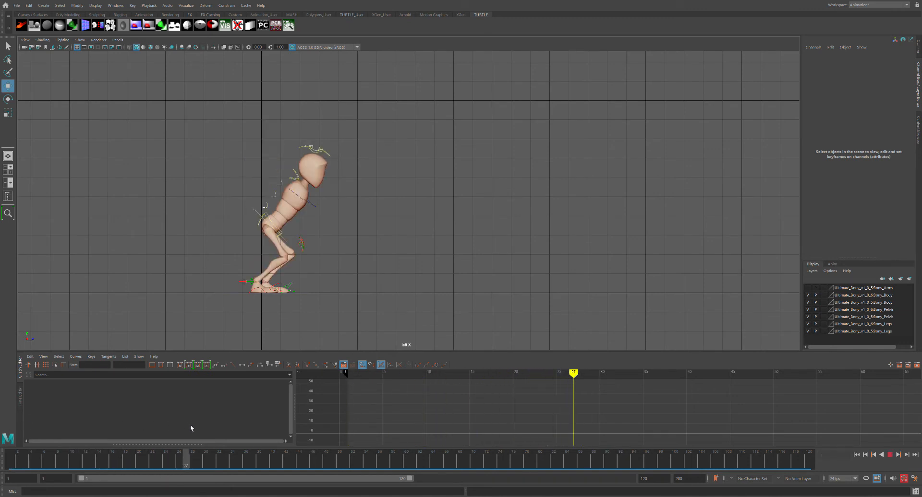
{"action": "key", "text": "alt+v"}
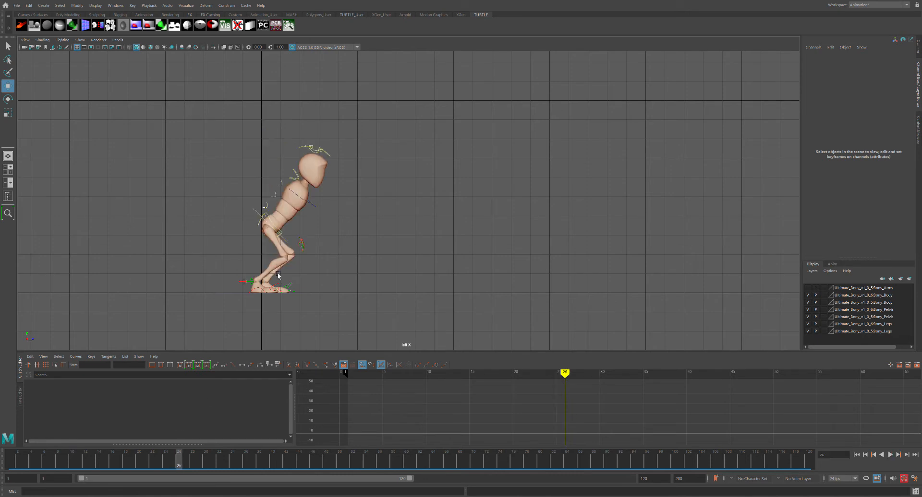
{"action": "left_click", "coordinate": [262, 213]}
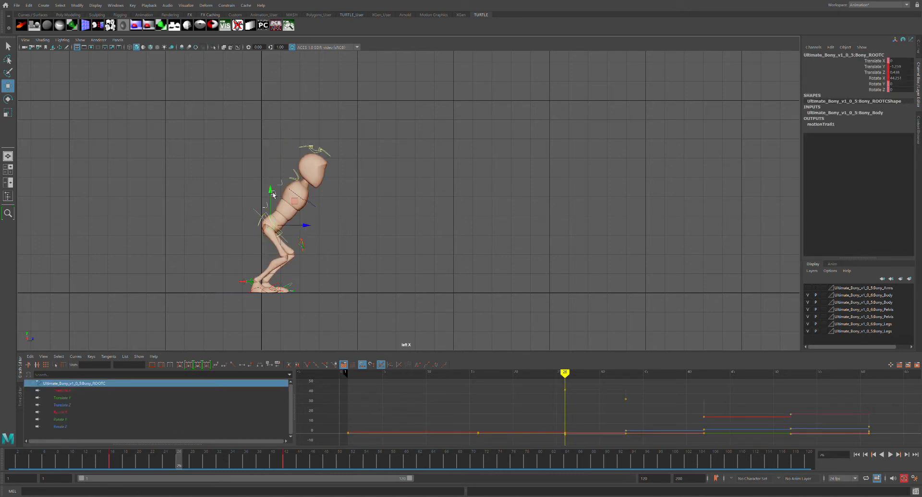
{"action": "left_click_drag", "start_coordinate": [273, 192], "coordinate": [277, 204]}
{"action": "key", "text": "s"}
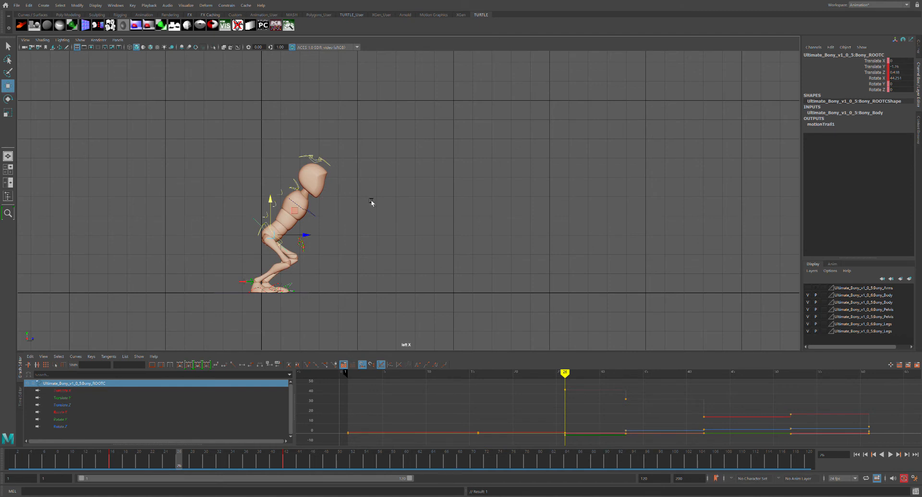
{"action": "left_click", "coordinate": [370, 200]}
Rotate the two lower spine controls, Spine01 and Spine02, backward at frame 26 to raise the crouched torso
{"action": "left_click_drag", "start_coordinate": [263, 186], "coordinate": [288, 220]}
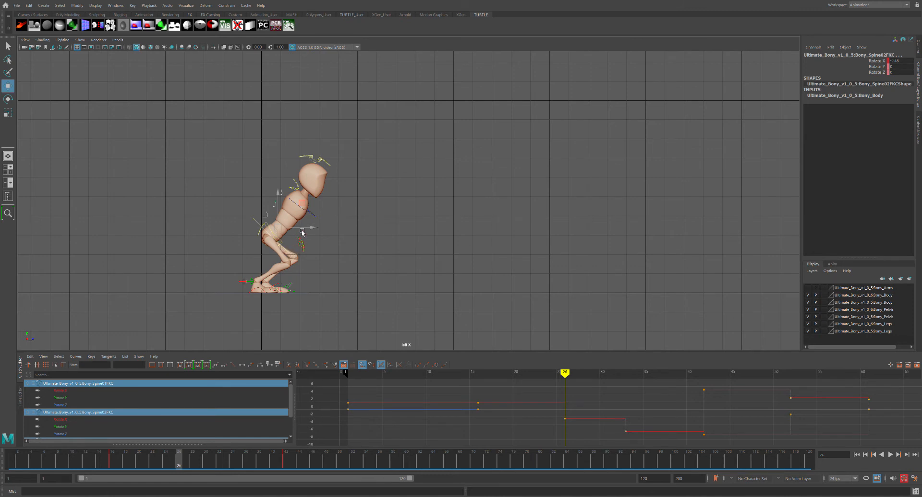
{"action": "left_click", "coordinate": [394, 234]}
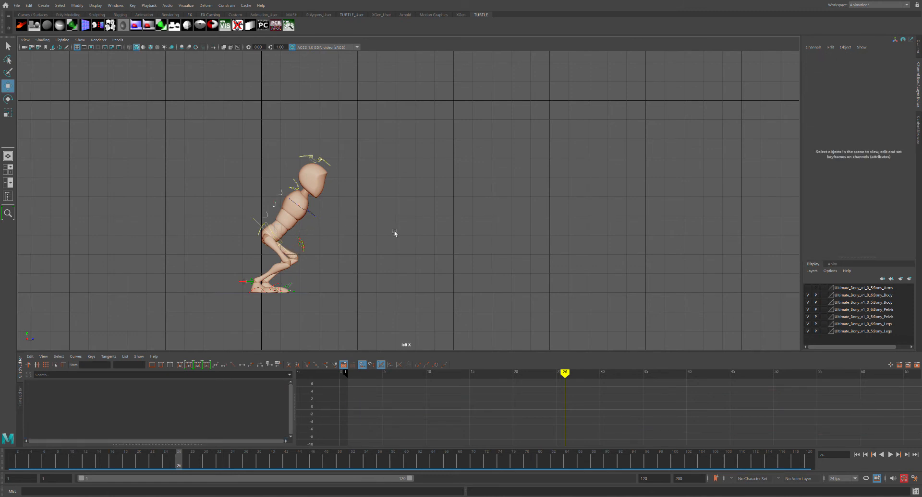
{"action": "left_click_drag", "start_coordinate": [268, 188], "coordinate": [284, 216]}
{"action": "key", "text": "e"}
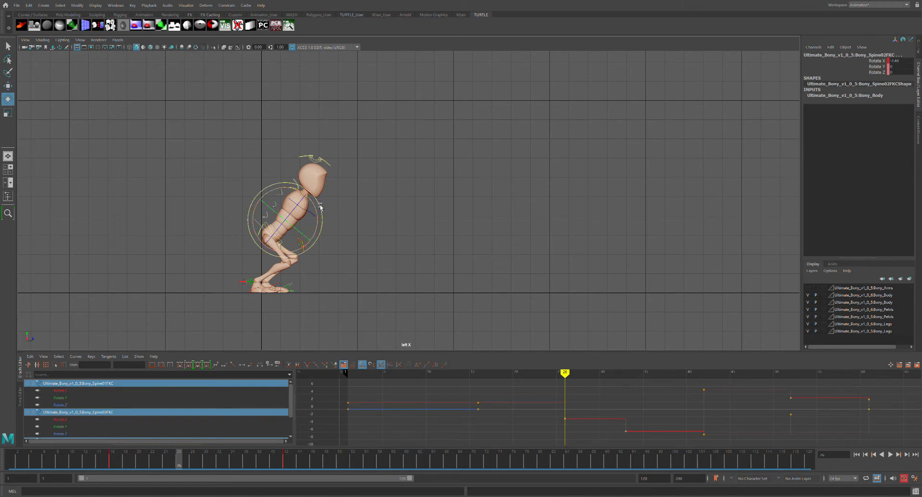
{"action": "left_click_drag", "start_coordinate": [325, 203], "coordinate": [324, 201]}
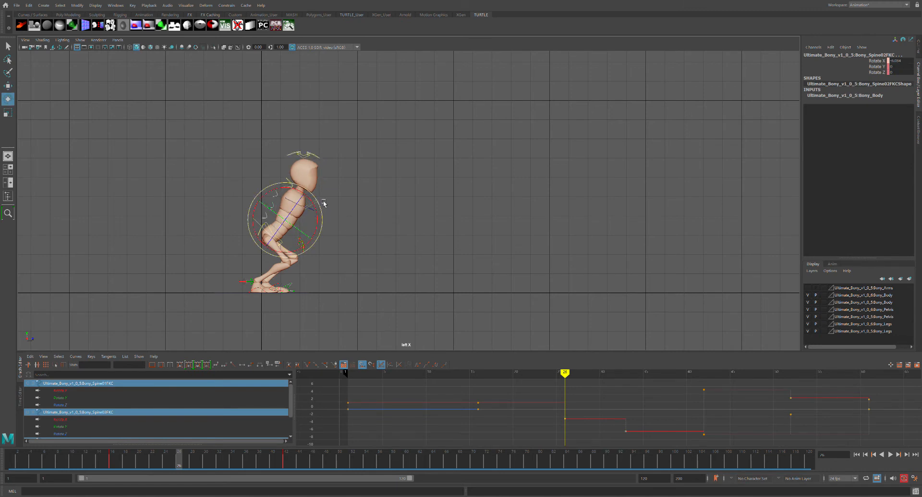
{"action": "left_click", "coordinate": [332, 197]}
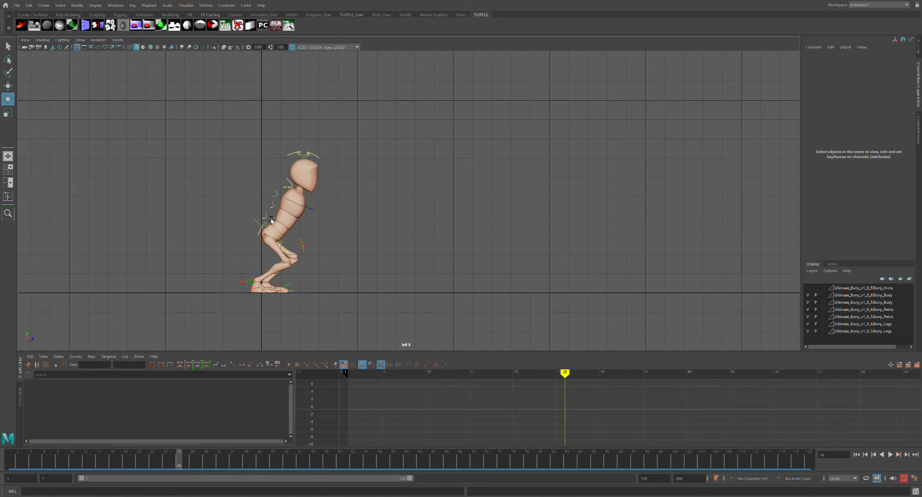
Rotate the Spine03 control forward at frame 26 to curve the upper back in the crouch
{"action": "left_click", "coordinate": [280, 216]}
{"action": "left_click_drag", "start_coordinate": [306, 210], "coordinate": [329, 201]}
{"action": "left_click", "coordinate": [344, 210]}
{"action": "left_click", "coordinate": [328, 202]}
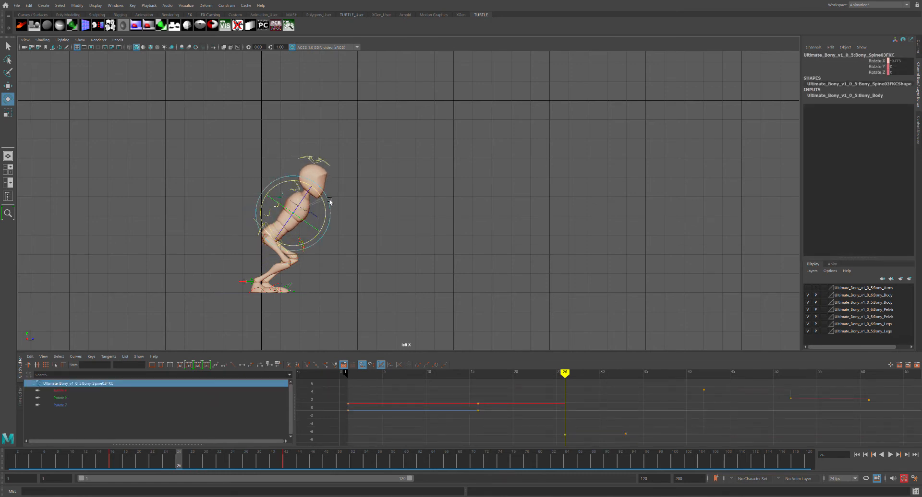
{"action": "left_click", "coordinate": [350, 200]}
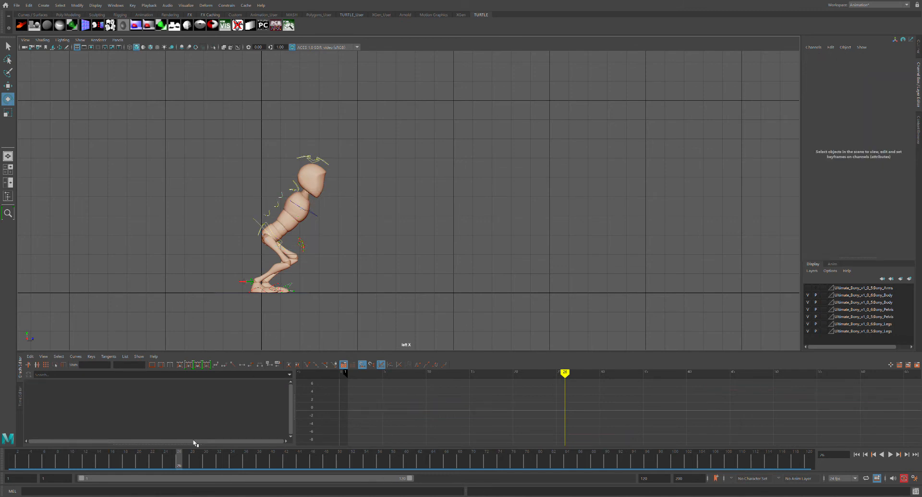
Move the root control slightly forward and down at frame 33 to adjust the take-off pose
{"action": "left_click_drag", "start_coordinate": [216, 130], "coordinate": [349, 290]}
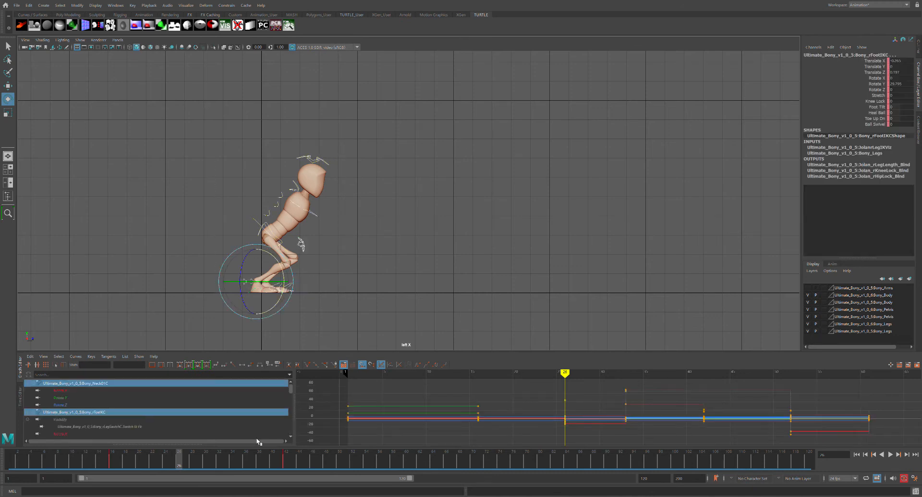
{"action": "key", "text": "alt+v"}
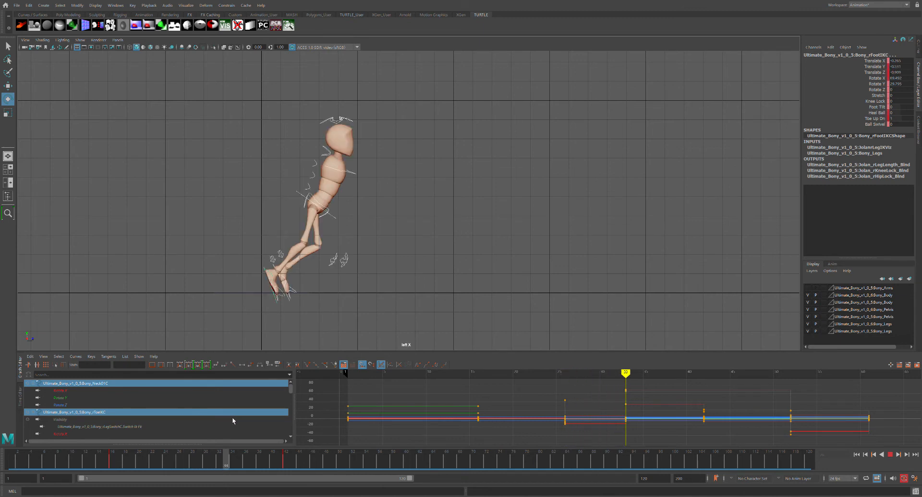
{"action": "key", "text": "Escape"}
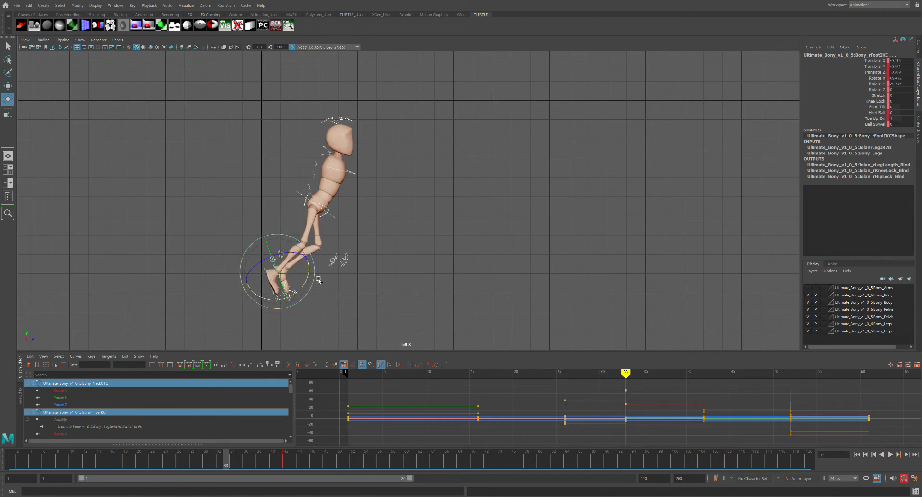
{"action": "left_click", "coordinate": [341, 220]}
{"action": "left_click", "coordinate": [341, 209]}
{"action": "key", "text": "w"}
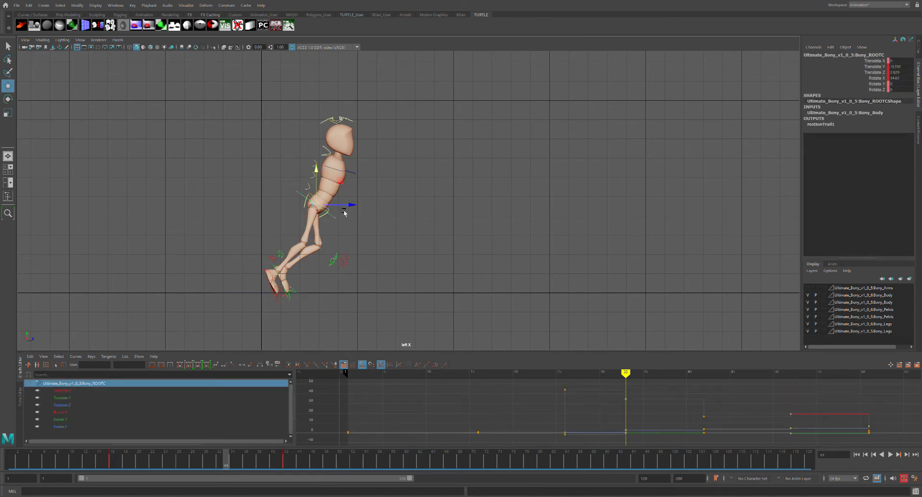
{"action": "left_click_drag", "start_coordinate": [354, 206], "coordinate": [359, 209]}
{"action": "left_click_drag", "start_coordinate": [324, 173], "coordinate": [320, 175]}
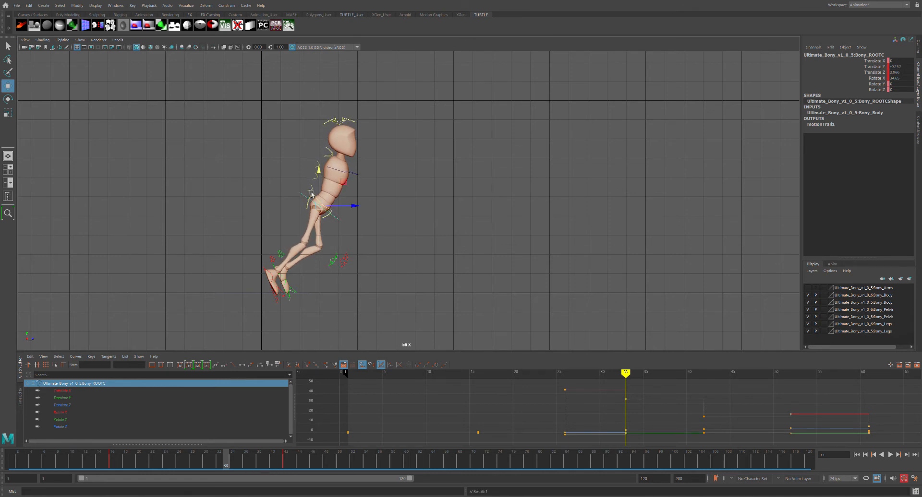
Play back the jump, go to frame 42, and unhide the root's motion trail through the Outliner's motion trail handle
{"action": "key", "text": "alt+v"}
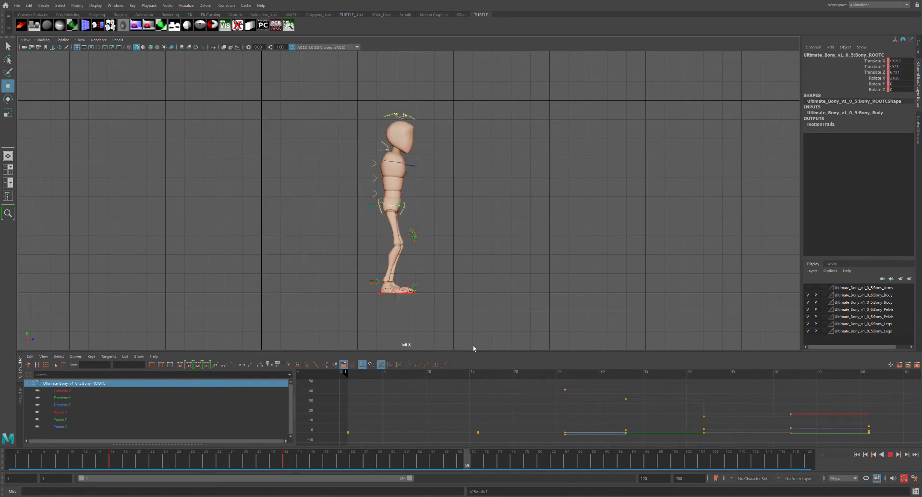
{"action": "key", "text": "alt+comma"}
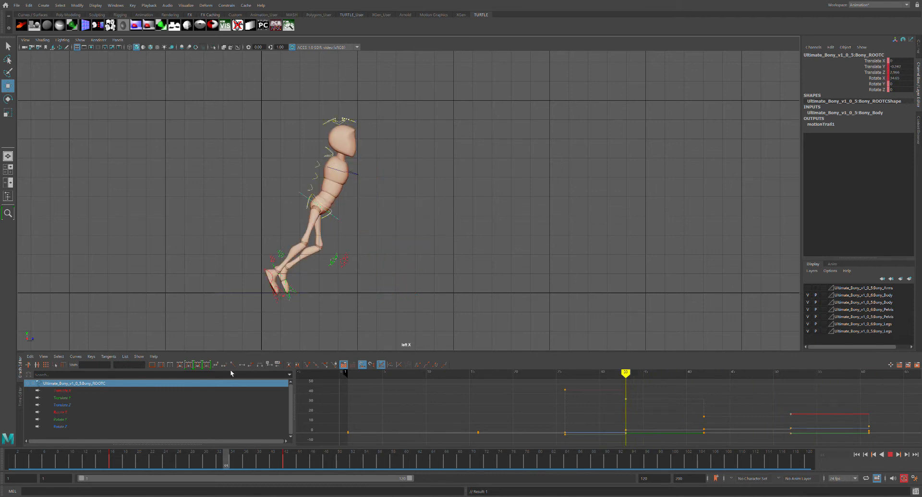
{"action": "left_click_drag", "start_coordinate": [230, 370], "coordinate": [287, 323]}
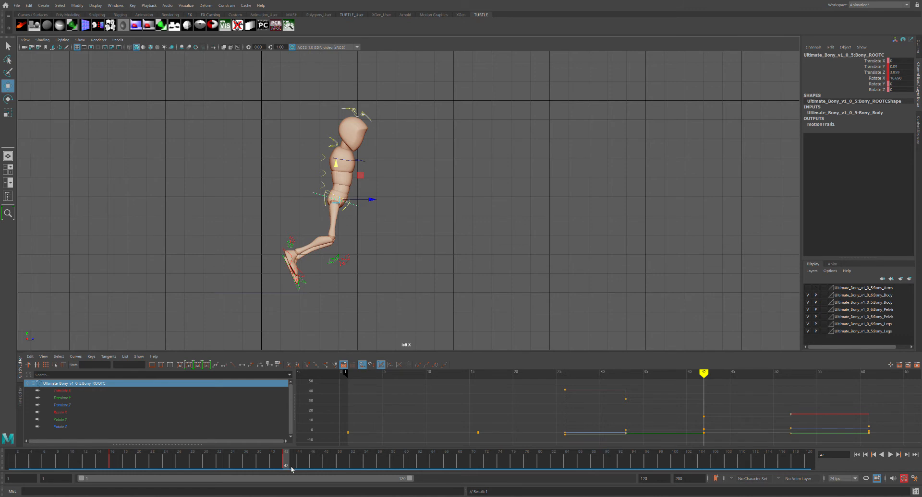
{"action": "left_click", "coordinate": [8, 196]}
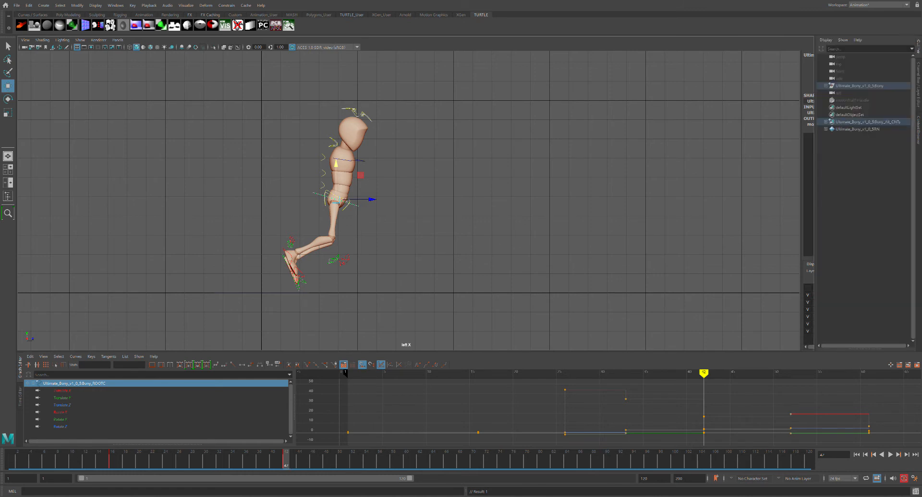
{"action": "left_click", "coordinate": [852, 100]}
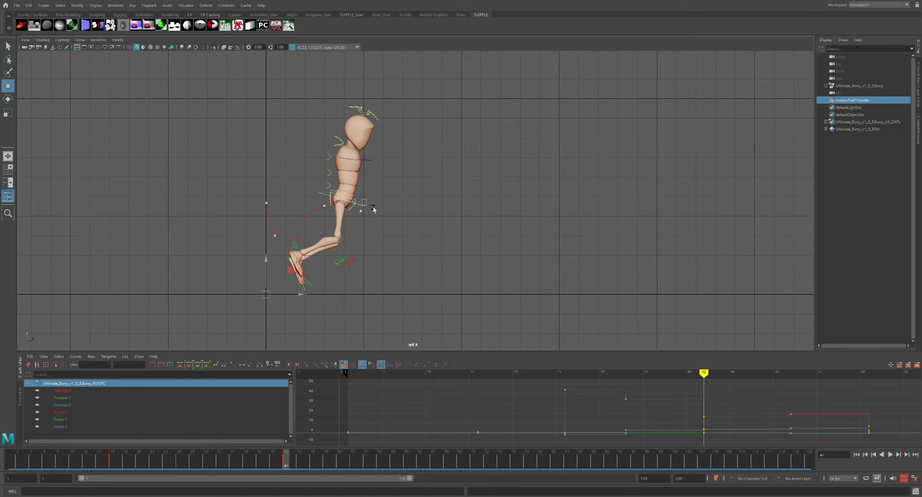
Move the root control forward and up at frame 42 to raise and extend the mid-air pose
{"action": "left_click", "coordinate": [375, 212]}
{"action": "middle_click_drag", "start_coordinate": [375, 212], "coordinate": [379, 184]}
{"action": "left_click_drag", "start_coordinate": [365, 172], "coordinate": [368, 164]}
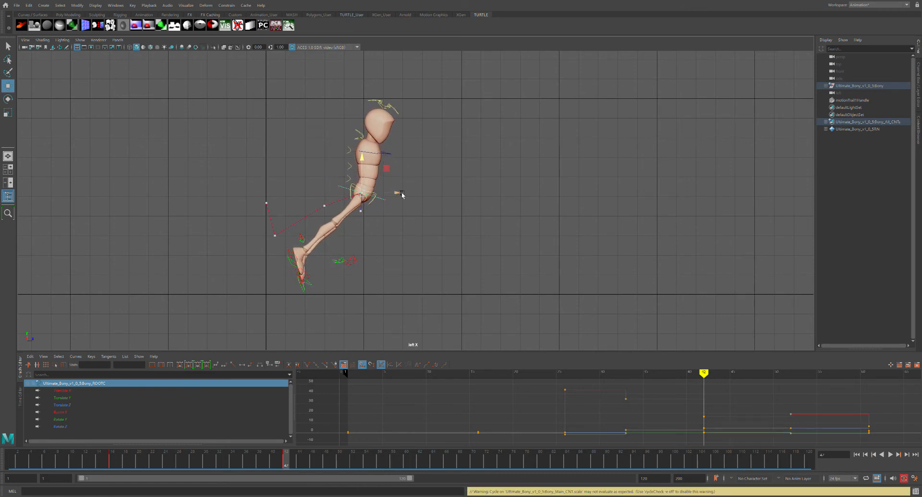
{"action": "left_click_drag", "start_coordinate": [400, 194], "coordinate": [407, 195]}
{"action": "left_click", "coordinate": [373, 166]}
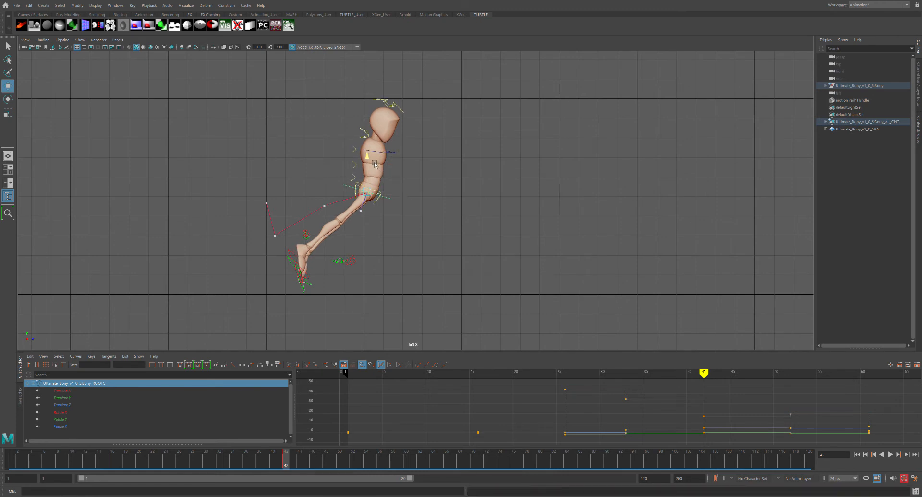
{"action": "left_click_drag", "start_coordinate": [289, 459], "coordinate": [294, 376]}
{"action": "middle_click_drag", "start_coordinate": [374, 166], "coordinate": [374, 162]}
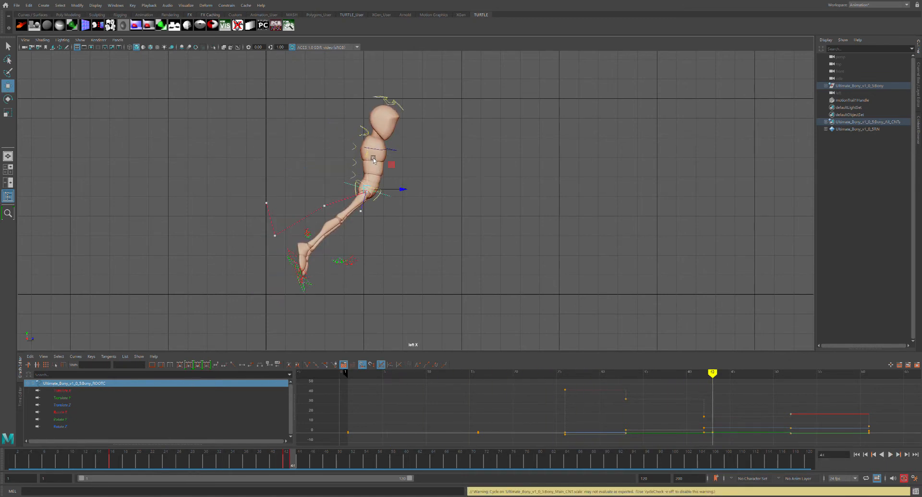
{"action": "left_click", "coordinate": [291, 471]}
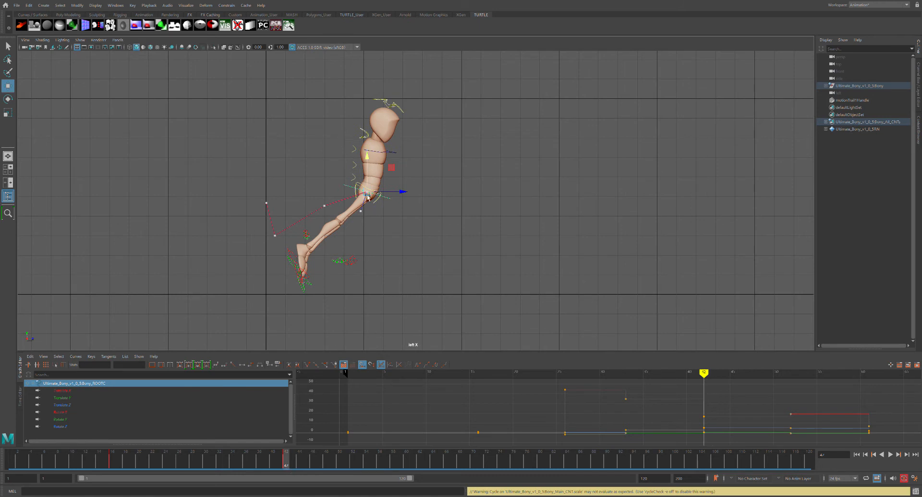
{"action": "middle_click_drag", "start_coordinate": [375, 165], "coordinate": [374, 162]}
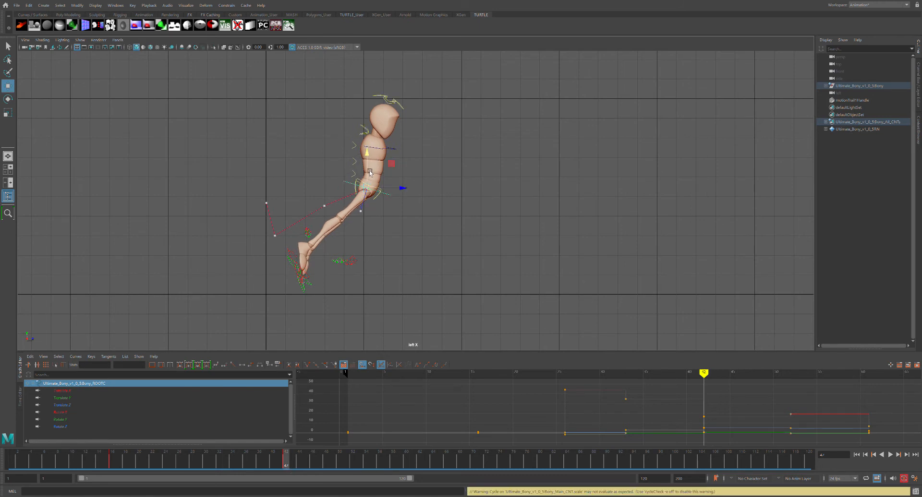
Play back the jump and try moving the root control forward in the landing pose at frame 52
{"action": "key", "text": "alt+v"}
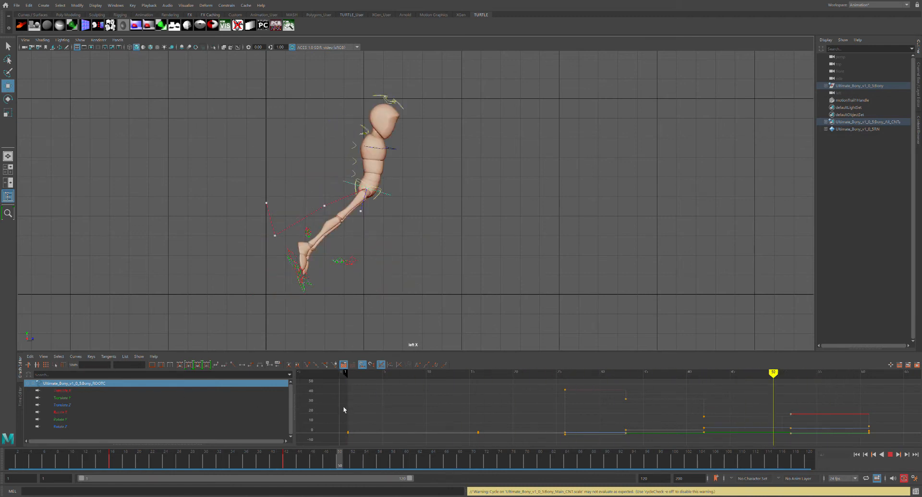
{"action": "key", "text": "alt+v"}
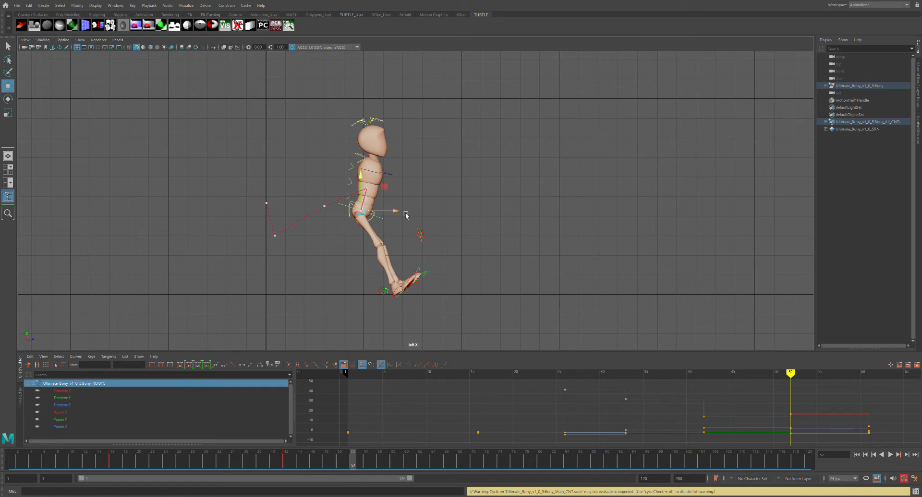
{"action": "left_click_drag", "start_coordinate": [407, 214], "coordinate": [458, 219]}
{"action": "key", "text": "ctrl+z"}
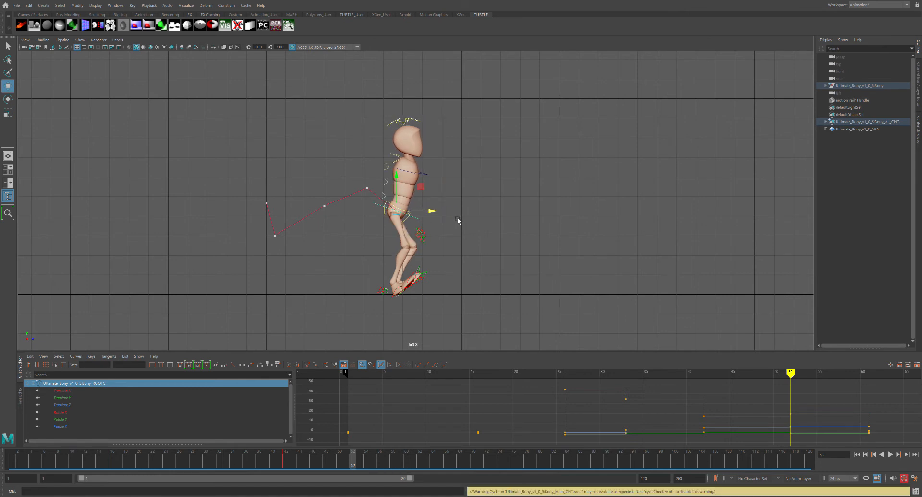
{"action": "key", "text": "ctrl+z"}
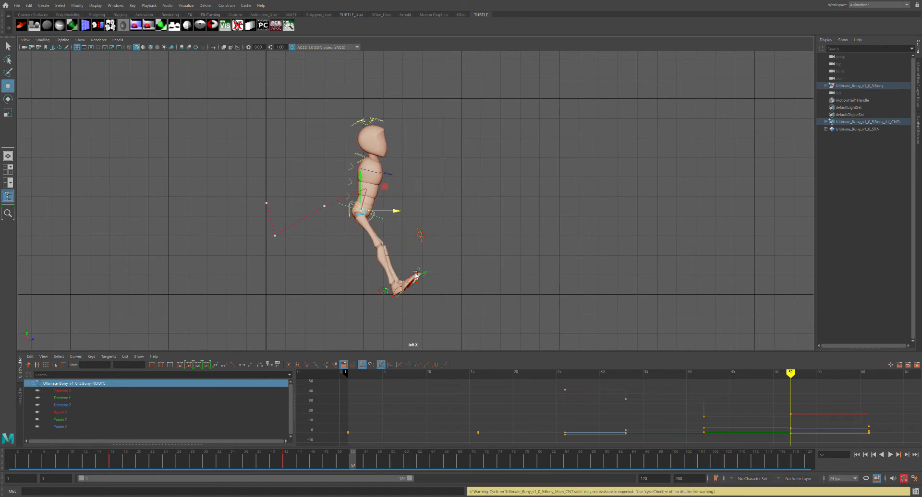
Raise the root's Translate Z key at frame 52 to about 6.8, shifting the body forward over the feet, and go to frame 61
{"action": "left_click", "coordinate": [77, 406]}
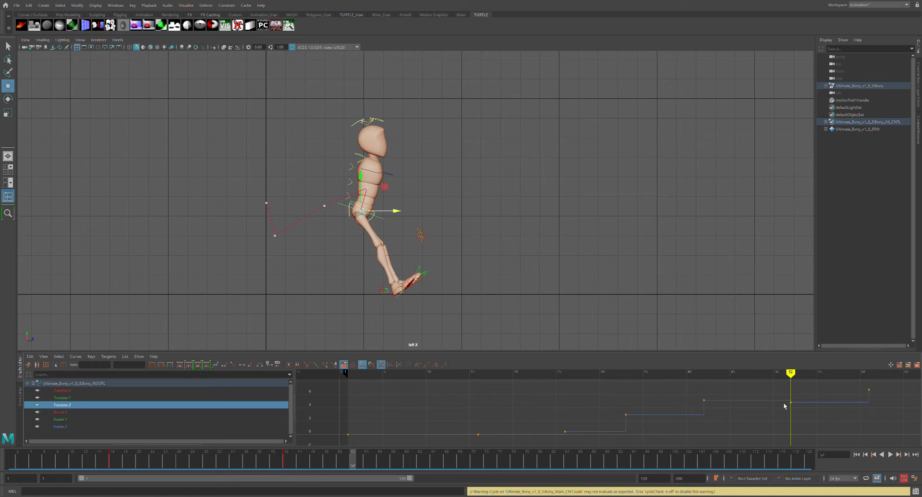
{"action": "left_click_drag", "start_coordinate": [801, 412], "coordinate": [802, 412]}
{"action": "key", "text": "f"}
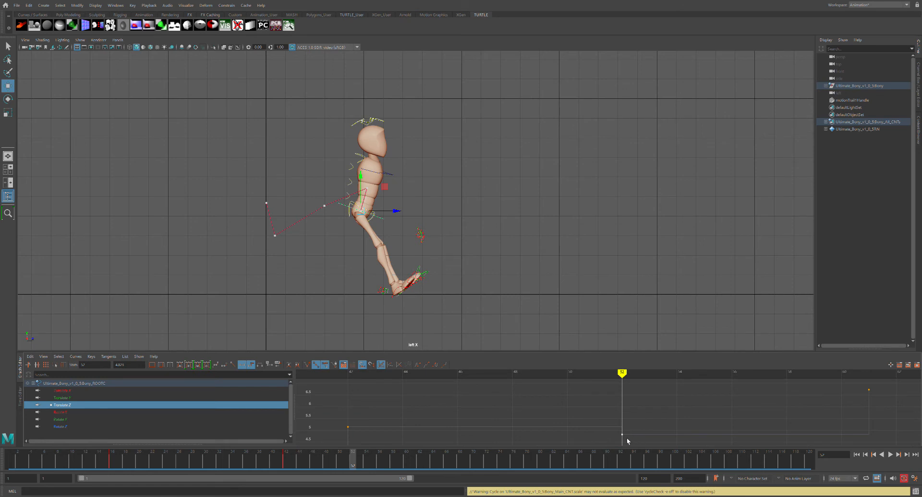
{"action": "mouse_move", "coordinate": [627, 438]}
{"action": "middle_mouse_down", "text": "shift"}
{"action": "mouse_move", "coordinate": [650, 436]}
{"action": "mouse_move", "coordinate": [628, 444]}
{"action": "middle_mouse_up", "text": "shift"}
{"action": "mouse_move", "coordinate": [643, 440]}
{"action": "middle_mouse_down", "text": "shift"}
{"action": "mouse_move", "coordinate": [655, 436]}
{"action": "mouse_move", "coordinate": [635, 443]}
{"action": "middle_mouse_up", "text": "shift"}
{"action": "middle_click_drag", "start_coordinate": [628, 441], "coordinate": [630, 389], "text": "shift"}
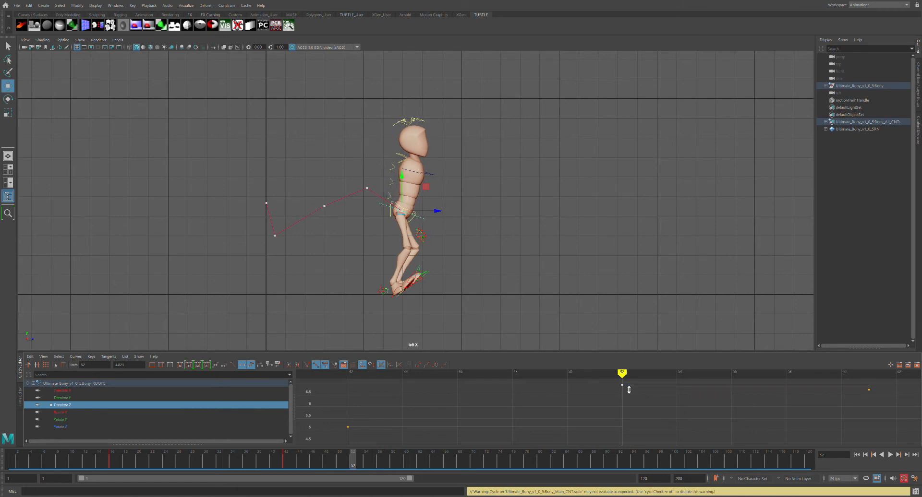
{"action": "scroll", "coordinate": [673, 409], "scroll_direction": "down", "scroll_amount": 3}
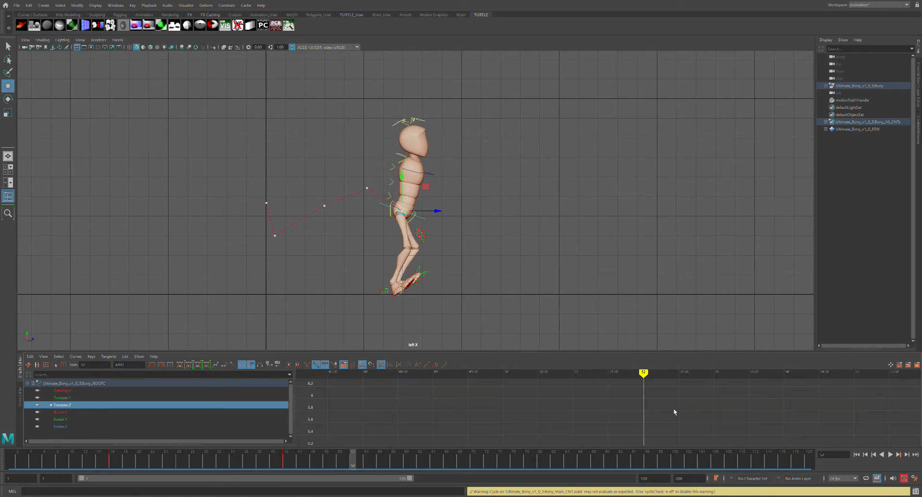
{"action": "left_click_drag", "start_coordinate": [360, 458], "coordinate": [416, 451]}
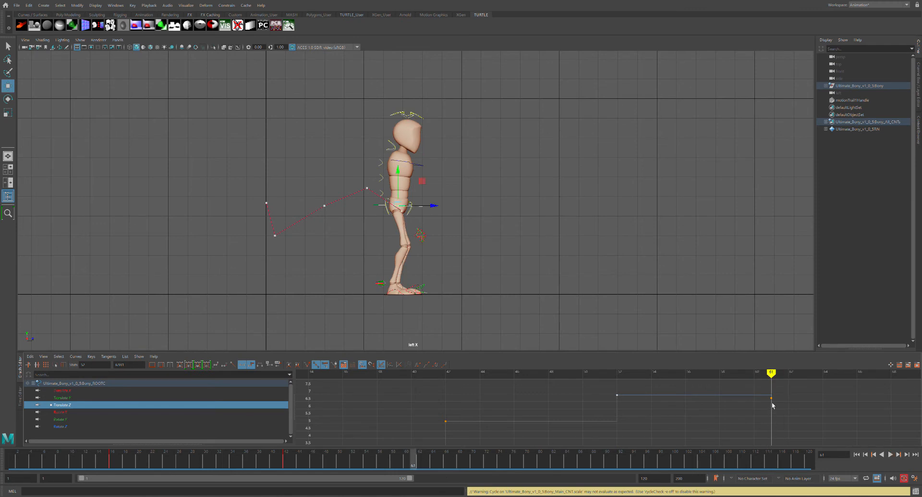
Undo the recent edits to the root control's movement, including the latest vertical adjustment at frame 42
{"action": "key", "text": "ctrl+z"}
{"action": "key", "text": "ctrl+z"}
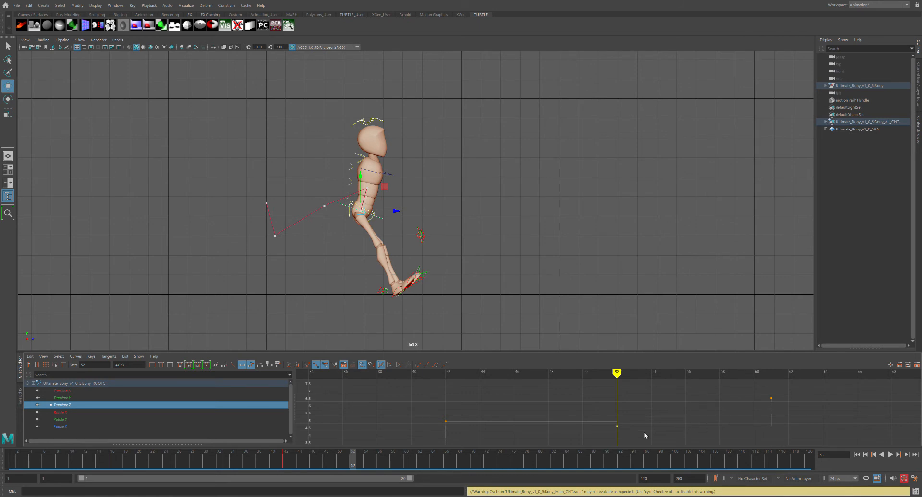
{"action": "key", "text": "ctrl+z"}
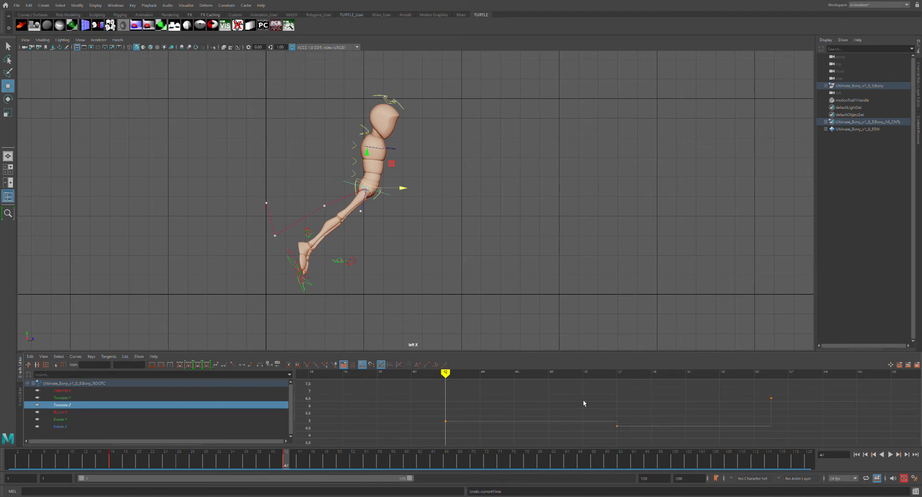
{"action": "middle_click_drag", "start_coordinate": [447, 233], "coordinate": [449, 241]}
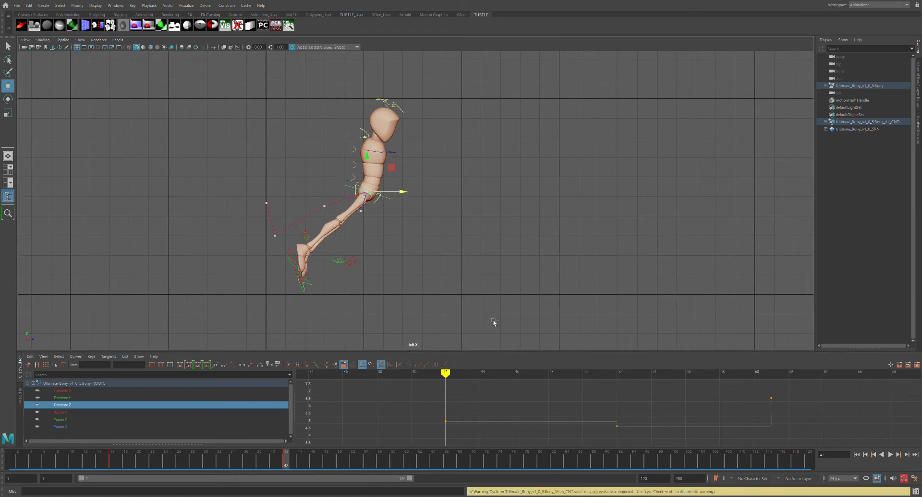
{"action": "key", "text": "ctrl+z"}
{"action": "key", "text": "ctrl+z"}
Raise the root control's Translate Z keys at frames 42, 52 and 61 together to shift the body forward
{"action": "scroll", "coordinate": [566, 416], "scroll_direction": "down", "scroll_amount": 2}
{"action": "middle_click_drag", "start_coordinate": [678, 428], "coordinate": [626, 416], "text": "alt"}
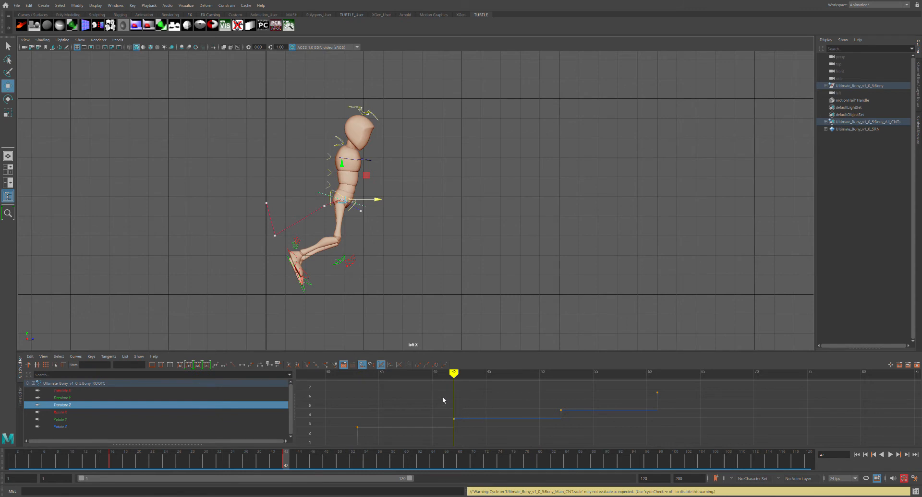
{"action": "left_click_drag", "start_coordinate": [438, 387], "coordinate": [679, 425]}
{"action": "left_click_drag", "start_coordinate": [539, 417], "coordinate": [681, 423]}
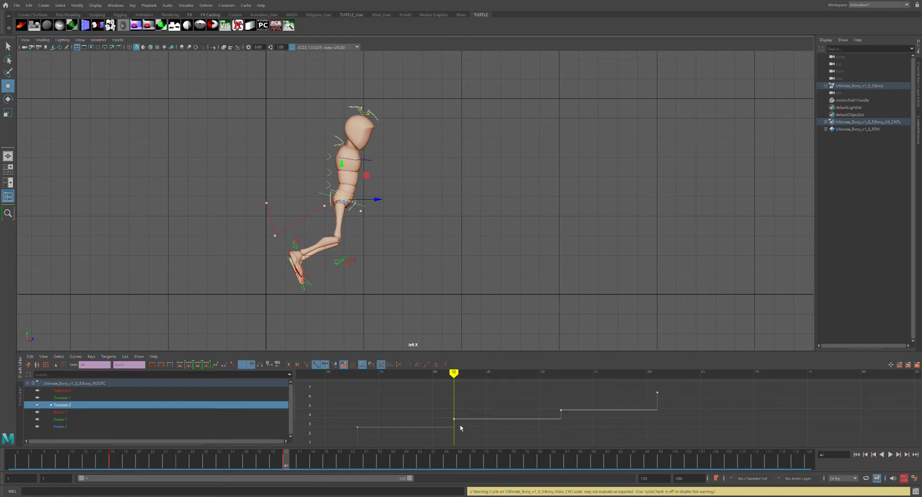
{"action": "middle_click_drag", "start_coordinate": [459, 422], "coordinate": [460, 410], "text": "shift"}
{"action": "key", "text": "f"}
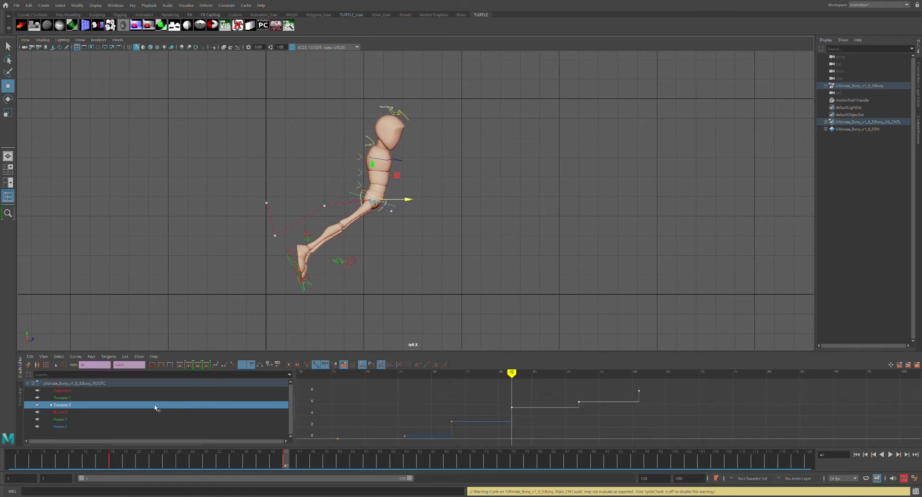
Raise the root control's Translate Y key at frame 42 to lift the body higher at the jump's peak
{"action": "key", "text": "Up"}
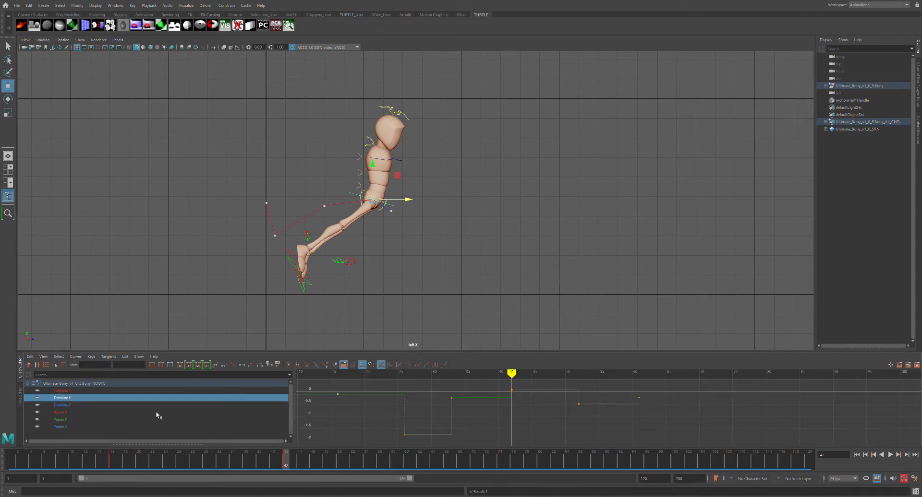
{"action": "left_click", "coordinate": [510, 391]}
{"action": "middle_click_drag", "start_coordinate": [516, 395], "coordinate": [509, 380], "text": "shift"}
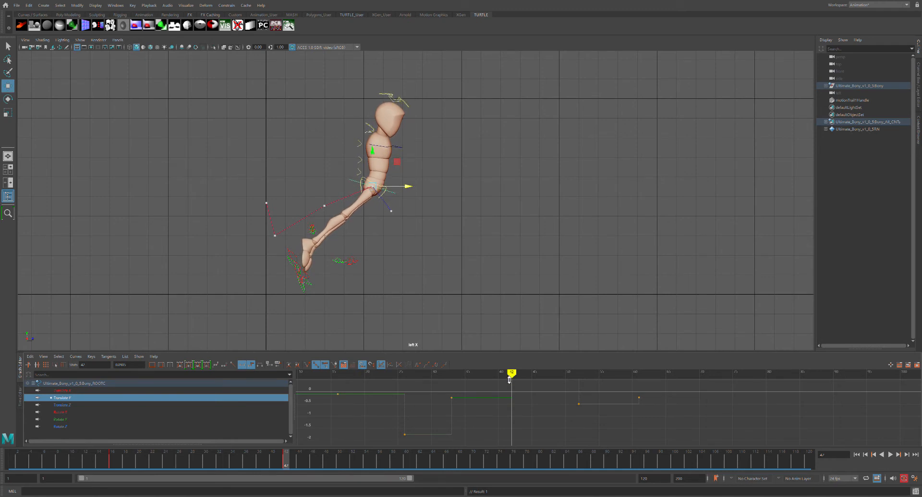
Raise the root's Translate Z keys at frames 52 and 61 to carry the landing further forward, and play back the jump
{"action": "left_click", "coordinate": [76, 406]}
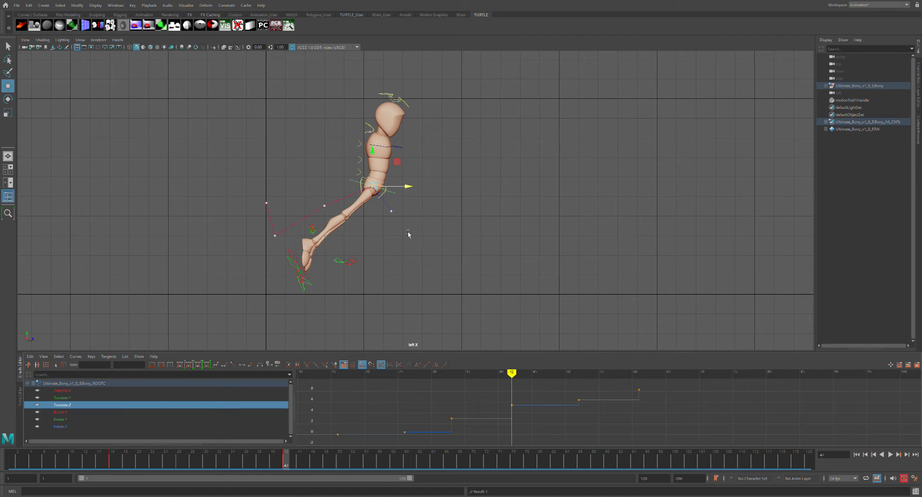
{"action": "left_click_drag", "start_coordinate": [570, 385], "coordinate": [659, 404]}
{"action": "middle_click_drag", "start_coordinate": [585, 407], "coordinate": [582, 393]}
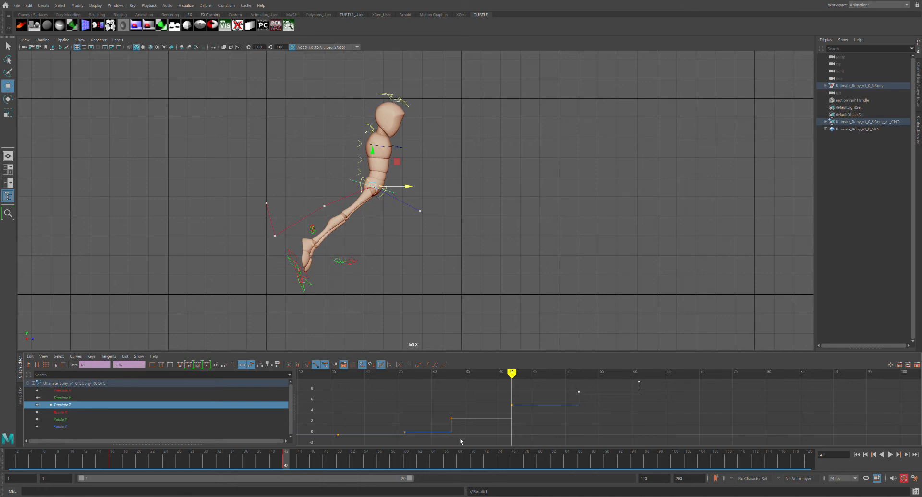
{"action": "key", "text": "alt+v"}
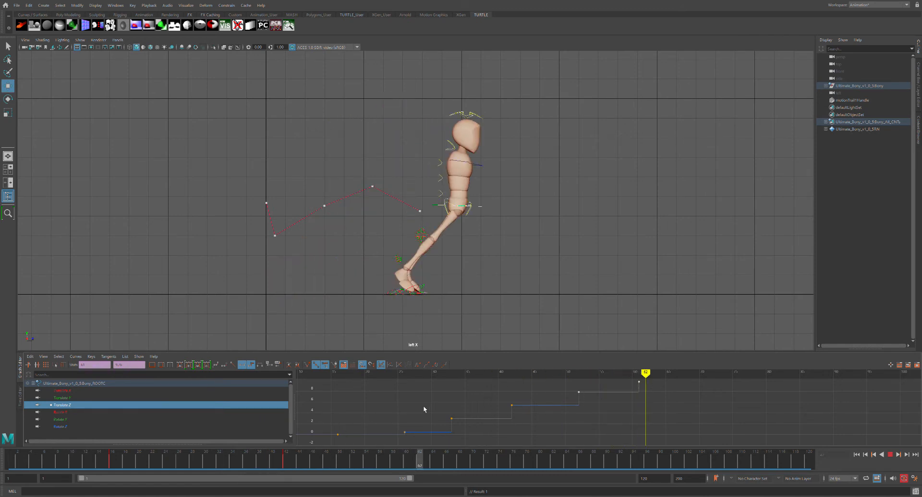
{"action": "key", "text": "alt+v"}
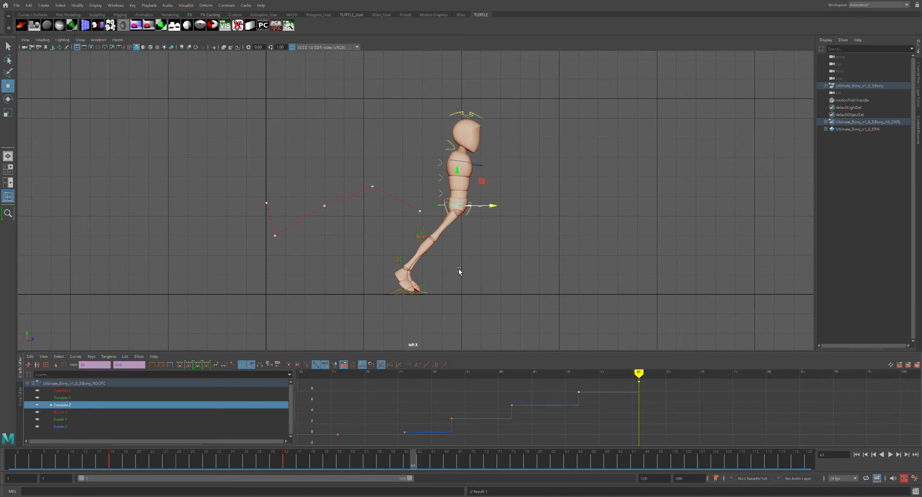
Rename the motion trail handle as Hip
{"action": "left_click", "coordinate": [857, 102]}
{"action": "double_click", "coordinate": [856, 103]}
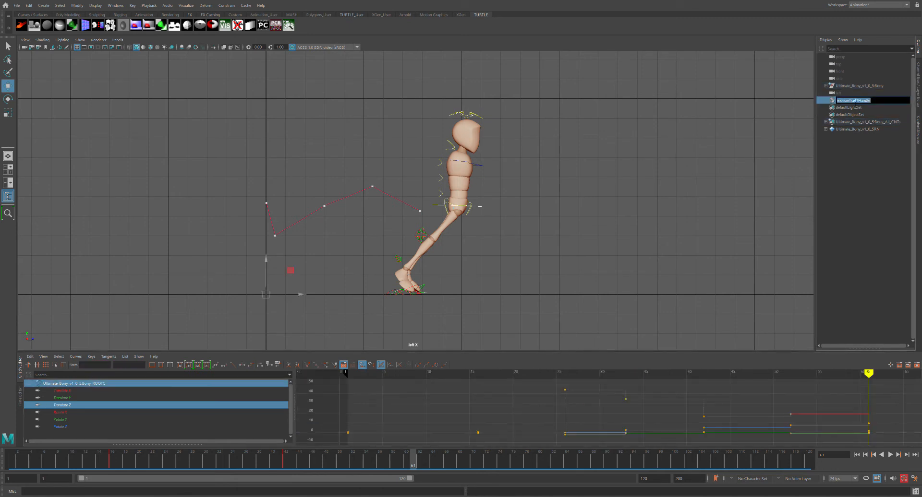
{"action": "type", "text": "Hip"}
{"action": "key", "text": "Return"}
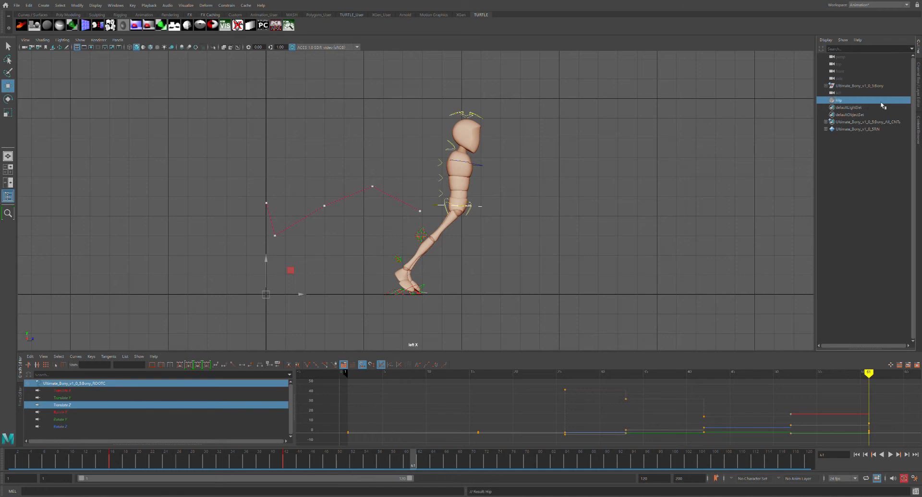
Set the End Time of the Hip motion trail's motionTrail1 input to 90
{"action": "left_click", "coordinate": [917, 85]}
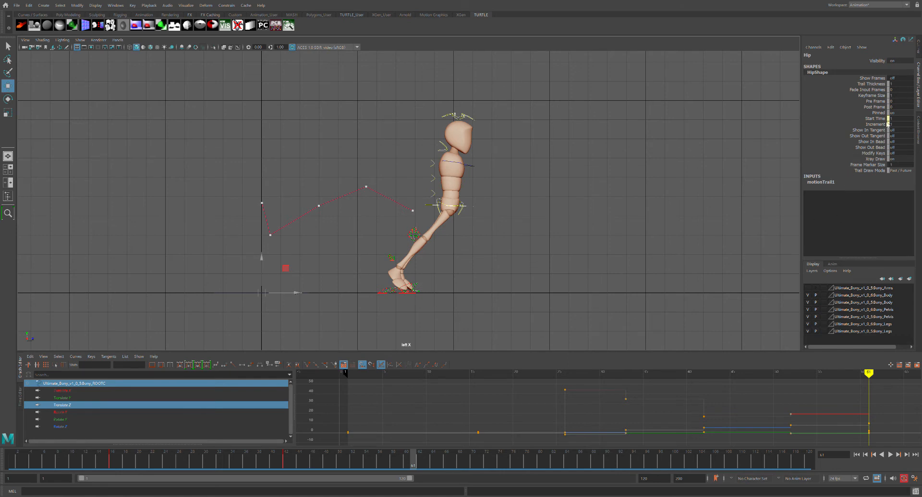
{"action": "left_click", "coordinate": [821, 183]}
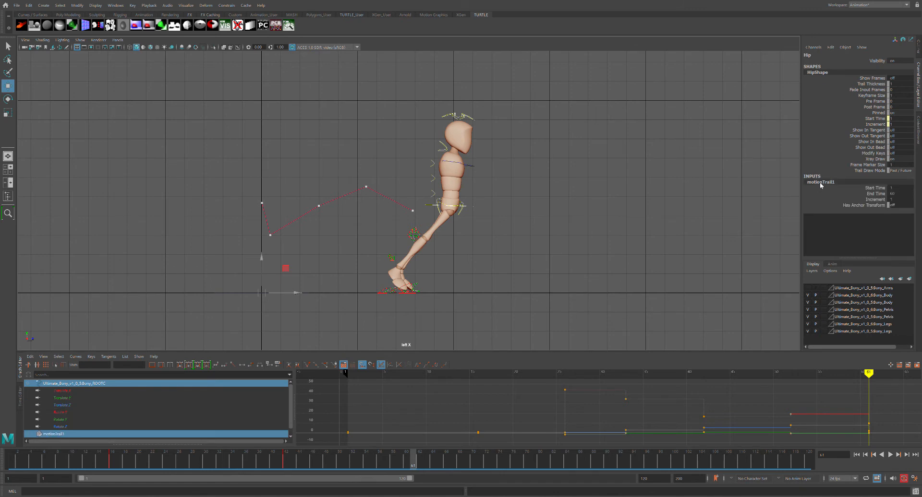
{"action": "left_click", "coordinate": [901, 195]}
{"action": "left_click_drag", "start_coordinate": [894, 194], "coordinate": [885, 192]}
{"action": "type", "text": "90"}
{"action": "key", "text": "Return"}
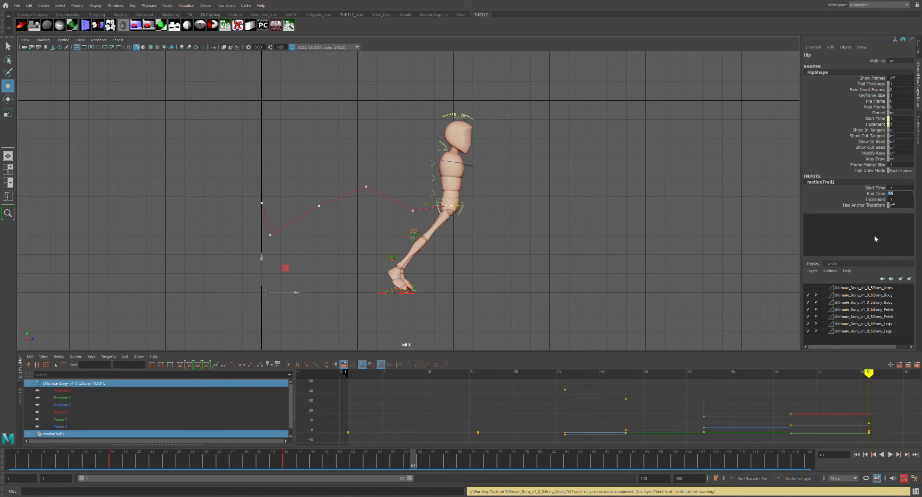
Set both the playback range end and the animation end to frame 90, and go to frame 42
{"action": "left_click_drag", "start_coordinate": [669, 481], "coordinate": [632, 482]}
{"action": "type", "text": "90"}
{"action": "key", "text": "Return"}
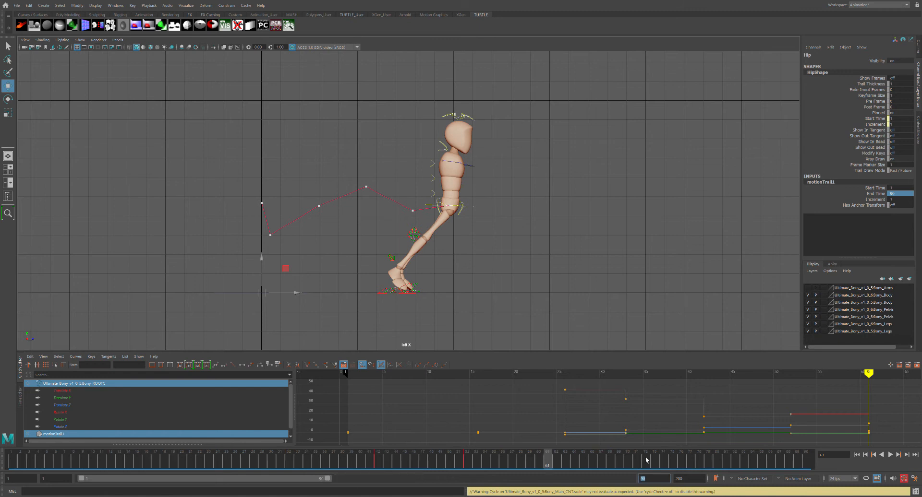
{"action": "left_click_drag", "start_coordinate": [685, 481], "coordinate": [675, 484]}
{"action": "type", "text": "90"}
{"action": "key", "text": "Return"}
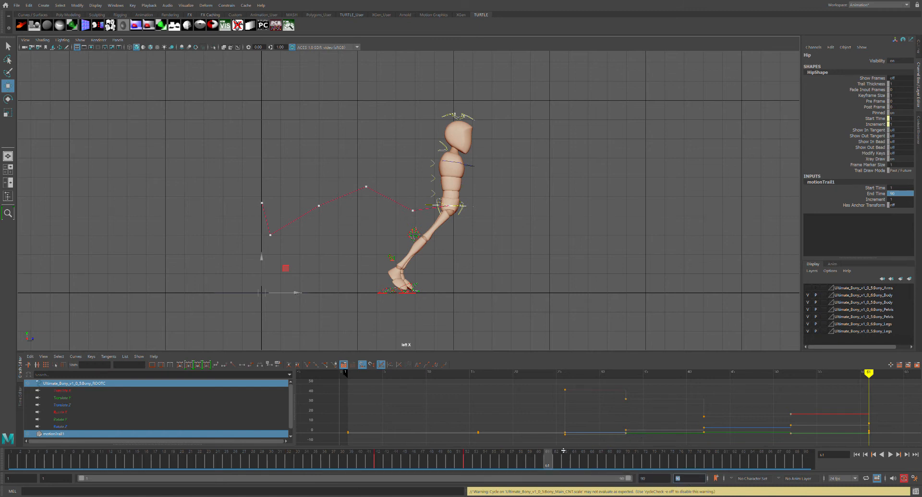
{"action": "left_click_drag", "start_coordinate": [552, 459], "coordinate": [384, 427]}
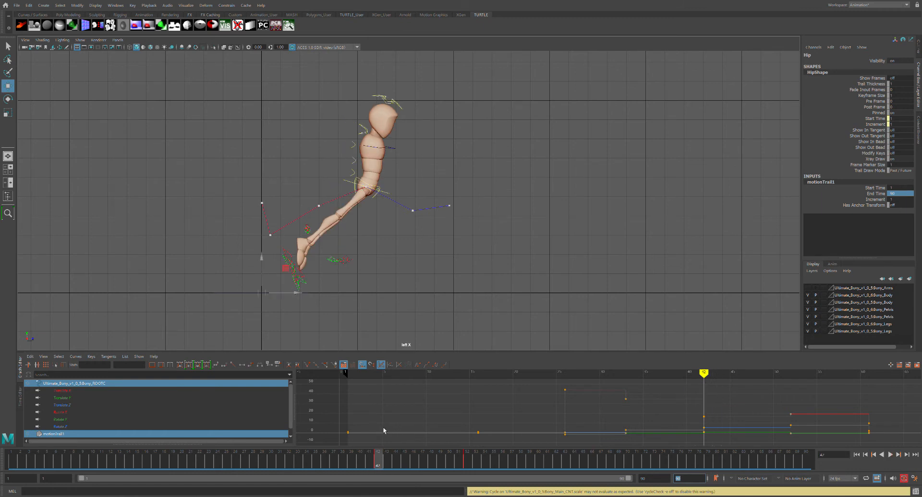
Try shifting the left foot IK control's Translate Z keys upward from frame 42 onward
{"action": "left_click", "coordinate": [297, 264]}
{"action": "left_click", "coordinate": [75, 406]}
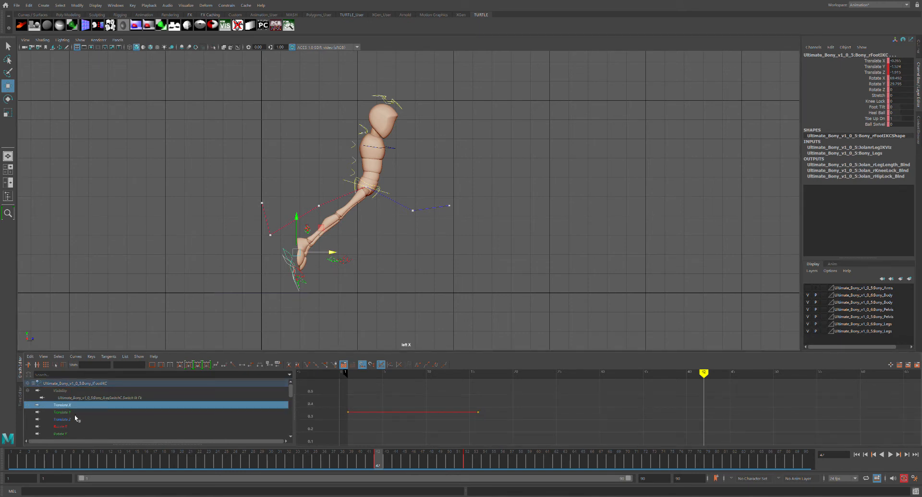
{"action": "left_click", "coordinate": [78, 413]}
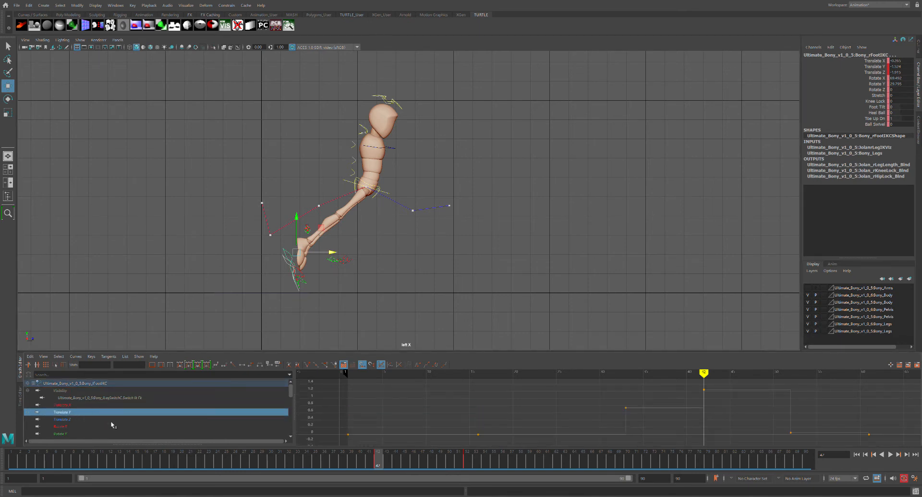
{"action": "left_click", "coordinate": [72, 425]}
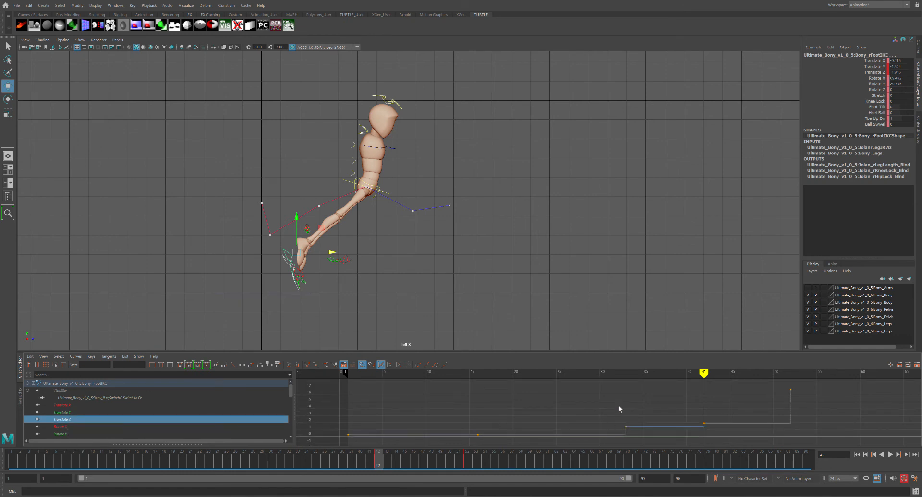
{"action": "left_click_drag", "start_coordinate": [614, 387], "coordinate": [814, 428]}
{"action": "mouse_move", "coordinate": [382, 467]}
{"action": "left_mouse_down"}
{"action": "mouse_move", "coordinate": [286, 469]}
{"action": "mouse_move", "coordinate": [390, 464]}
{"action": "mouse_move", "coordinate": [378, 465]}
{"action": "left_mouse_up"}
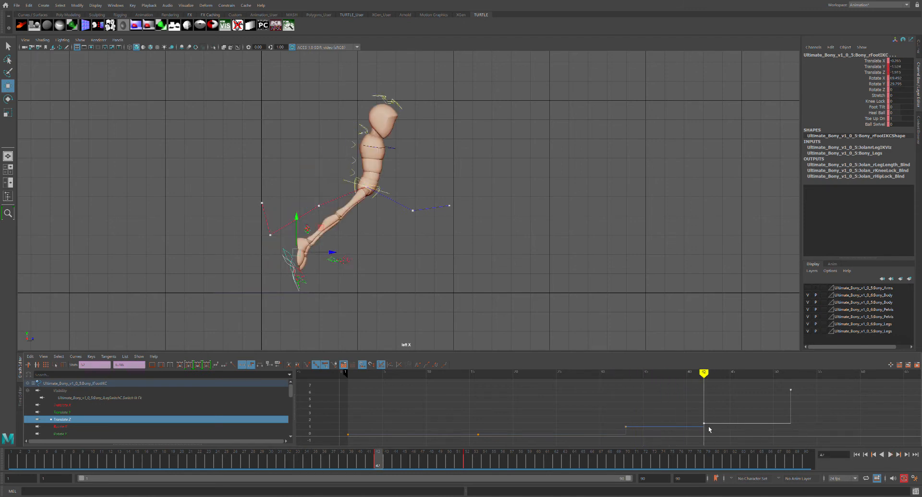
{"action": "middle_click_drag", "start_coordinate": [709, 429], "coordinate": [706, 412]}
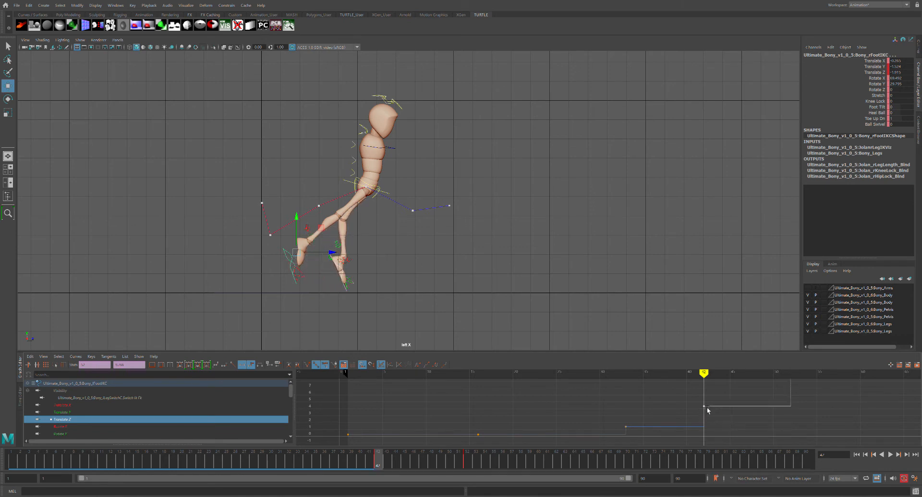
{"action": "key", "text": "ctrl+z"}
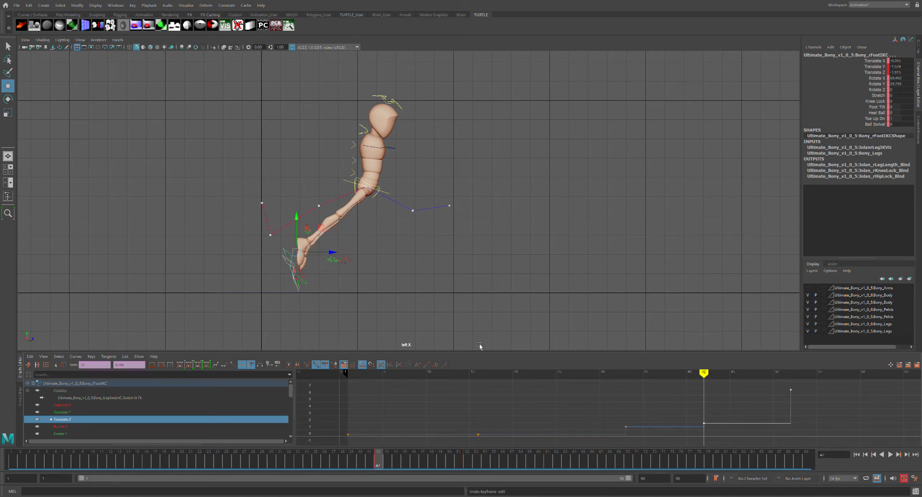
Move the knee IK controls forward and up at frame 42 so they sit in front of the body
{"action": "left_click", "coordinate": [338, 262]}
{"action": "middle_click_drag", "start_coordinate": [388, 266], "coordinate": [456, 273]}
{"action": "middle_click_drag", "start_coordinate": [422, 232], "coordinate": [414, 199]}
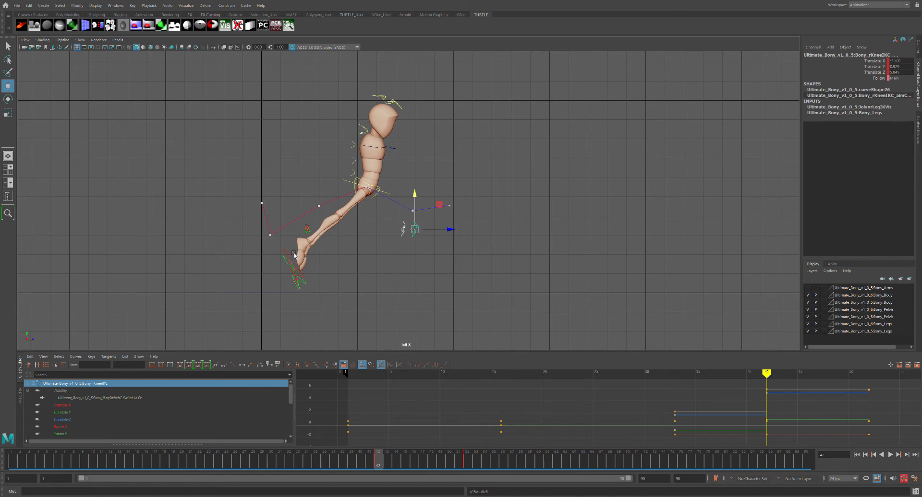
Raise the left foot IK control's Translate Z keys from frame 42 onward to bring that foot forward under the body
{"action": "left_click_drag", "start_coordinate": [280, 246], "coordinate": [293, 265]}
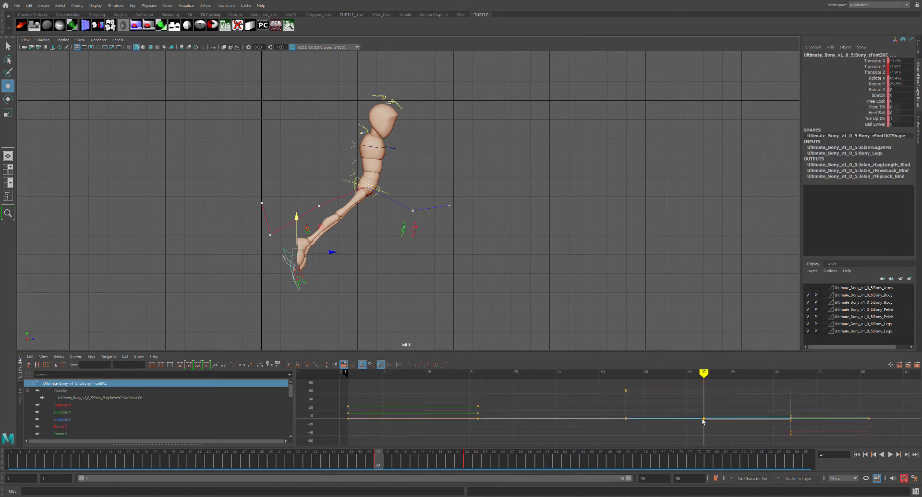
{"action": "left_click", "coordinate": [69, 420]}
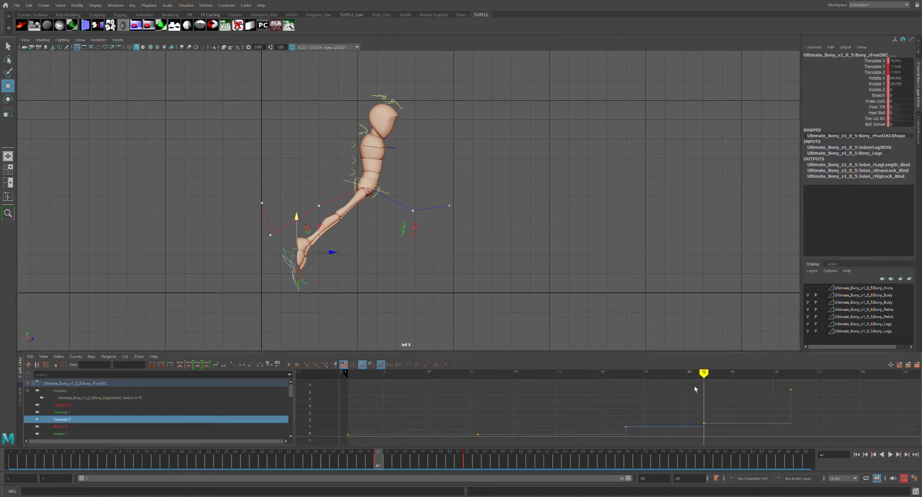
{"action": "left_click_drag", "start_coordinate": [687, 383], "coordinate": [807, 427]}
{"action": "middle_click_drag", "start_coordinate": [708, 425], "coordinate": [709, 408]}
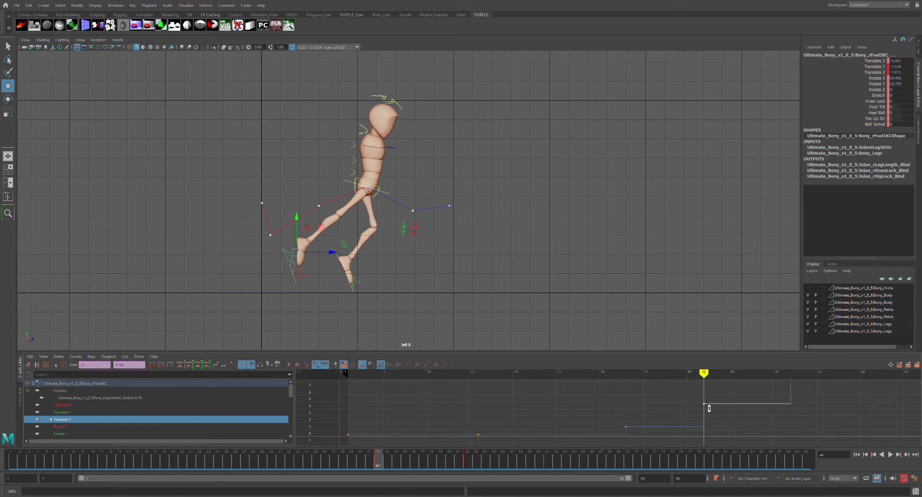
{"action": "key", "text": "a"}
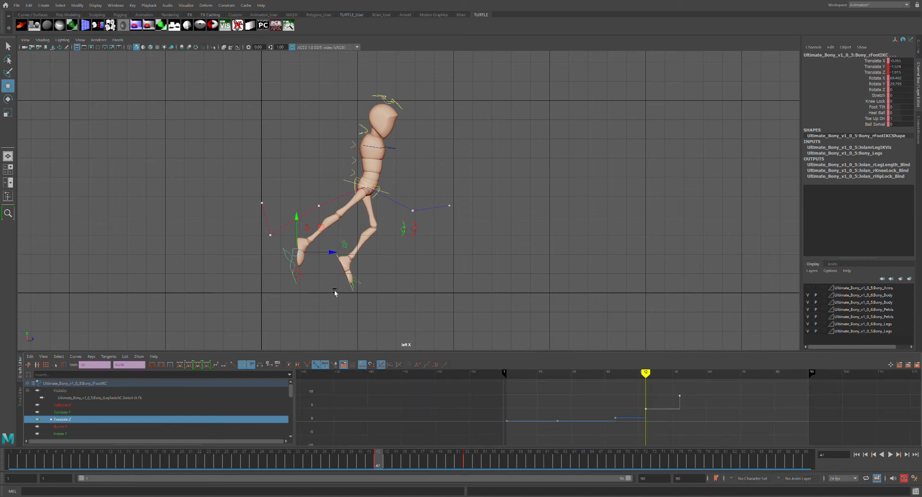
Lower the right foot IK control's Translate Z keys from frame 42 onward, to about -6.4 at frame 42, bringing that foot forward, and deselect it
{"action": "left_click", "coordinate": [292, 255]}
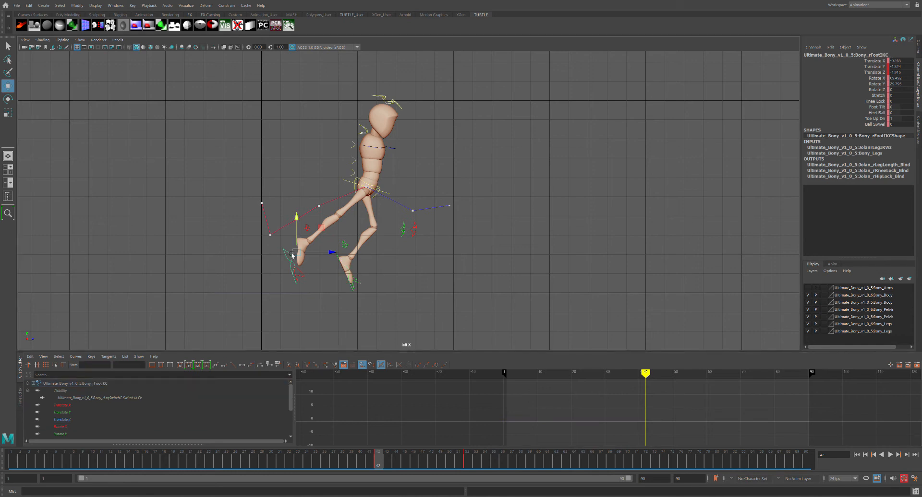
{"action": "left_click", "coordinate": [73, 421]}
{"action": "left_click_drag", "start_coordinate": [639, 402], "coordinate": [699, 442]}
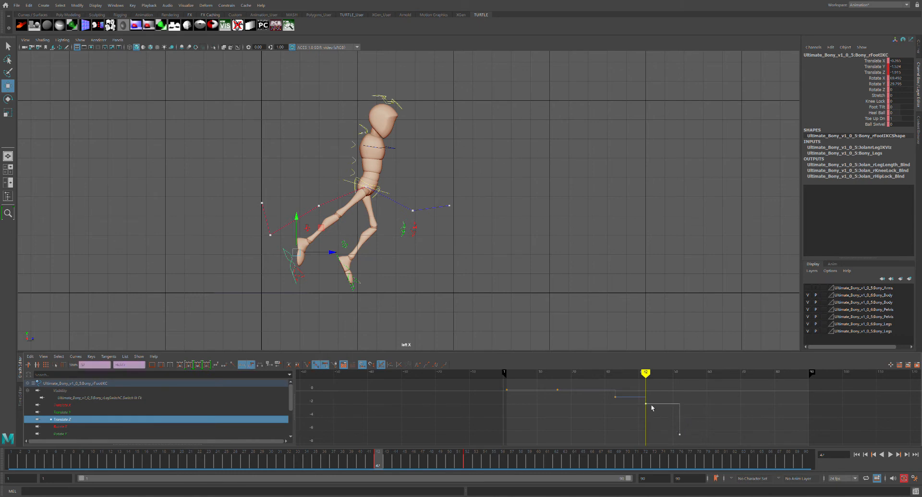
{"action": "middle_click_drag", "start_coordinate": [651, 411], "coordinate": [656, 433], "text": "shift"}
{"action": "middle_click_drag", "start_coordinate": [657, 436], "coordinate": [659, 440], "text": "shift"}
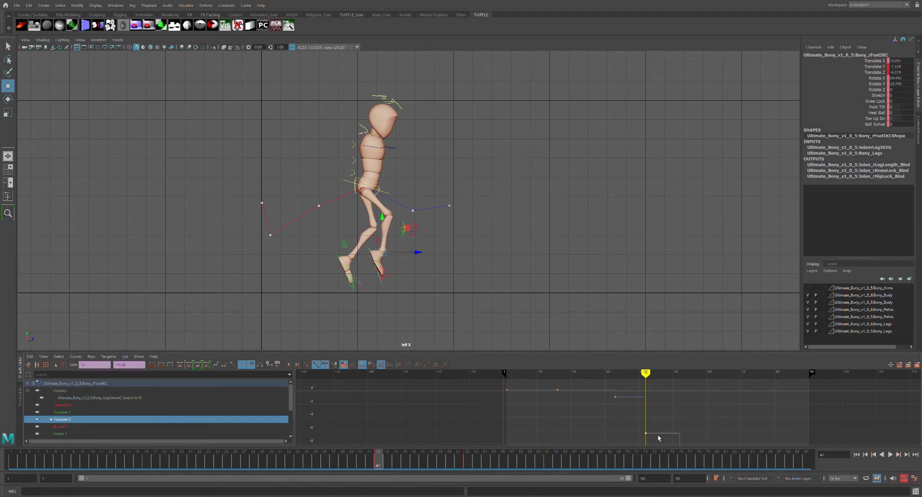
{"action": "left_click", "coordinate": [461, 290]}
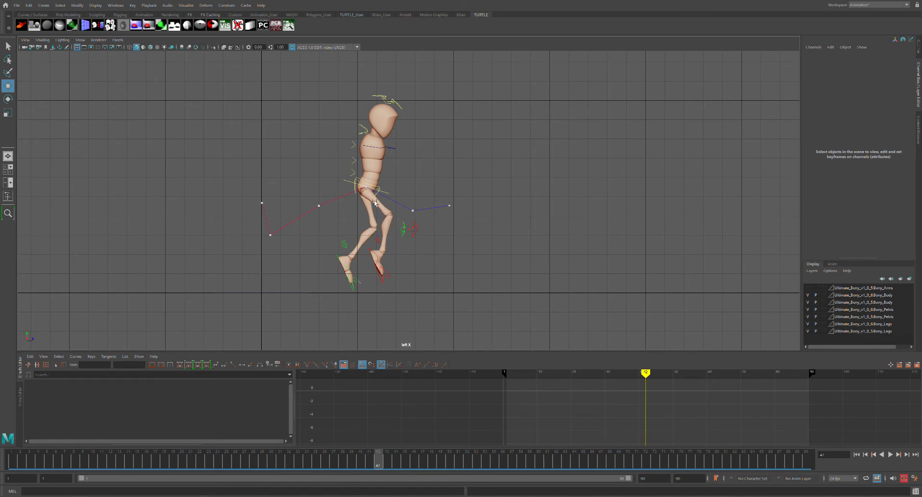
Display the character as a dark silhouette in the side view to judge the pose at frame 42
{"action": "key", "text": "4"}
{"action": "key", "text": "5"}
{"action": "key", "text": "6"}
{"action": "key", "text": "7"}
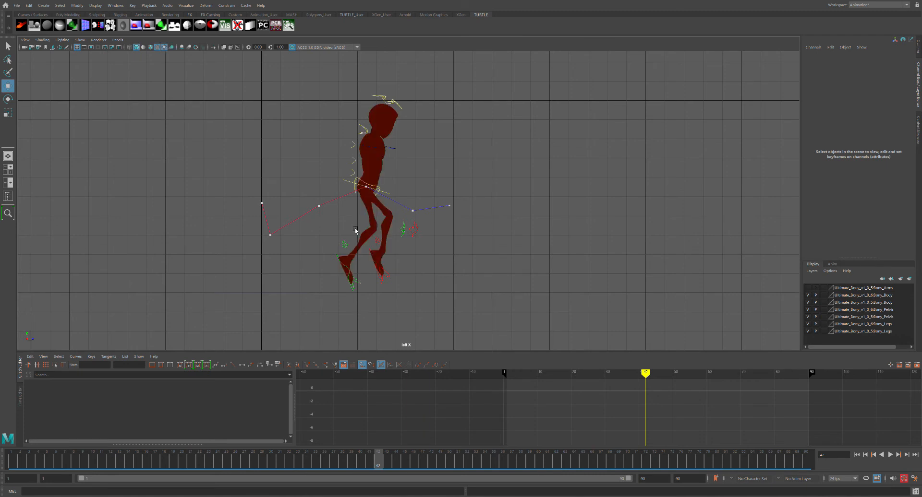
{"action": "key", "text": "7"}
{"action": "key", "text": "7"}
Raise both foot IK controls at frame 42 and move the left one slightly backward
{"action": "left_click", "coordinate": [353, 268]}
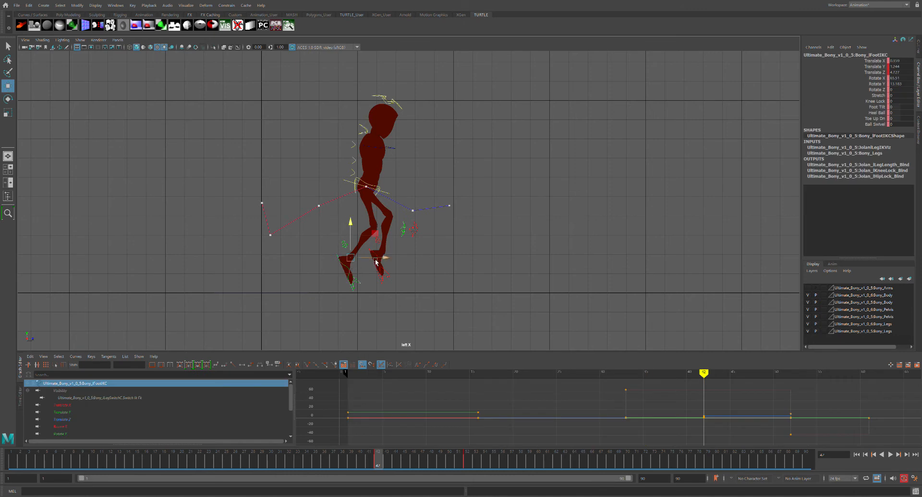
{"action": "left_click", "coordinate": [377, 257]}
{"action": "left_click_drag", "start_coordinate": [389, 216], "coordinate": [389, 217]}
{"action": "left_click", "coordinate": [345, 261]}
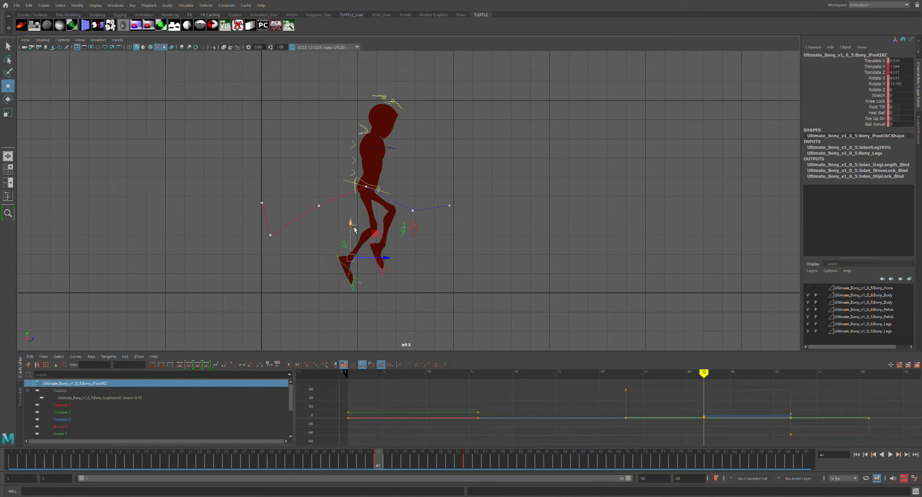
{"action": "left_click_drag", "start_coordinate": [353, 226], "coordinate": [355, 219]}
{"action": "left_click_drag", "start_coordinate": [393, 250], "coordinate": [383, 252]}
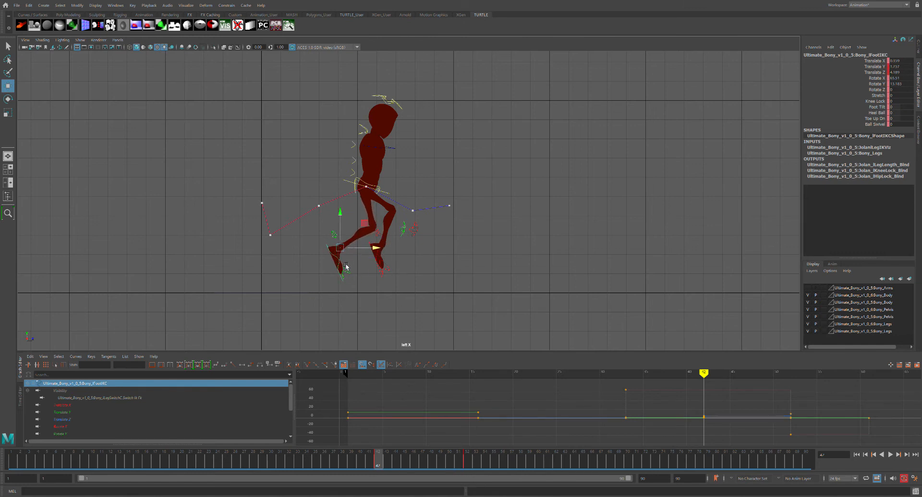
Try rotating the left foot IK control at frame 42, then deselect it
{"action": "key", "text": "e"}
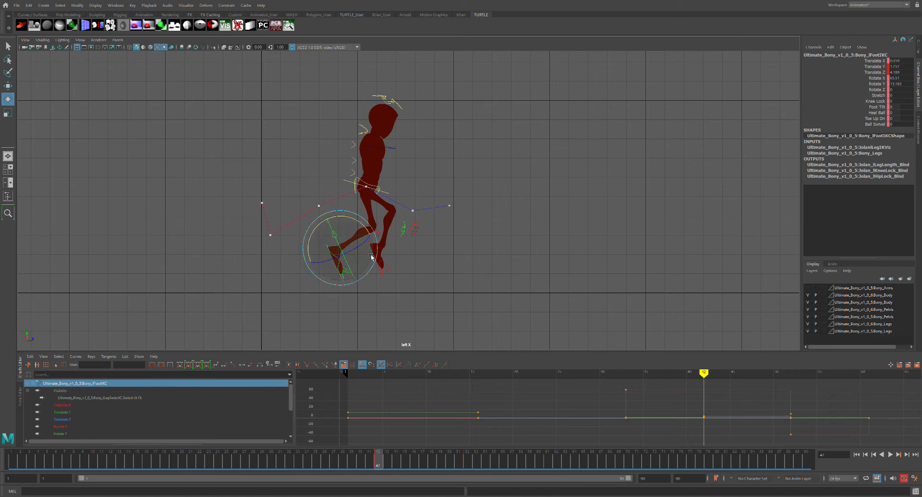
{"action": "left_click_drag", "start_coordinate": [376, 229], "coordinate": [381, 237]}
{"action": "left_click", "coordinate": [401, 247]}
{"action": "left_click", "coordinate": [416, 233]}
{"action": "left_click_drag", "start_coordinate": [418, 237], "coordinate": [430, 236]}
{"action": "left_click", "coordinate": [455, 241]}
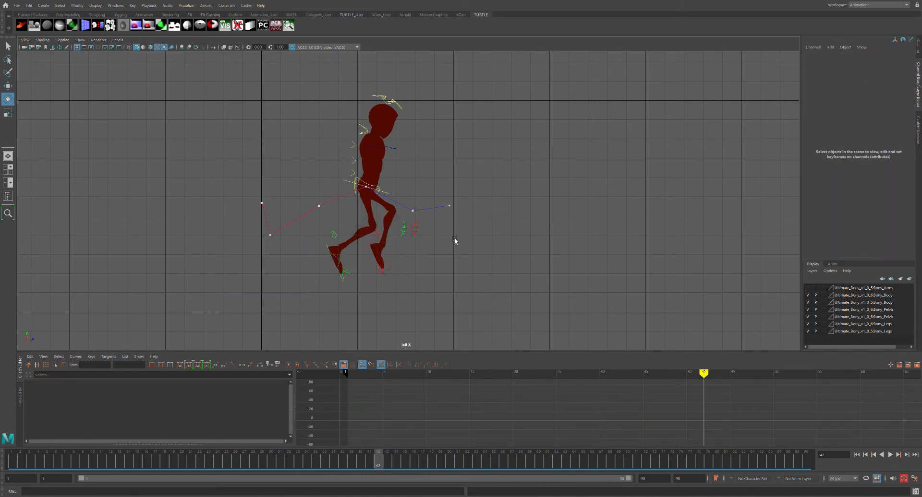
Rotate the right foot IK control slightly at frame 42 and adjust its Toe Up Dn value to bend the toes
{"action": "left_click", "coordinate": [386, 253]}
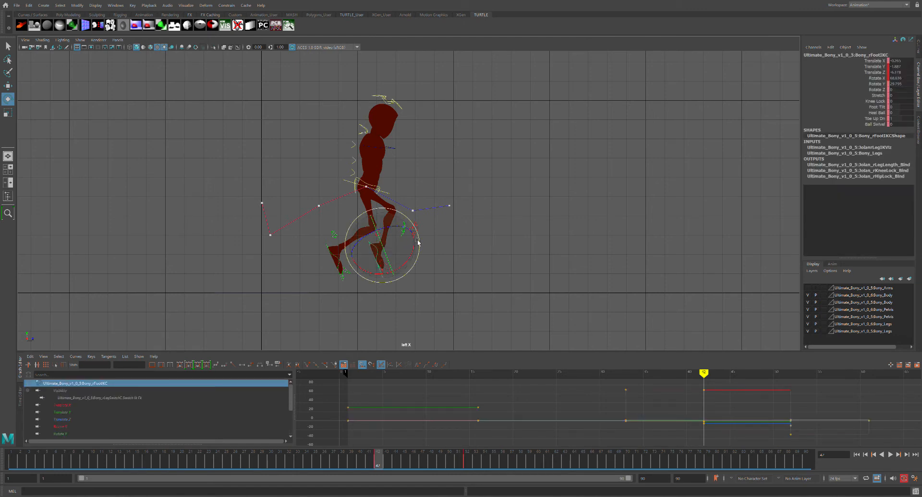
{"action": "left_click_drag", "start_coordinate": [424, 233], "coordinate": [423, 234]}
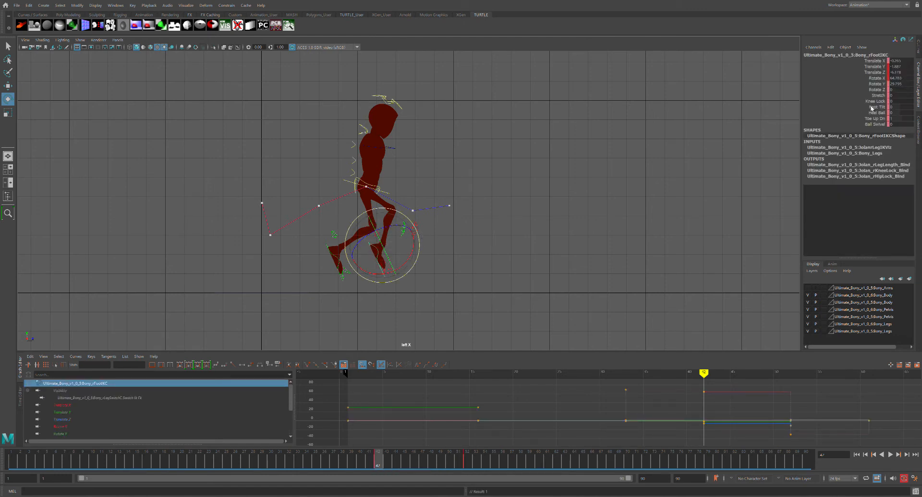
{"action": "double_click", "coordinate": [896, 119]}
{"action": "type", "text": "2"}
{"action": "key", "text": "Return"}
{"action": "type", "text": "3"}
{"action": "key", "text": "Return"}
{"action": "type", "text": "4"}
{"action": "key", "text": "Return"}
{"action": "left_click", "coordinate": [656, 216]}
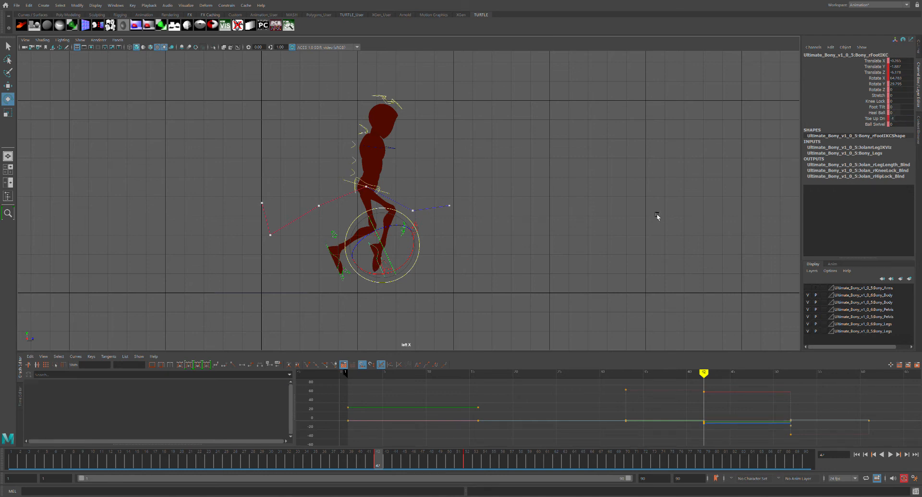
Rotate the left foot IK control at frame 42, move it farther behind the body, and key it
{"action": "left_click", "coordinate": [345, 262]}
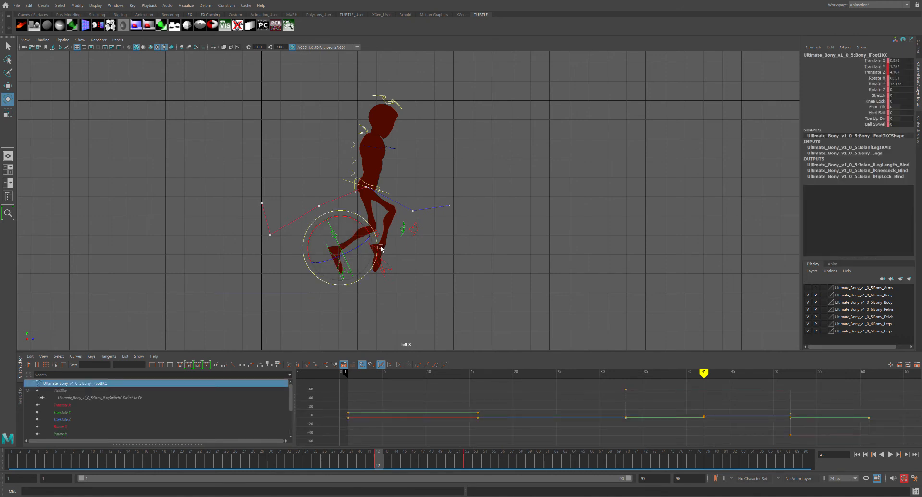
{"action": "mouse_move", "coordinate": [382, 251]}
{"action": "left_mouse_down"}
{"action": "mouse_move", "coordinate": [382, 265]}
{"action": "mouse_move", "coordinate": [392, 262]}
{"action": "left_mouse_up"}
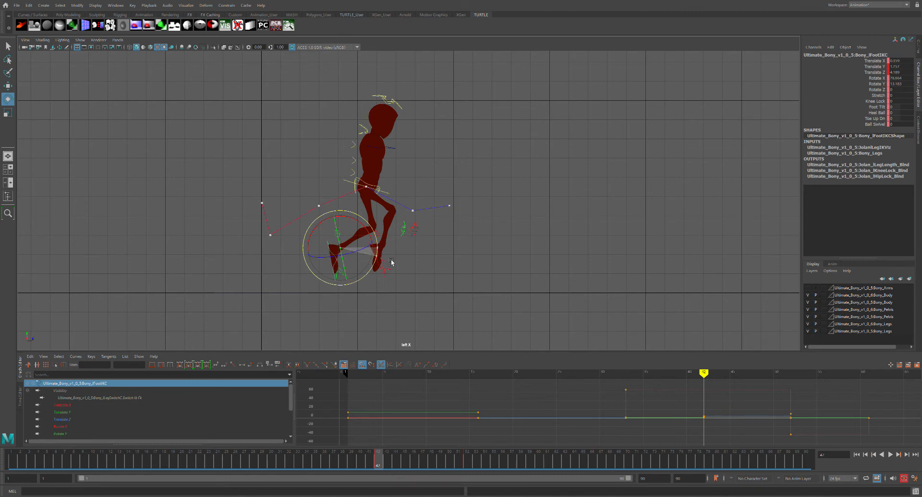
{"action": "key", "text": "w"}
{"action": "left_click_drag", "start_coordinate": [382, 255], "coordinate": [364, 255]}
{"action": "key", "text": "s"}
Raise the right foot IK control slightly at frame 42, shift it forward, and key it
{"action": "left_click", "coordinate": [391, 253]}
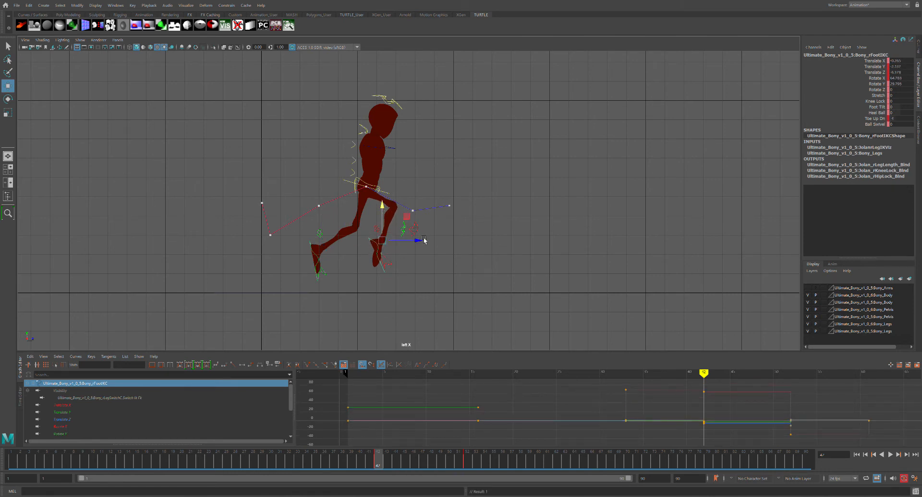
{"action": "left_click_drag", "start_coordinate": [424, 240], "coordinate": [428, 241]}
{"action": "key", "text": "s"}
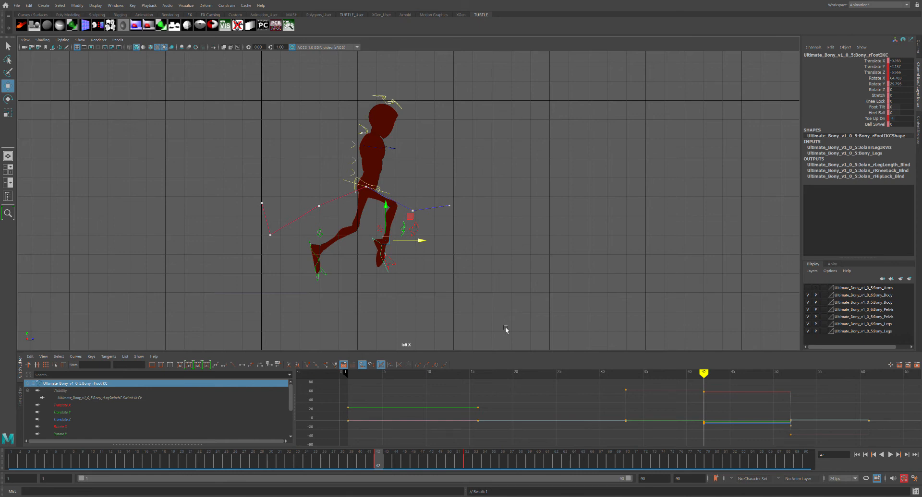
Play back the jump animation and stop on the crouch pose at frame 26
{"action": "key", "text": "alt+v"}
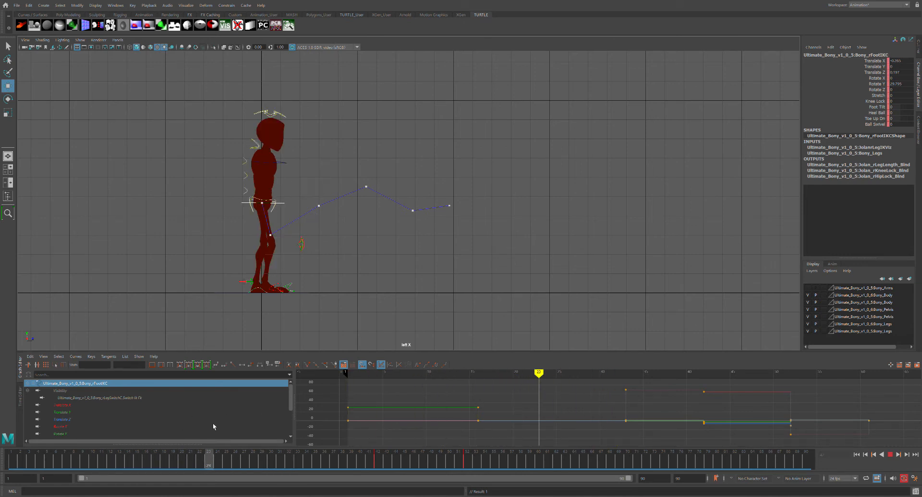
{"action": "key", "text": "alt+v"}
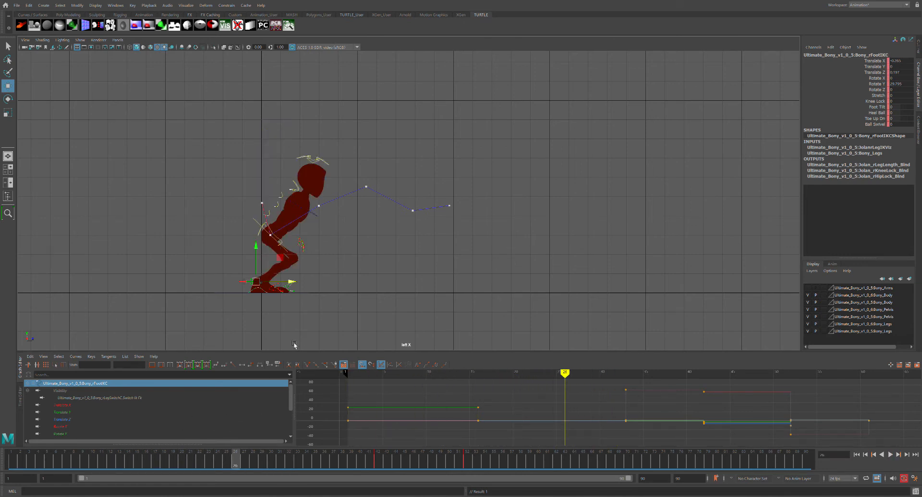
{"action": "mouse_move", "coordinate": [241, 463]}
{"action": "left_mouse_down"}
{"action": "mouse_move", "coordinate": [208, 464]}
{"action": "mouse_move", "coordinate": [237, 465]}
{"action": "left_mouse_up"}
In the perspective view, move the right knee IK control outward along X at frame 26 and key it
{"action": "key", "text": "space"}
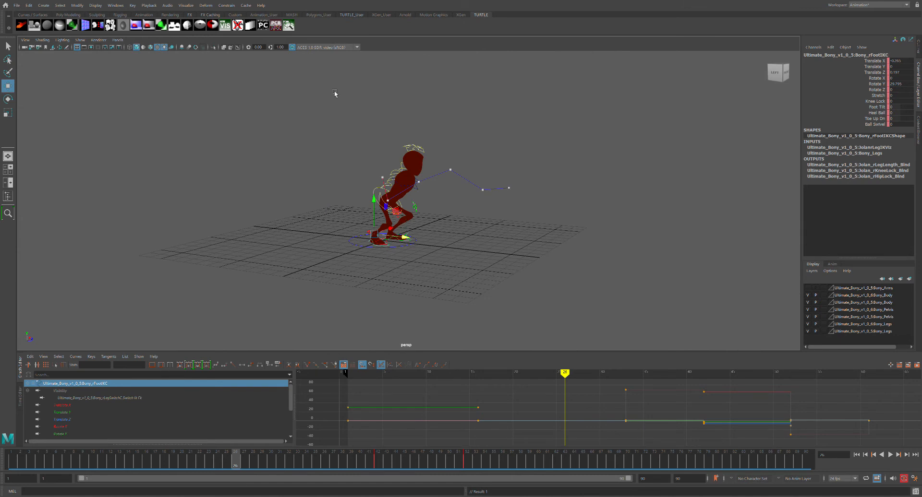
{"action": "key", "text": "3"}
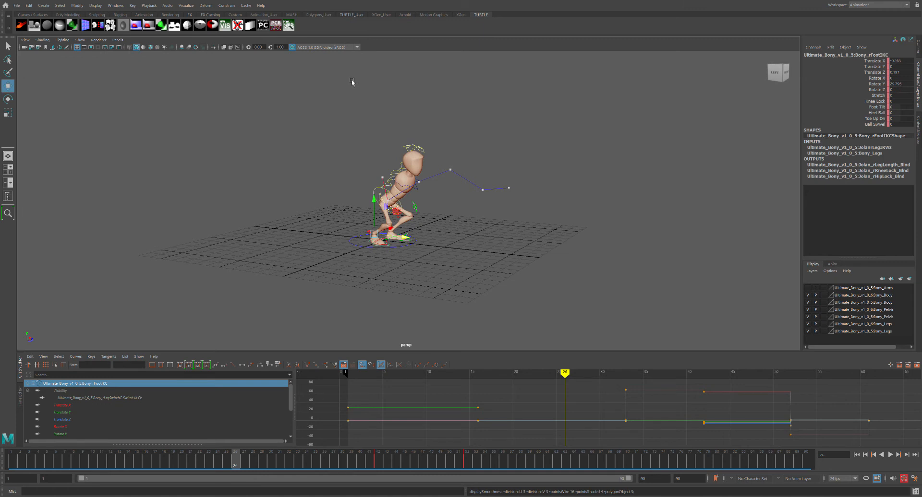
{"action": "left_click_drag", "start_coordinate": [423, 209], "coordinate": [394, 217], "text": "alt"}
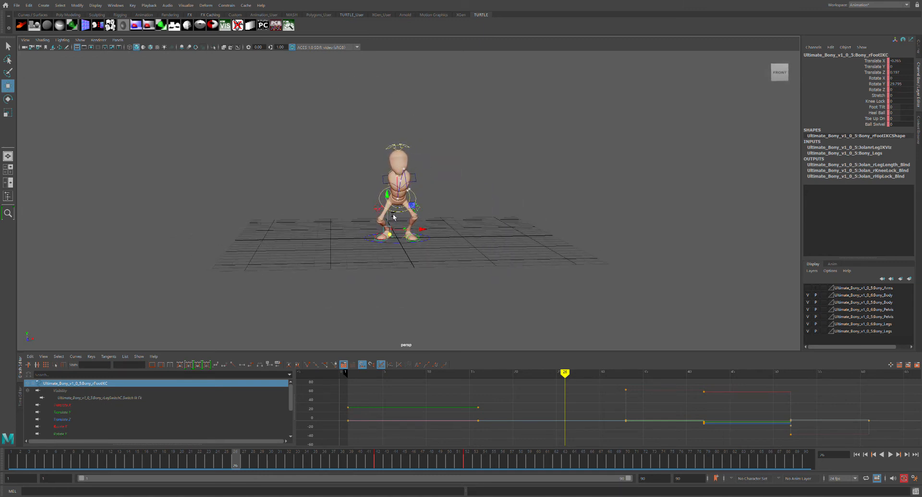
{"action": "left_click", "coordinate": [385, 214]}
{"action": "left_click_drag", "start_coordinate": [416, 215], "coordinate": [406, 213]}
{"action": "key", "text": "s"}
{"action": "left_click_drag", "start_coordinate": [449, 219], "coordinate": [488, 218], "text": "alt"}
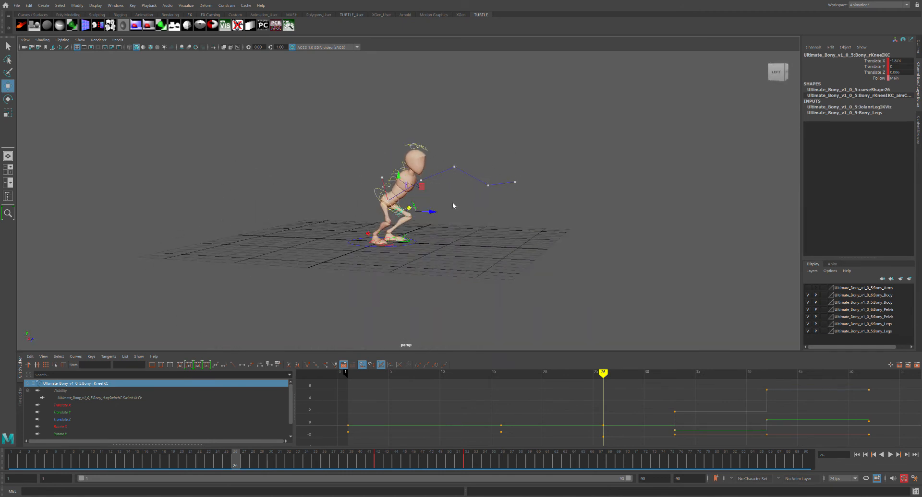
In the silhouetted side view, move the right foot IK control back to a Translate Z of about 0.45 at frame 1
{"action": "key", "text": "space"}
{"action": "key", "text": "space"}
{"action": "middle_click_drag", "start_coordinate": [343, 261], "coordinate": [378, 261], "text": "alt"}
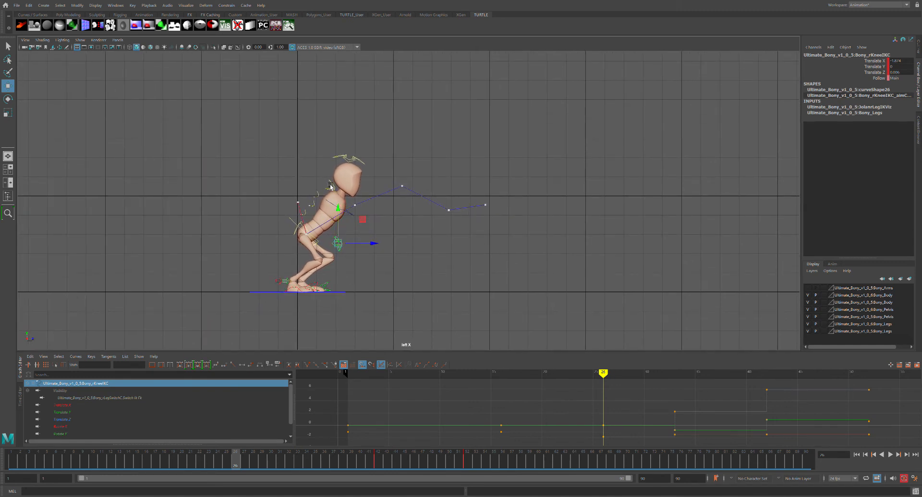
{"action": "key", "text": "7"}
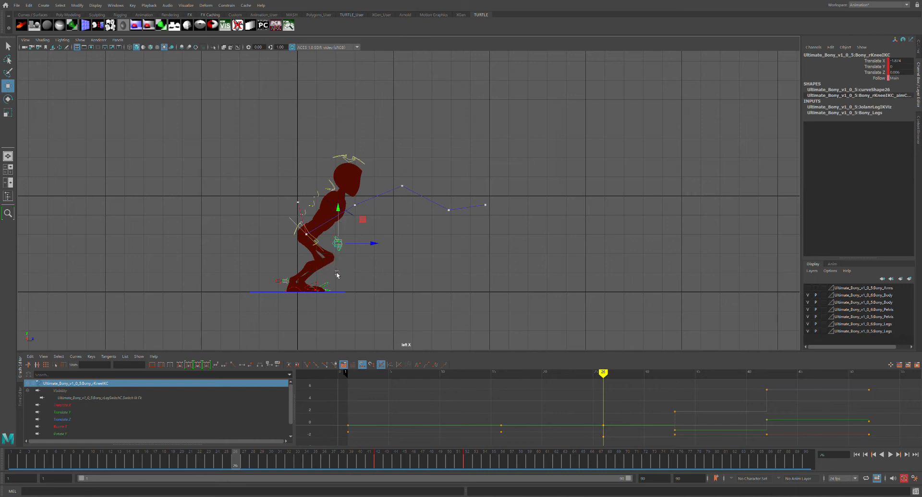
{"action": "left_click_drag", "start_coordinate": [240, 458], "coordinate": [10, 458]}
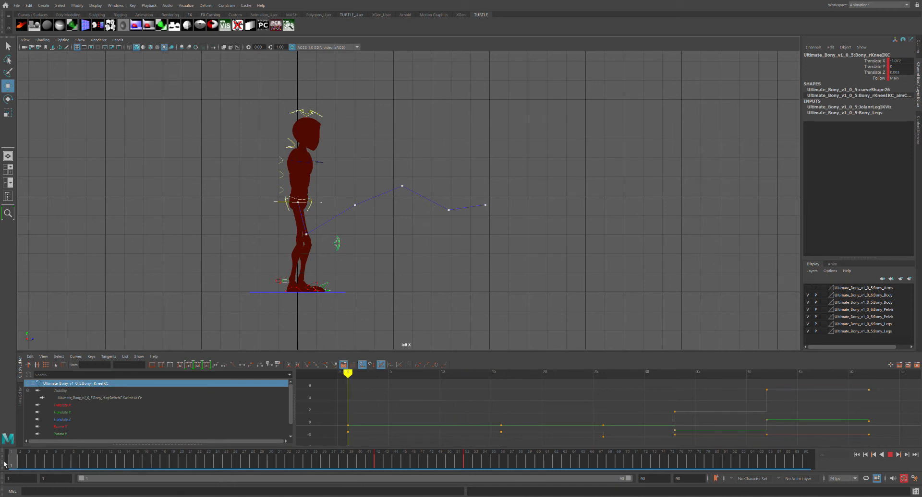
{"action": "left_click", "coordinate": [309, 290]}
{"action": "left_click_drag", "start_coordinate": [328, 282], "coordinate": [324, 285]}
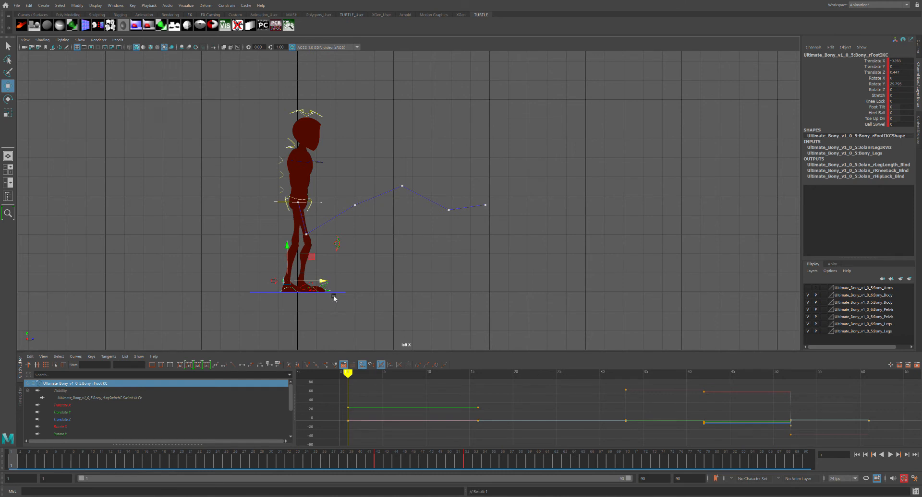
Turn the right foot IK control farther outward around Y at frame 1, check the side-view silhouette, and deselect it
{"action": "key", "text": "space"}
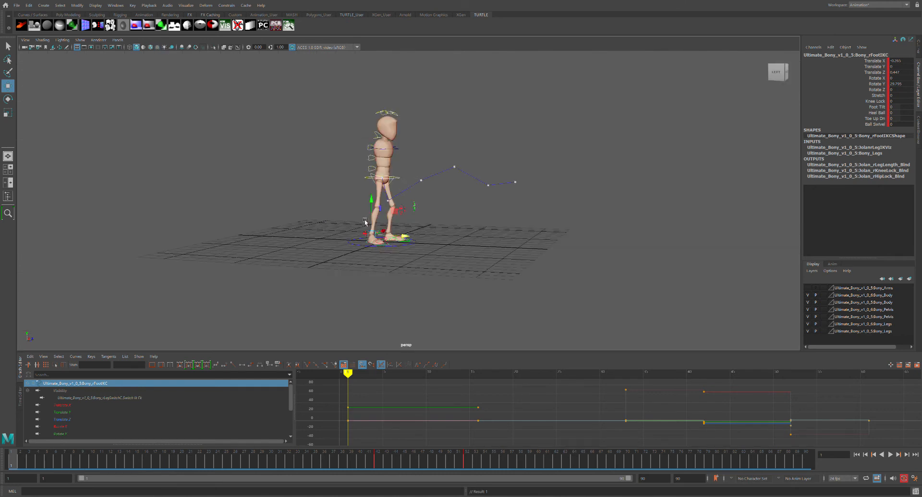
{"action": "left_click_drag", "start_coordinate": [456, 230], "coordinate": [503, 226], "text": "alt"}
{"action": "key", "text": "e"}
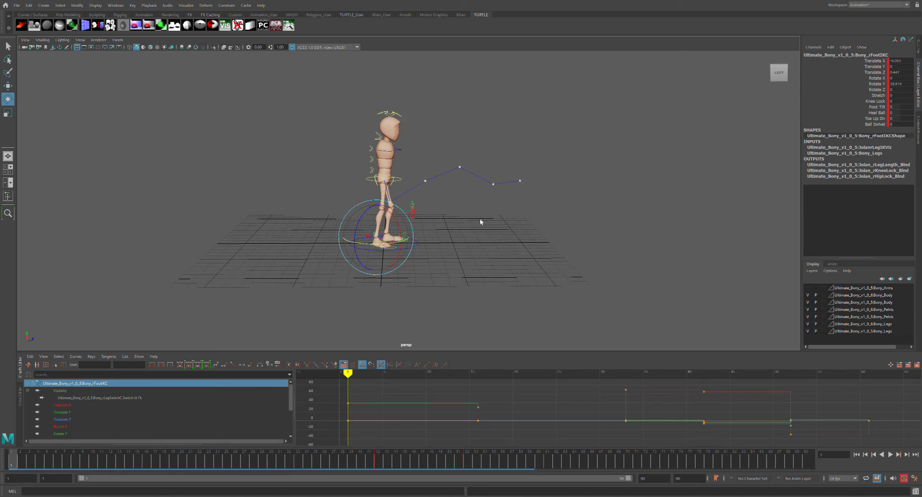
{"action": "left_click_drag", "start_coordinate": [447, 213], "coordinate": [418, 228], "text": "alt"}
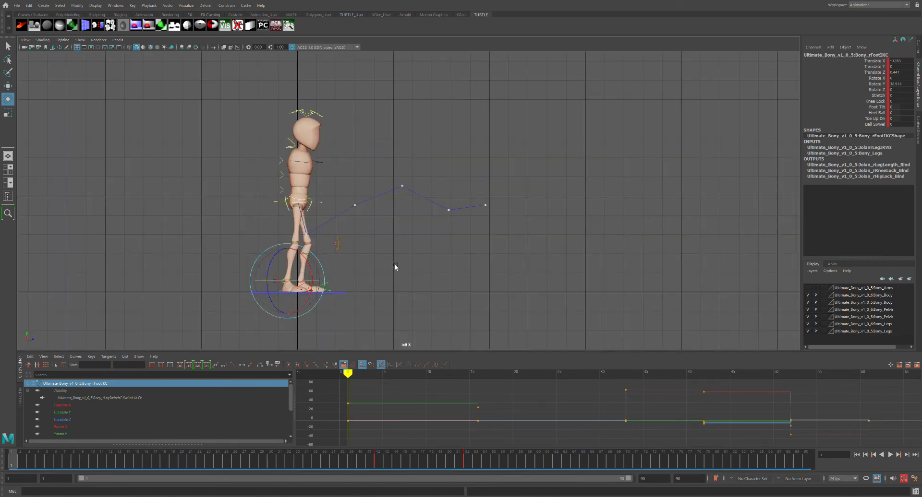
{"action": "middle_click_drag", "start_coordinate": [395, 267], "coordinate": [422, 267], "text": "alt"}
{"action": "key", "text": "6"}
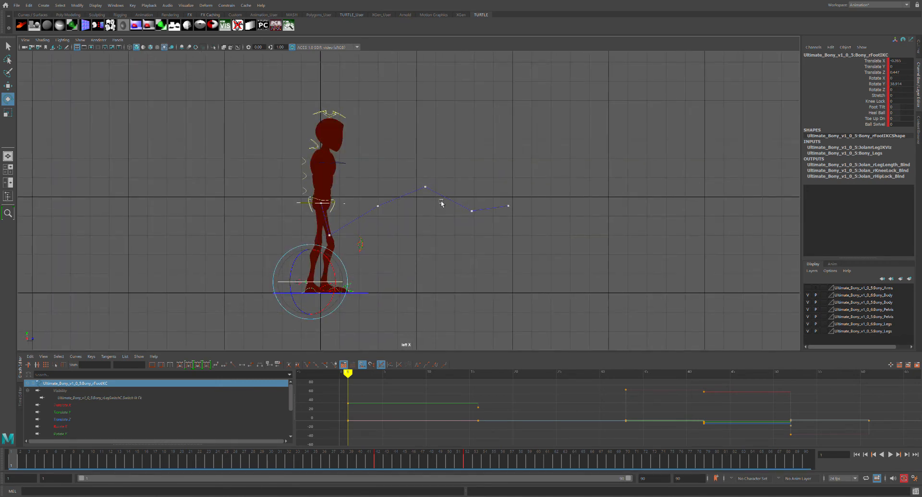
{"action": "left_click", "coordinate": [423, 224]}
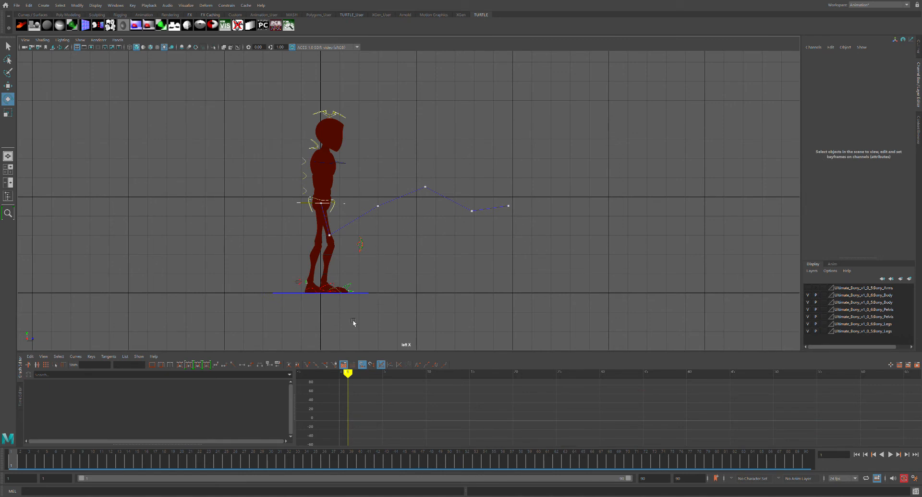
In the perspective view, change the character from the dark silhouette to normal shaded display and clear the selection
{"action": "left_click", "coordinate": [345, 205]}
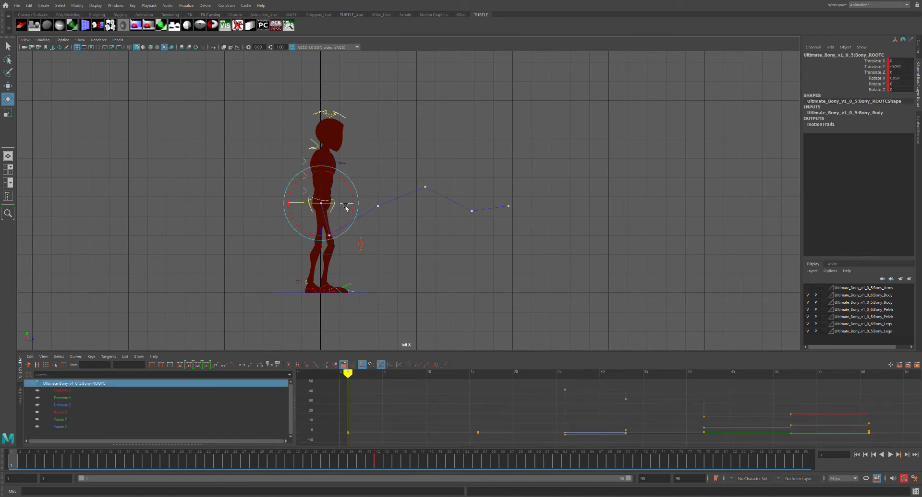
{"action": "key", "text": "space"}
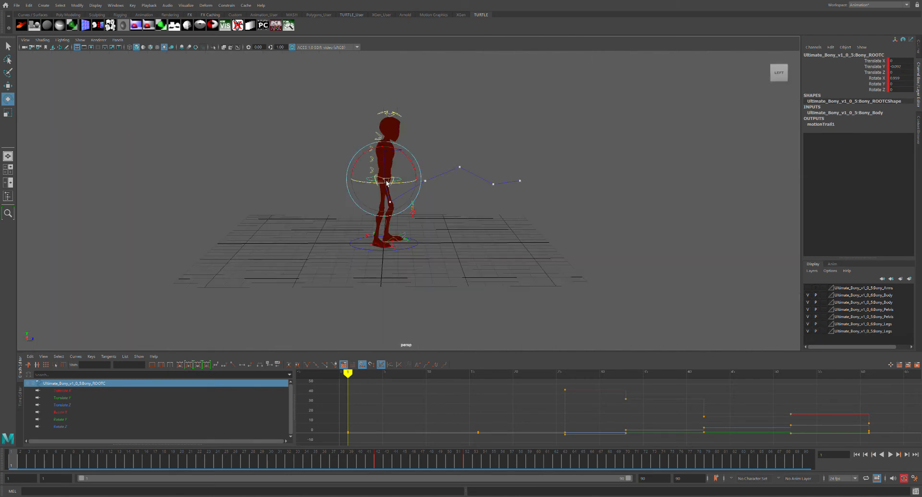
{"action": "left_click_drag", "start_coordinate": [434, 184], "coordinate": [412, 189], "text": "alt"}
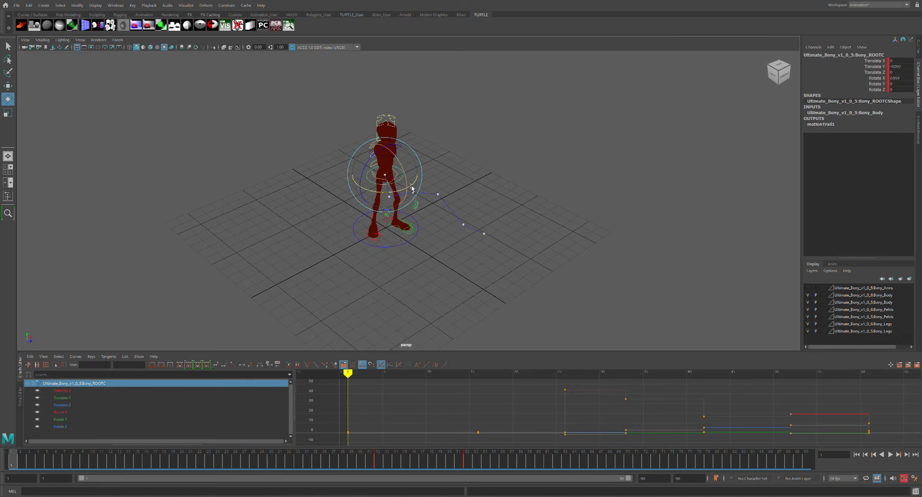
{"action": "left_click_drag", "start_coordinate": [456, 173], "coordinate": [438, 165], "text": "alt"}
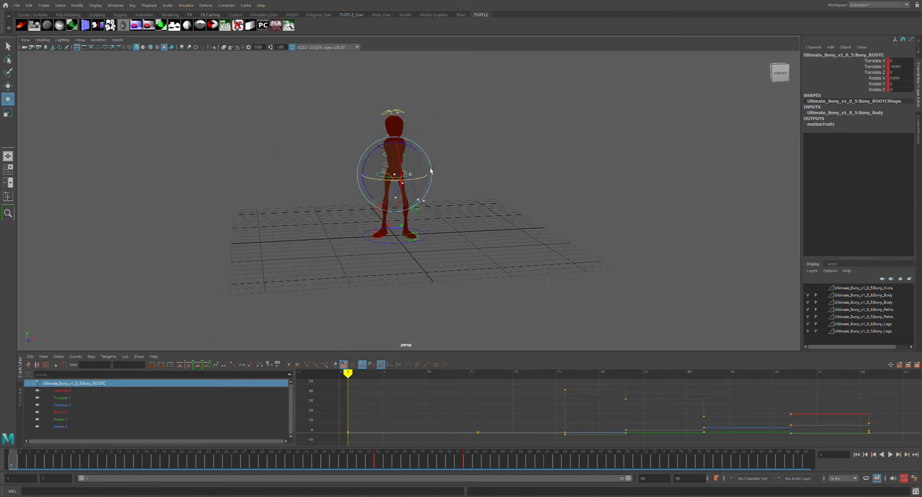
{"action": "key", "text": "7"}
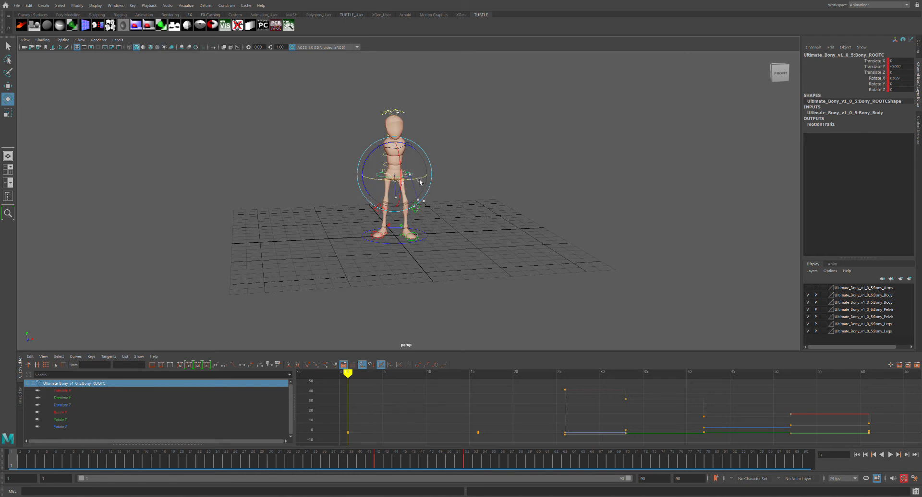
{"action": "left_click", "coordinate": [470, 168]}
{"action": "scroll", "coordinate": [447, 168], "scroll_direction": "up", "scroll_amount": 5}
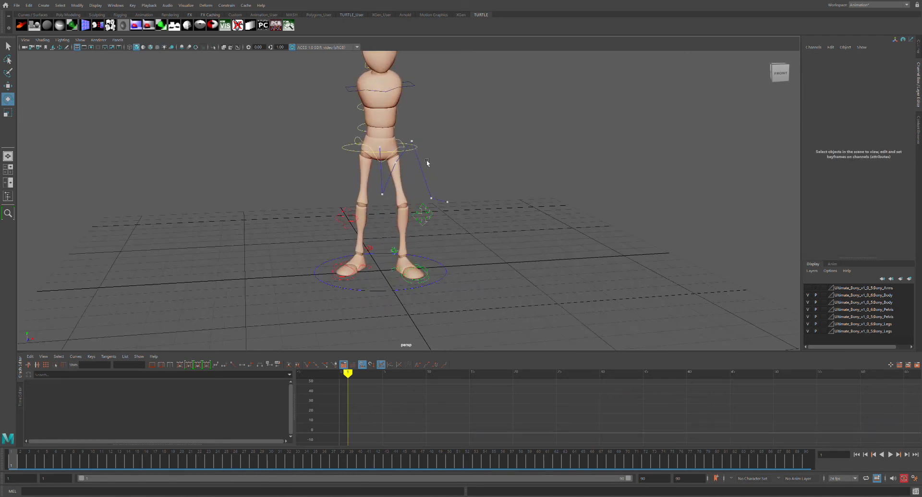
Turn the main hip control to a Rotate Y of about -11.47 at frame 1 and check the pose from the side
{"action": "left_click", "coordinate": [404, 144]}
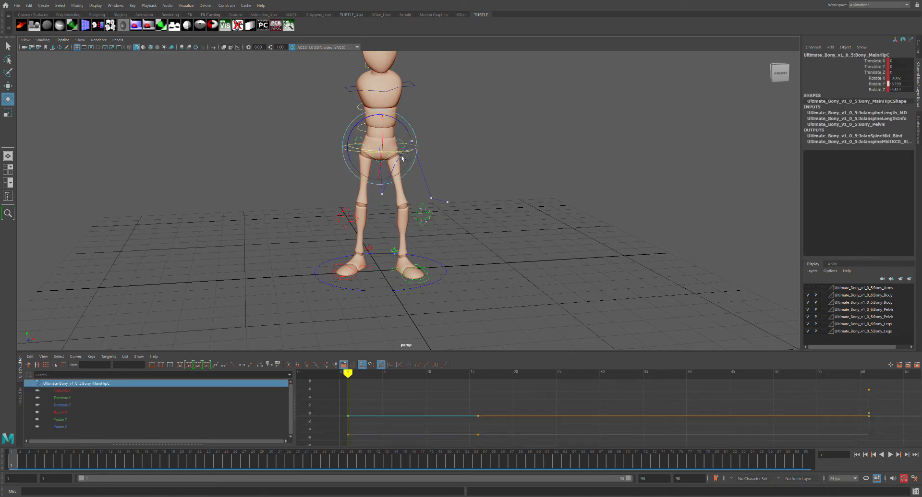
{"action": "left_click_drag", "start_coordinate": [399, 158], "coordinate": [533, 155], "text": "alt"}
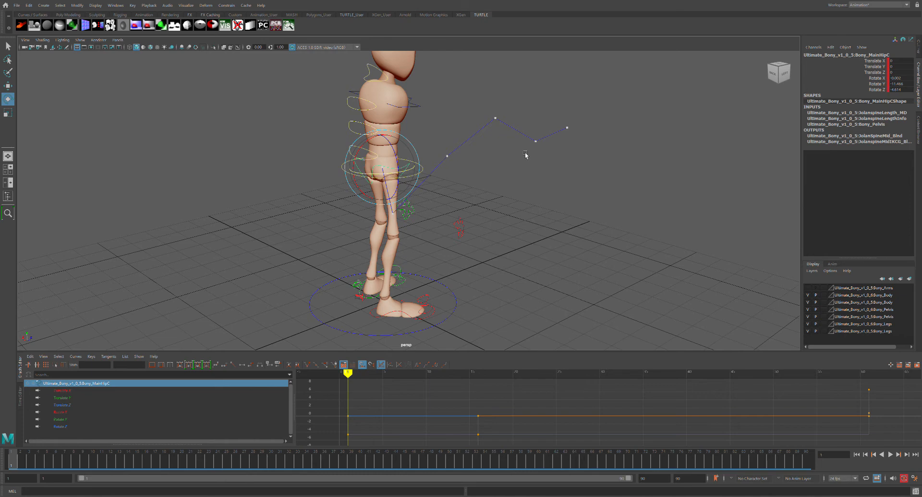
{"action": "mouse_move", "coordinate": [525, 152]}
{"action": "left_mouse_down", "text": "alt"}
{"action": "mouse_move", "coordinate": [526, 123]}
{"action": "mouse_move", "coordinate": [447, 115]}
{"action": "mouse_move", "coordinate": [475, 120]}
{"action": "mouse_move", "coordinate": [497, 141]}
{"action": "mouse_move", "coordinate": [481, 140]}
{"action": "mouse_move", "coordinate": [512, 134]}
{"action": "mouse_move", "coordinate": [476, 142]}
{"action": "mouse_move", "coordinate": [528, 143]}
{"action": "left_mouse_up", "text": "alt"}
{"action": "scroll", "coordinate": [496, 142], "scroll_direction": "down", "scroll_amount": 5}
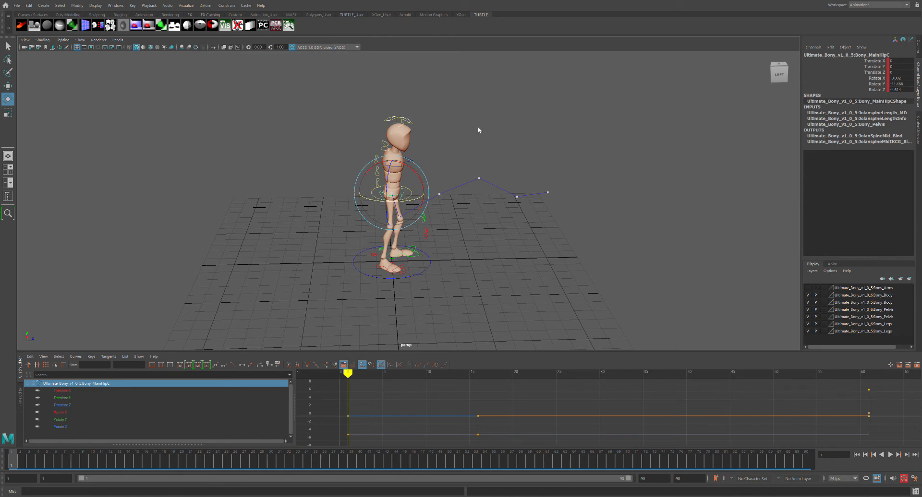
{"action": "left_click_drag", "start_coordinate": [496, 131], "coordinate": [488, 131], "text": "alt"}
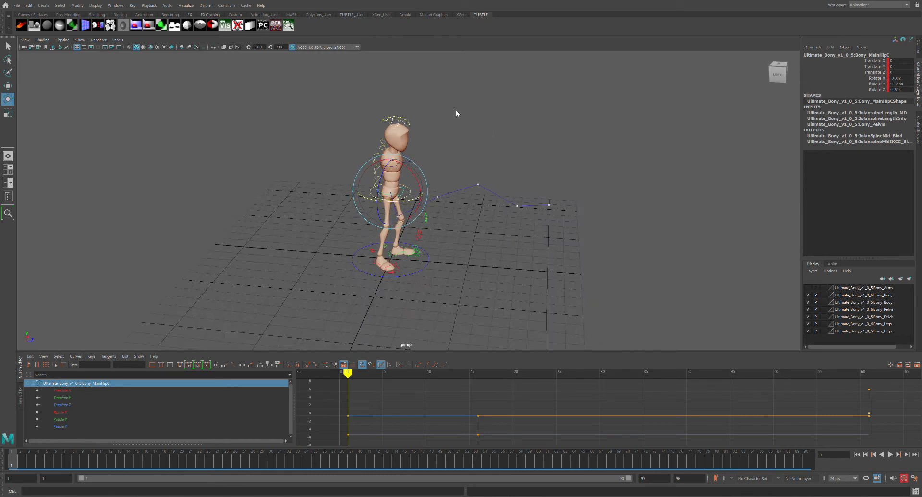
{"action": "key", "text": "space"}
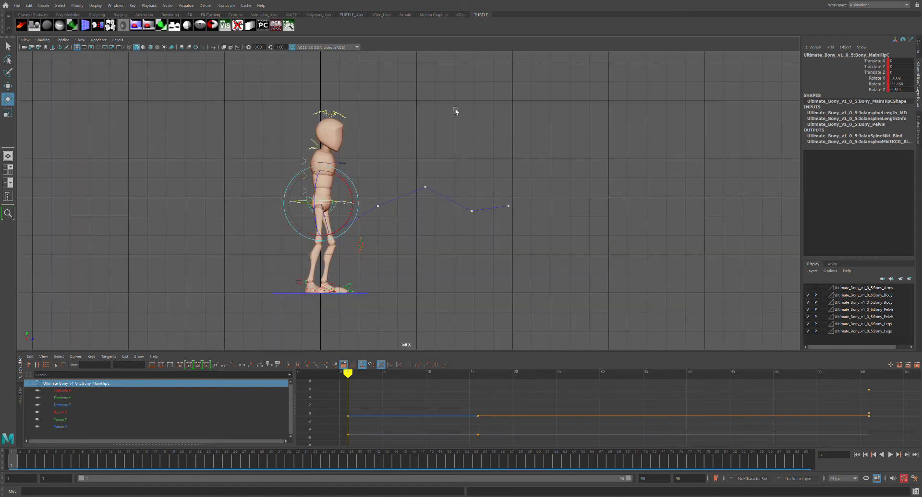
{"action": "scroll", "coordinate": [434, 192], "scroll_direction": "up", "scroll_amount": 1}
{"action": "scroll", "coordinate": [430, 191], "scroll_direction": "up", "scroll_amount": 1}
{"action": "middle_click_drag", "start_coordinate": [391, 169], "coordinate": [434, 167], "text": "alt"}
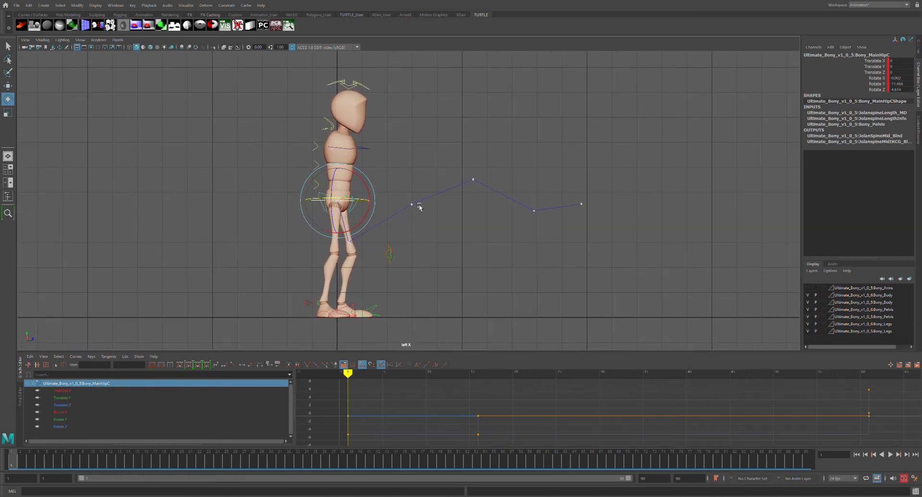
Save the scene, and copy the main hip control's key from frame 1 onto frame 16
{"action": "mouse_move", "coordinate": [161, 461]}
{"action": "left_mouse_down"}
{"action": "mouse_move", "coordinate": [12, 464]}
{"action": "mouse_move", "coordinate": [8, 478]}
{"action": "left_mouse_up"}
{"action": "key", "text": "ctrl+c"}
{"action": "left_click", "coordinate": [147, 465]}
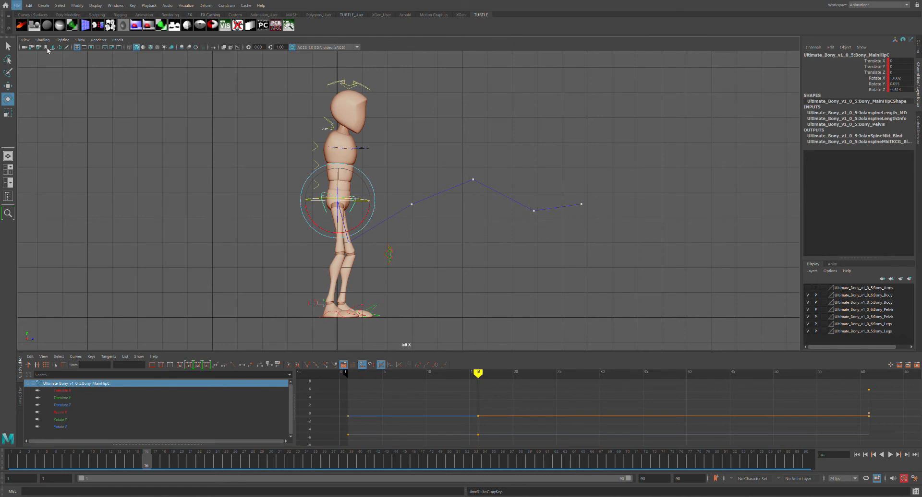
{"action": "key", "text": "q"}
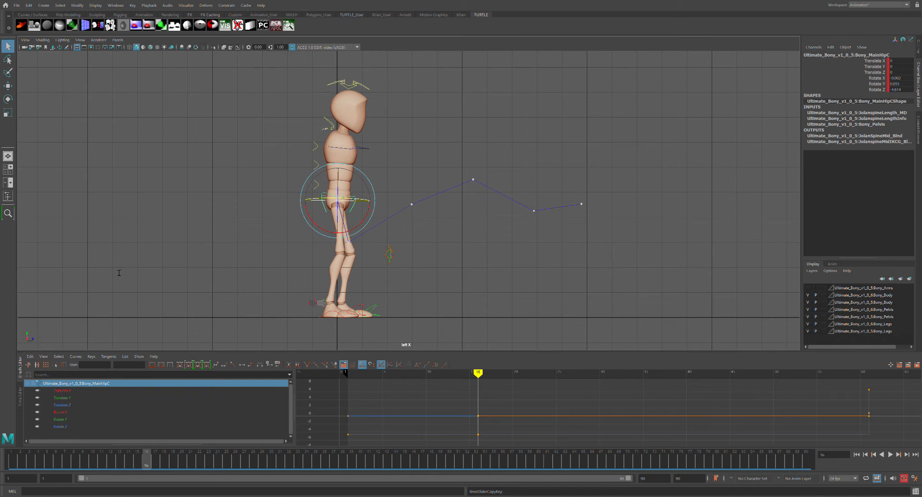
{"action": "key", "text": "e"}
{"action": "key", "text": "ctrl+s"}
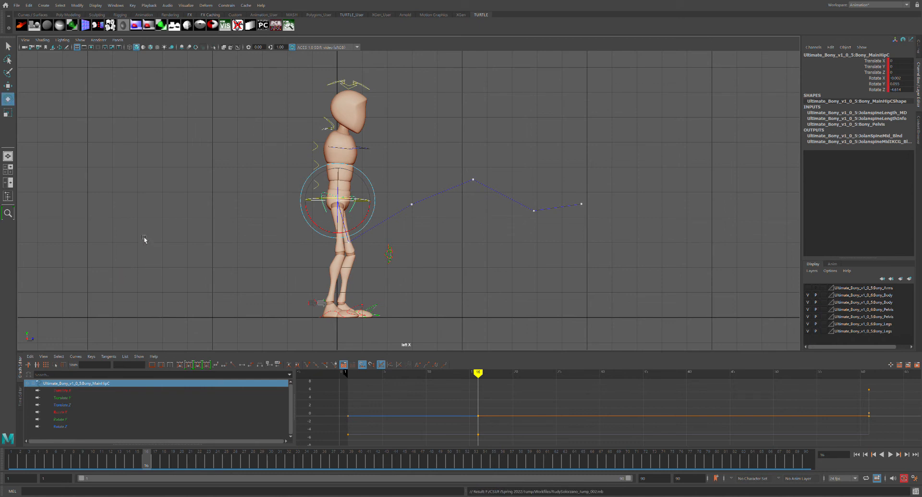
{"action": "left_click_drag", "start_coordinate": [145, 460], "coordinate": [12, 460]}
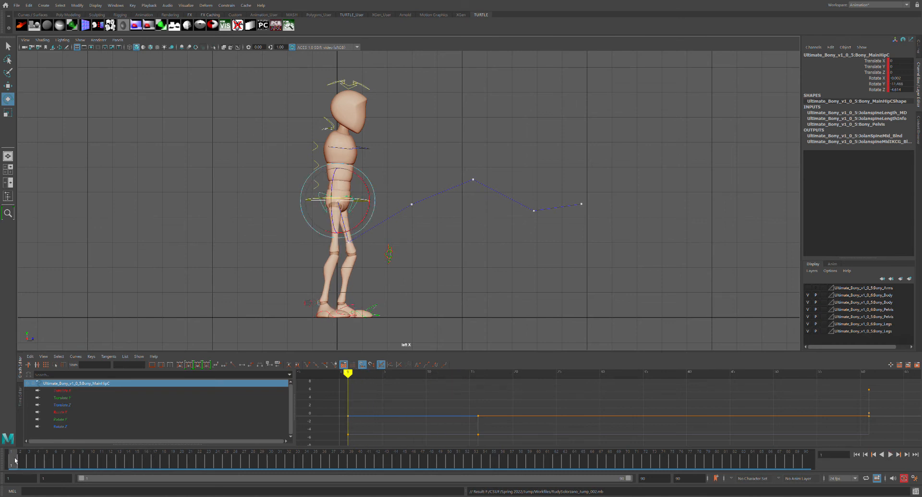
{"action": "key", "text": "ctrl+c"}
{"action": "left_click", "coordinate": [152, 462]}
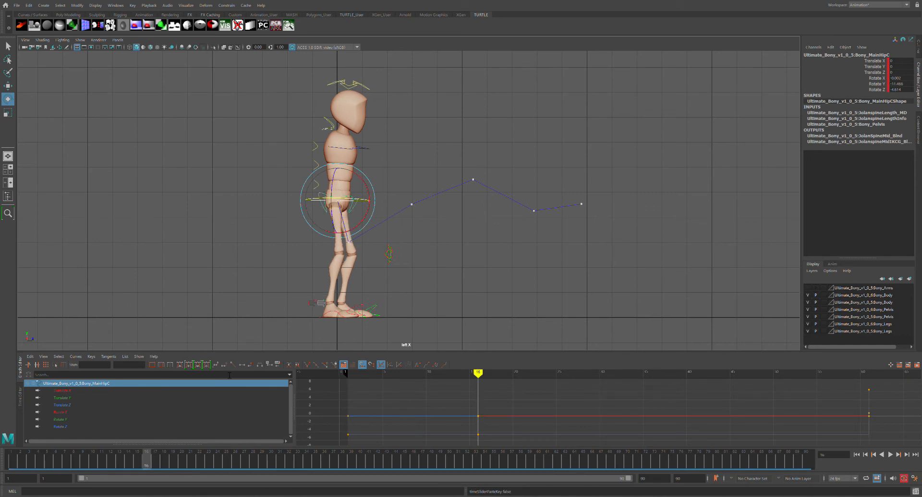
Copy the right foot IK control's key from frame 1 onto frame 16
{"action": "left_click", "coordinate": [336, 315]}
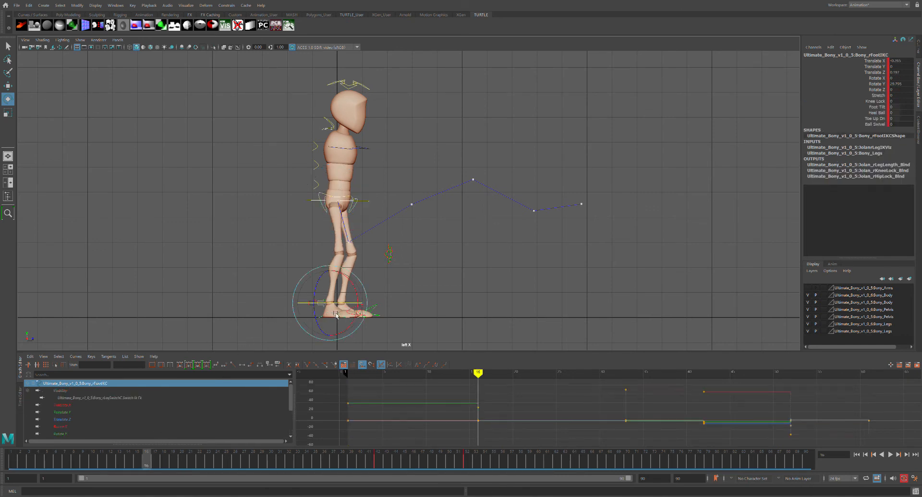
{"action": "left_click", "coordinate": [15, 462]}
{"action": "key", "text": "ctrl+c"}
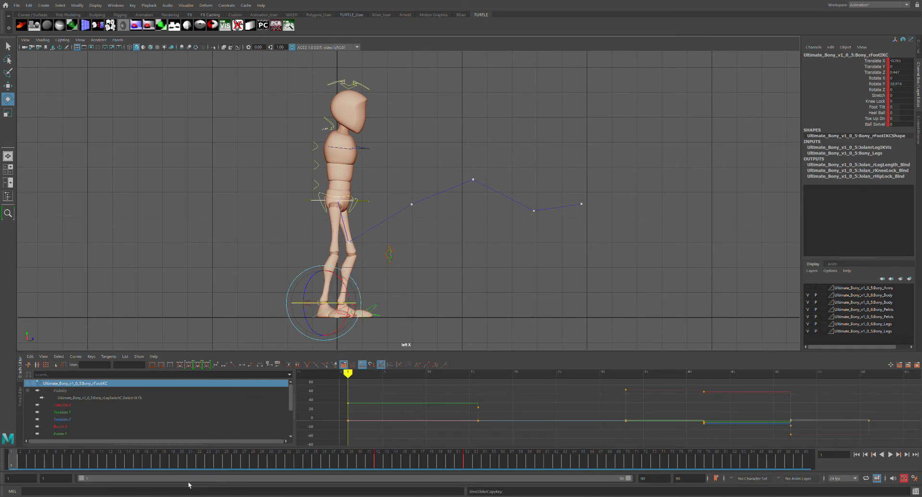
{"action": "left_click", "coordinate": [147, 463]}
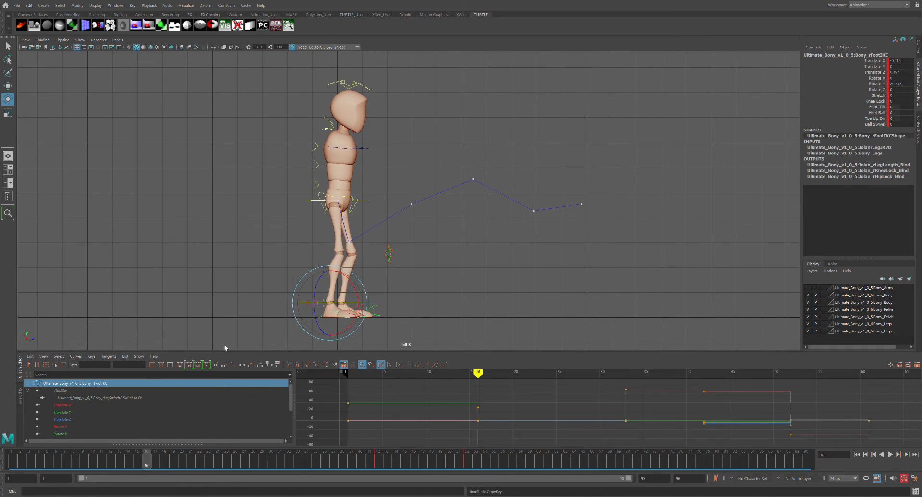
{"action": "key", "text": "ctrl+v"}
Shift the right foot IK control slightly backward along Z in the push-off pose at frame 33
{"action": "left_click", "coordinate": [110, 456]}
{"action": "mouse_move", "coordinate": [109, 457]}
{"action": "left_mouse_down"}
{"action": "mouse_move", "coordinate": [29, 458]}
{"action": "mouse_move", "coordinate": [360, 459]}
{"action": "mouse_move", "coordinate": [380, 434]}
{"action": "mouse_move", "coordinate": [265, 432]}
{"action": "mouse_move", "coordinate": [330, 435]}
{"action": "mouse_move", "coordinate": [292, 430]}
{"action": "mouse_move", "coordinate": [311, 432]}
{"action": "mouse_move", "coordinate": [293, 427]}
{"action": "mouse_move", "coordinate": [304, 426]}
{"action": "left_mouse_up"}
{"action": "left_click", "coordinate": [336, 318]}
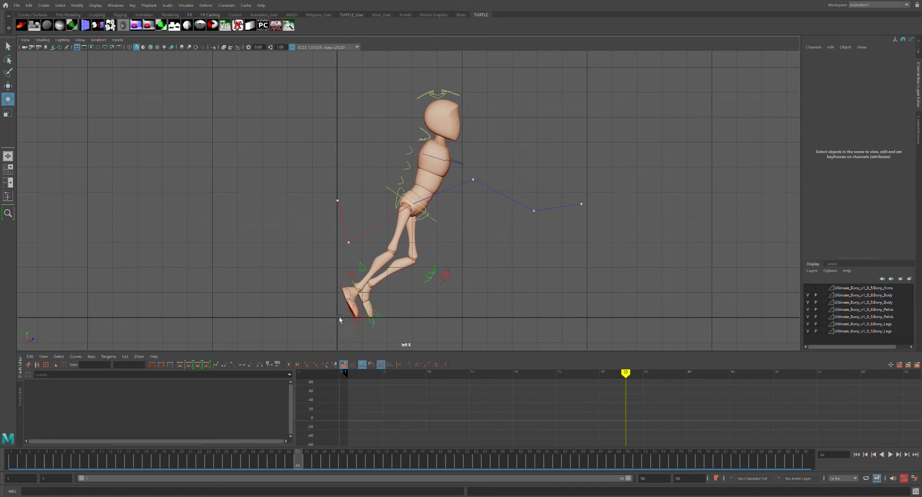
{"action": "left_click", "coordinate": [352, 287]}
{"action": "left_click_drag", "start_coordinate": [302, 462], "coordinate": [301, 463]}
{"action": "key", "text": "w"}
{"action": "left_click_drag", "start_coordinate": [394, 294], "coordinate": [390, 295]}
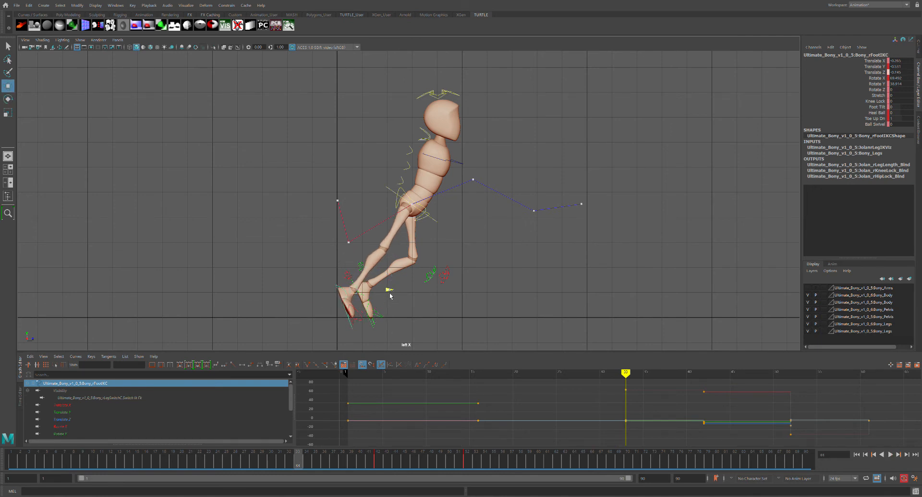
{"action": "left_click_drag", "start_coordinate": [304, 465], "coordinate": [303, 455]}
{"action": "mouse_move", "coordinate": [302, 455]}
{"action": "left_mouse_down"}
{"action": "mouse_move", "coordinate": [22, 456]}
{"action": "mouse_move", "coordinate": [303, 450]}
{"action": "left_mouse_up"}
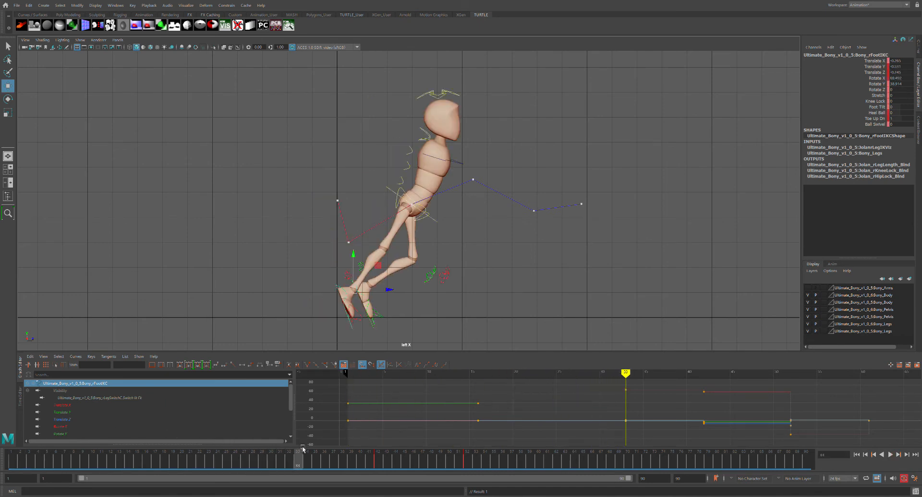
Try raising the left foot IK control and moving it forward along Z at frame 33
{"action": "left_click", "coordinate": [376, 303]}
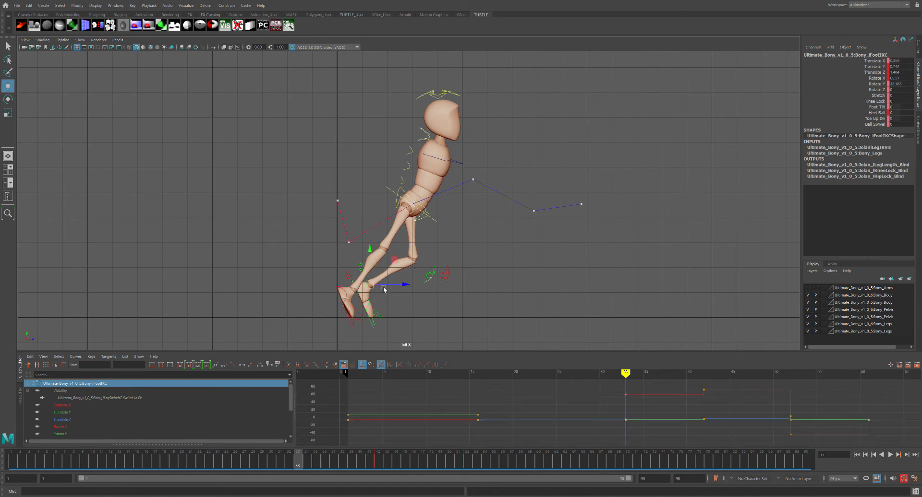
{"action": "left_click_drag", "start_coordinate": [377, 256], "coordinate": [371, 243]}
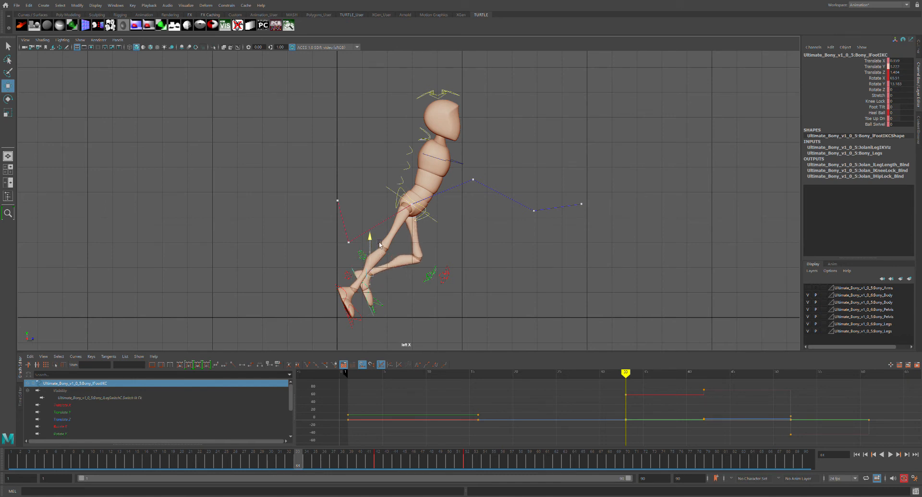
{"action": "left_click_drag", "start_coordinate": [407, 278], "coordinate": [449, 266]}
{"action": "key", "text": "ctrl+z"}
{"action": "key", "text": "ctrl+z"}
{"action": "key", "text": "ctrl+z"}
{"action": "key", "text": "ctrl+z"}
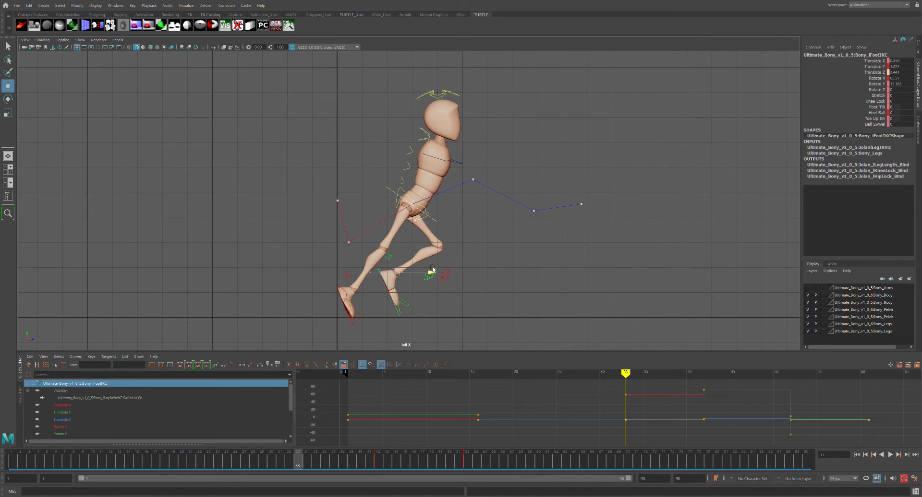
{"action": "left_click_drag", "start_coordinate": [299, 470], "coordinate": [299, 462]}
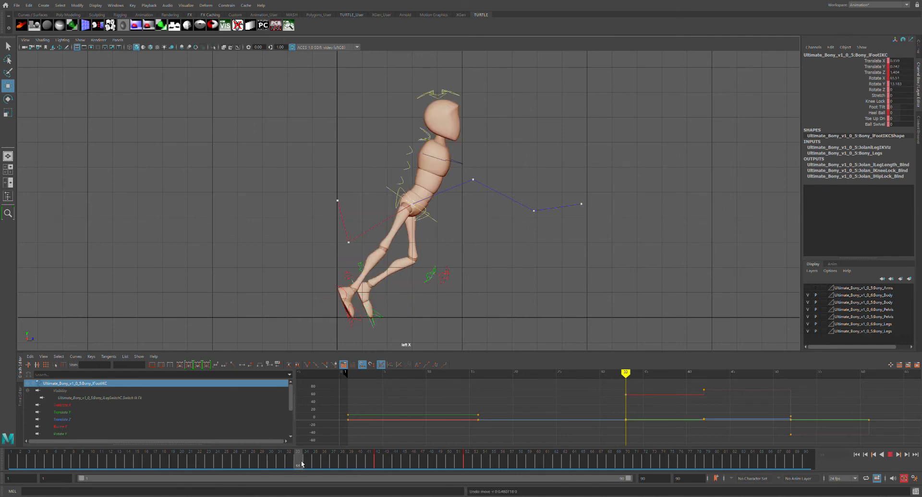
Rotate the main hip control in the push-off pose at frame 33, key its rotation, and inspect the pose in the perspective view
{"action": "left_click", "coordinate": [417, 204]}
{"action": "key", "text": "e"}
{"action": "mouse_move", "coordinate": [428, 185]}
{"action": "left_mouse_down"}
{"action": "mouse_move", "coordinate": [396, 190]}
{"action": "mouse_move", "coordinate": [439, 186]}
{"action": "left_mouse_up"}
{"action": "key", "text": "shift+e"}
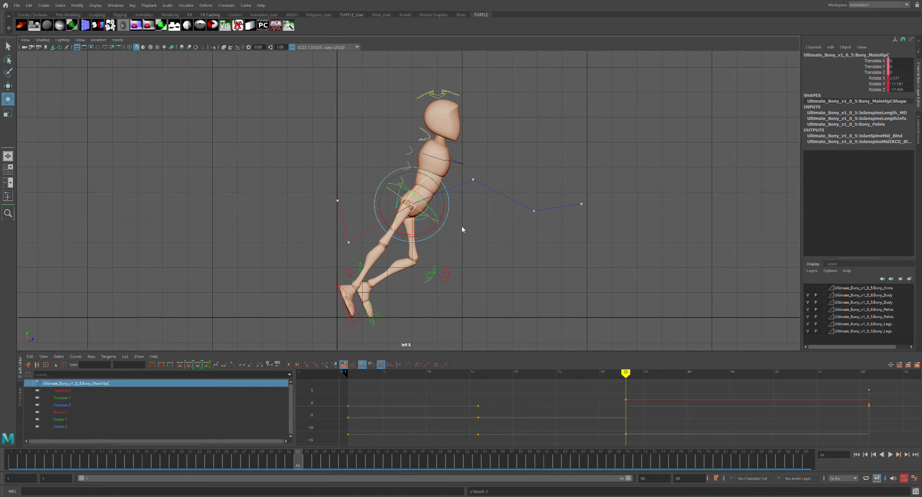
{"action": "key", "text": "space"}
{"action": "left_click_drag", "start_coordinate": [519, 233], "coordinate": [475, 246], "text": "alt"}
{"action": "scroll", "coordinate": [485, 224], "scroll_direction": "up", "scroll_amount": 8}
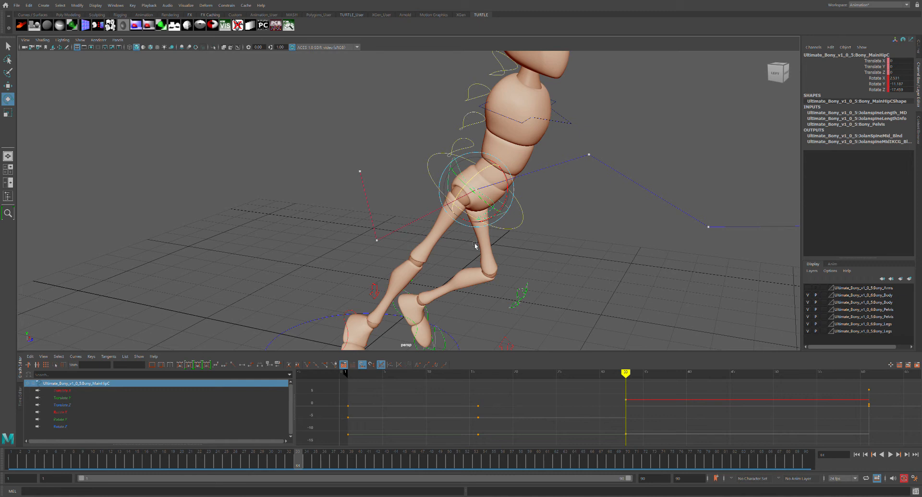
{"action": "left_click_drag", "start_coordinate": [475, 246], "coordinate": [531, 214], "text": "alt"}
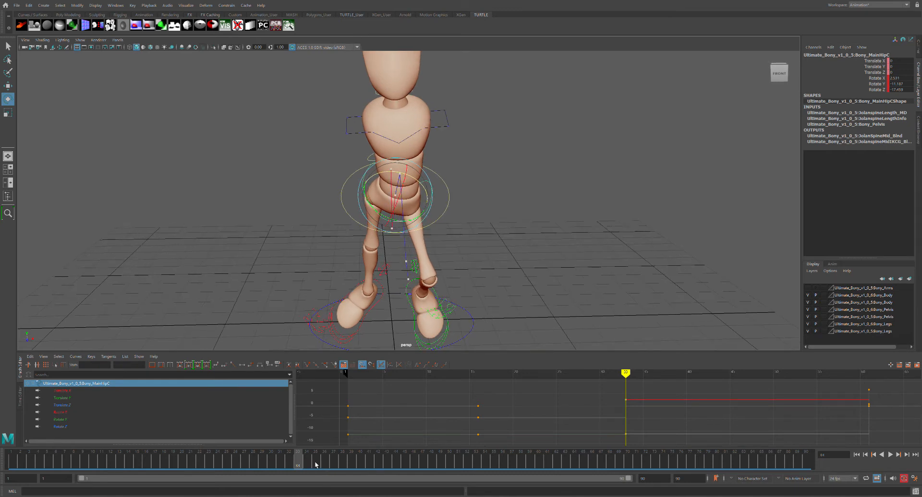
Try moving the main hip control sideways along X at frame 16
{"action": "left_click", "coordinate": [294, 460]}
{"action": "left_click_drag", "start_coordinate": [293, 460], "coordinate": [154, 465]}
{"action": "key", "text": "w"}
{"action": "left_click_drag", "start_coordinate": [424, 170], "coordinate": [432, 173]}
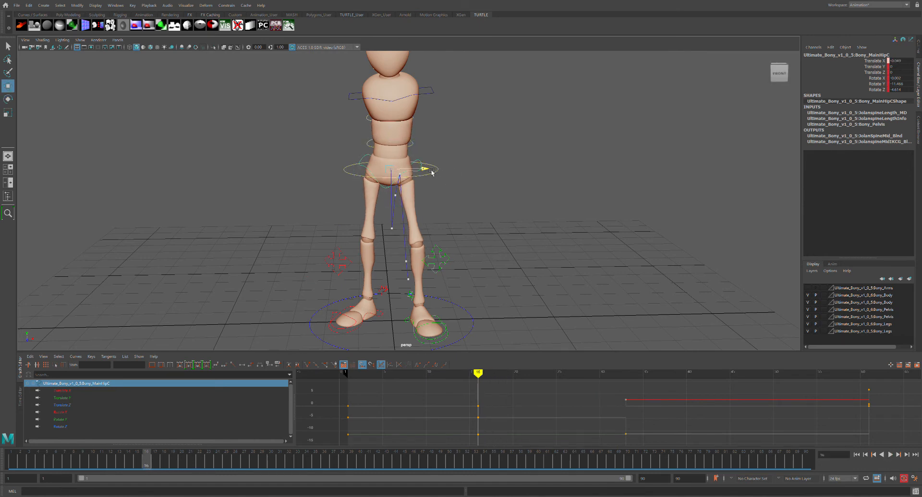
{"action": "key", "text": "ctrl+z"}
Move the root control toward the character's right foot at frame 16, to a Translate X of about -0.12
{"action": "scroll", "coordinate": [464, 174], "scroll_direction": "up", "scroll_amount": 3}
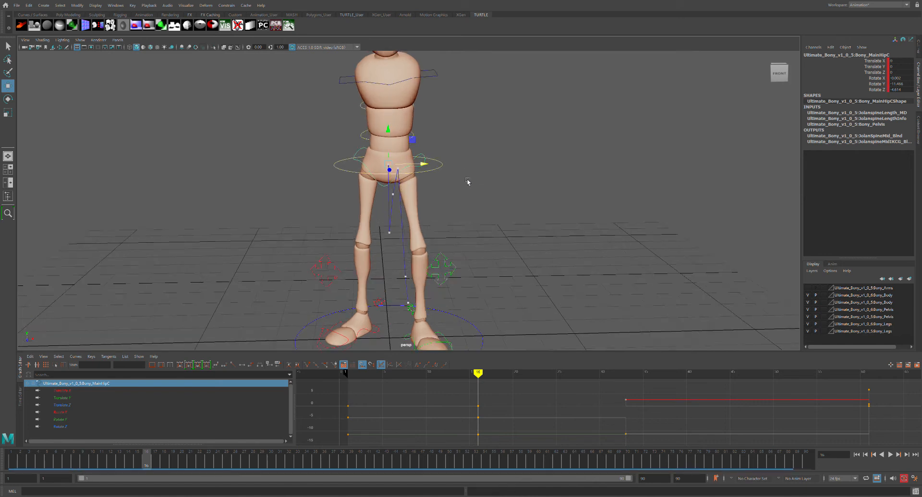
{"action": "left_click_drag", "start_coordinate": [465, 169], "coordinate": [468, 183], "text": "alt"}
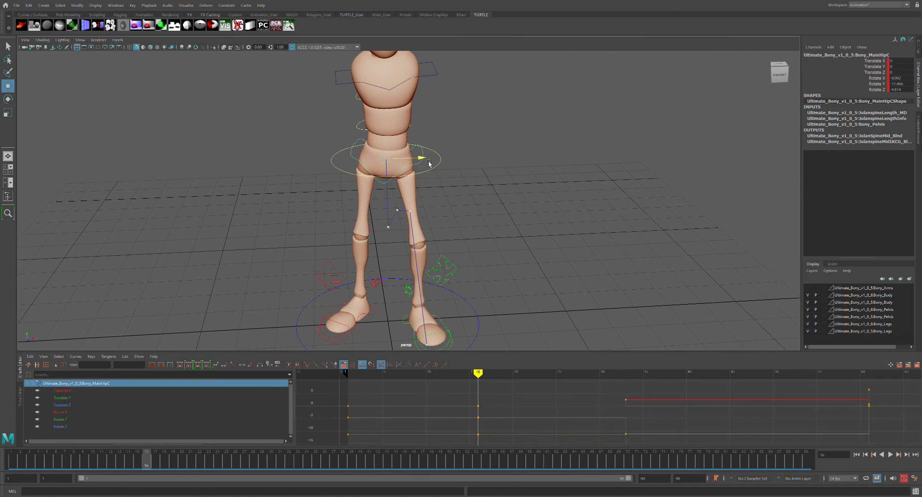
{"action": "left_click", "coordinate": [446, 169]}
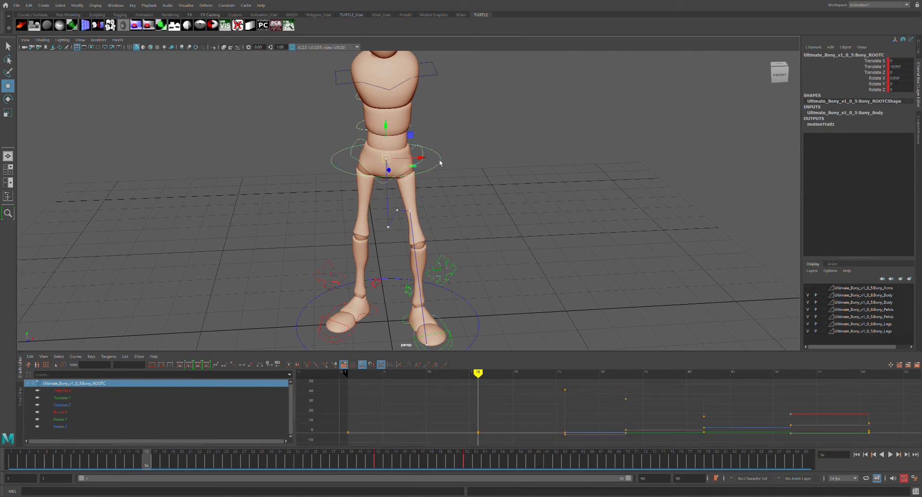
{"action": "left_click_drag", "start_coordinate": [426, 158], "coordinate": [413, 160]}
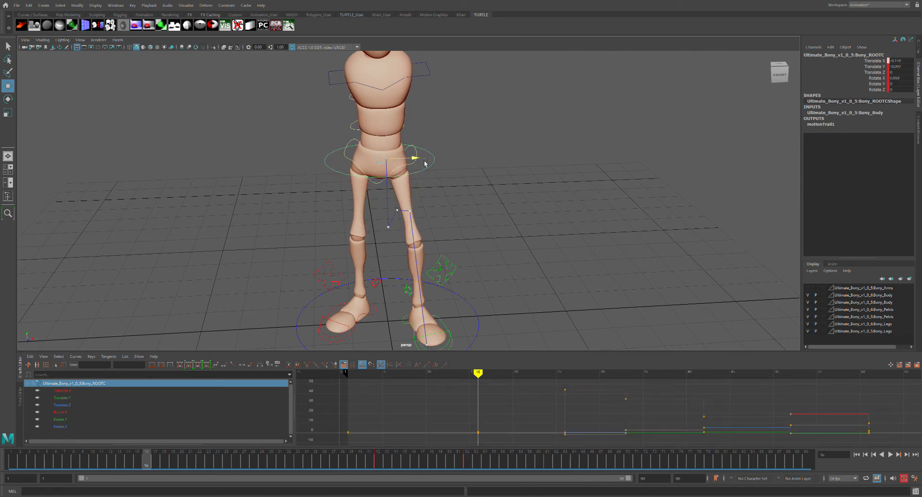
Play back the weight shift between frames 1 and 16 in the perspective and left side views
{"action": "mouse_move", "coordinate": [477, 173]}
{"action": "left_mouse_down", "text": "alt"}
{"action": "mouse_move", "coordinate": [487, 144]}
{"action": "mouse_move", "coordinate": [488, 166]}
{"action": "left_mouse_up", "text": "alt"}
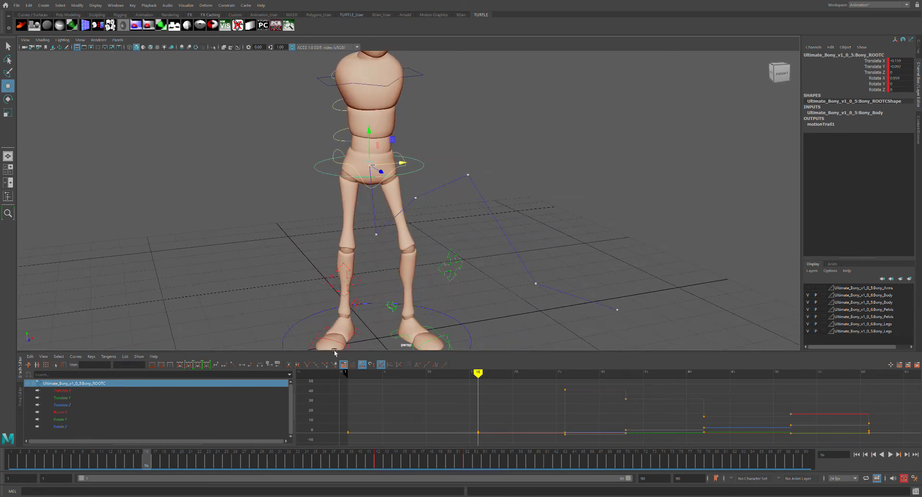
{"action": "key", "text": "alt+v"}
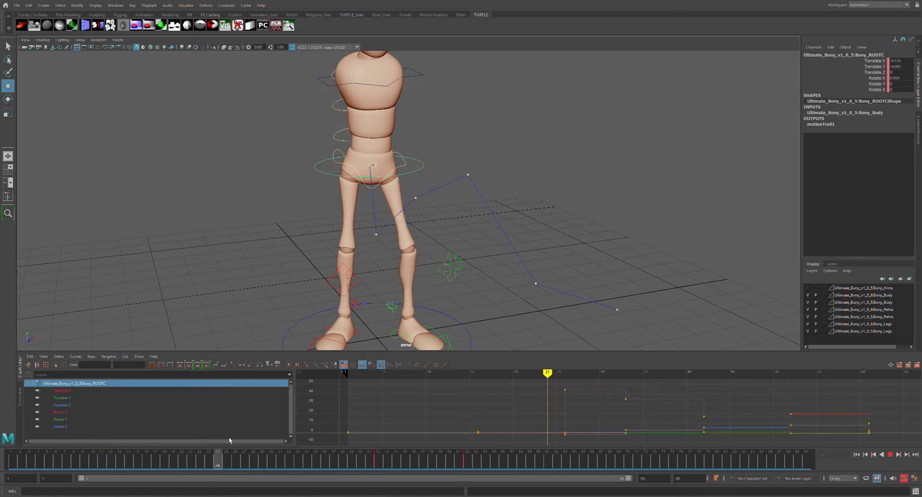
{"action": "key", "text": "Escape"}
{"action": "key", "text": "alt+shift+v"}
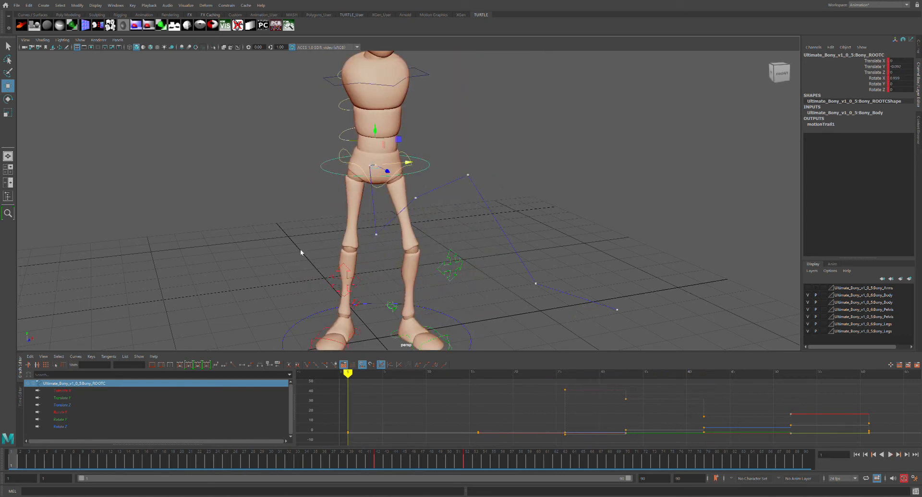
{"action": "key", "text": "space"}
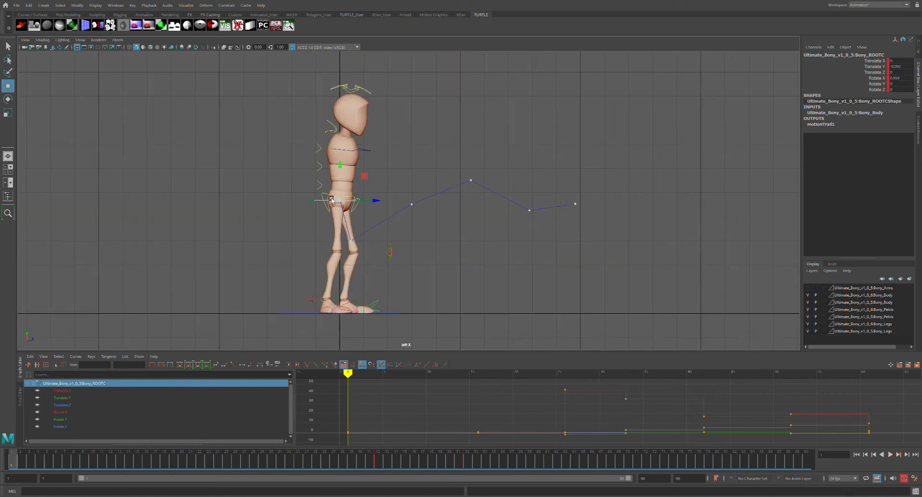
{"action": "left_click", "coordinate": [35, 463]}
{"action": "key", "text": "alt+v"}
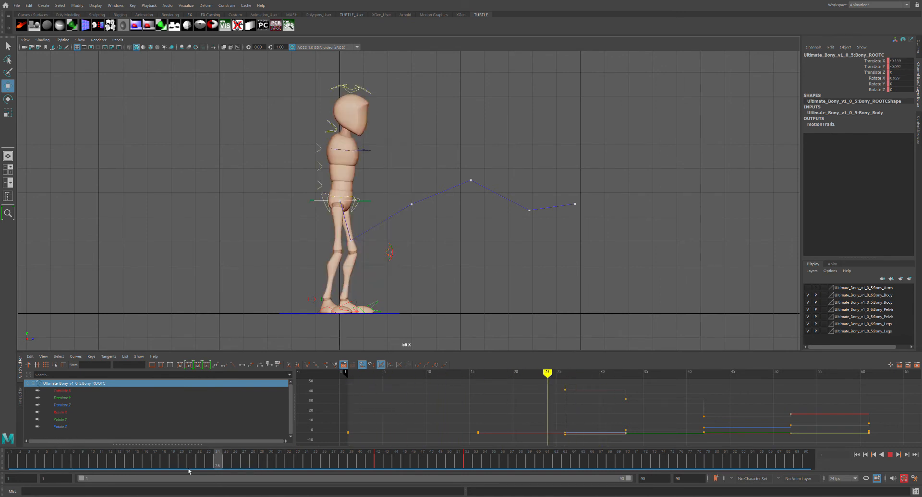
{"action": "left_click_drag", "start_coordinate": [147, 451], "coordinate": [149, 452]}
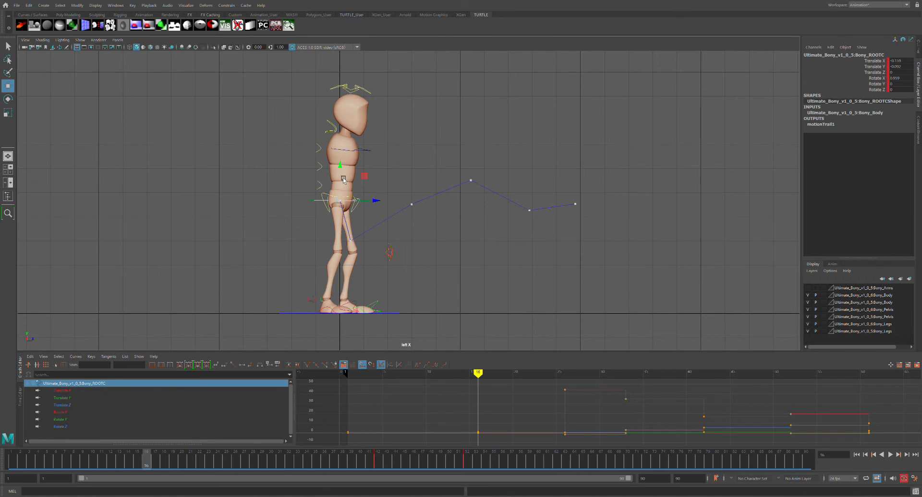
Lower the root control at frame 16 to a Translate Y of about -0.142 and scrub through the surrounding frames
{"action": "left_click_drag", "start_coordinate": [346, 173], "coordinate": [346, 175]}
{"action": "left_click_drag", "start_coordinate": [151, 465], "coordinate": [83, 462]}
{"action": "left_click_drag", "start_coordinate": [89, 430], "coordinate": [148, 424]}
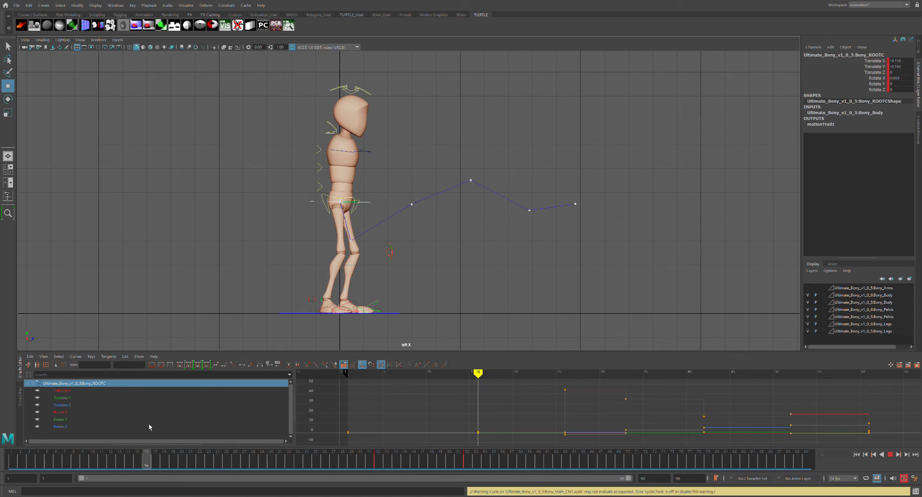
{"action": "left_click_drag", "start_coordinate": [150, 459], "coordinate": [150, 459]}
Nudge the root control forward along Z at frame 16, to a Translate Z of about 0.003
{"action": "left_click_drag", "start_coordinate": [315, 144], "coordinate": [331, 192]}
{"action": "left_click_drag", "start_coordinate": [153, 465], "coordinate": [149, 464]}
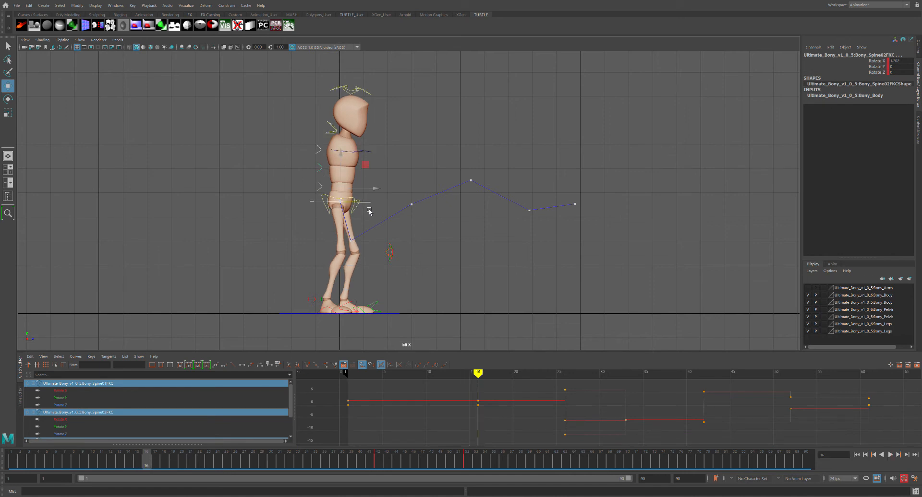
{"action": "key", "text": "f"}
{"action": "scroll", "coordinate": [552, 174], "scroll_direction": "down", "scroll_amount": 6}
{"action": "scroll", "coordinate": [518, 238], "scroll_direction": "up", "scroll_amount": 8}
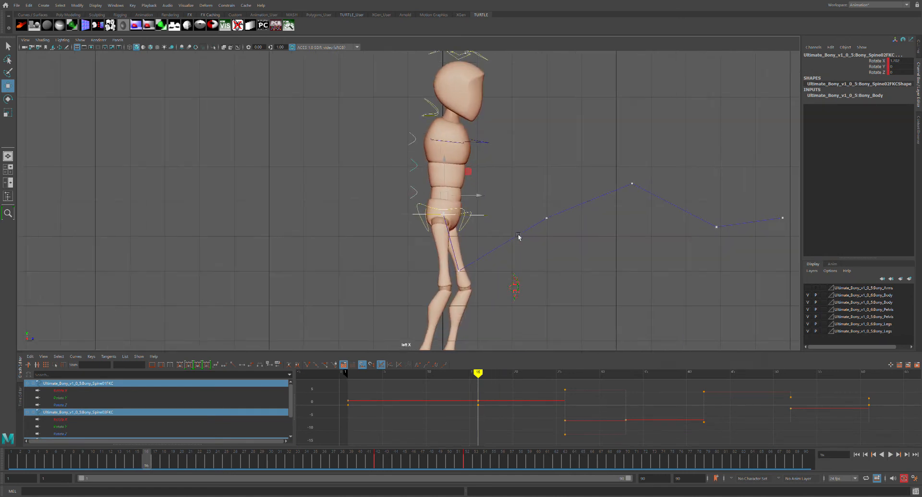
{"action": "middle_click_drag", "start_coordinate": [563, 291], "coordinate": [449, 149], "text": "alt"}
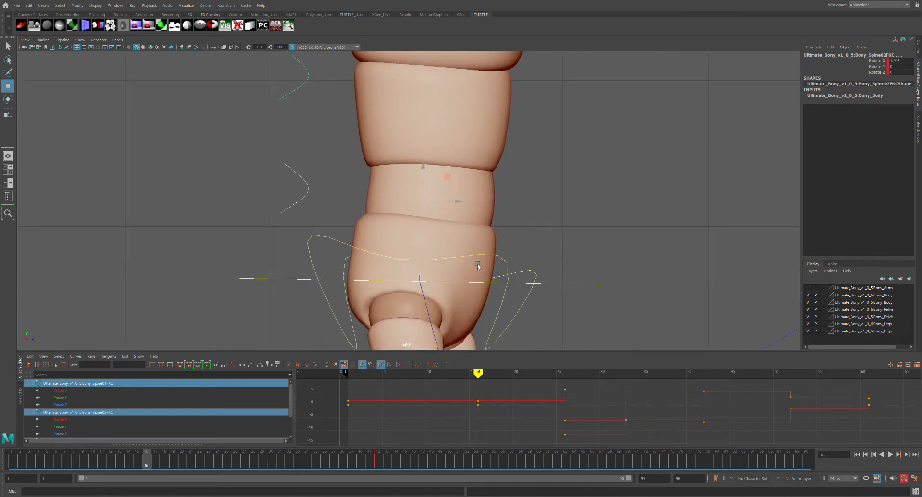
{"action": "scroll", "coordinate": [478, 269], "scroll_direction": "up", "scroll_amount": 2}
{"action": "middle_click_drag", "start_coordinate": [480, 274], "coordinate": [487, 193], "text": "alt"}
{"action": "left_click", "coordinate": [605, 216]}
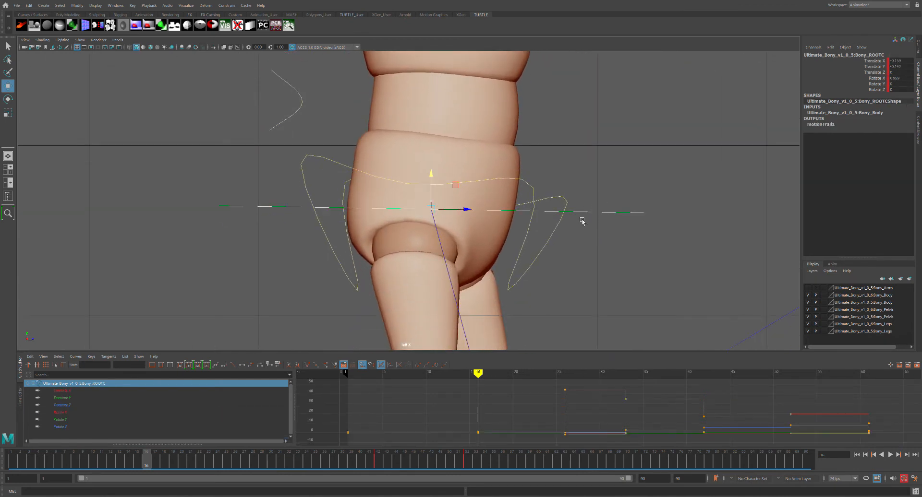
{"action": "left_click_drag", "start_coordinate": [472, 214], "coordinate": [474, 214]}
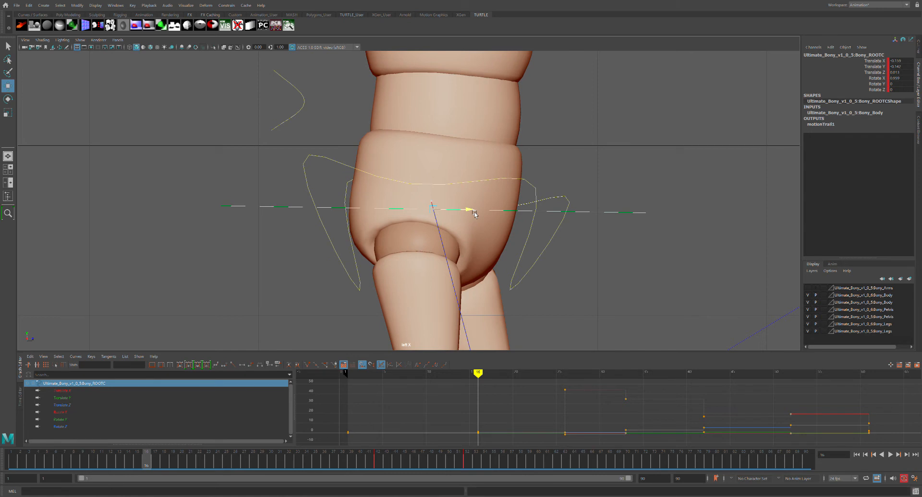
{"action": "left_click_drag", "start_coordinate": [474, 214], "coordinate": [473, 215]}
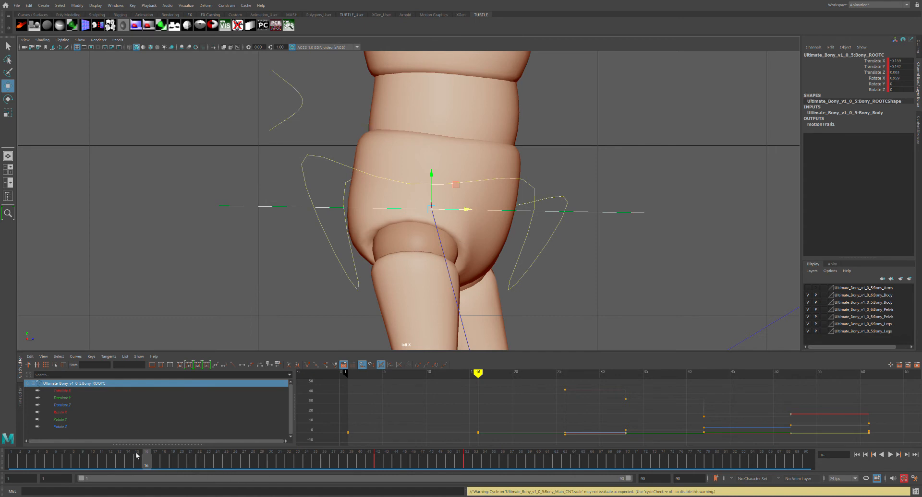
{"action": "mouse_move", "coordinate": [145, 460]}
{"action": "left_mouse_down"}
{"action": "mouse_move", "coordinate": [129, 464]}
{"action": "mouse_move", "coordinate": [155, 462]}
{"action": "mouse_move", "coordinate": [137, 462]}
{"action": "mouse_move", "coordinate": [146, 462]}
{"action": "left_mouse_up"}
Select the spine FK controls at frame 16 and enlarge their Rotate manipulator
{"action": "key", "text": "f"}
{"action": "left_click_drag", "start_coordinate": [379, 129], "coordinate": [399, 185]}
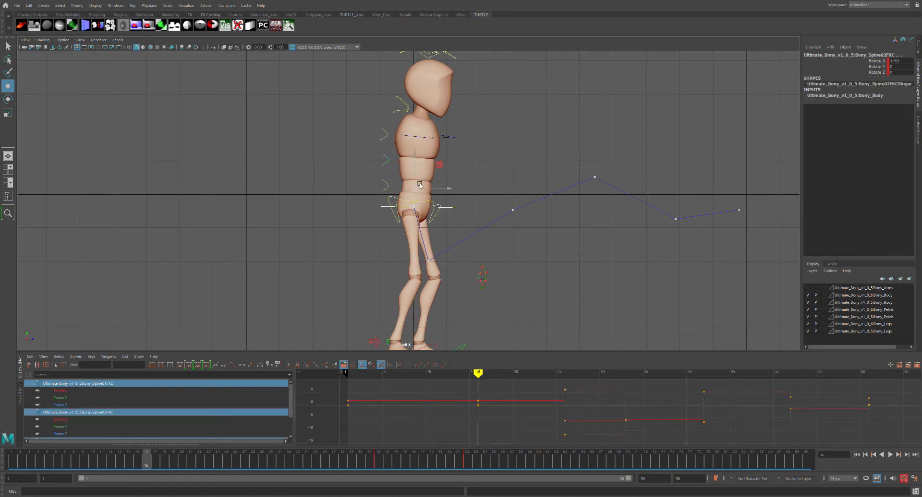
{"action": "key", "text": "e"}
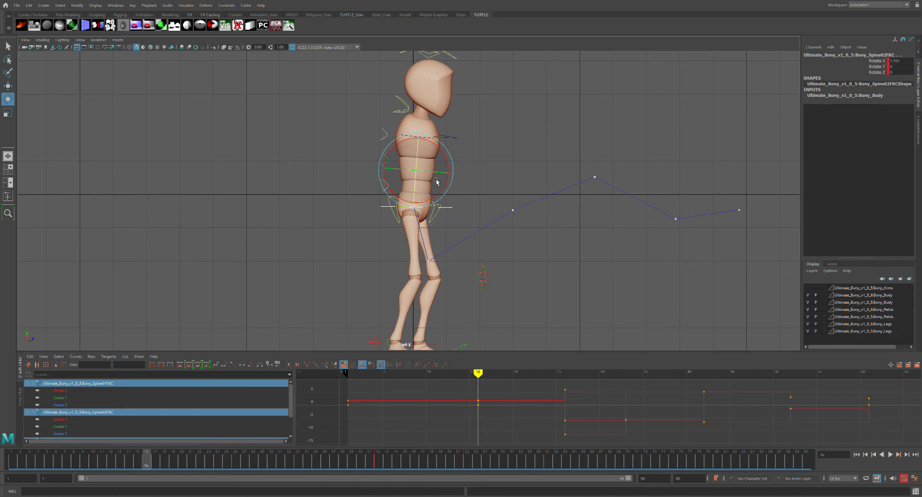
{"action": "key", "text": "minus"}
{"action": "key", "text": "minus"}
{"action": "key", "text": "minus"}
{"action": "key", "text": "minus"}
{"action": "key", "text": "minus"}
{"action": "key", "text": "minus"}
{"action": "key", "text": "plus"}
{"action": "key", "text": "plus"}
{"action": "key", "text": "plus"}
{"action": "key", "text": "plus"}
{"action": "key", "text": "plus"}
{"action": "key", "text": "plus"}
{"action": "key", "text": "plus"}
{"action": "key", "text": "plus"}
{"action": "key", "text": "plus"}
{"action": "key", "text": "plus"}
{"action": "key", "text": "plus"}
{"action": "key", "text": "plus"}
{"action": "key", "text": "minus"}
{"action": "key", "text": "minus"}
{"action": "key", "text": "minus"}
{"action": "key", "text": "minus"}
{"action": "key", "text": "minus"}
{"action": "key", "text": "minus"}
{"action": "key", "text": "plus"}
{"action": "key", "text": "plus"}
{"action": "key", "text": "plus"}
{"action": "key", "text": "plus"}
{"action": "key", "text": "plus"}
{"action": "key", "text": "plus"}
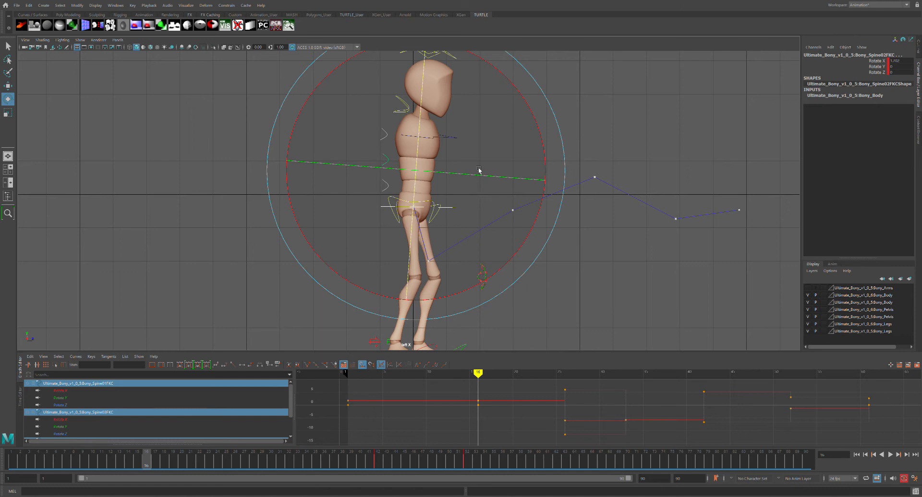
Shrink the Rotate manipulator and try bending the spine FK controls backward with it at frame 16
{"action": "key", "text": "minus"}
{"action": "key", "text": "minus"}
{"action": "key", "text": "minus"}
{"action": "key", "text": "minus"}
{"action": "key", "text": "minus"}
{"action": "key", "text": "minus"}
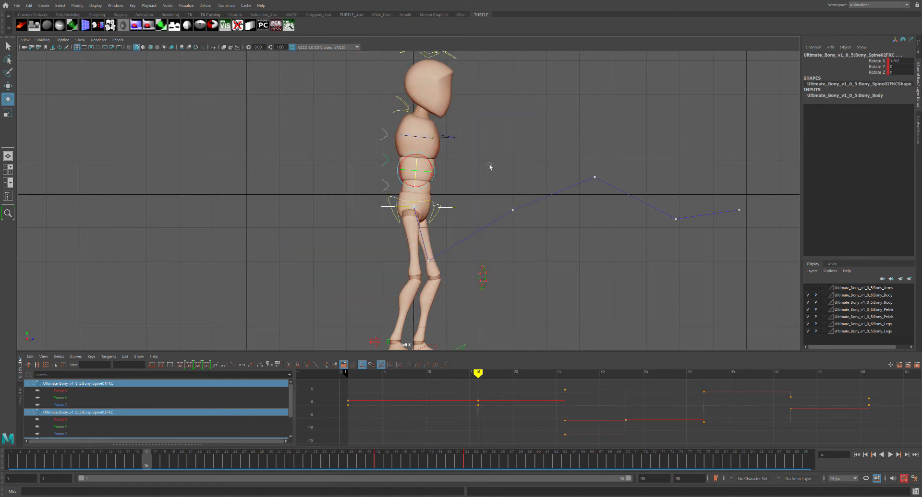
{"action": "left_click_drag", "start_coordinate": [438, 167], "coordinate": [436, 174]}
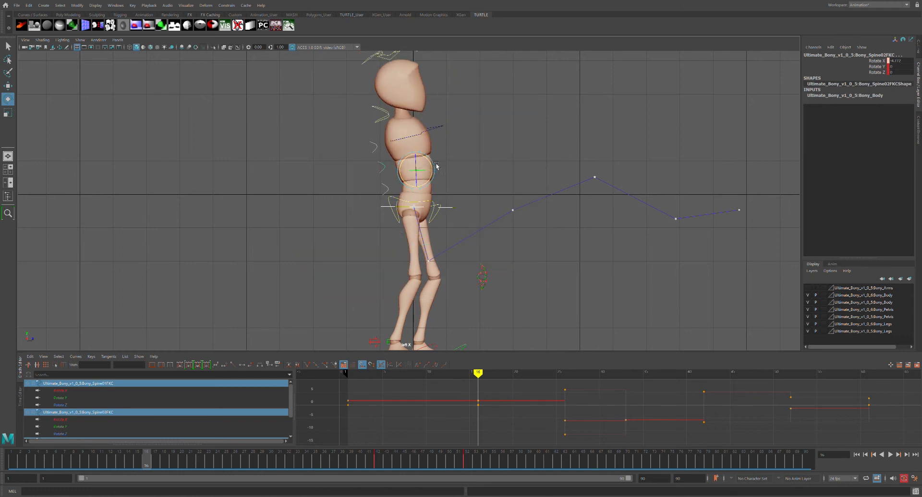
{"action": "key", "text": "ctrl+z"}
Enlarge the Rotate manipulator and straighten the spine FK controls slightly at frame 16, to a Rotate X of about 1.41
{"action": "key", "text": "equal"}
{"action": "key", "text": "equal"}
{"action": "key", "text": "equal"}
{"action": "key", "text": "equal"}
{"action": "key", "text": "equal"}
{"action": "key", "text": "equal"}
{"action": "key", "text": "equal"}
{"action": "key", "text": "equal"}
{"action": "key", "text": "equal"}
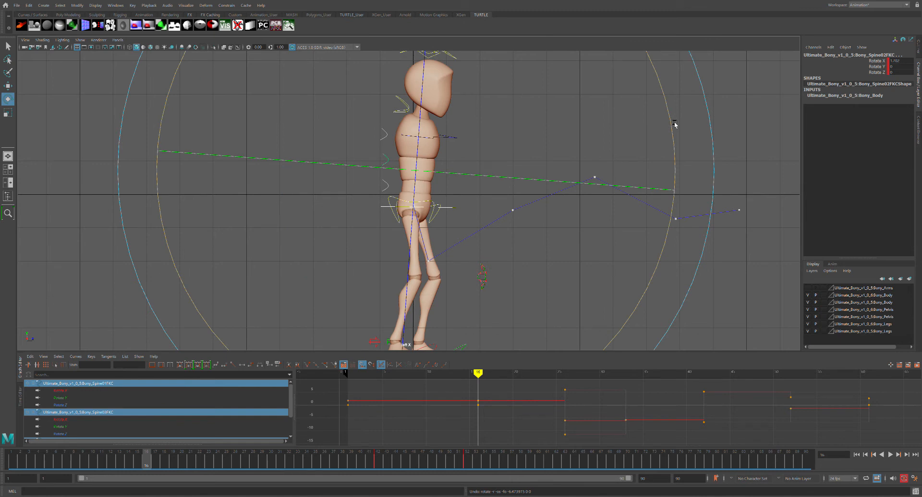
{"action": "left_click_drag", "start_coordinate": [673, 124], "coordinate": [679, 126]}
{"action": "key", "text": "ctrl+z"}
{"action": "left_click_drag", "start_coordinate": [679, 127], "coordinate": [679, 127]}
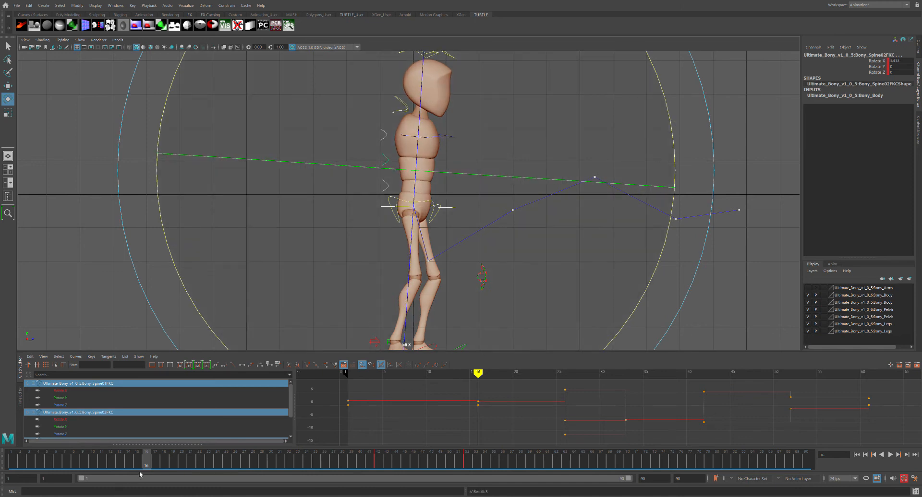
{"action": "mouse_move", "coordinate": [149, 463]}
{"action": "left_mouse_down"}
{"action": "mouse_move", "coordinate": [140, 463]}
{"action": "mouse_move", "coordinate": [161, 463]}
{"action": "mouse_move", "coordinate": [138, 464]}
{"action": "mouse_move", "coordinate": [149, 474]}
{"action": "left_mouse_up"}
Select only the root control in the perspective view and shrink its Rotate manipulator
{"action": "key", "text": "space"}
{"action": "scroll", "coordinate": [451, 246], "scroll_direction": "down", "scroll_amount": 4}
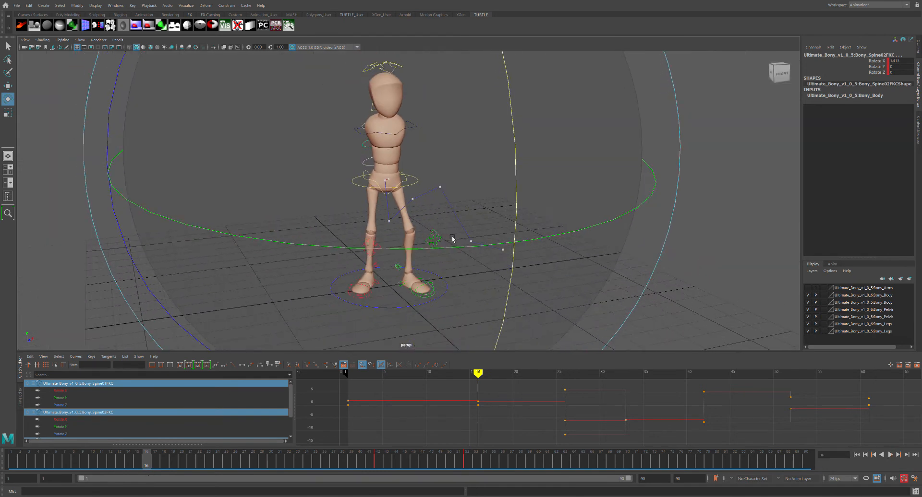
{"action": "left_click", "coordinate": [715, 143]}
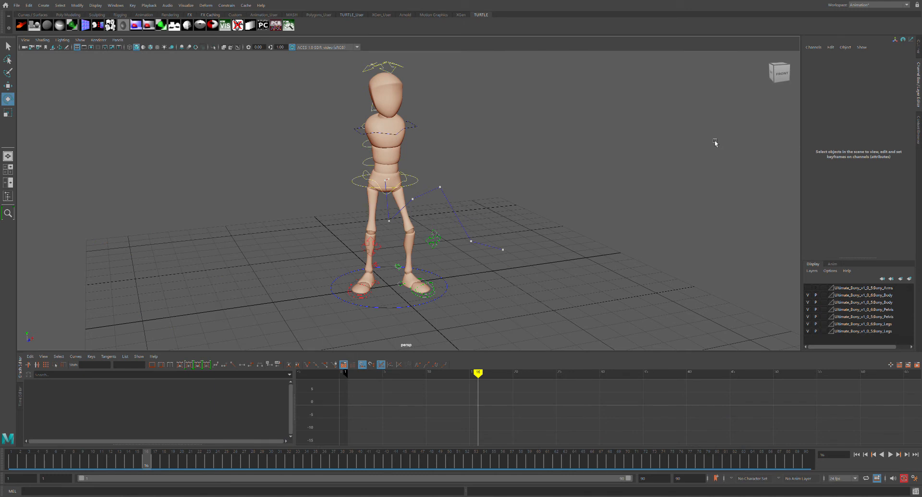
{"action": "left_click", "coordinate": [425, 181]}
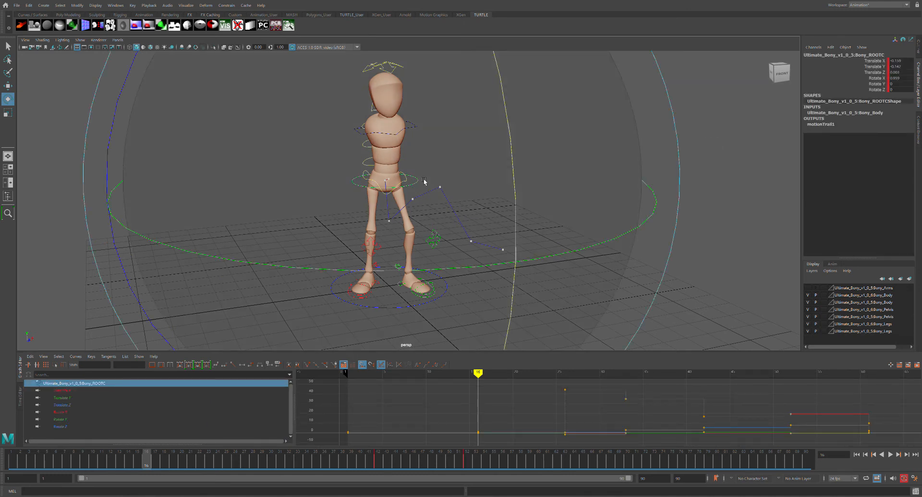
{"action": "key", "text": "minus"}
{"action": "key", "text": "minus"}
{"action": "key", "text": "minus"}
{"action": "key", "text": "minus"}
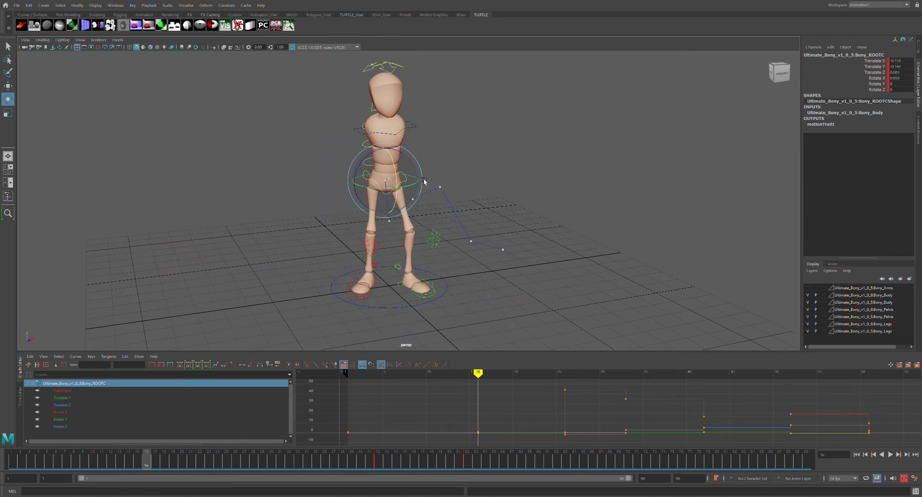
Play the jump animation from the character's side in the perspective view
{"action": "left_click_drag", "start_coordinate": [342, 194], "coordinate": [522, 166], "text": "alt"}
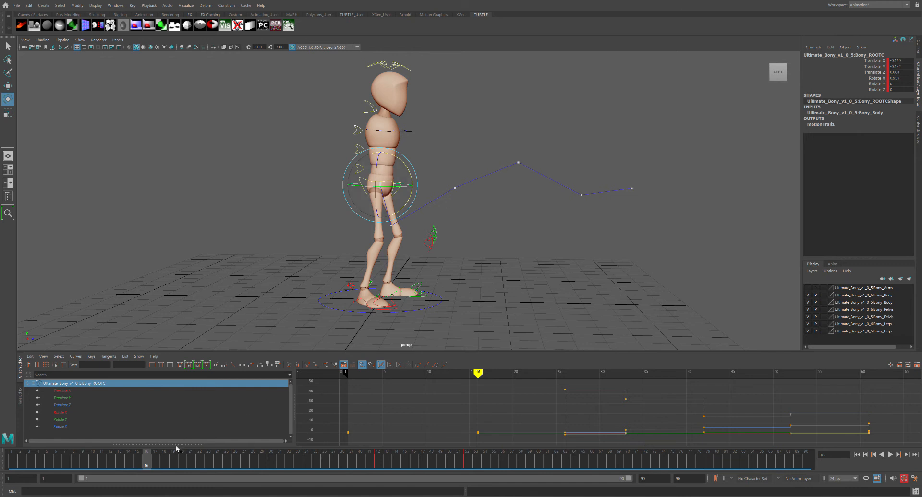
{"action": "key", "text": "alt+v"}
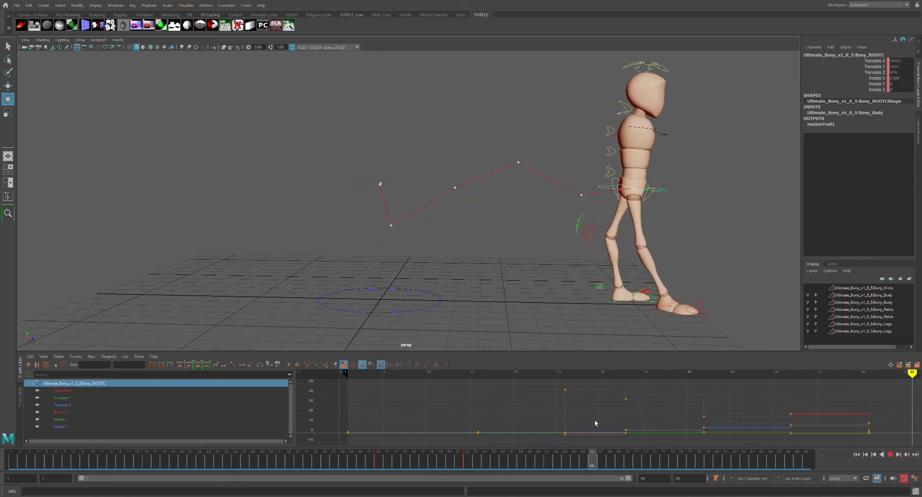
{"action": "key", "text": "alt+v"}
Move both knee IK controls forward in front of the legs at frame 61
{"action": "left_click_drag", "start_coordinate": [665, 257], "coordinate": [612, 201], "text": "alt"}
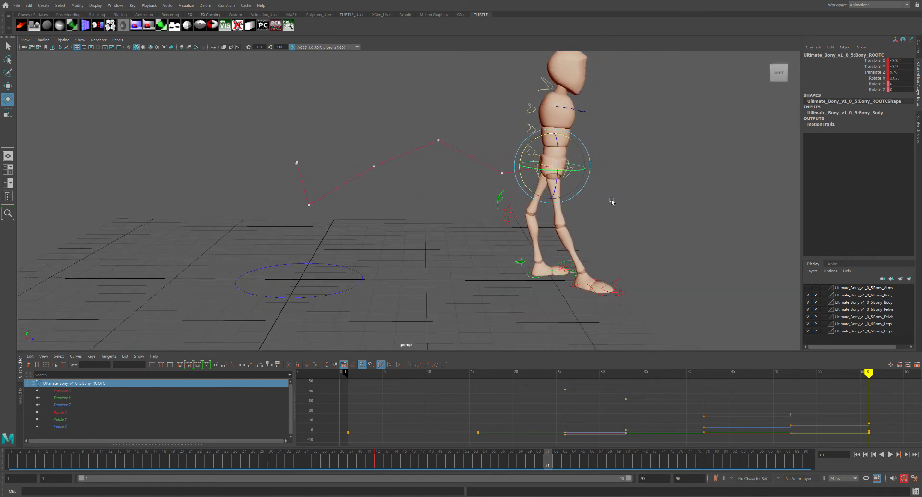
{"action": "left_click", "coordinate": [511, 230]}
{"action": "key", "text": "w"}
{"action": "left_click_drag", "start_coordinate": [547, 213], "coordinate": [662, 229]}
{"action": "left_click_drag", "start_coordinate": [681, 216], "coordinate": [547, 226], "text": "alt"}
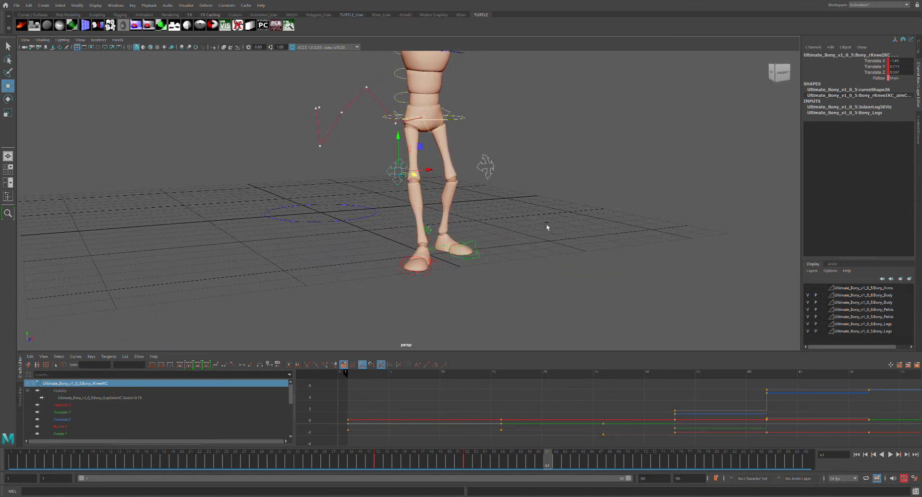
Move only the right knee IK control farther forward at frame 61, to a Translate Z of about 10.7
{"action": "left_click", "coordinate": [423, 188]}
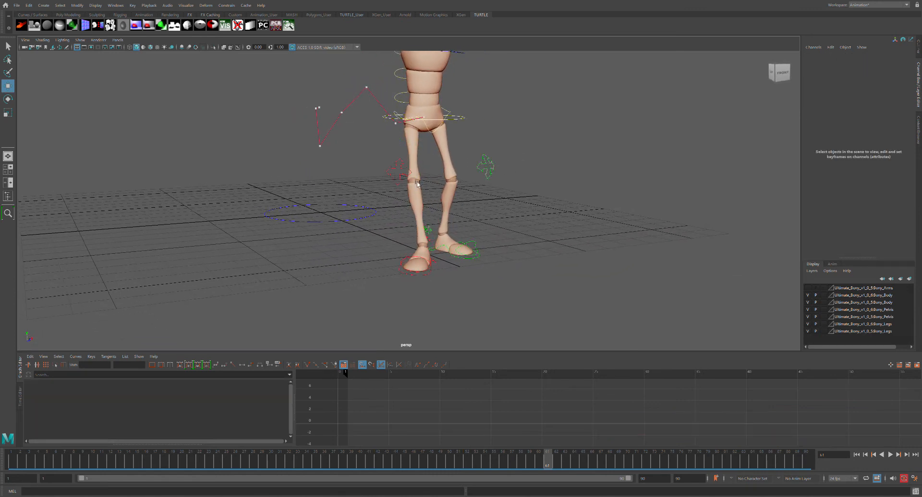
{"action": "left_click", "coordinate": [407, 177]}
{"action": "left_click_drag", "start_coordinate": [427, 178], "coordinate": [446, 188], "text": "alt"}
{"action": "middle_click_drag", "start_coordinate": [462, 278], "coordinate": [514, 277]}
{"action": "left_click_drag", "start_coordinate": [514, 278], "coordinate": [533, 233], "text": "alt"}
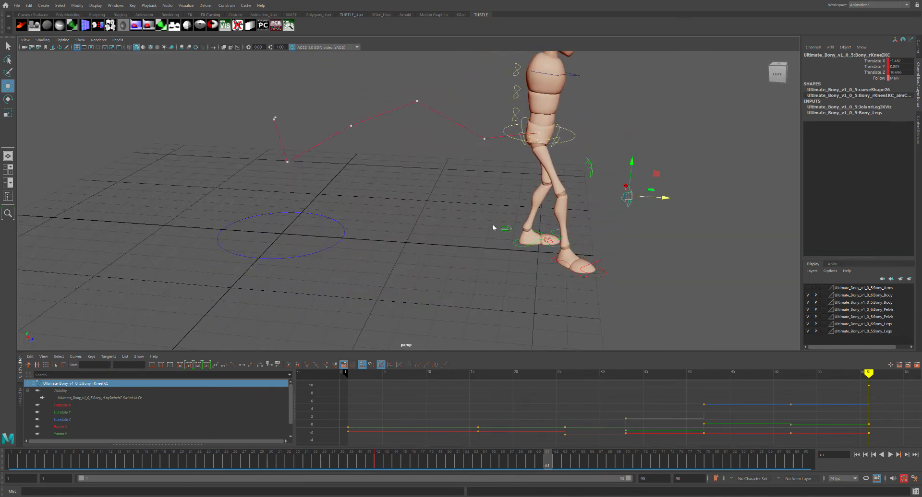
Move the root control forward in the left side view at frame 61, to a Translate Z of about 10
{"action": "key", "text": "space"}
{"action": "key", "text": "space"}
{"action": "middle_click_drag", "start_coordinate": [562, 193], "coordinate": [330, 167], "text": "alt"}
{"action": "mouse_move", "coordinate": [528, 211]}
{"action": "right_mouse_down", "text": "alt"}
{"action": "mouse_move", "coordinate": [504, 219]}
{"action": "mouse_move", "coordinate": [512, 204]}
{"action": "right_mouse_up", "text": "alt"}
{"action": "left_click", "coordinate": [502, 200]}
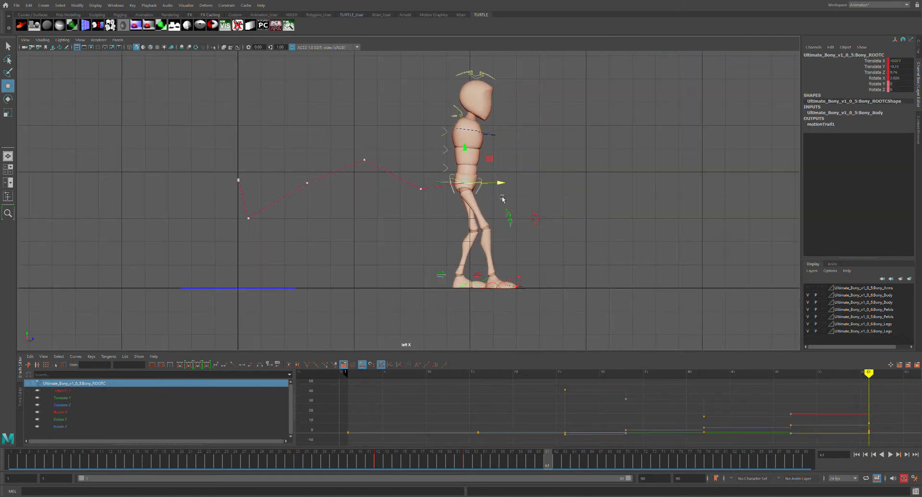
{"action": "left_click_drag", "start_coordinate": [509, 188], "coordinate": [514, 188]}
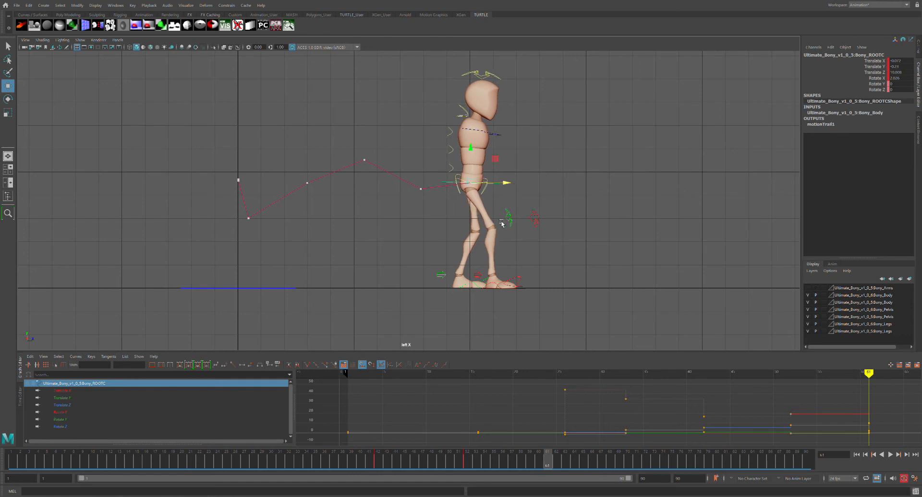
{"action": "scroll", "coordinate": [499, 219], "scroll_direction": "down", "scroll_amount": 5}
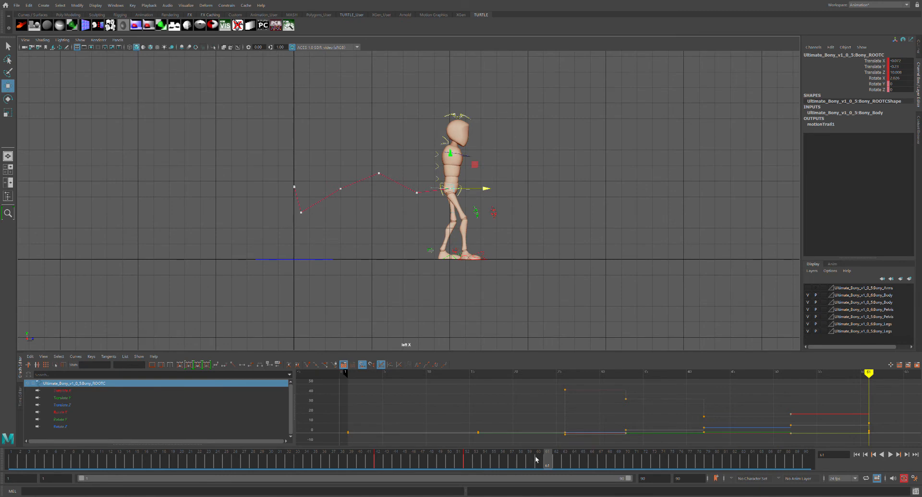
Move the root control forward in the landing pose at frame 52, to a Translate Z of about 8.4
{"action": "mouse_move", "coordinate": [550, 465]}
{"action": "left_mouse_down"}
{"action": "mouse_move", "coordinate": [365, 464]}
{"action": "mouse_move", "coordinate": [447, 456]}
{"action": "mouse_move", "coordinate": [477, 435]}
{"action": "left_mouse_up"}
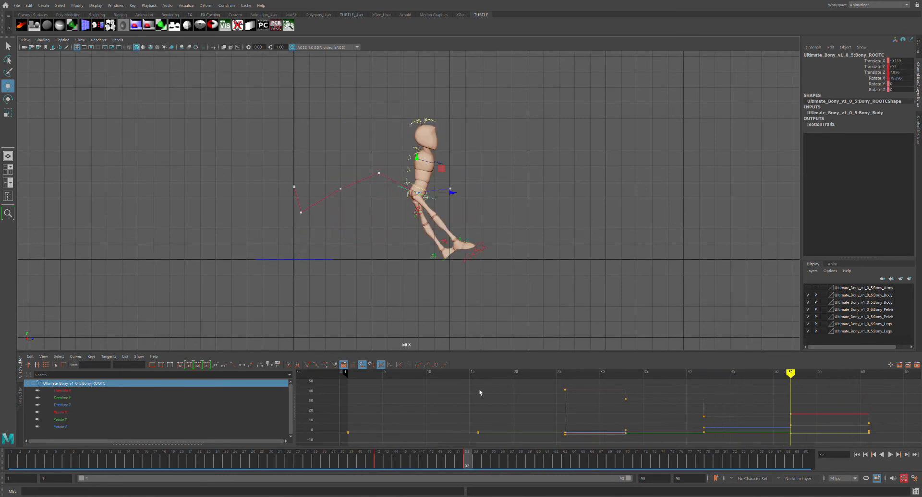
{"action": "left_click", "coordinate": [457, 195]}
{"action": "left_click_drag", "start_coordinate": [454, 194], "coordinate": [466, 197]}
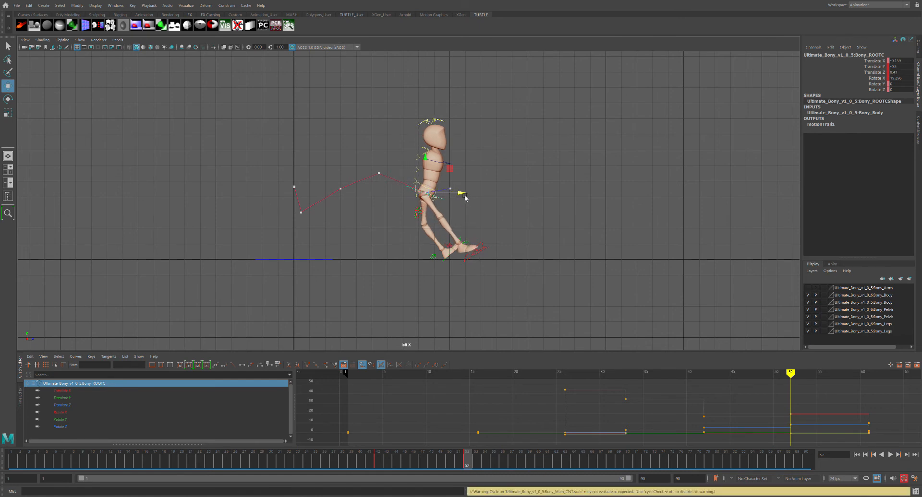
Lower the root control at frame 52 to a Translate Y of about -1.3 and move the right knee IK control forward to a Translate Z of about 9.2
{"action": "left_click_drag", "start_coordinate": [436, 166], "coordinate": [435, 177]}
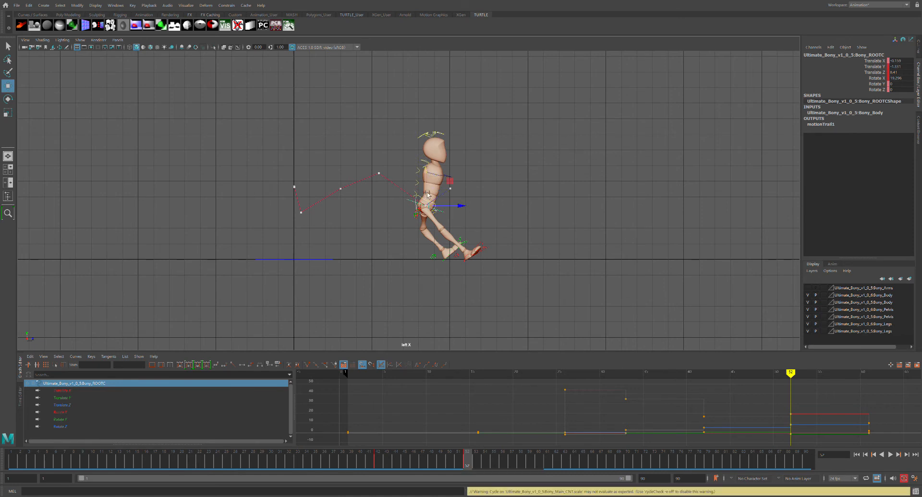
{"action": "left_click", "coordinate": [424, 223]}
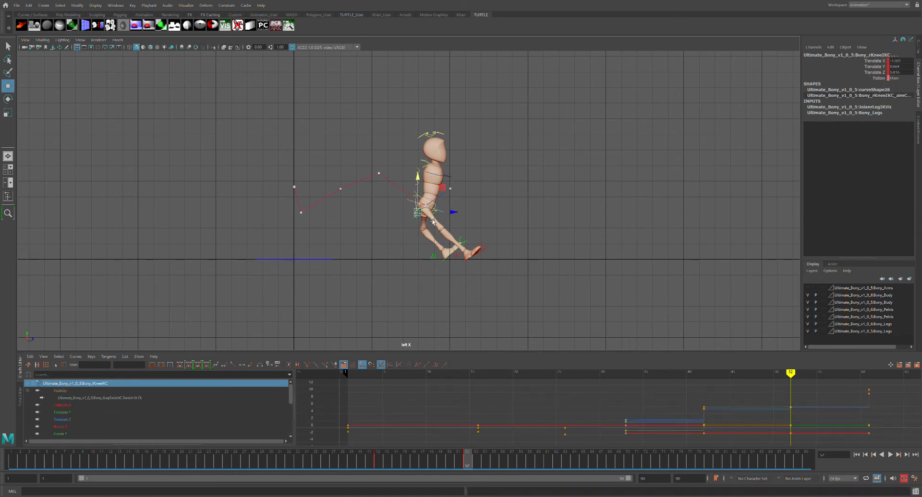
{"action": "left_click_drag", "start_coordinate": [457, 214], "coordinate": [514, 220]}
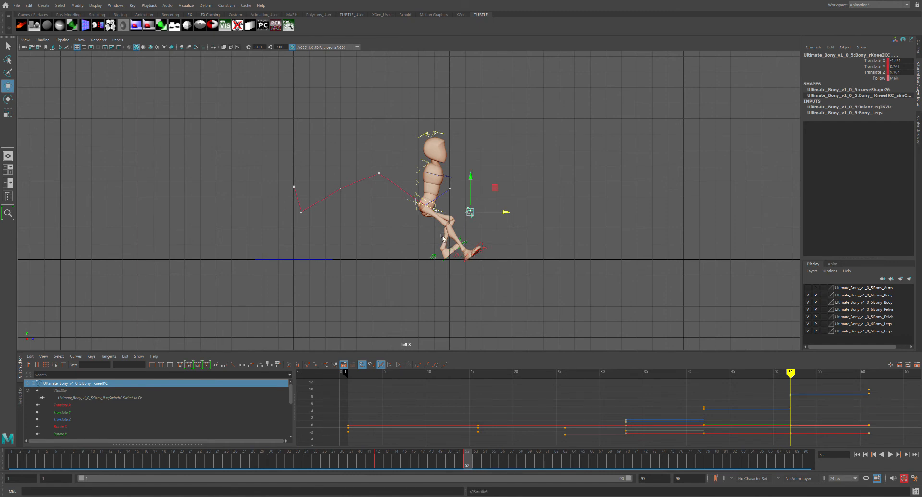
{"action": "left_click", "coordinate": [422, 205]}
{"action": "left_click_drag", "start_coordinate": [465, 210], "coordinate": [465, 206]}
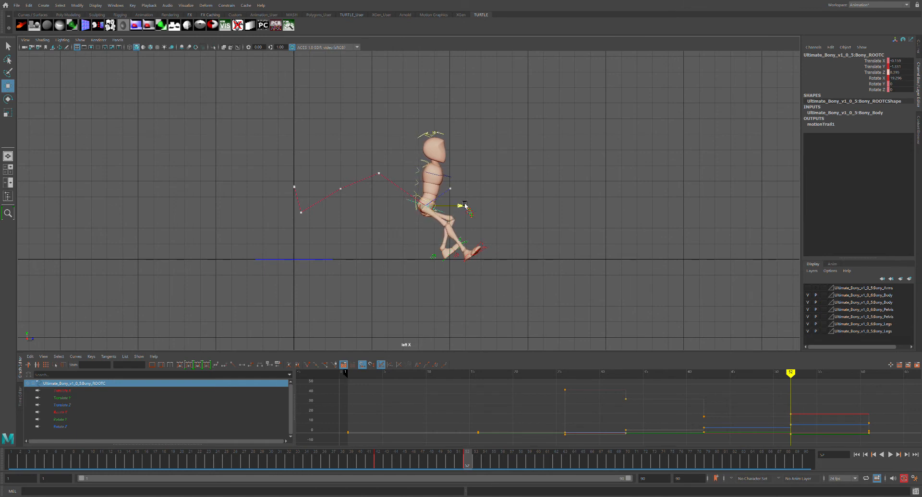
Move the left foot IK control forward beside the right foot at frame 52, to a Translate Z of about 10.5
{"action": "left_click", "coordinate": [474, 259]}
{"action": "left_click_drag", "start_coordinate": [509, 253], "coordinate": [504, 252]}
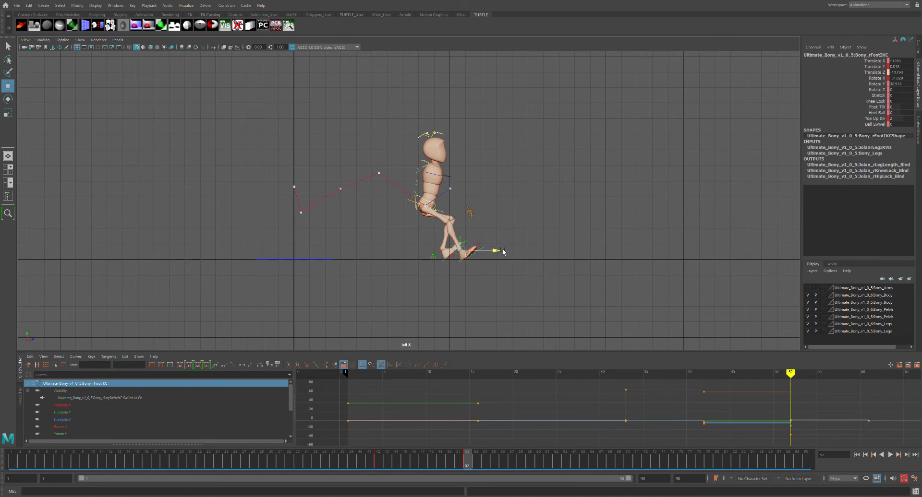
{"action": "left_click", "coordinate": [466, 255]}
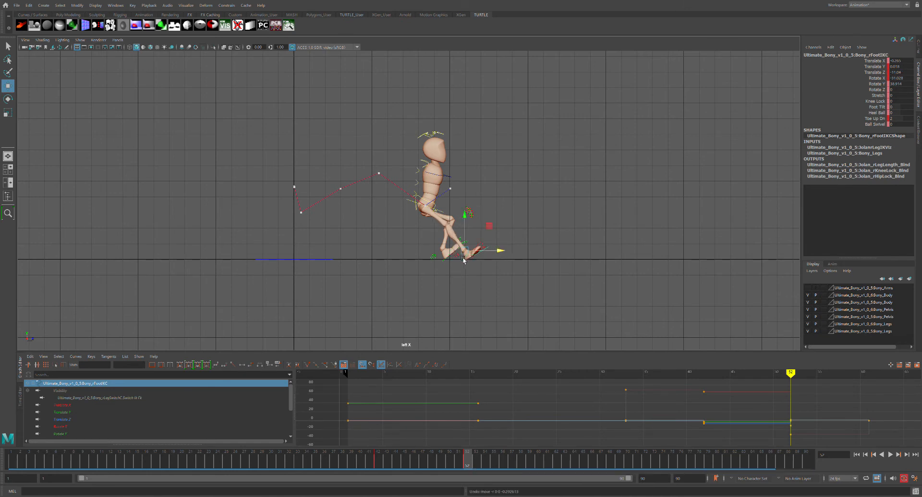
{"action": "left_click_drag", "start_coordinate": [481, 250], "coordinate": [497, 252]}
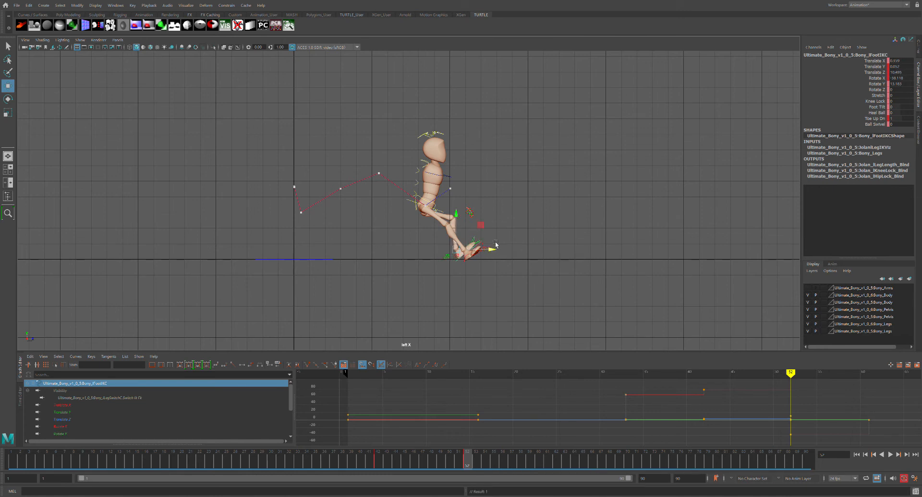
Check the overlapping feet in silhouette display at frame 52 and fine-tune the left foot control's Toe Up Dn
{"action": "left_click", "coordinate": [501, 204]}
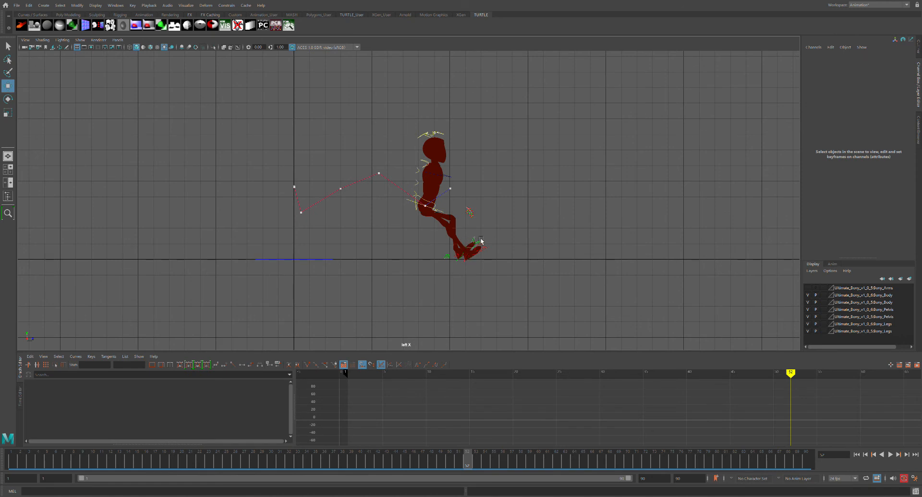
{"action": "left_click", "coordinate": [465, 262]}
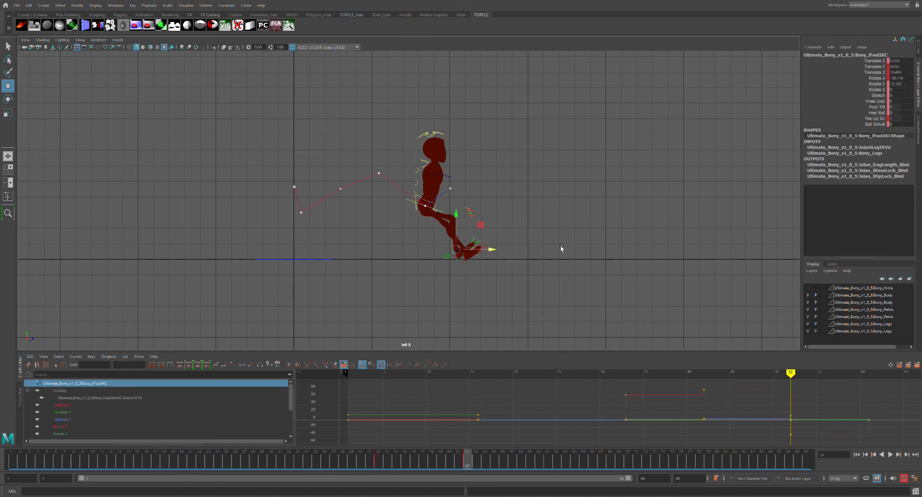
{"action": "middle_click_drag", "start_coordinate": [898, 123], "coordinate": [902, 124]}
{"action": "left_click", "coordinate": [531, 255]}
{"action": "left_click", "coordinate": [478, 259]}
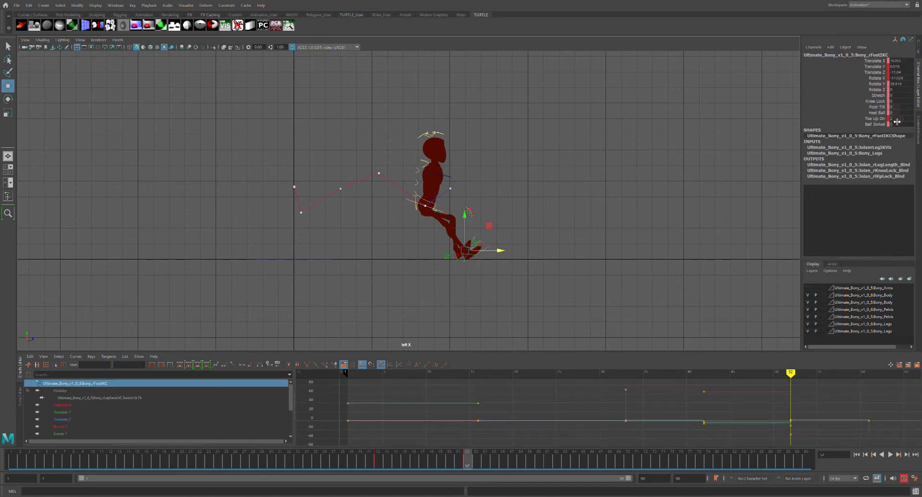
{"action": "left_click", "coordinate": [649, 212]}
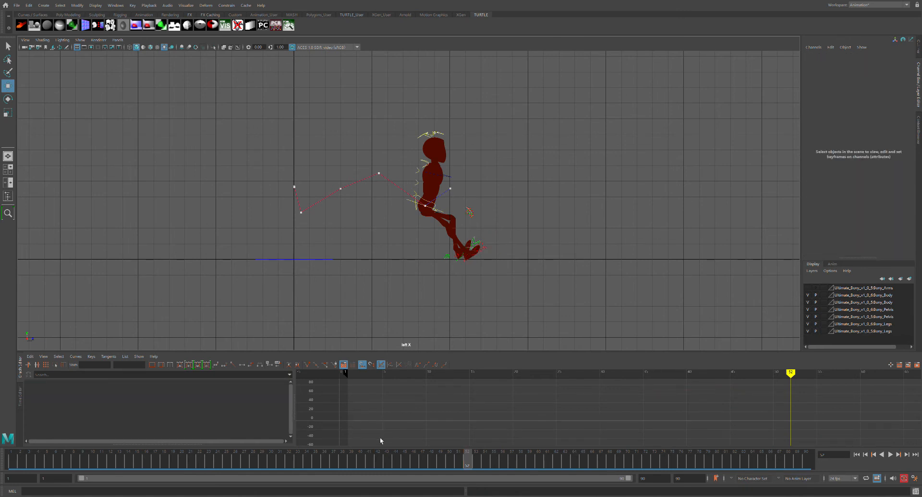
Restore the shaded display, then lower the root control at frame 21 and nudge it slightly forward as an anticipation breakdown
{"action": "left_click_drag", "start_coordinate": [475, 466], "coordinate": [105, 448]}
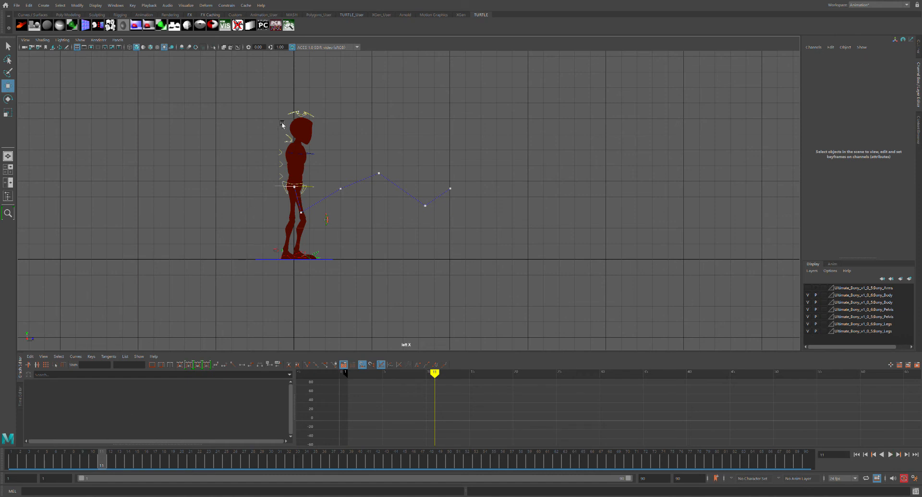
{"action": "left_click_drag", "start_coordinate": [282, 106], "coordinate": [296, 202]}
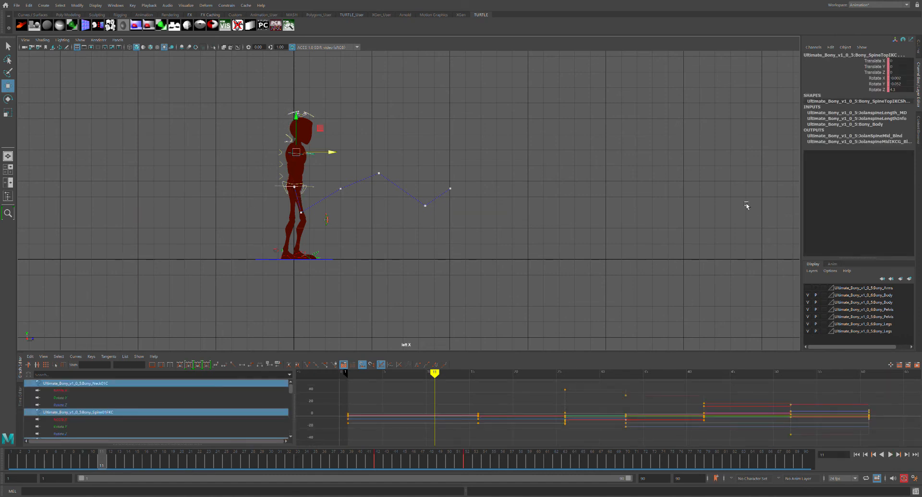
{"action": "key", "text": "5"}
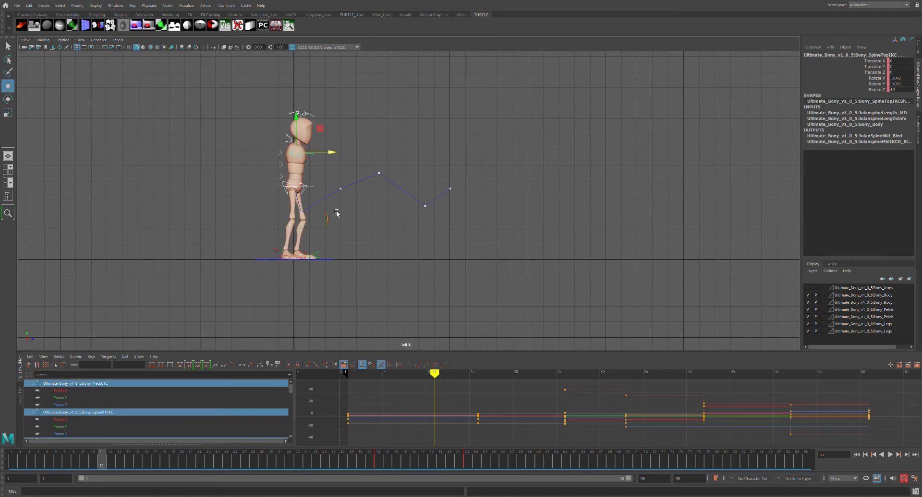
{"action": "left_click", "coordinate": [285, 191]}
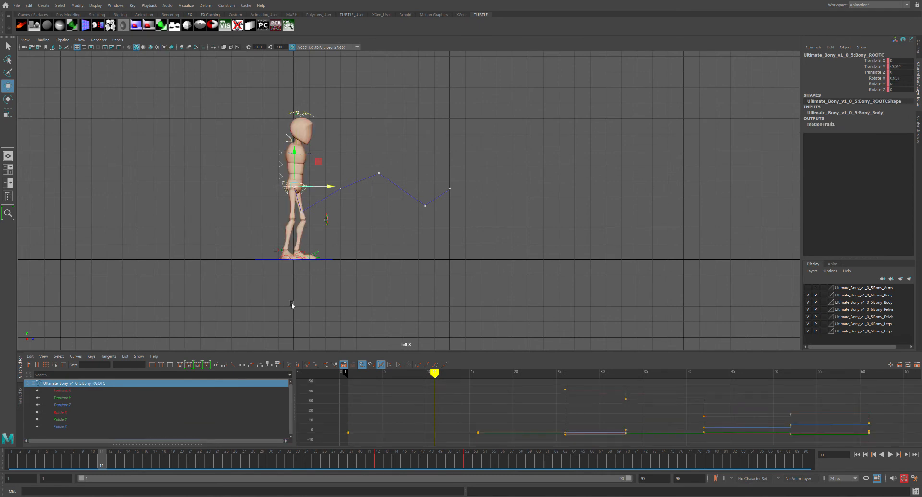
{"action": "left_click_drag", "start_coordinate": [121, 458], "coordinate": [190, 465]}
{"action": "mouse_move", "coordinate": [426, 171]}
{"action": "middle_mouse_down", "text": "alt"}
{"action": "mouse_move", "coordinate": [453, 157]}
{"action": "mouse_move", "coordinate": [419, 188]}
{"action": "mouse_move", "coordinate": [421, 167]}
{"action": "middle_mouse_up", "text": "alt"}
{"action": "scroll", "coordinate": [441, 177], "scroll_direction": "up", "scroll_amount": 3}
{"action": "scroll", "coordinate": [431, 174], "scroll_direction": "up", "scroll_amount": 1}
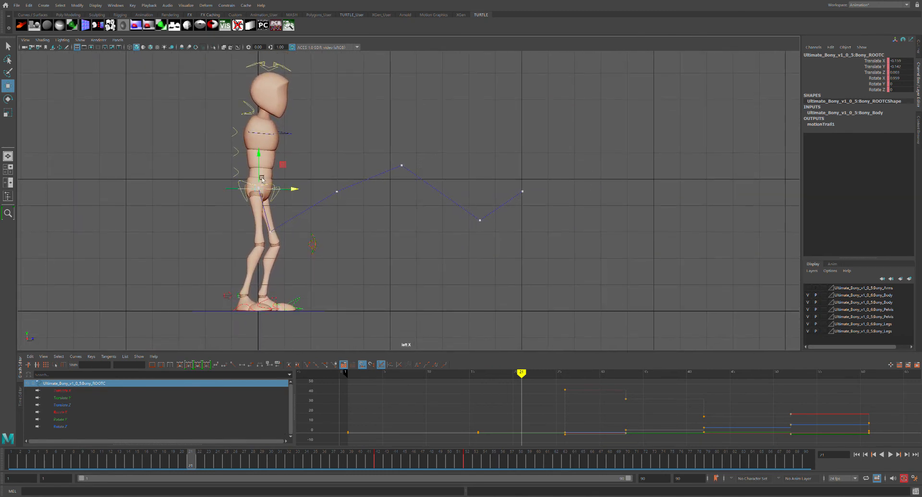
{"action": "left_click_drag", "start_coordinate": [265, 164], "coordinate": [264, 178]}
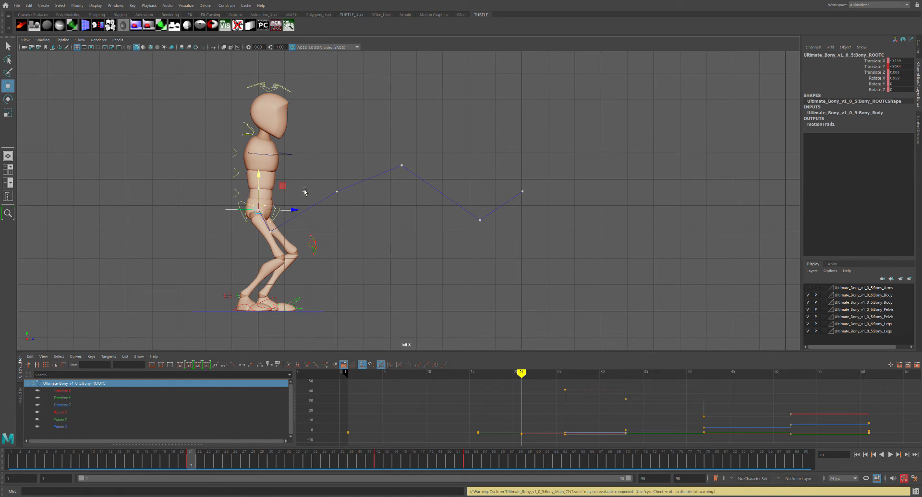
{"action": "middle_click_drag", "start_coordinate": [268, 178], "coordinate": [267, 172]}
{"action": "left_click_drag", "start_coordinate": [301, 207], "coordinate": [303, 208]}
Move the root control forward and down at frame 29, to about Translate Y -2 and Translate Z 1, rounding the crouch's motion trail
{"action": "left_click_drag", "start_coordinate": [187, 467], "coordinate": [96, 467]}
{"action": "key", "text": "alt+v"}
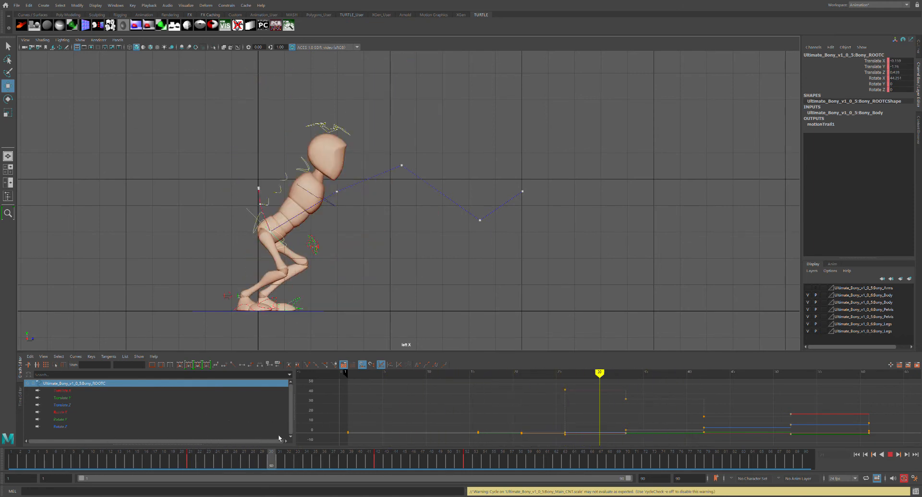
{"action": "left_click_drag", "start_coordinate": [300, 435], "coordinate": [268, 442]}
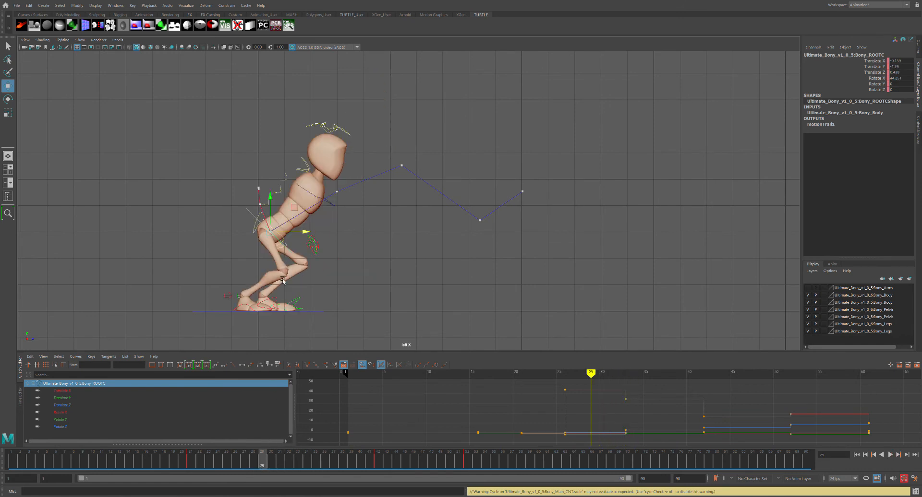
{"action": "left_click_drag", "start_coordinate": [292, 229], "coordinate": [293, 205]}
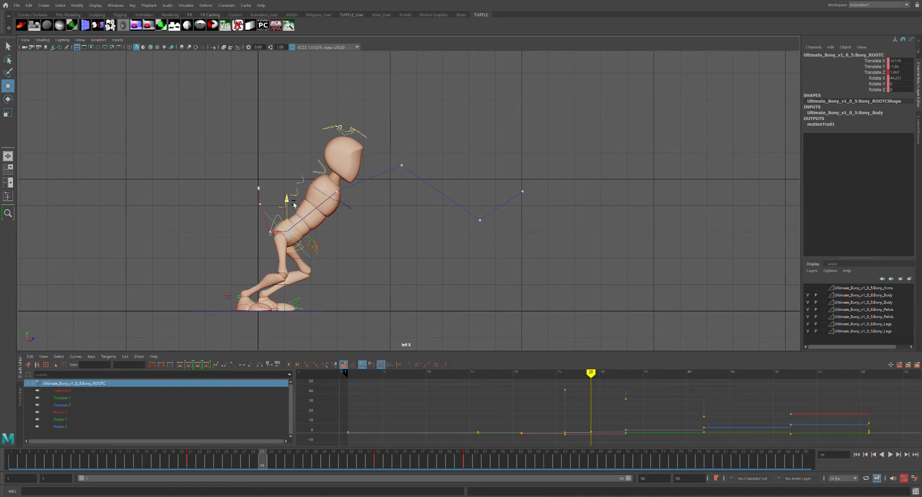
{"action": "left_click_drag", "start_coordinate": [321, 241], "coordinate": [318, 241]}
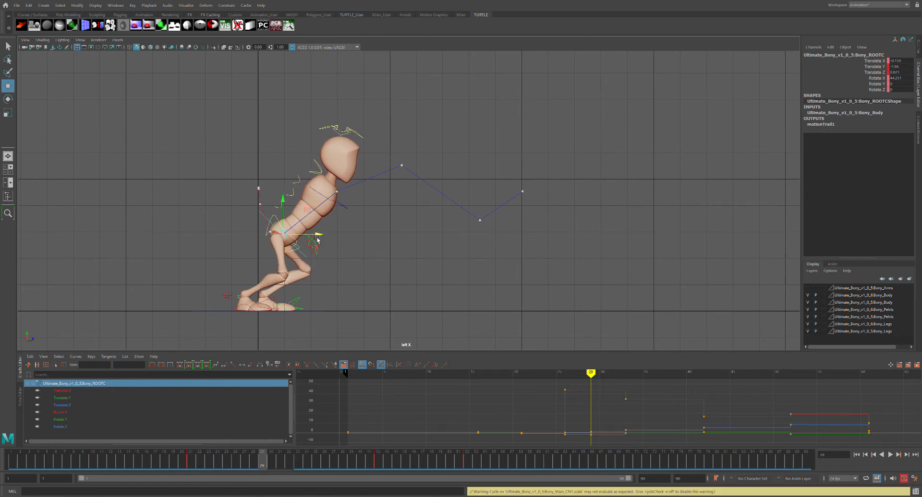
{"action": "left_click_drag", "start_coordinate": [291, 206], "coordinate": [291, 207]}
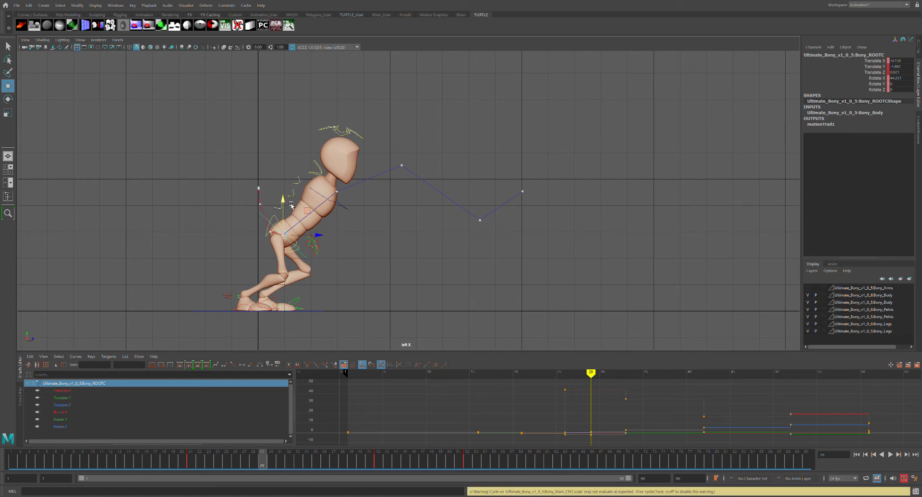
{"action": "left_click_drag", "start_coordinate": [319, 240], "coordinate": [323, 240]}
{"action": "left_click_drag", "start_coordinate": [292, 203], "coordinate": [288, 206]}
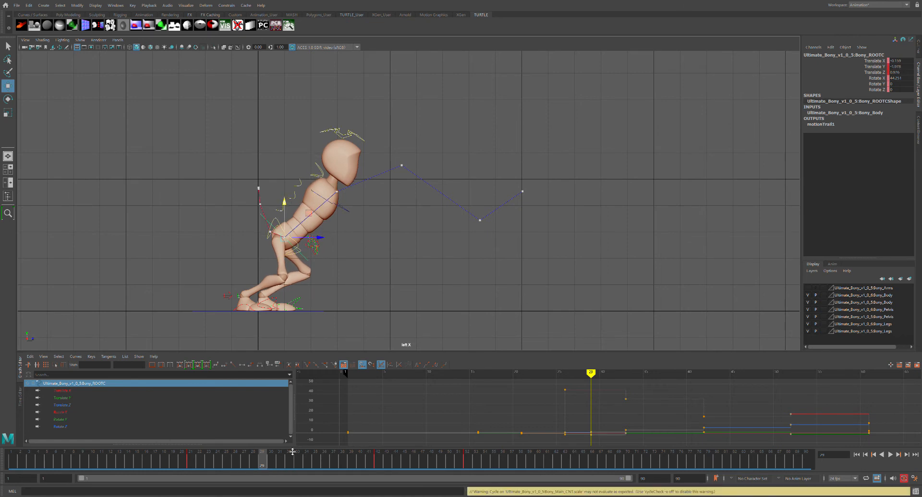
Move the root control forward and up at frame 37, to about Translate Y 0.6 and Translate Z 4.6, rounding the rising arc
{"action": "key", "text": "alt+v"}
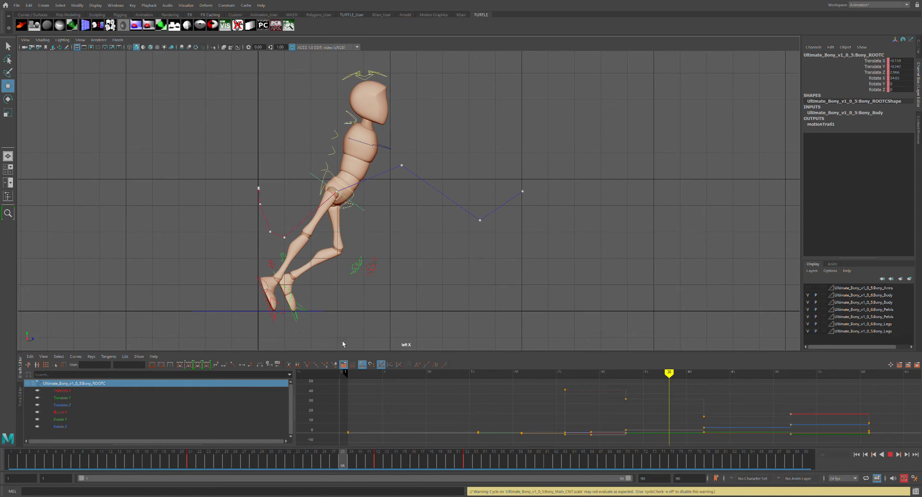
{"action": "key", "text": "Escape"}
{"action": "left_click_drag", "start_coordinate": [376, 201], "coordinate": [422, 206]}
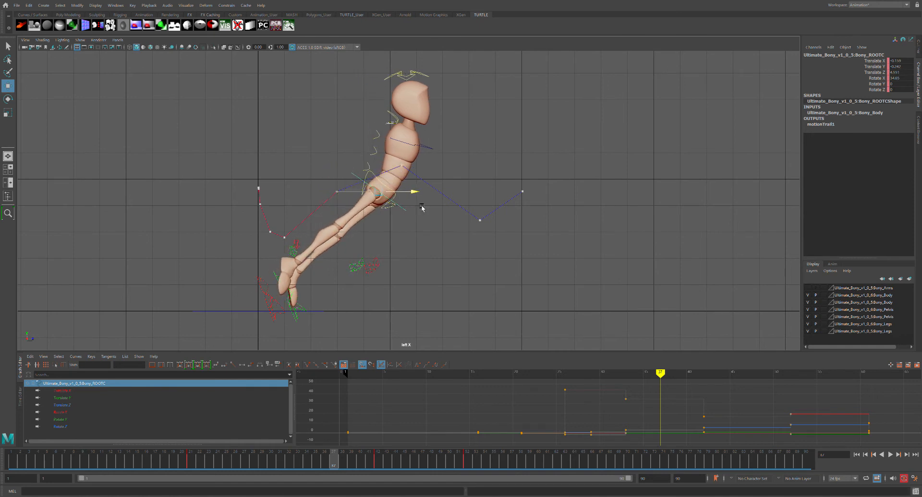
{"action": "left_click_drag", "start_coordinate": [379, 158], "coordinate": [380, 136]}
{"action": "left_click_drag", "start_coordinate": [425, 172], "coordinate": [425, 173]}
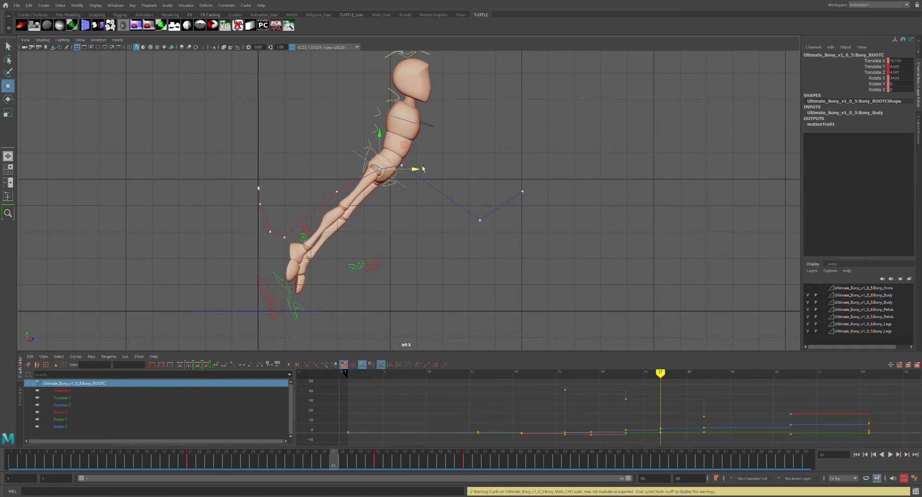
{"action": "left_click", "coordinate": [388, 136]}
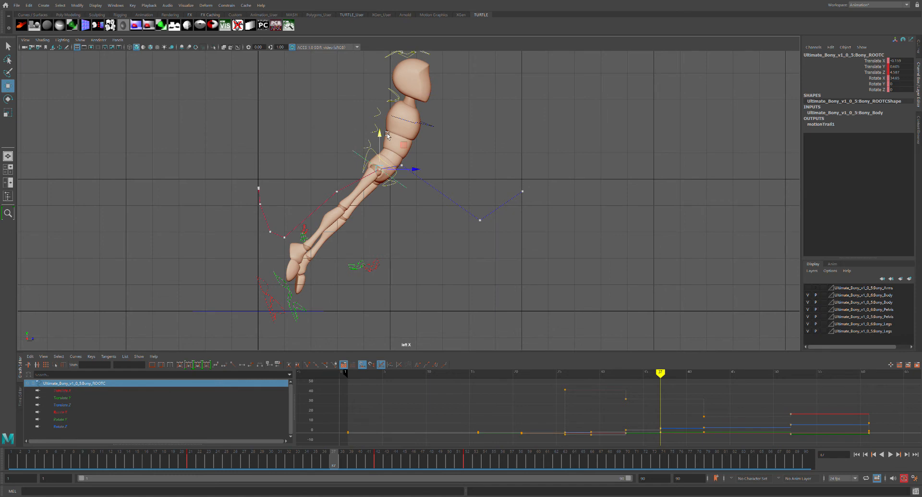
Move the root control forward and slightly down at frame 46, to about Translate Y 0.57 and Translate Z 6.2
{"action": "mouse_move", "coordinate": [337, 459]}
{"action": "left_mouse_down"}
{"action": "mouse_move", "coordinate": [244, 461]}
{"action": "mouse_move", "coordinate": [41, 436]}
{"action": "mouse_move", "coordinate": [336, 460]}
{"action": "left_mouse_up"}
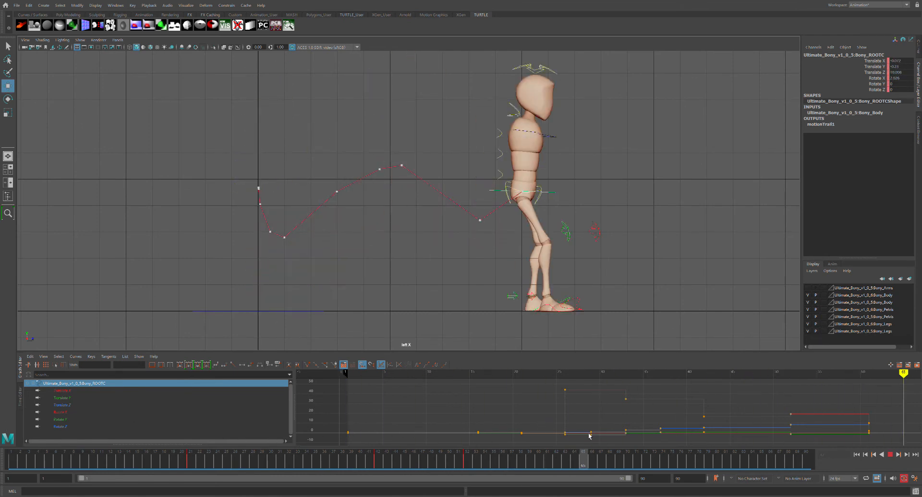
{"action": "left_click_drag", "start_coordinate": [468, 459], "coordinate": [421, 469]}
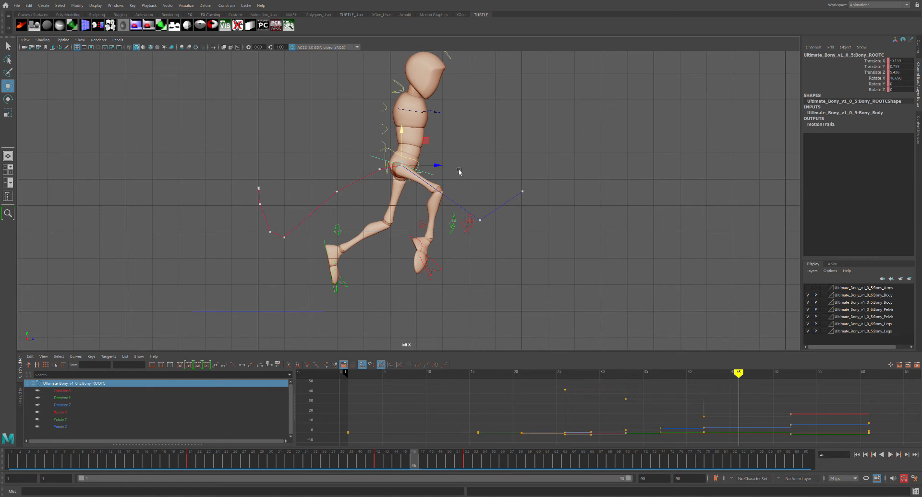
{"action": "left_click_drag", "start_coordinate": [444, 169], "coordinate": [466, 176]}
{"action": "left_click_drag", "start_coordinate": [436, 129], "coordinate": [438, 140]}
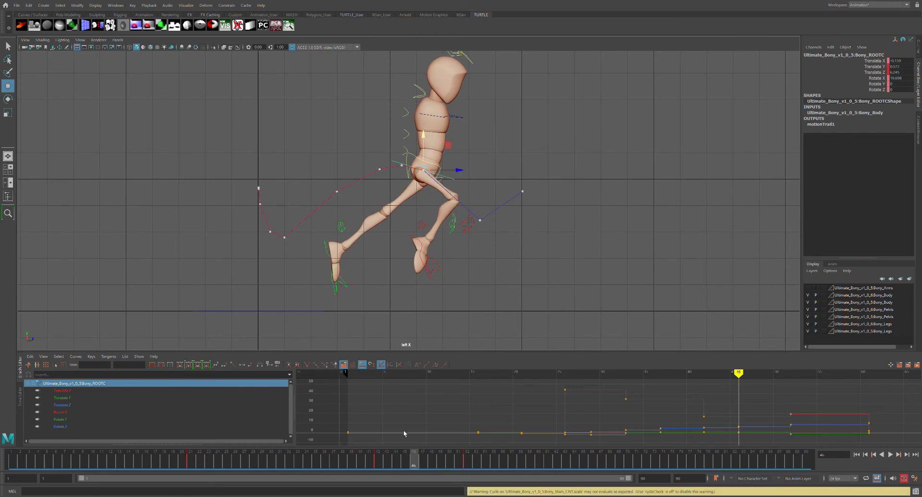
Play back the jump and move the root control forward and down at frame 56, to about Translate Y -1.5 and Translate Z 9
{"action": "key", "text": "alt+v"}
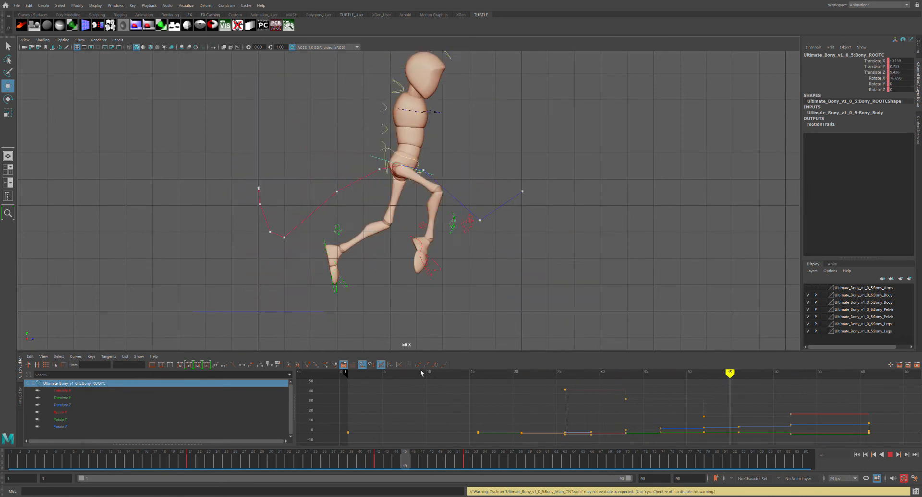
{"action": "left_click_drag", "start_coordinate": [594, 398], "coordinate": [505, 449]}
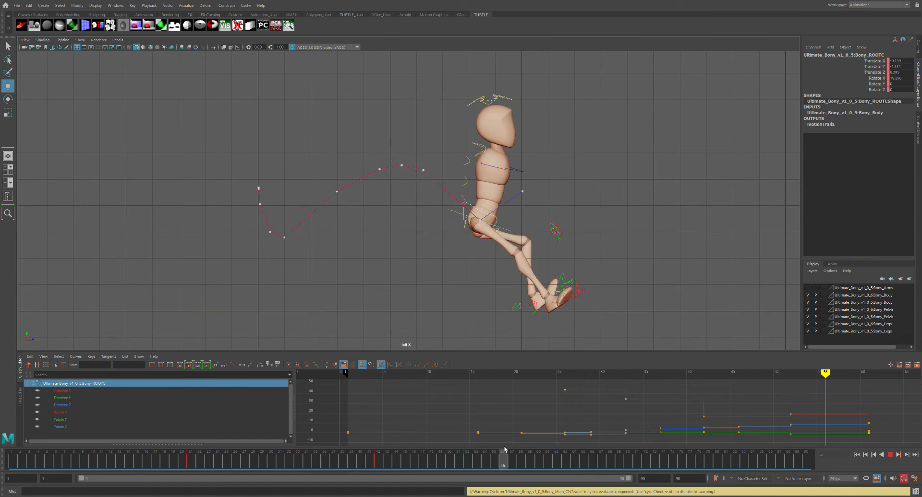
{"action": "left_click_drag", "start_coordinate": [492, 200], "coordinate": [531, 221]}
{"action": "left_click_drag", "start_coordinate": [505, 193], "coordinate": [504, 192]}
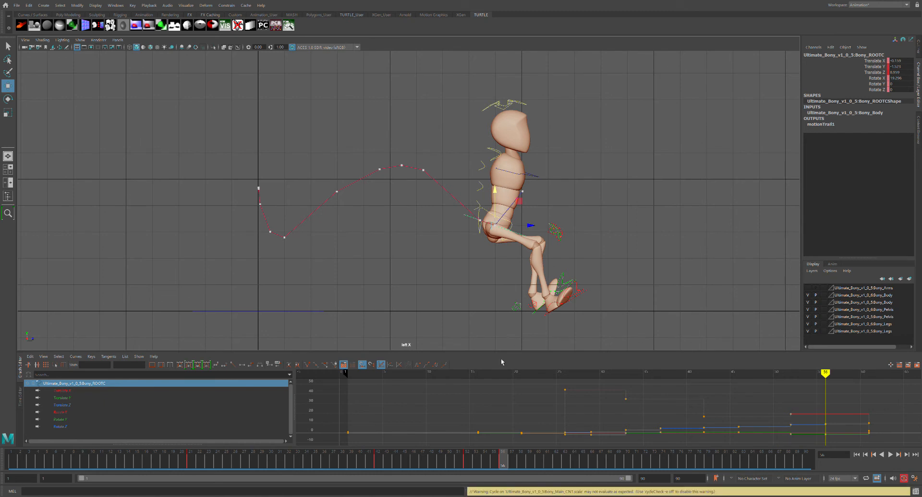
Move the root control forward and slightly up at frame 58, to about Translate Y -1.4 and Translate Z 9.4, and play back the landing
{"action": "left_click_drag", "start_coordinate": [508, 462], "coordinate": [522, 446]}
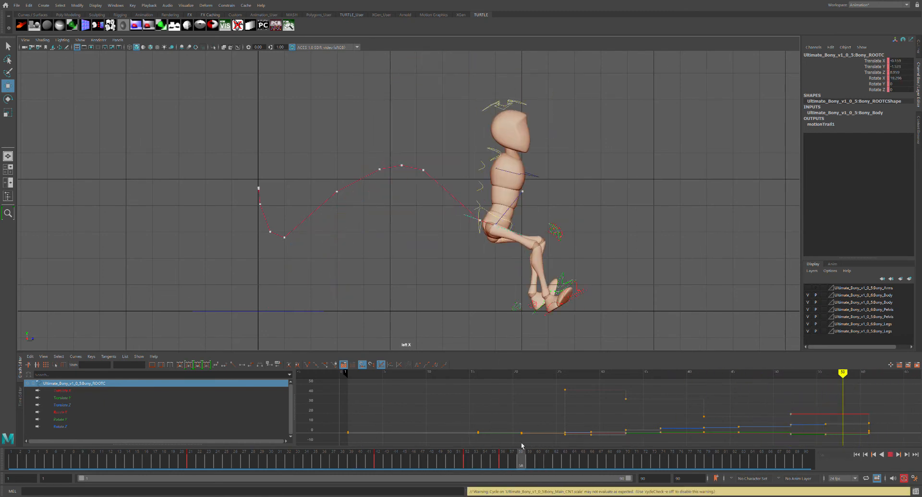
{"action": "left_click_drag", "start_coordinate": [531, 226], "coordinate": [544, 226]}
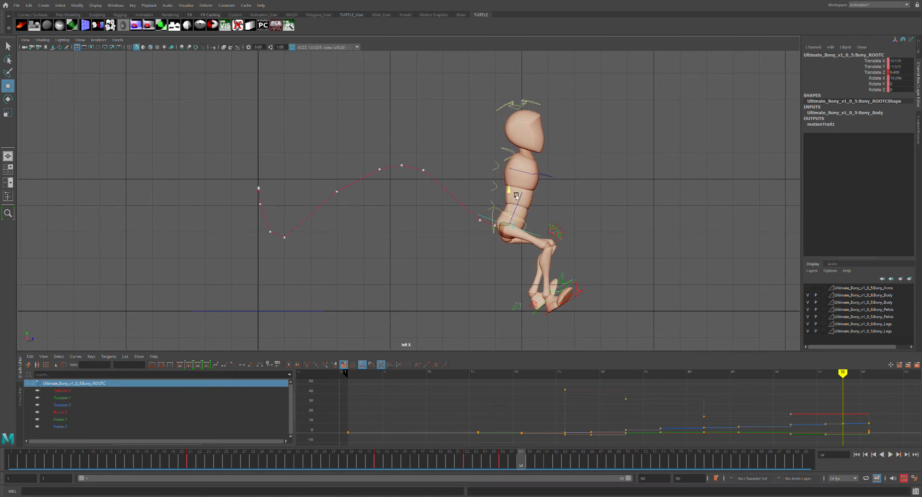
{"action": "left_click_drag", "start_coordinate": [516, 196], "coordinate": [517, 193]}
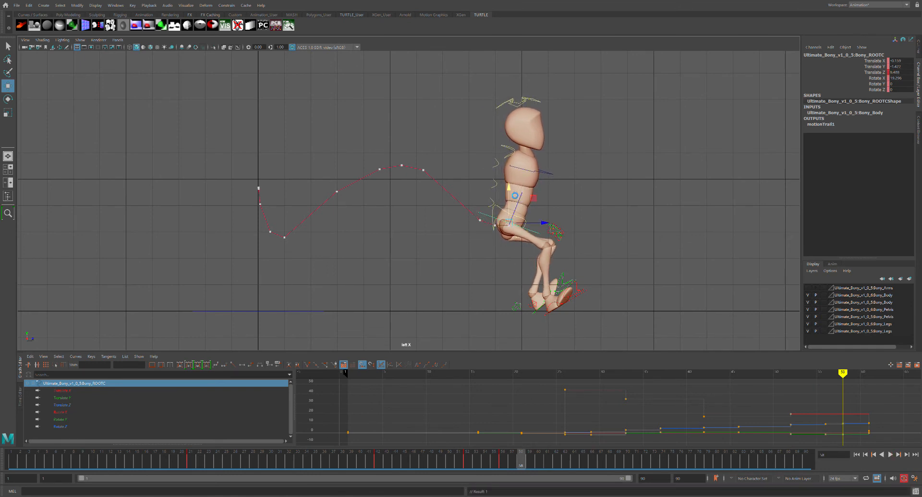
{"action": "left_click", "coordinate": [554, 230]}
{"action": "key", "text": "alt+v"}
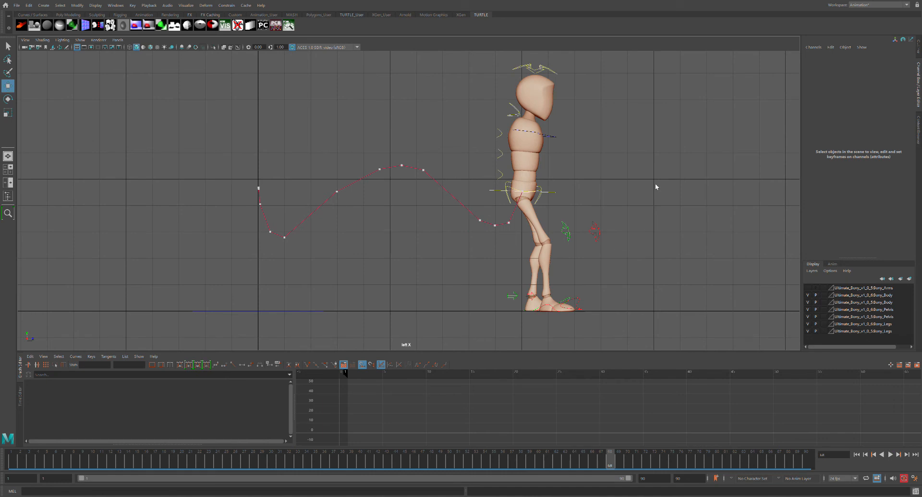
Examine the landing pose and the root's motion trail in the perspective, front and top views
{"action": "key", "text": "space"}
{"action": "key", "text": "space"}
{"action": "left_click_drag", "start_coordinate": [680, 162], "coordinate": [651, 162], "text": "alt"}
{"action": "right_click_drag", "start_coordinate": [651, 162], "coordinate": [585, 169], "text": "alt"}
{"action": "left_click_drag", "start_coordinate": [585, 169], "coordinate": [587, 184], "text": "alt"}
{"action": "left_click_drag", "start_coordinate": [494, 201], "coordinate": [477, 226], "text": "alt"}
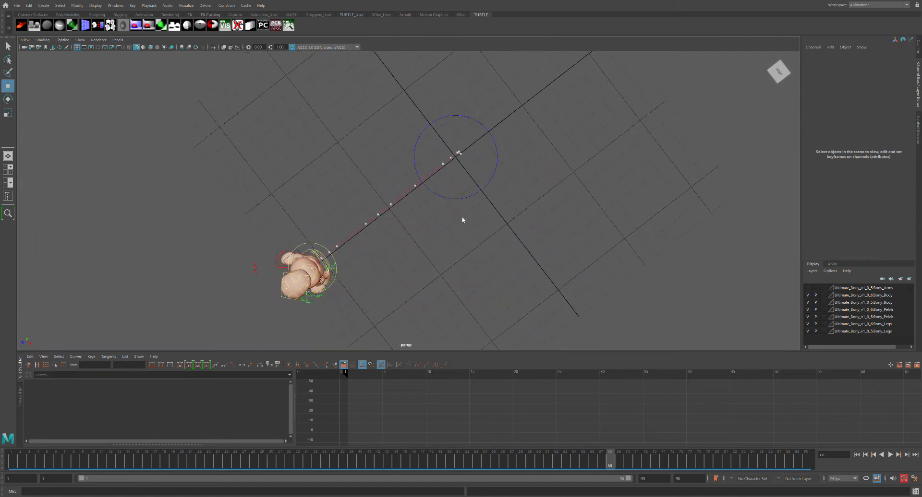
{"action": "key", "text": "space"}
{"action": "key", "text": "space"}
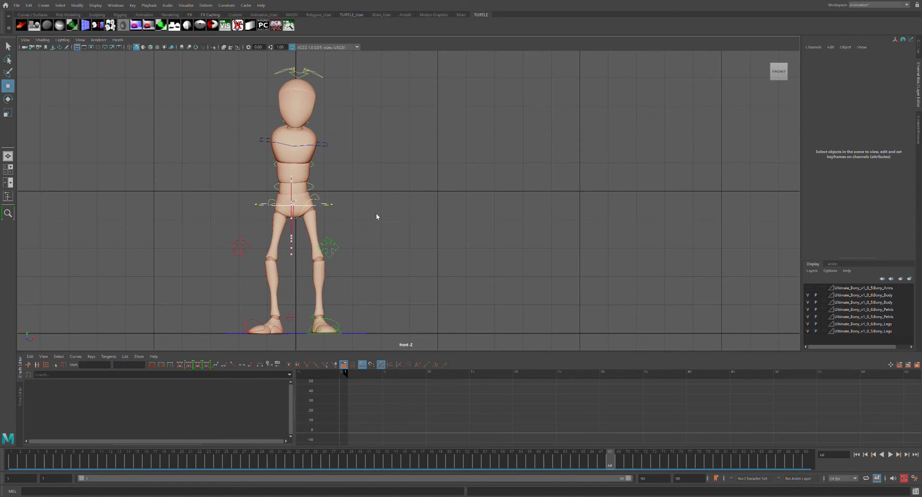
{"action": "key", "text": "space"}
{"action": "key", "text": "space"}
{"action": "scroll", "coordinate": [394, 207], "scroll_direction": "down", "scroll_amount": 1}
{"action": "middle_click_drag", "start_coordinate": [448, 235], "coordinate": [434, 176], "text": "alt"}
{"action": "middle_click_drag", "start_coordinate": [467, 321], "coordinate": [475, 160], "text": "alt"}
{"action": "scroll", "coordinate": [474, 159], "scroll_direction": "up", "scroll_amount": 1}
{"action": "scroll", "coordinate": [490, 164], "scroll_direction": "up", "scroll_amount": 3}
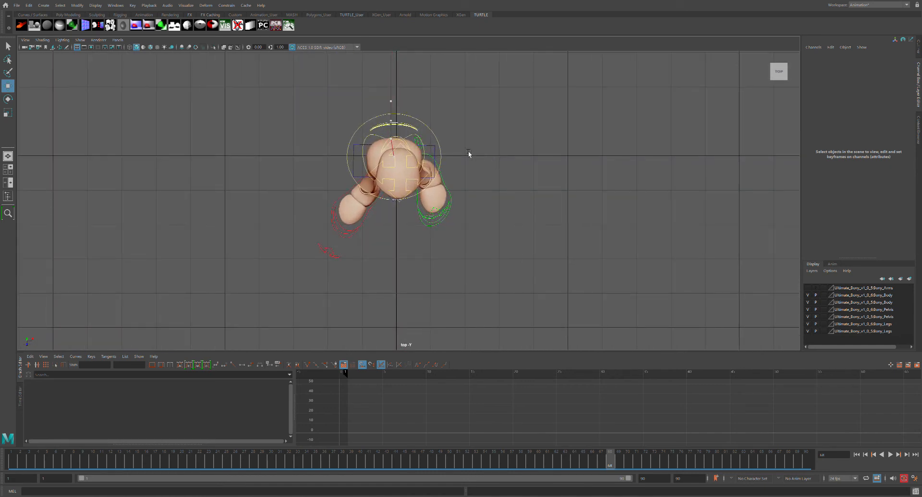
Move the root control forward at frame 61 to about Translate Z 10.5 and review the final pose from the side
{"action": "left_click", "coordinate": [444, 143]}
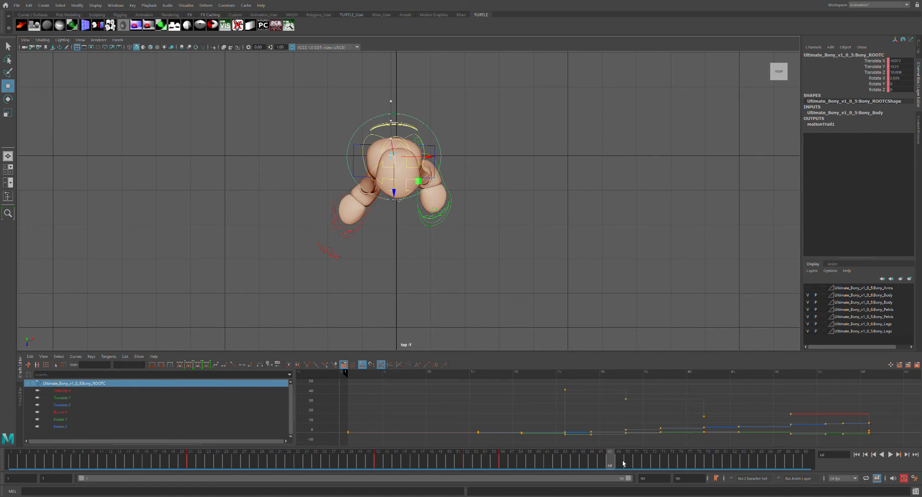
{"action": "left_click_drag", "start_coordinate": [623, 463], "coordinate": [548, 463]}
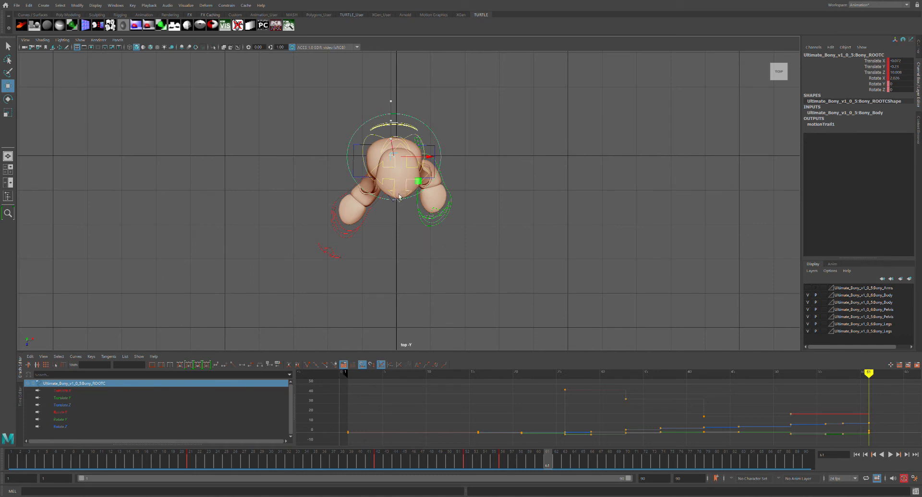
{"action": "left_click_drag", "start_coordinate": [399, 197], "coordinate": [401, 219]}
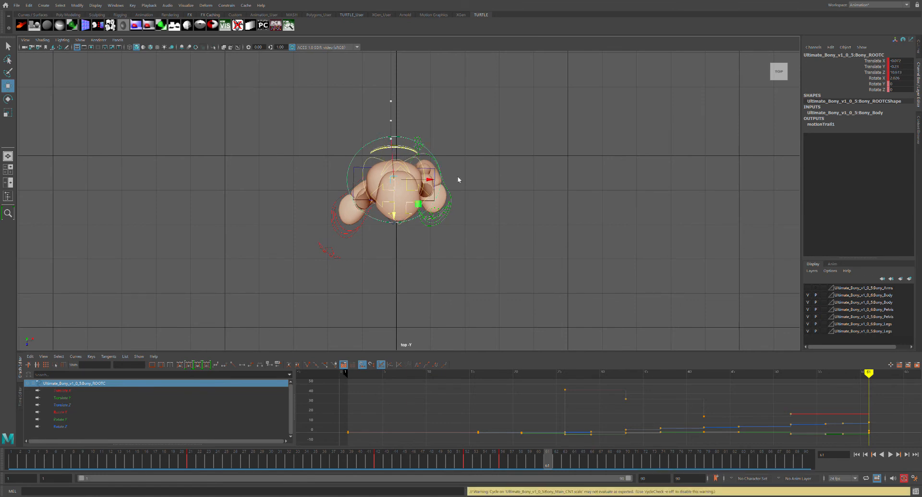
{"action": "left_click_drag", "start_coordinate": [458, 180], "coordinate": [510, 271], "text": "alt"}
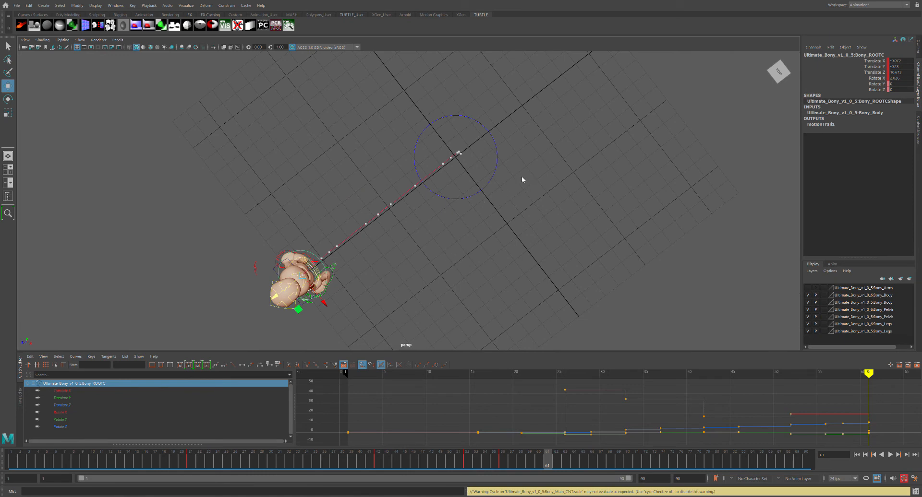
{"action": "left_click_drag", "start_coordinate": [523, 176], "coordinate": [388, 188], "text": "alt"}
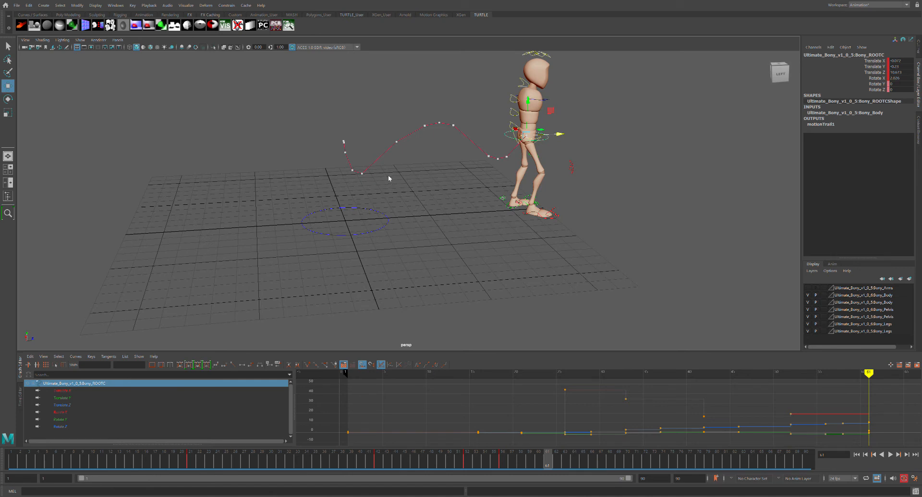
{"action": "key", "text": "space"}
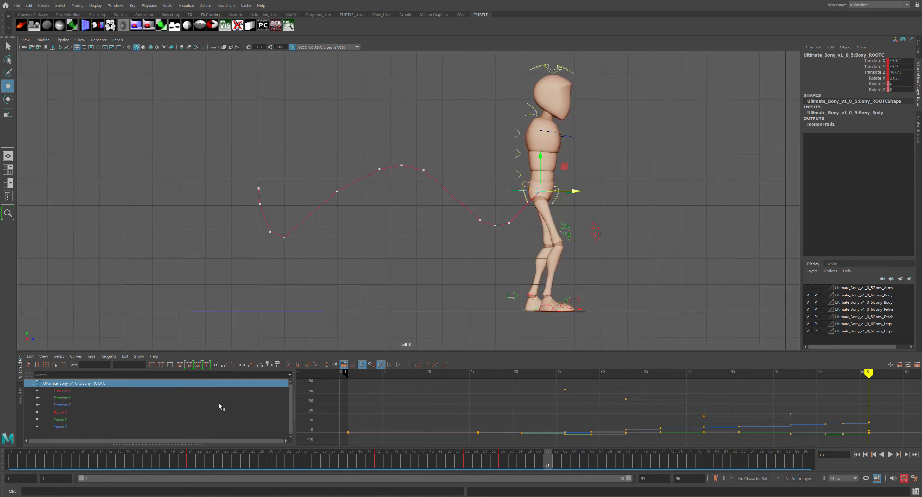
Show the Outliner beside the side view and hide the Hip motion trail
{"action": "left_click", "coordinate": [528, 315]}
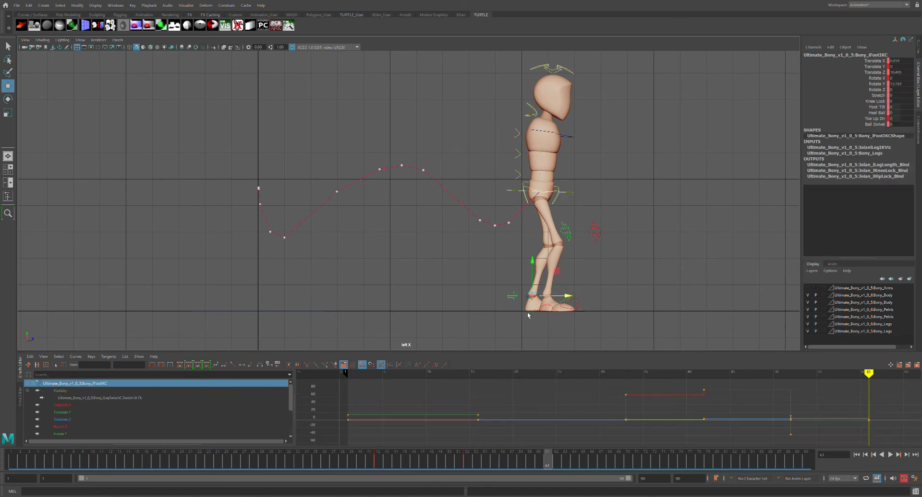
{"action": "left_click_drag", "start_coordinate": [144, 459], "coordinate": [56, 456]}
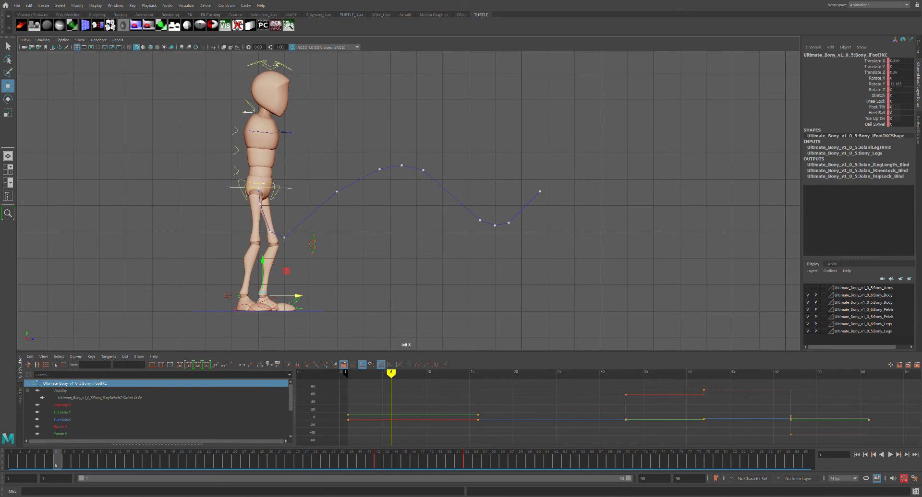
{"action": "left_click", "coordinate": [8, 196]}
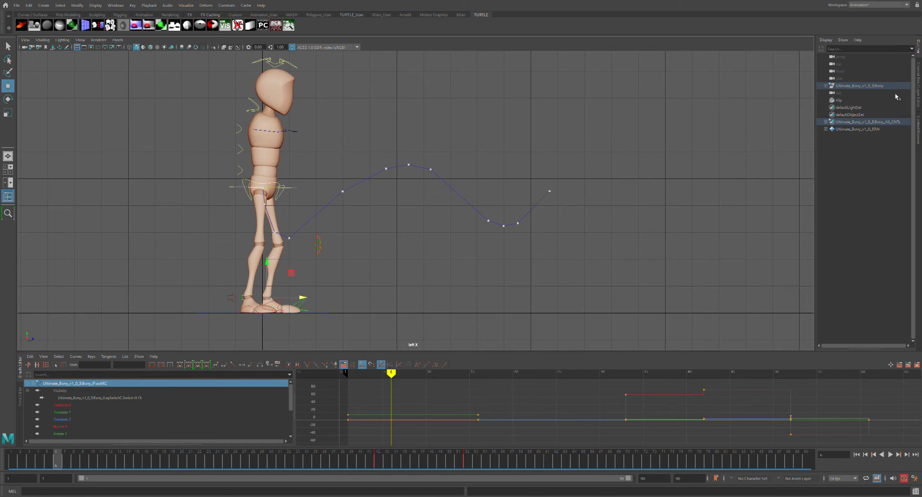
{"action": "left_click", "coordinate": [838, 101]}
{"action": "key", "text": "h"}
Key all of the character's body controls on every existing pose frame from 1 to 61 and play back the animation
{"action": "left_click_drag", "start_coordinate": [237, 61], "coordinate": [357, 309]}
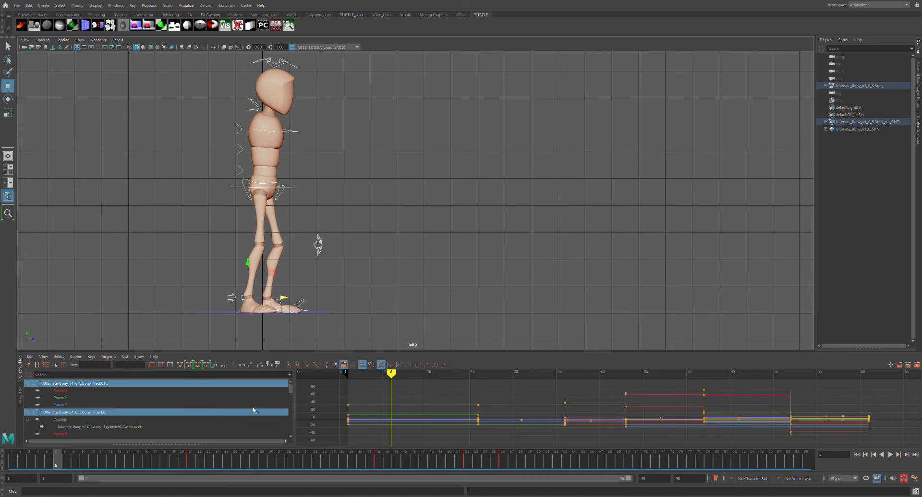
{"action": "left_click_drag", "start_coordinate": [61, 468], "coordinate": [10, 461]}
{"action": "key", "text": "alt+v"}
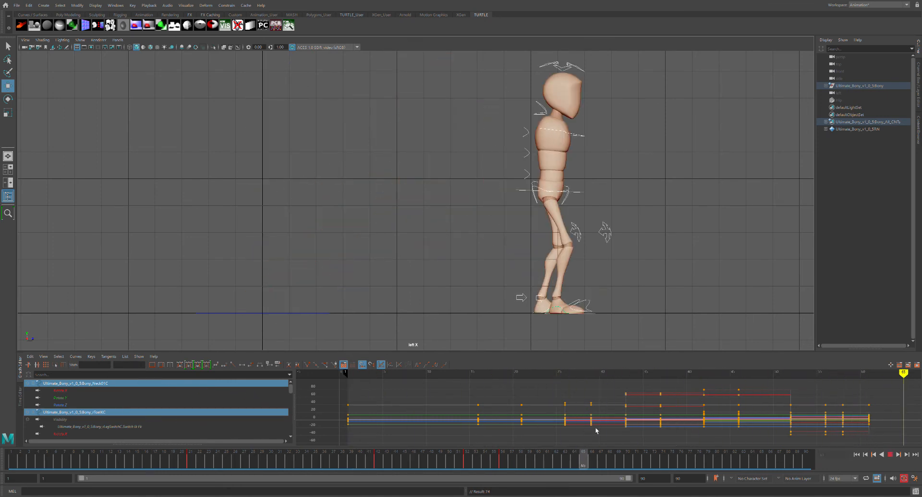
Try to shift the keys of all body controls from frame 16 to frame 9
{"action": "left_click_drag", "start_coordinate": [136, 387], "coordinate": [148, 464]}
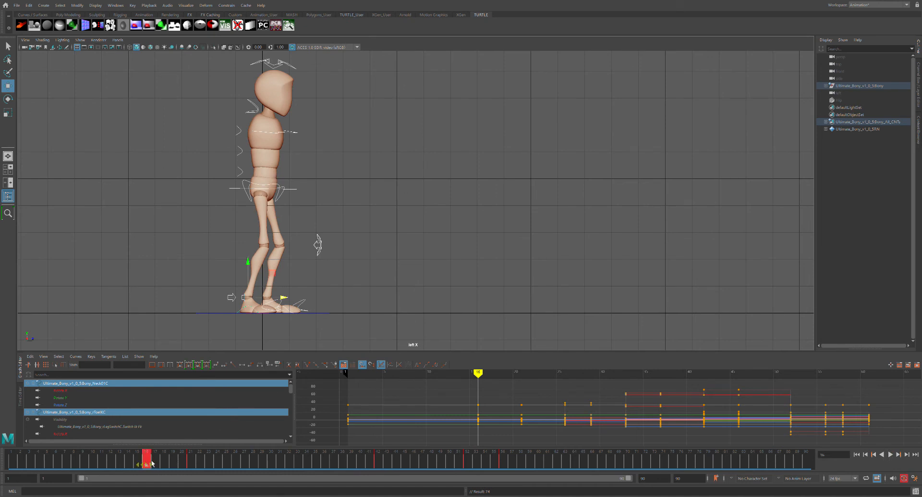
{"action": "mouse_move", "coordinate": [147, 471]}
{"action": "left_mouse_down"}
{"action": "mouse_move", "coordinate": [82, 465]}
{"action": "mouse_move", "coordinate": [138, 465]}
{"action": "mouse_move", "coordinate": [102, 475]}
{"action": "mouse_move", "coordinate": [82, 465]}
{"action": "mouse_move", "coordinate": [187, 464]}
{"action": "mouse_move", "coordinate": [94, 466]}
{"action": "mouse_move", "coordinate": [163, 466]}
{"action": "left_mouse_up"}
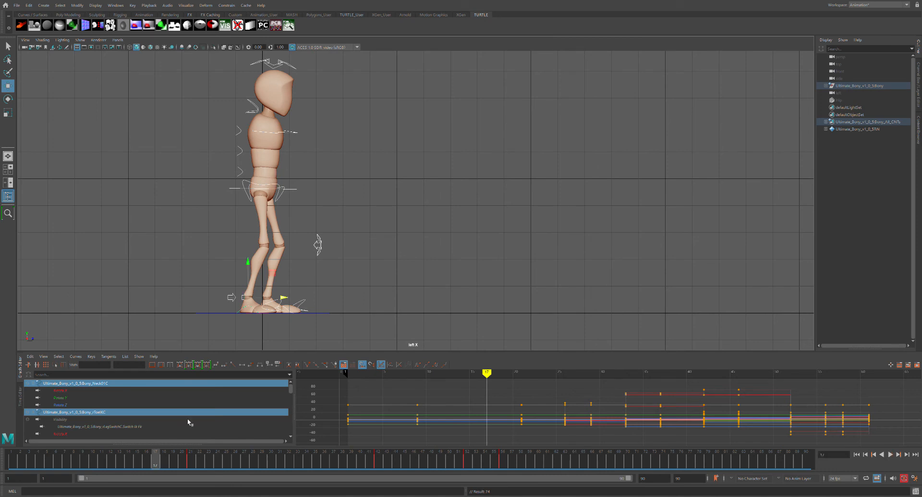
{"action": "key", "text": "ctrl+z"}
{"action": "key", "text": "ctrl+z"}
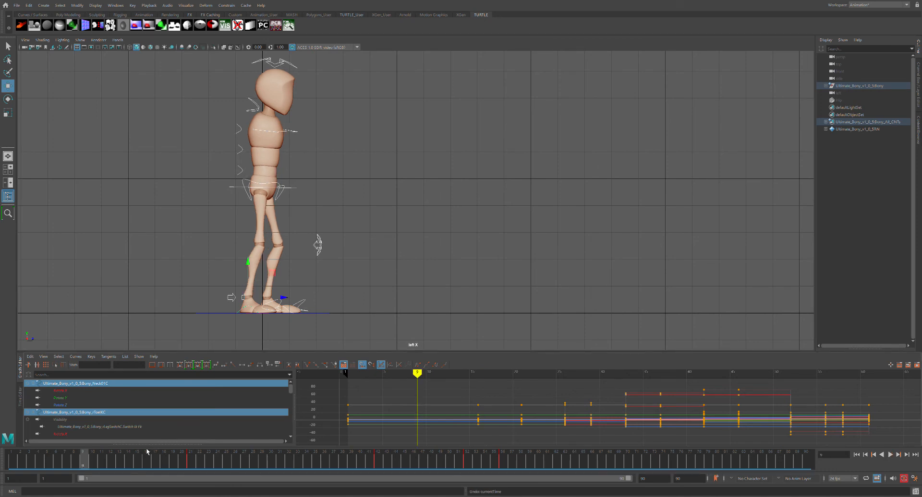
Play back the jump and inspect the foot and root controls' keys and poses from frame 16 to frame 21
{"action": "left_click", "coordinate": [147, 449]}
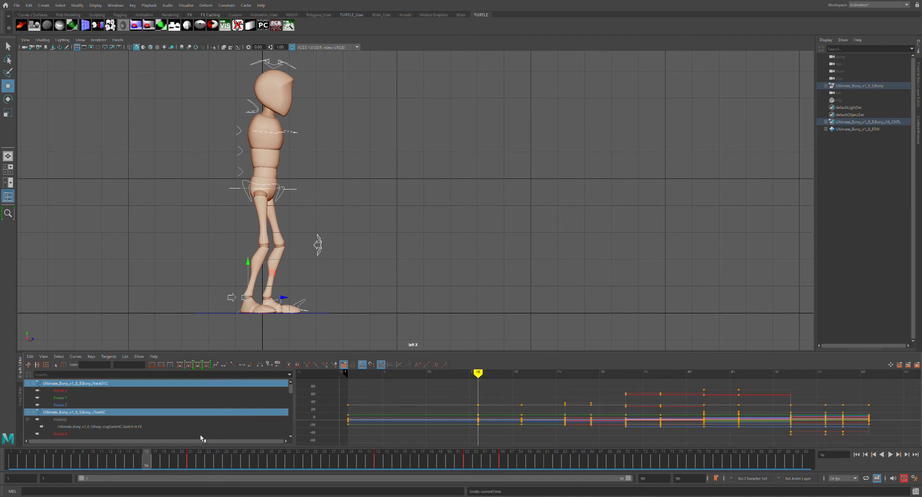
{"action": "key", "text": "alt+v"}
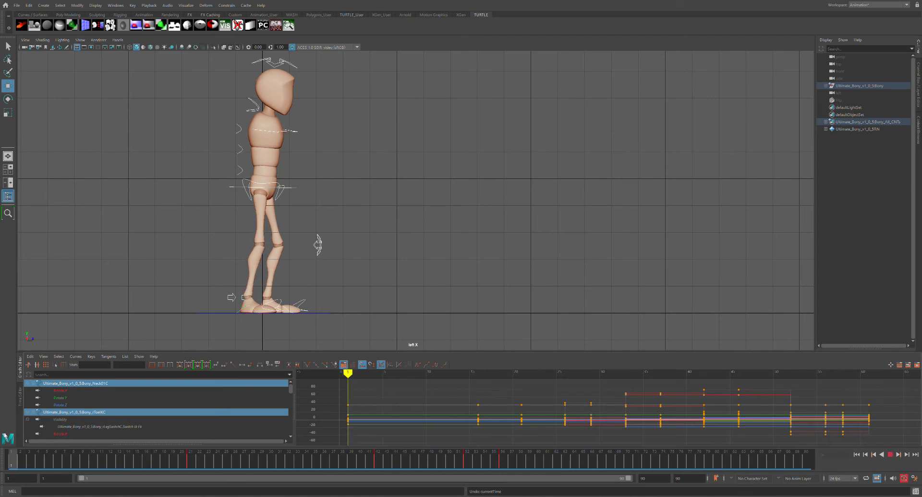
{"action": "key", "text": "alt+v"}
{"action": "left_click", "coordinate": [264, 305]}
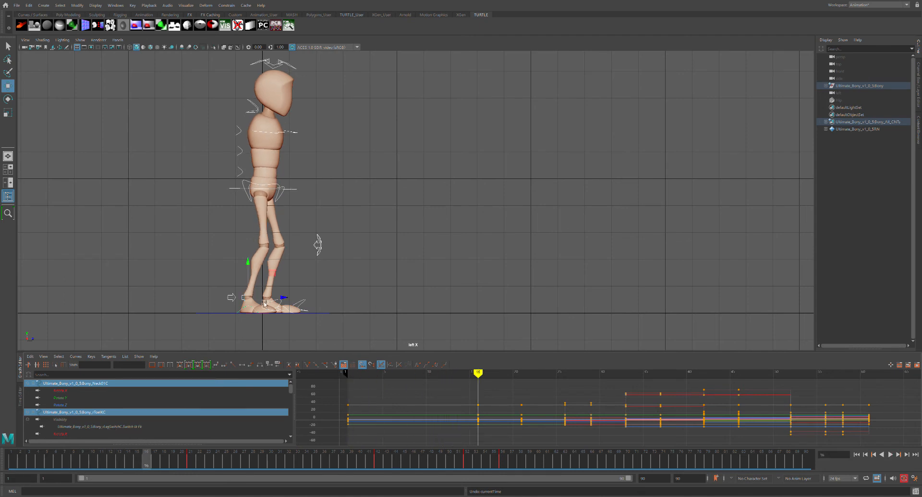
{"action": "left_click", "coordinate": [258, 310]}
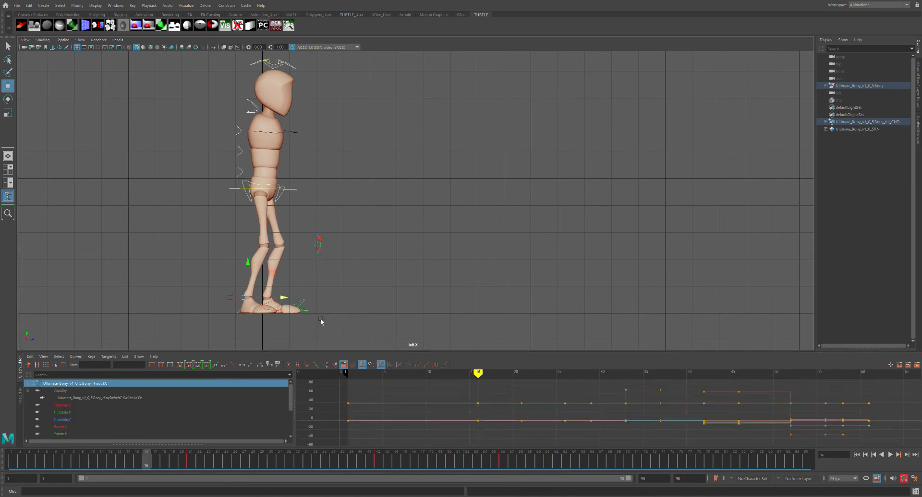
{"action": "left_click", "coordinate": [295, 312]}
{"action": "left_click", "coordinate": [257, 312]}
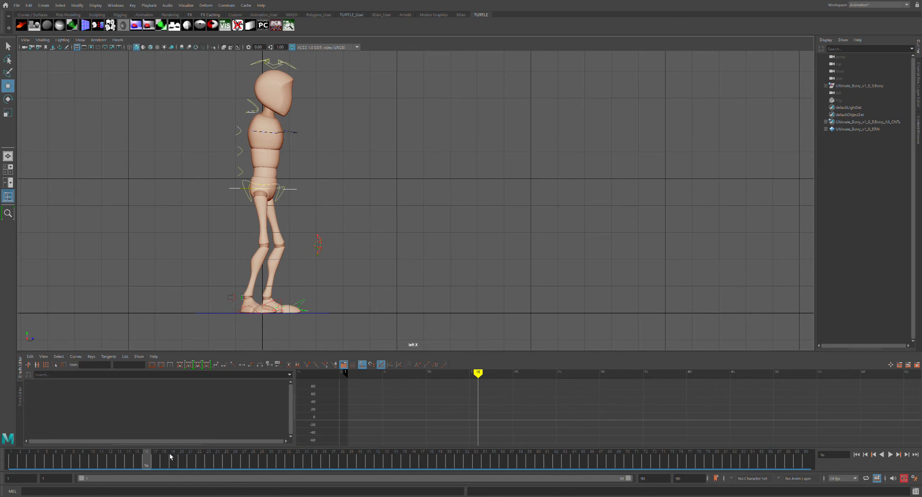
{"action": "left_click", "coordinate": [238, 195]}
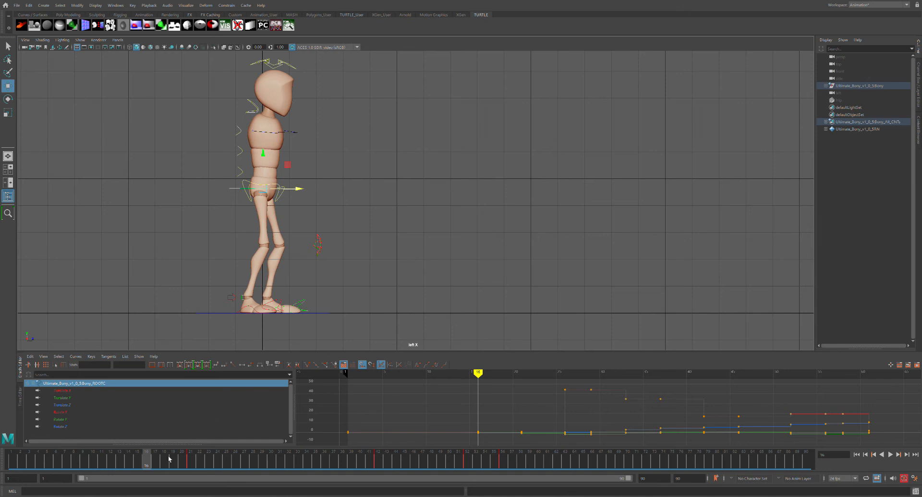
{"action": "left_click_drag", "start_coordinate": [147, 464], "coordinate": [191, 463]}
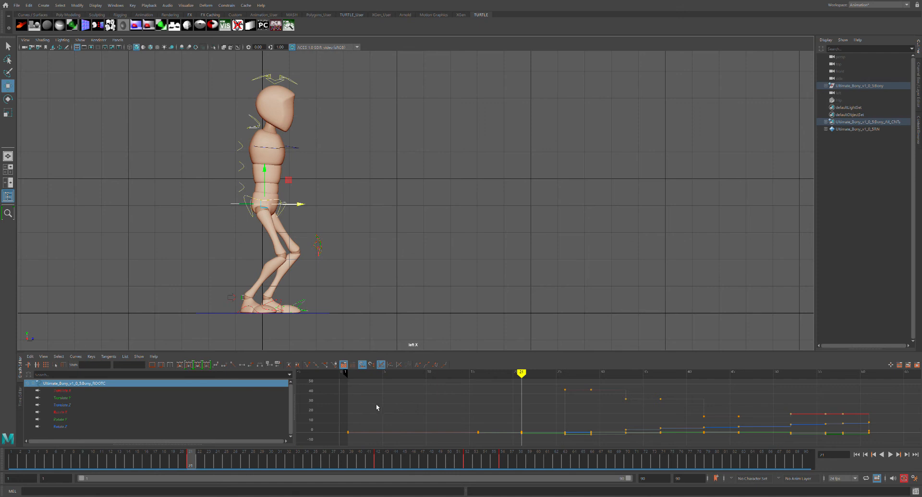
Try to move the character's main control forward by about 0.85 at frame 21 and undo the move
{"action": "left_click", "coordinate": [333, 308]}
{"action": "left_click_drag", "start_coordinate": [319, 298], "coordinate": [351, 331]}
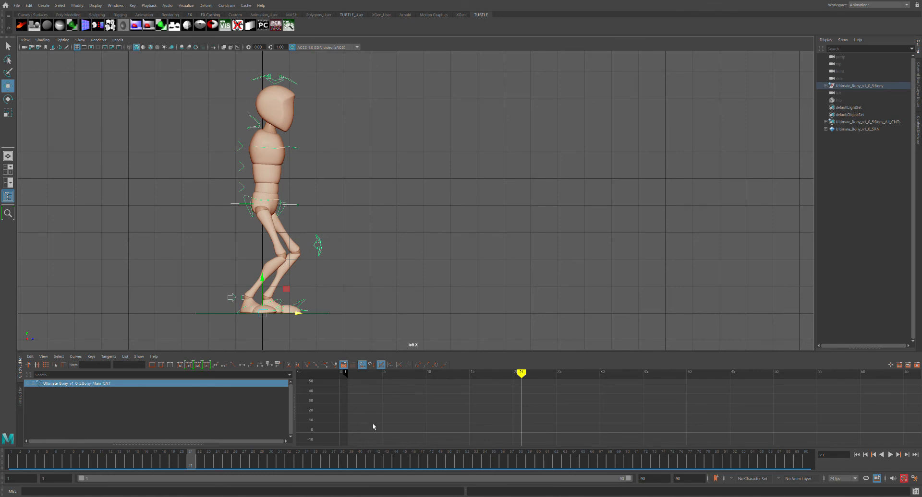
{"action": "left_click", "coordinate": [442, 273]}
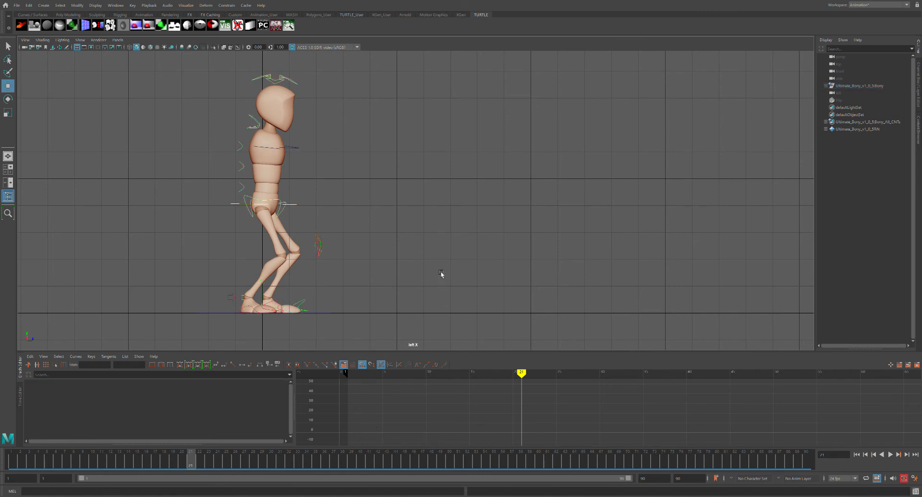
{"action": "left_click_drag", "start_coordinate": [335, 322], "coordinate": [325, 304]}
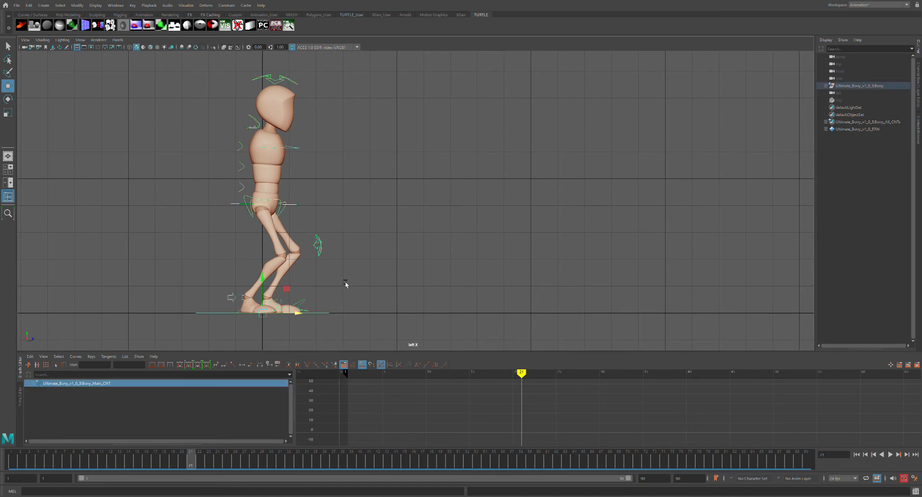
{"action": "left_click", "coordinate": [337, 299]}
{"action": "mouse_move", "coordinate": [330, 302]}
{"action": "left_mouse_down"}
{"action": "mouse_move", "coordinate": [343, 326]}
{"action": "mouse_move", "coordinate": [358, 313]}
{"action": "mouse_move", "coordinate": [583, 286]}
{"action": "mouse_move", "coordinate": [326, 286]}
{"action": "left_mouse_up"}
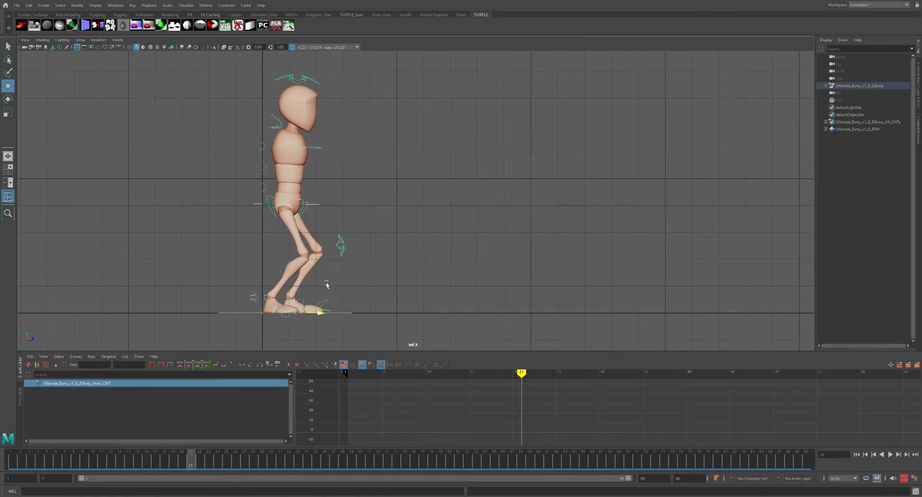
{"action": "key", "text": "ctrl+z"}
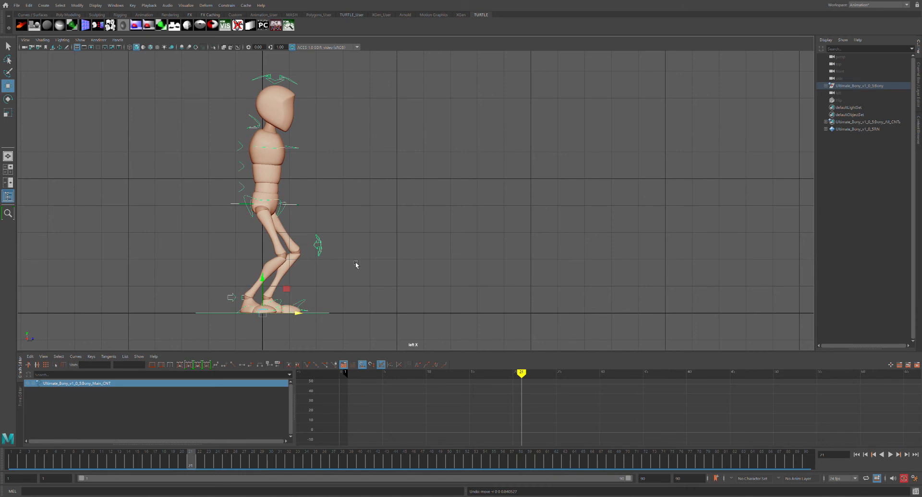
Try to move all of the character's body controls forward together at frame 21 and undo the move
{"action": "left_click", "coordinate": [397, 265]}
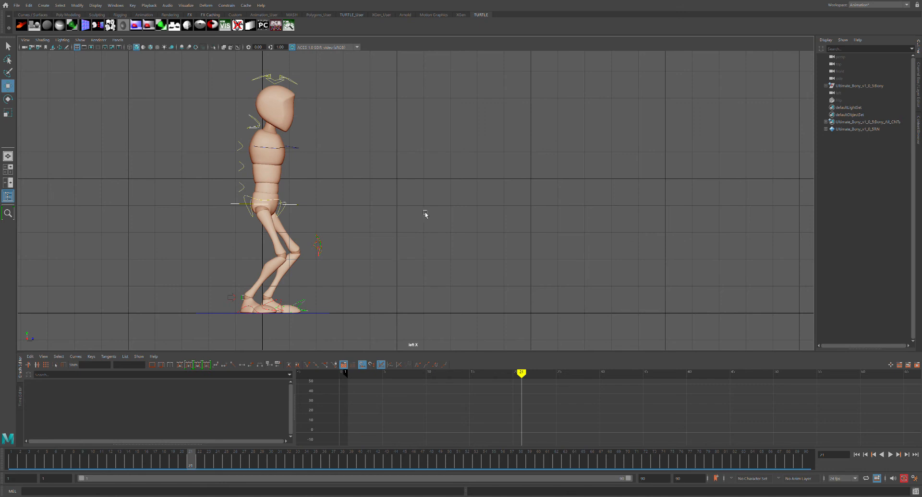
{"action": "left_click_drag", "start_coordinate": [198, 73], "coordinate": [384, 311]}
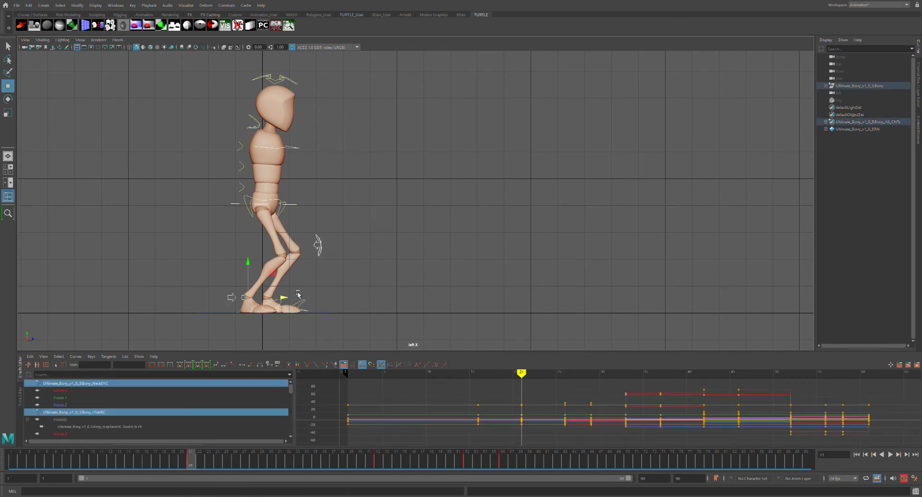
{"action": "left_click_drag", "start_coordinate": [291, 298], "coordinate": [453, 291]}
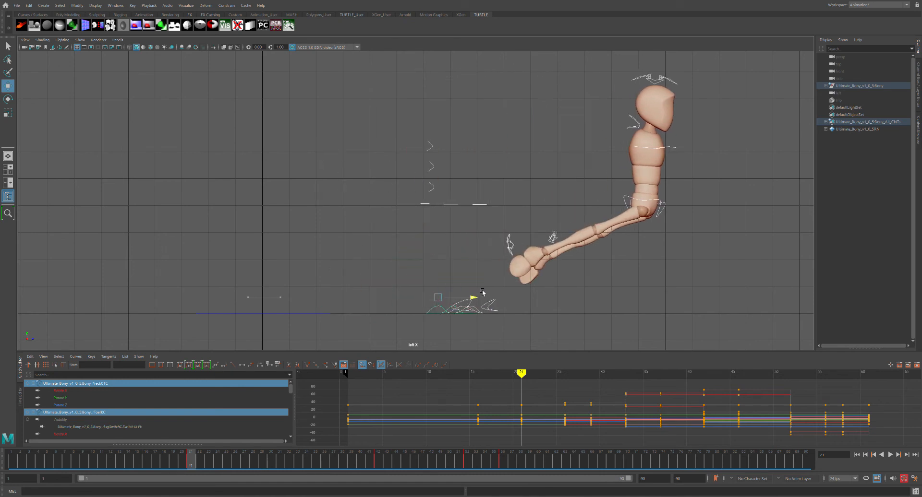
{"action": "key", "text": "ctrl+z"}
{"action": "left_click", "coordinate": [362, 309]}
{"action": "mouse_move", "coordinate": [317, 291]}
{"action": "left_mouse_down"}
{"action": "mouse_move", "coordinate": [345, 321]}
{"action": "mouse_move", "coordinate": [620, 308]}
{"action": "mouse_move", "coordinate": [313, 302]}
{"action": "left_mouse_up"}
{"action": "key", "text": "ctrl+z"}
{"action": "left_click", "coordinate": [399, 270]}
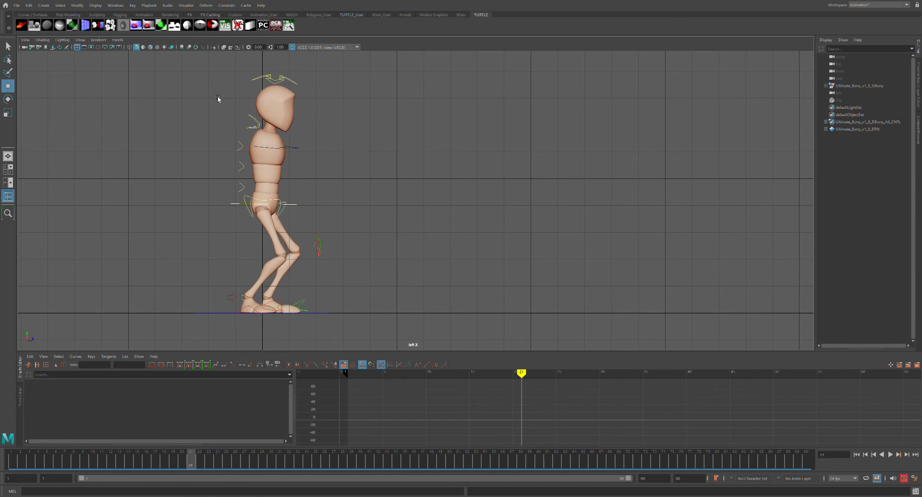
{"action": "left_click_drag", "start_coordinate": [216, 70], "coordinate": [382, 312]}
{"action": "left_click_drag", "start_coordinate": [295, 302], "coordinate": [480, 304]}
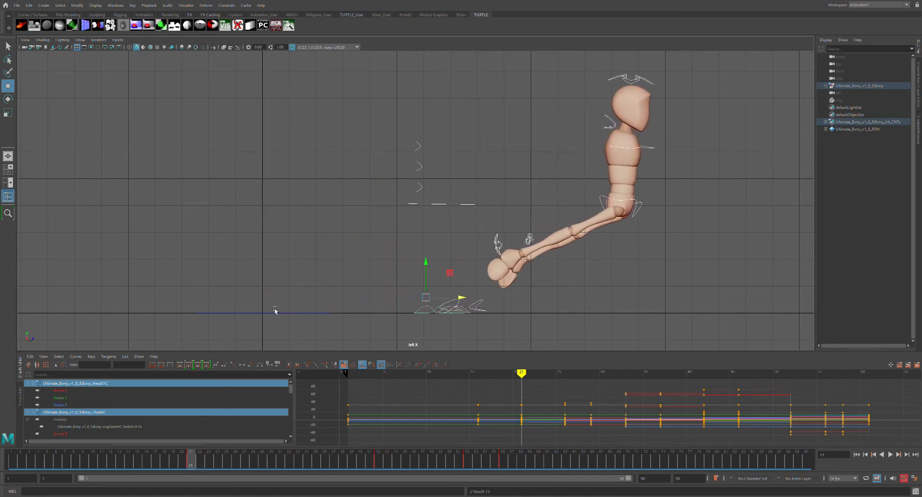
{"action": "key", "text": "ctrl+z"}
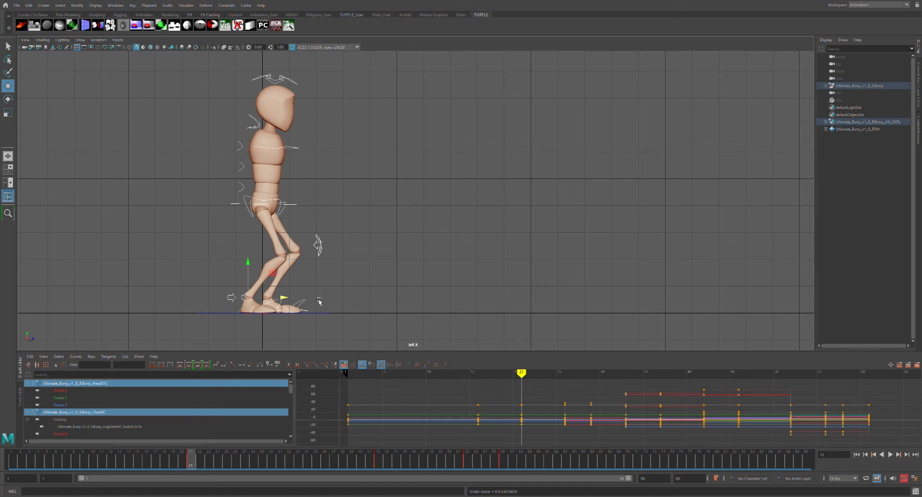
Try to move the character's main control forward by about 13 at frame 21 and undo the move
{"action": "left_click", "coordinate": [495, 164]}
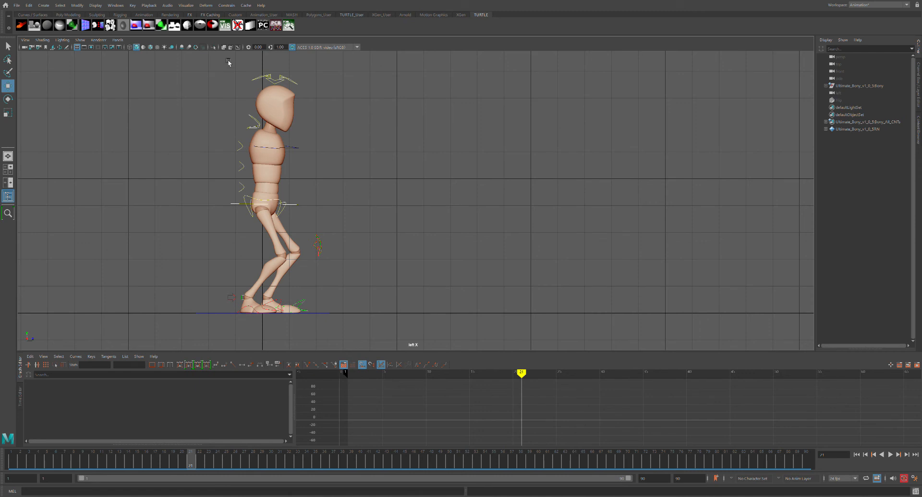
{"action": "left_click_drag", "start_coordinate": [187, 277], "coordinate": [216, 318]}
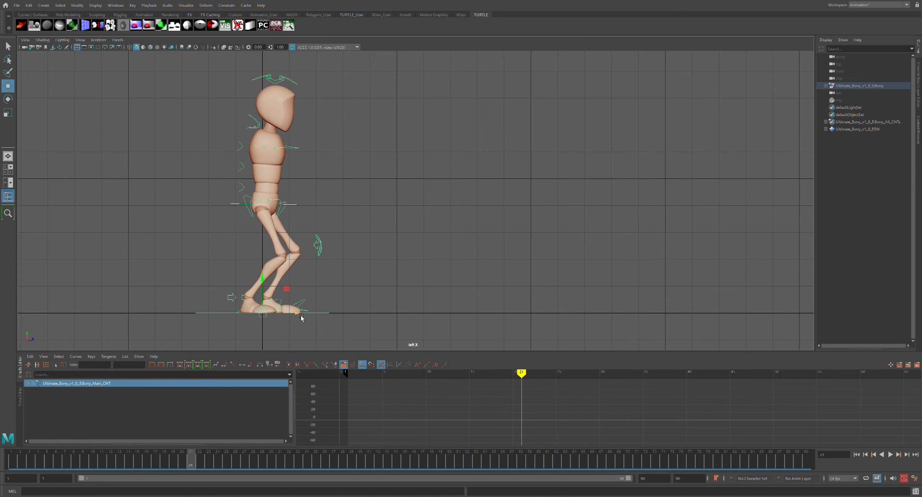
{"action": "left_click_drag", "start_coordinate": [303, 314], "coordinate": [652, 320]}
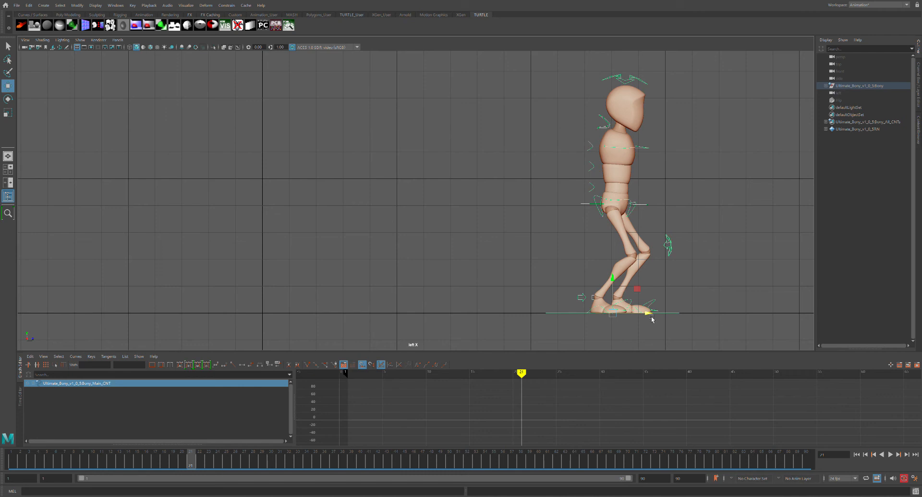
{"action": "key", "text": "ctrl+z"}
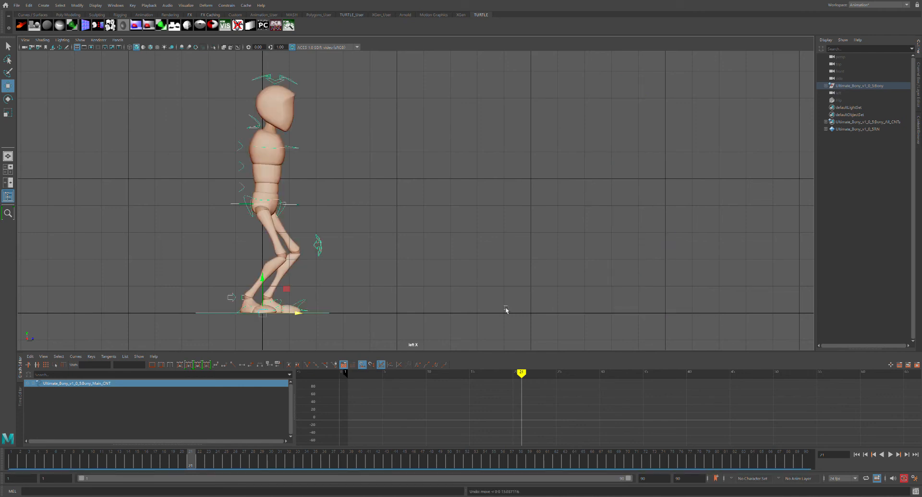
{"action": "left_click", "coordinate": [414, 282]}
{"action": "left_click", "coordinate": [328, 313]}
{"action": "left_click_drag", "start_coordinate": [304, 317], "coordinate": [418, 340]}
{"action": "key", "text": "ctrl+z"}
{"action": "left_click", "coordinate": [423, 251]}
{"action": "left_click_drag", "start_coordinate": [318, 301], "coordinate": [349, 320]}
{"action": "left_click", "coordinate": [365, 288]}
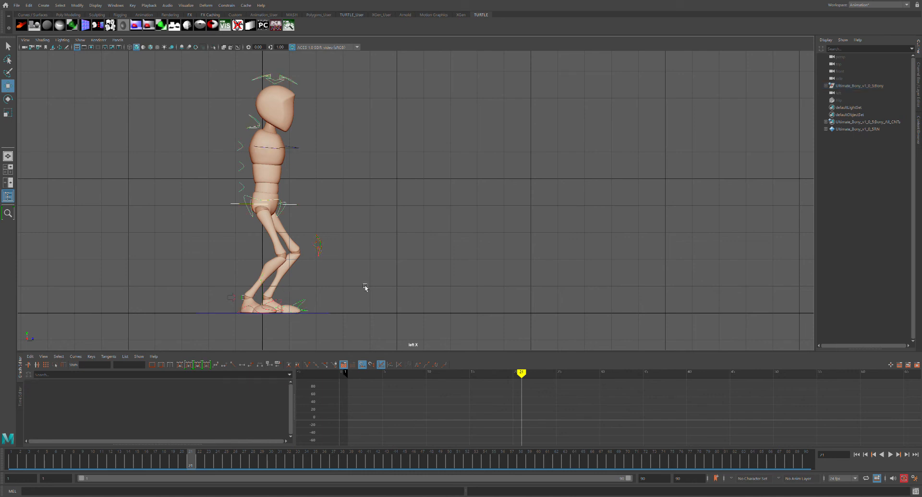
Play back the crouch and examine the right foot control's keys and pose between frames 21 and 32
{"action": "key", "text": "alt+v"}
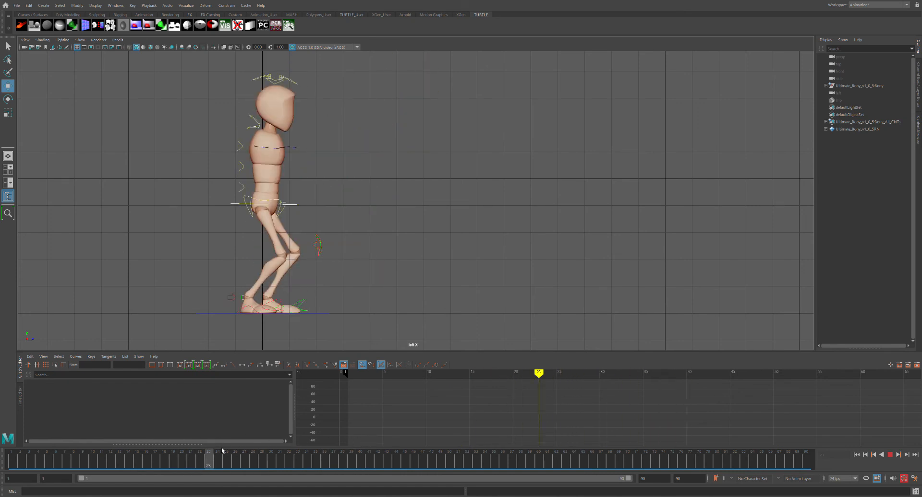
{"action": "left_click", "coordinate": [290, 453]}
{"action": "left_click", "coordinate": [254, 311]}
{"action": "left_click", "coordinate": [253, 312]}
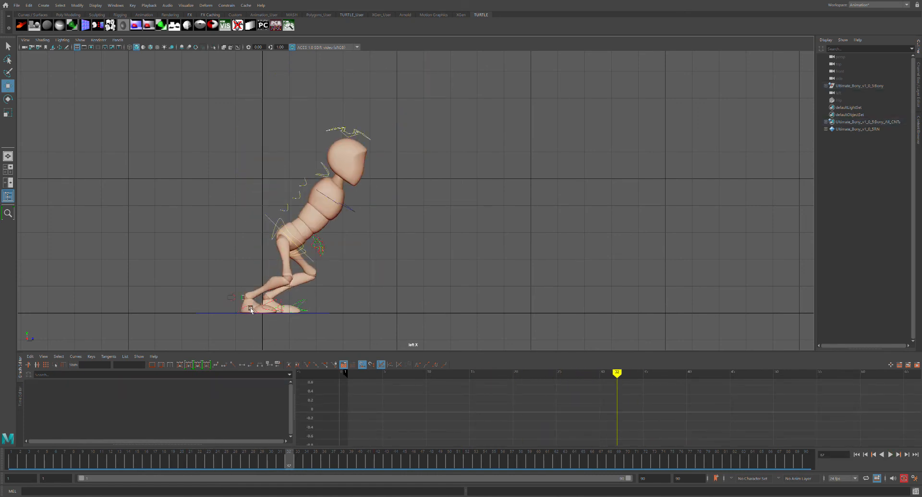
{"action": "left_click", "coordinate": [250, 310]}
{"action": "mouse_move", "coordinate": [297, 466]}
{"action": "left_mouse_down"}
{"action": "mouse_move", "coordinate": [556, 464]}
{"action": "mouse_move", "coordinate": [29, 466]}
{"action": "mouse_move", "coordinate": [182, 467]}
{"action": "mouse_move", "coordinate": [196, 475]}
{"action": "mouse_move", "coordinate": [240, 464]}
{"action": "left_mouse_up"}
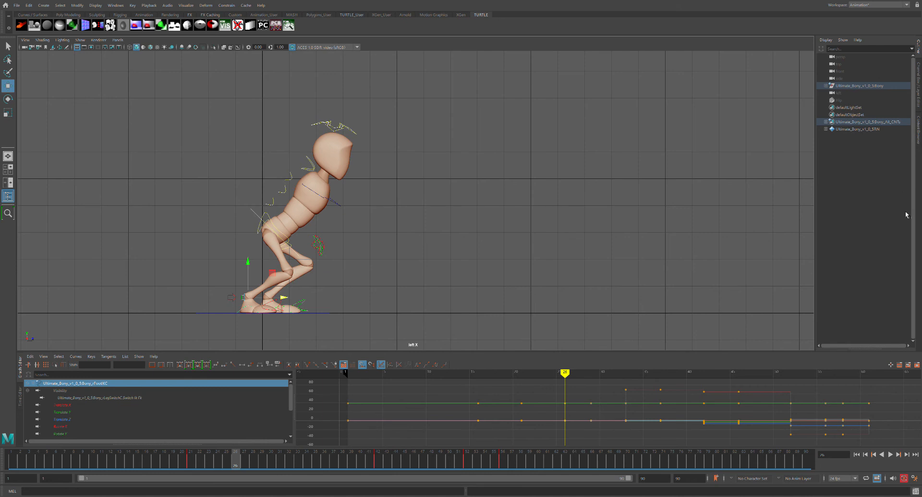
{"action": "mouse_move", "coordinate": [238, 464]}
{"action": "left_mouse_down"}
{"action": "mouse_move", "coordinate": [164, 461]}
{"action": "mouse_move", "coordinate": [201, 462]}
{"action": "mouse_move", "coordinate": [190, 462]}
{"action": "left_mouse_up"}
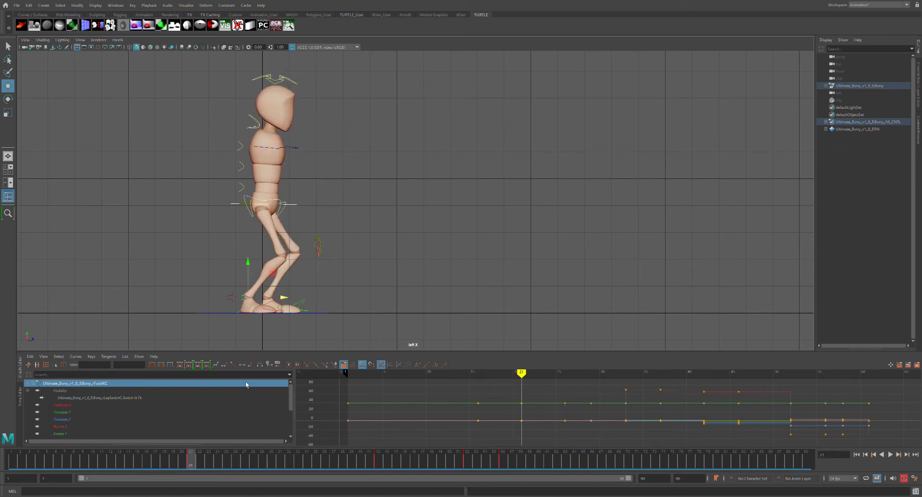
{"action": "left_click", "coordinate": [259, 314]}
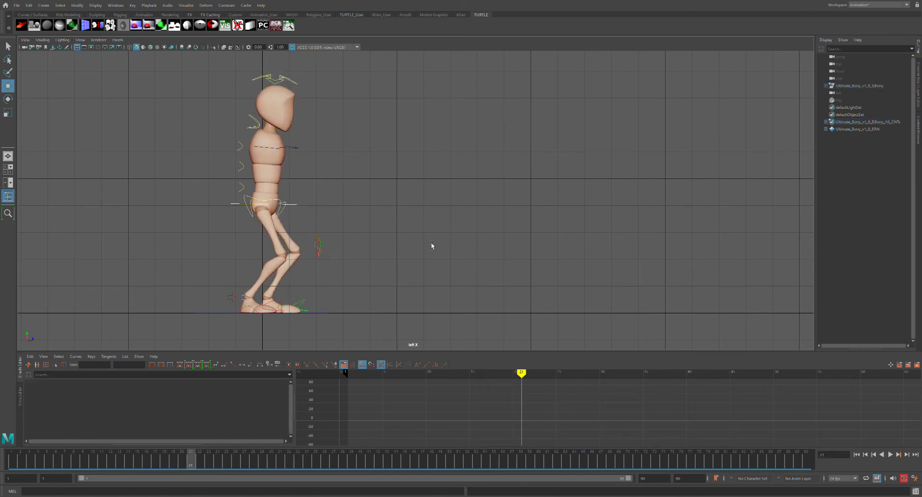
Set the right foot control's Toe Up Dn to 1 at frame 21
{"action": "left_click", "coordinate": [255, 310]}
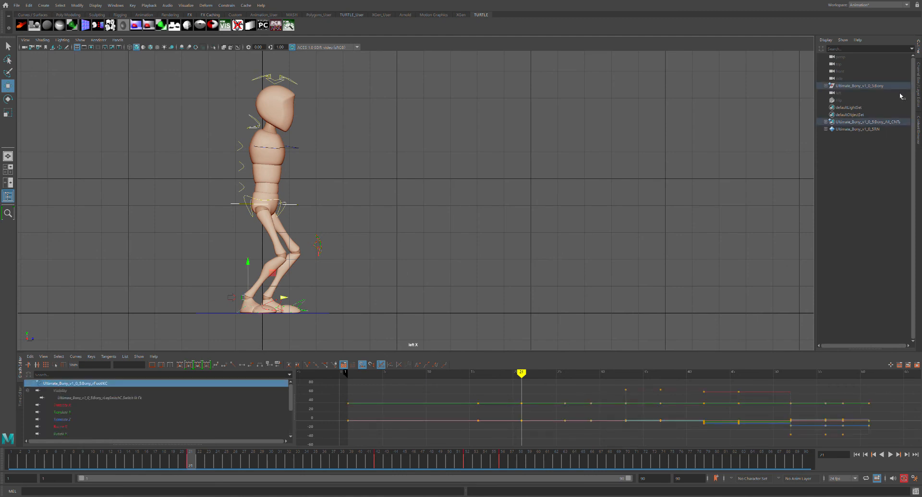
{"action": "left_click", "coordinate": [918, 84]}
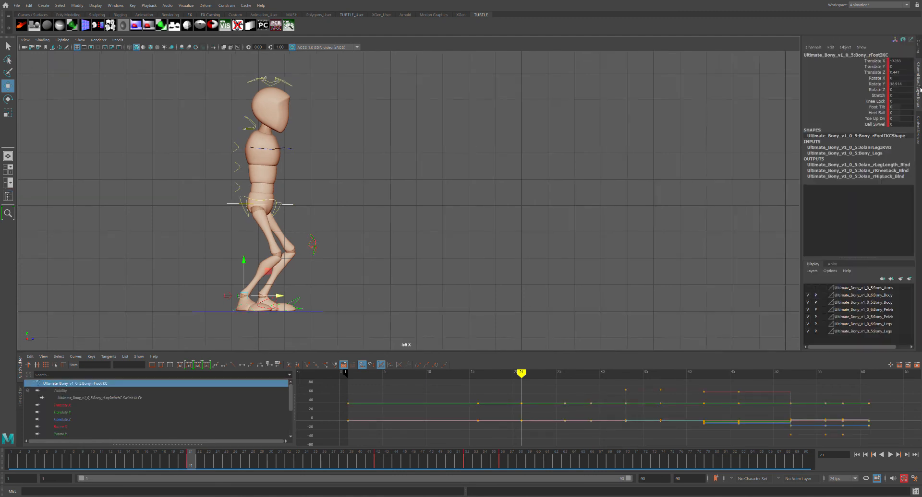
{"action": "double_click", "coordinate": [900, 119]}
{"action": "type", "text": "1"}
{"action": "key", "text": "Return"}
{"action": "key", "text": "Return"}
Set the left foot control's Toe Up Dn to 0.25 at frame 21 and play back the animation
{"action": "left_click", "coordinate": [291, 310]}
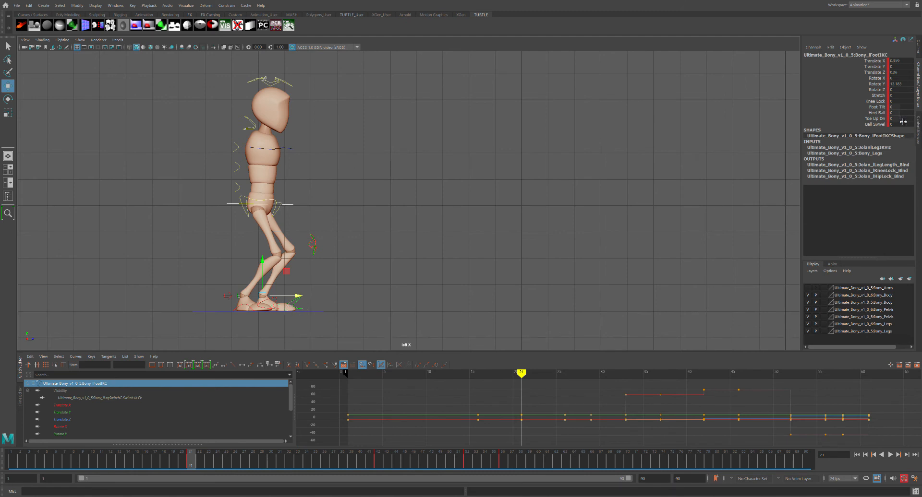
{"action": "double_click", "coordinate": [902, 118]}
{"action": "key", "text": "Return"}
{"action": "key", "text": "alt+v"}
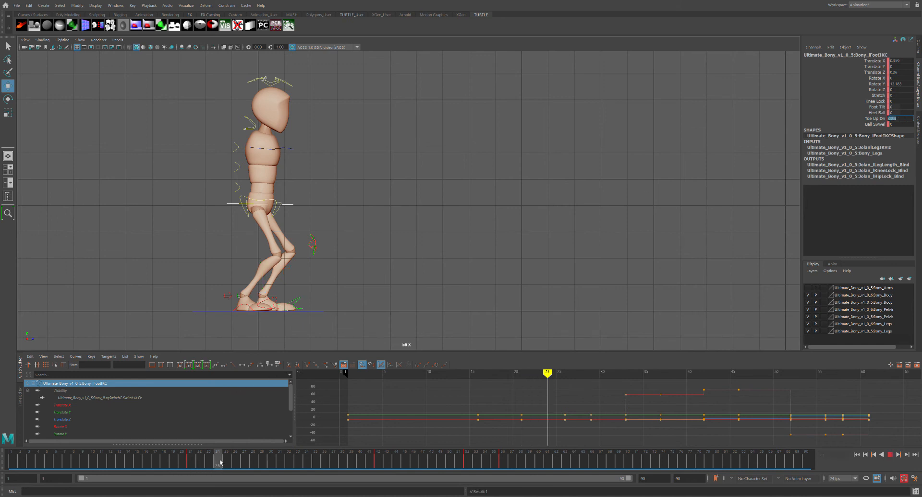
Set the left foot control's Toe Up Dn to -5 at frame 21 and to -0.25 at frame 26
{"action": "mouse_move", "coordinate": [239, 463]}
{"action": "left_mouse_down"}
{"action": "mouse_move", "coordinate": [56, 458]}
{"action": "mouse_move", "coordinate": [137, 452]}
{"action": "mouse_move", "coordinate": [203, 458]}
{"action": "mouse_move", "coordinate": [135, 465]}
{"action": "mouse_move", "coordinate": [238, 463]}
{"action": "left_mouse_up"}
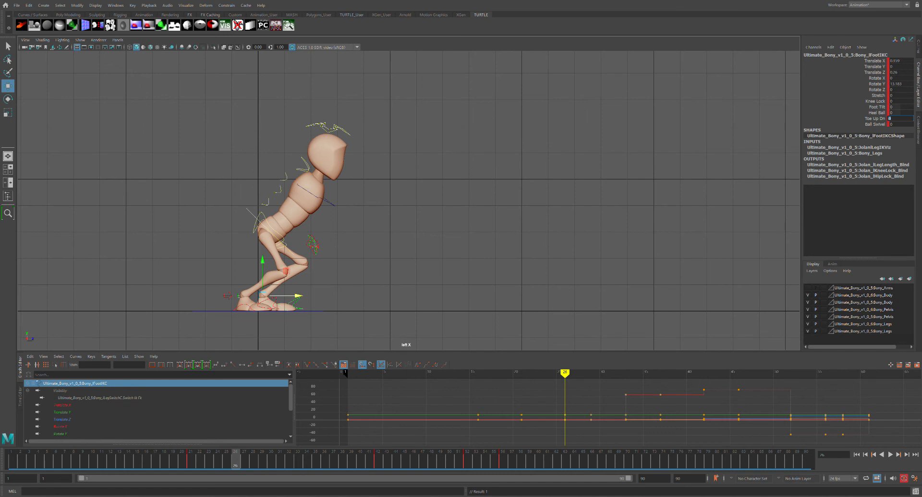
{"action": "key", "text": "Return"}
{"action": "left_click_drag", "start_coordinate": [237, 469], "coordinate": [194, 473]}
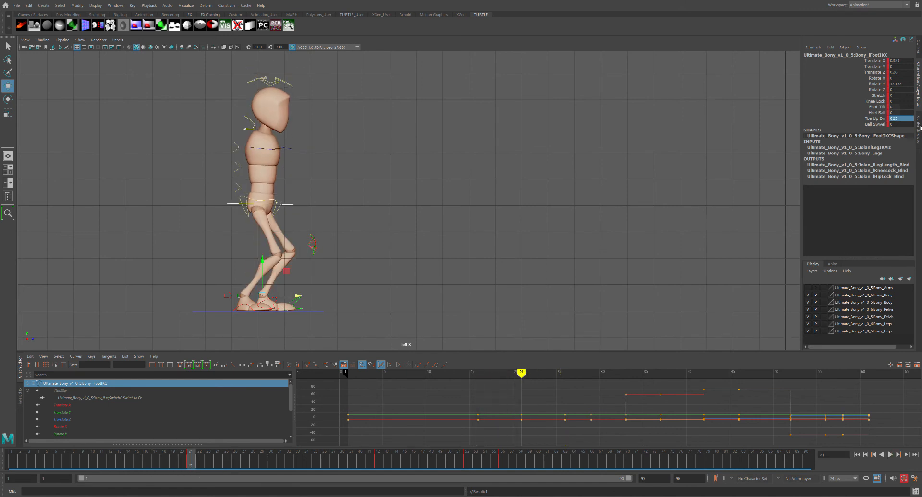
{"action": "double_click", "coordinate": [902, 119]}
{"action": "type", "text": "-5"}
{"action": "left_click_drag", "start_coordinate": [200, 469], "coordinate": [239, 458]}
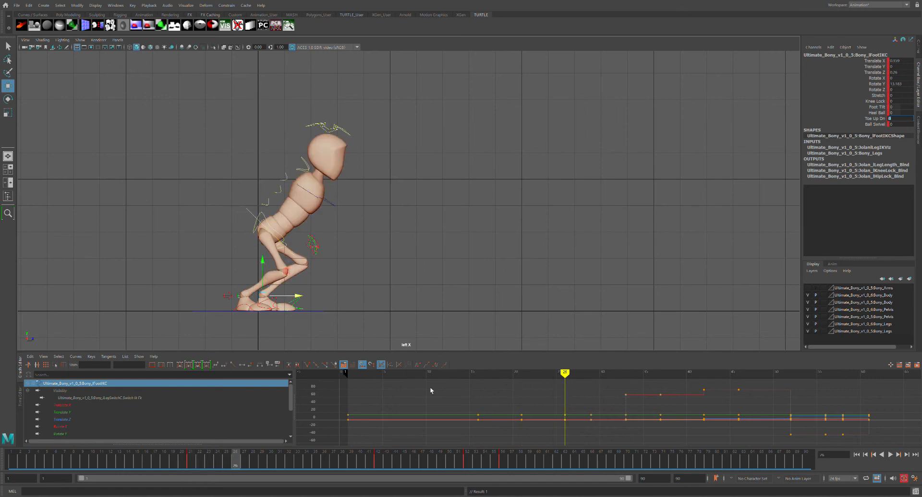
{"action": "left_click", "coordinate": [883, 119]}
{"action": "left_click", "coordinate": [894, 120]}
{"action": "key", "text": "Return"}
{"action": "type", "text": "-0.25"}
{"action": "key", "text": "Return"}
Set the right foot control's Toe Up Dn to -5 at frame 26 and copy its keys there
{"action": "left_click", "coordinate": [252, 308]}
{"action": "key", "text": "w"}
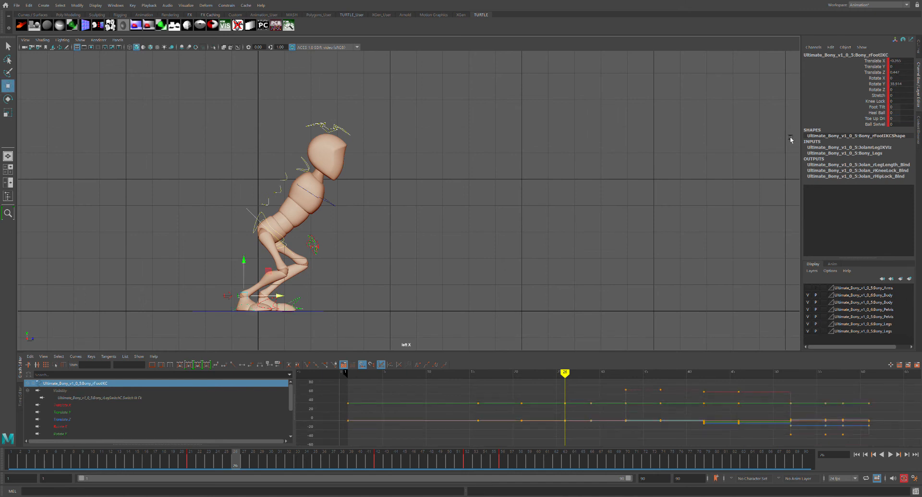
{"action": "double_click", "coordinate": [899, 119]}
{"action": "type", "text": "-5"}
{"action": "key", "text": "Return"}
{"action": "mouse_move", "coordinate": [246, 462]}
{"action": "left_mouse_down"}
{"action": "mouse_move", "coordinate": [188, 461]}
{"action": "mouse_move", "coordinate": [288, 459]}
{"action": "mouse_move", "coordinate": [99, 459]}
{"action": "mouse_move", "coordinate": [273, 448]}
{"action": "mouse_move", "coordinate": [229, 455]}
{"action": "mouse_move", "coordinate": [240, 457]}
{"action": "left_mouse_up"}
{"action": "key", "text": "ctrl+c"}
Set the left foot control's Toe Up Dn to -0.75 at frame 29
{"action": "left_click", "coordinate": [266, 460]}
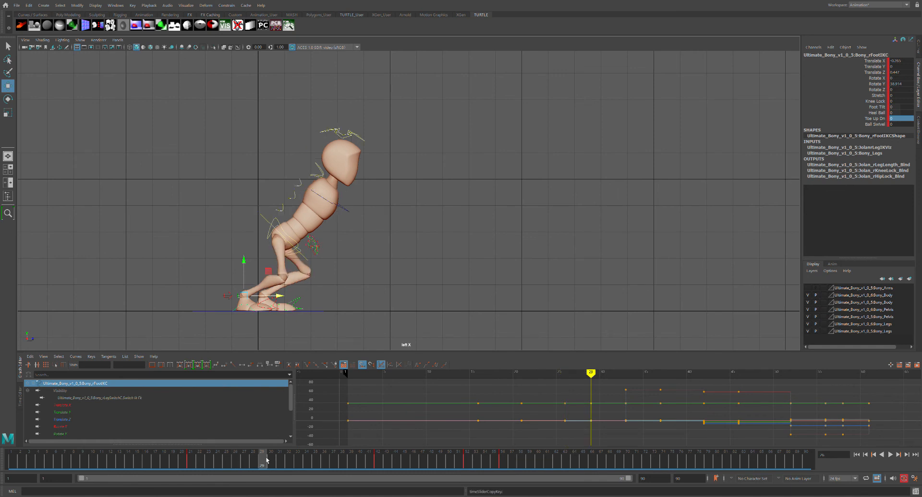
{"action": "key", "text": "alt+v"}
{"action": "left_click", "coordinate": [249, 455]}
{"action": "mouse_move", "coordinate": [248, 455]}
{"action": "left_mouse_down"}
{"action": "mouse_move", "coordinate": [265, 452]}
{"action": "mouse_move", "coordinate": [227, 455]}
{"action": "mouse_move", "coordinate": [267, 462]}
{"action": "left_mouse_up"}
{"action": "left_click", "coordinate": [289, 309]}
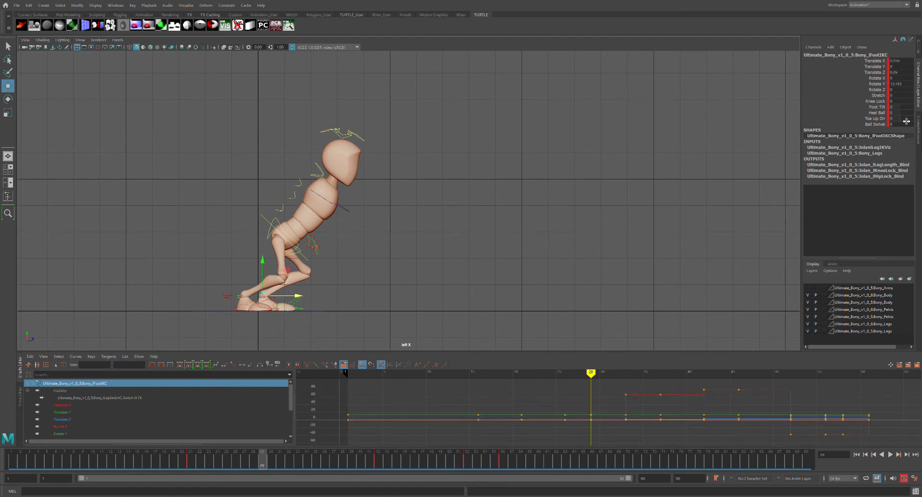
{"action": "double_click", "coordinate": [903, 119]}
{"action": "type", "text": "-.75"}
{"action": "key", "text": "Return"}
{"action": "mouse_move", "coordinate": [264, 463]}
{"action": "left_mouse_down"}
{"action": "mouse_move", "coordinate": [235, 463]}
{"action": "mouse_move", "coordinate": [318, 462]}
{"action": "mouse_move", "coordinate": [197, 444]}
{"action": "mouse_move", "coordinate": [192, 434]}
{"action": "mouse_move", "coordinate": [326, 441]}
{"action": "mouse_move", "coordinate": [178, 436]}
{"action": "mouse_move", "coordinate": [321, 429]}
{"action": "mouse_move", "coordinate": [235, 442]}
{"action": "mouse_move", "coordinate": [300, 438]}
{"action": "mouse_move", "coordinate": [246, 443]}
{"action": "mouse_move", "coordinate": [293, 445]}
{"action": "mouse_move", "coordinate": [231, 457]}
{"action": "mouse_move", "coordinate": [262, 454]}
{"action": "left_mouse_up"}
Edit the right foot control's Toe Up Dn value at frame 29
{"action": "left_click", "coordinate": [253, 310]}
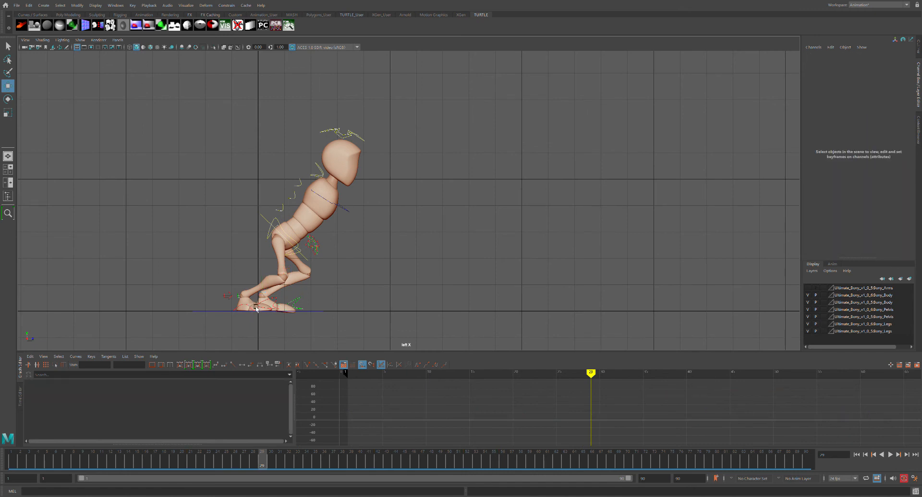
{"action": "left_click", "coordinate": [255, 311]}
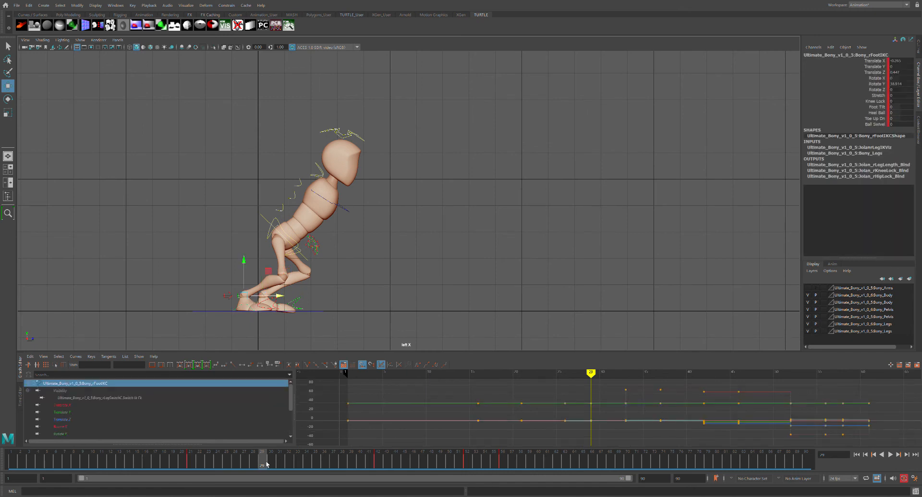
{"action": "left_click_drag", "start_coordinate": [263, 460], "coordinate": [264, 456]}
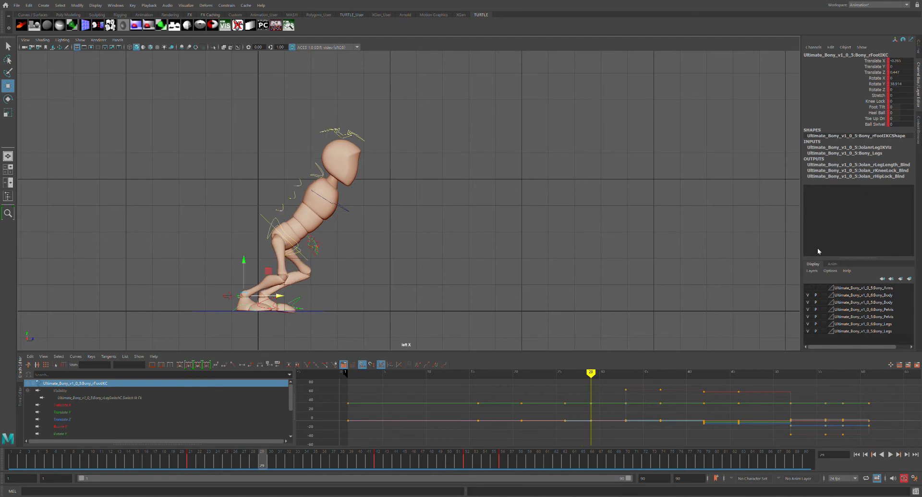
{"action": "double_click", "coordinate": [898, 118]}
{"action": "key", "text": "Return"}
Try to move the left foot control forward by about 1.07 at frame 41 and undo the move
{"action": "left_click_drag", "start_coordinate": [269, 461], "coordinate": [375, 421]}
{"action": "left_click", "coordinate": [298, 297]}
{"action": "left_click_drag", "start_coordinate": [321, 285], "coordinate": [370, 283]}
{"action": "key", "text": "ctrl+z"}
Scrub and step through the takeoff keys between frames 36 and 41 to compare the foot poses
{"action": "mouse_move", "coordinate": [370, 462]}
{"action": "left_mouse_down"}
{"action": "mouse_move", "coordinate": [381, 461]}
{"action": "mouse_move", "coordinate": [369, 459]}
{"action": "mouse_move", "coordinate": [384, 455]}
{"action": "mouse_move", "coordinate": [375, 454]}
{"action": "left_mouse_up"}
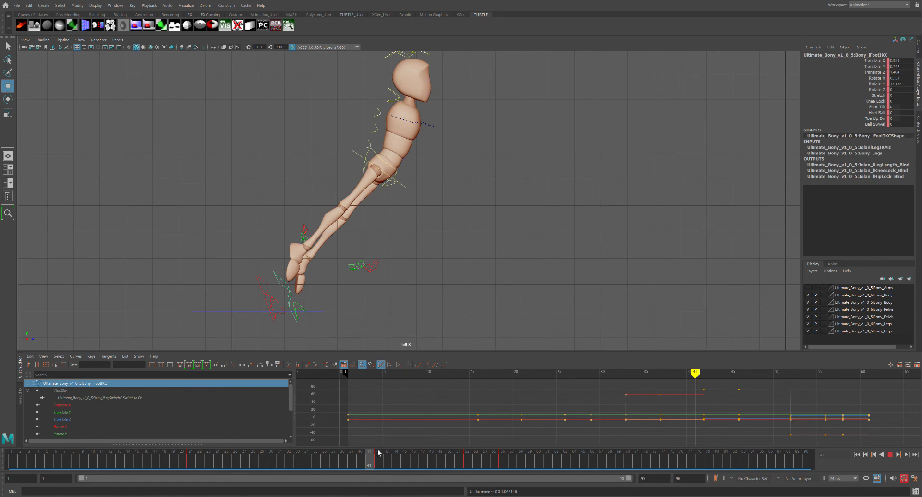
{"action": "left_click_drag", "start_coordinate": [378, 452], "coordinate": [325, 452]}
{"action": "key", "text": "alt+period"}
{"action": "key", "text": "alt+comma"}
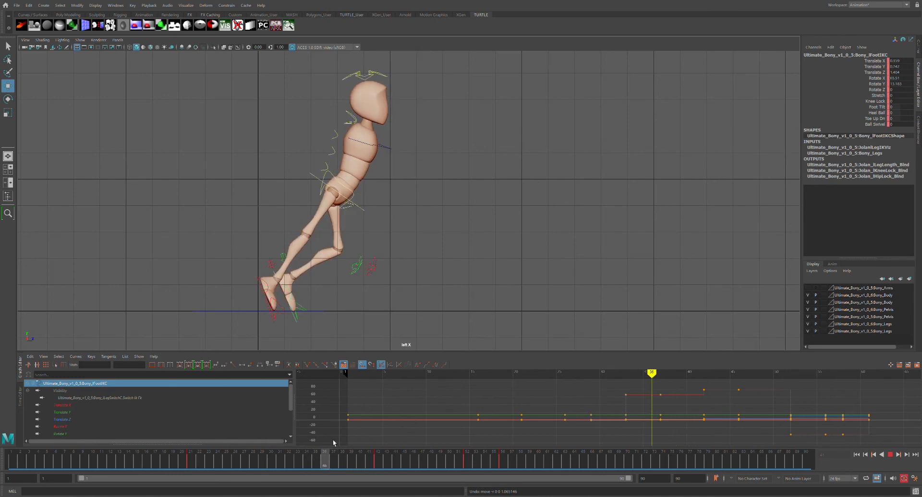
{"action": "key", "text": "alt+period"}
{"action": "key", "text": "alt+comma"}
{"action": "left_click_drag", "start_coordinate": [340, 450], "coordinate": [369, 459]}
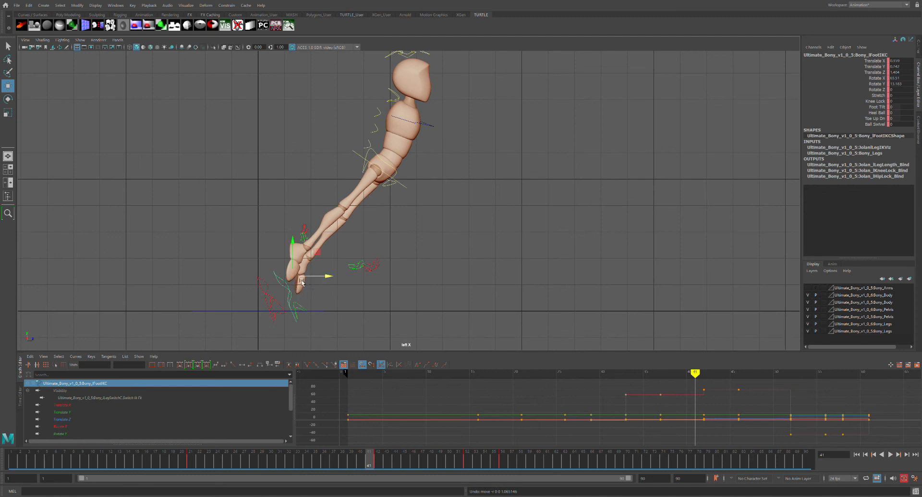
Move the left foot control up and forward at frame 41, key it, and check the motion from frame 36
{"action": "left_click_drag", "start_coordinate": [300, 282], "coordinate": [316, 258]}
{"action": "key", "text": "s"}
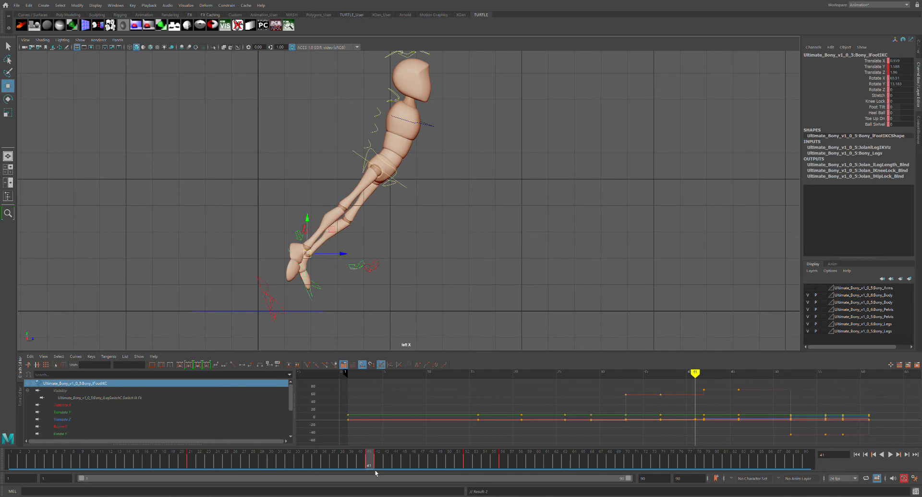
{"action": "mouse_move", "coordinate": [373, 464]}
{"action": "left_mouse_down"}
{"action": "mouse_move", "coordinate": [385, 464]}
{"action": "mouse_move", "coordinate": [341, 460]}
{"action": "left_mouse_up"}
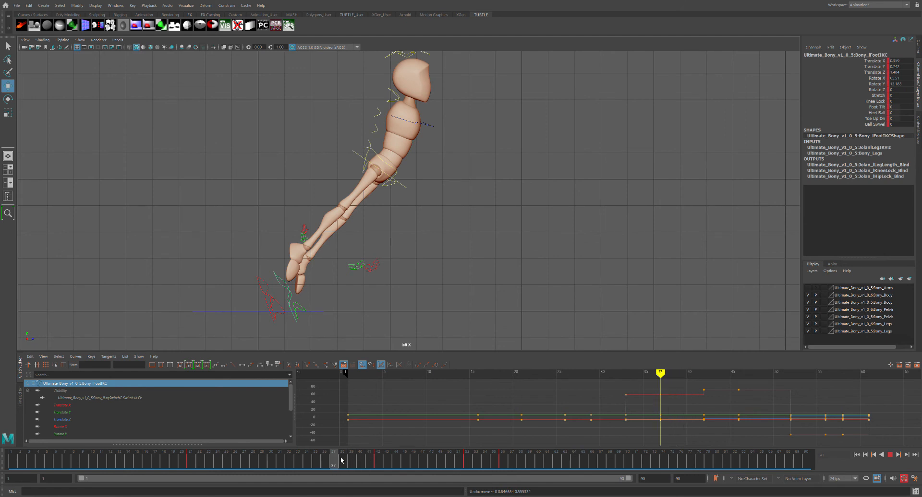
{"action": "left_click_drag", "start_coordinate": [295, 286], "coordinate": [316, 269]}
{"action": "key", "text": "alt+v"}
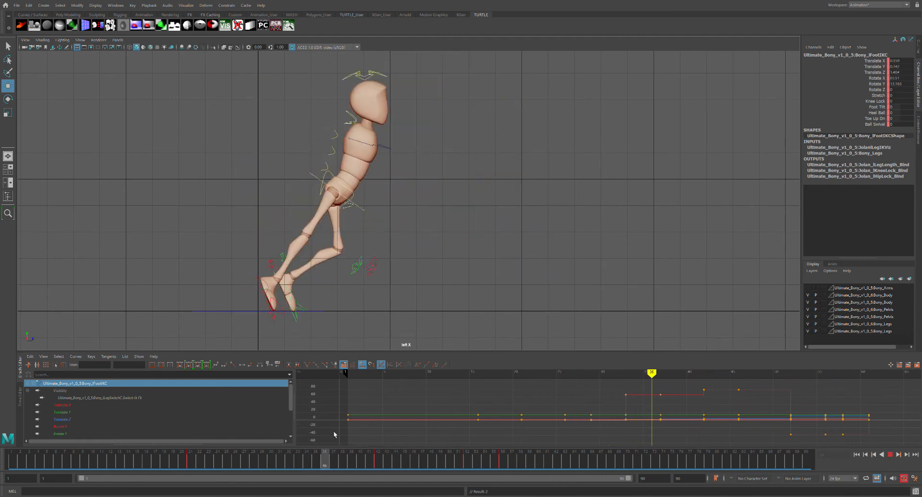
Rotate the left foot control slightly and adjust its Toe Up Dn at frame 37, key it, and check the motion from frame 27
{"action": "mouse_move", "coordinate": [336, 449]}
{"action": "left_mouse_down"}
{"action": "mouse_move", "coordinate": [416, 453]}
{"action": "mouse_move", "coordinate": [280, 452]}
{"action": "mouse_move", "coordinate": [343, 452]}
{"action": "mouse_move", "coordinate": [331, 441]}
{"action": "mouse_move", "coordinate": [313, 446]}
{"action": "mouse_move", "coordinate": [345, 443]}
{"action": "left_mouse_up"}
{"action": "key", "text": "alt+v"}
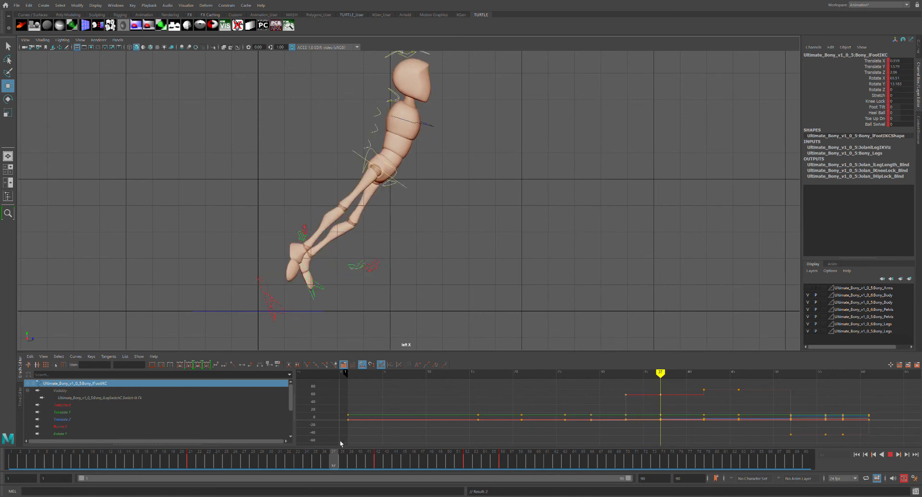
{"action": "key", "text": "e"}
{"action": "left_click_drag", "start_coordinate": [343, 237], "coordinate": [345, 242]}
{"action": "key", "text": "shift+e"}
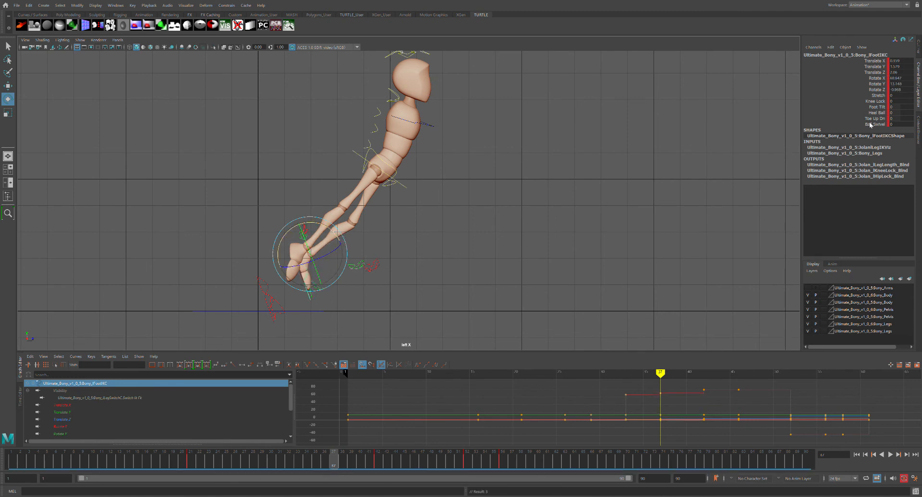
{"action": "left_click_drag", "start_coordinate": [899, 119], "coordinate": [896, 118]}
{"action": "key", "text": "s"}
{"action": "left_click_drag", "start_coordinate": [336, 461], "coordinate": [280, 454]}
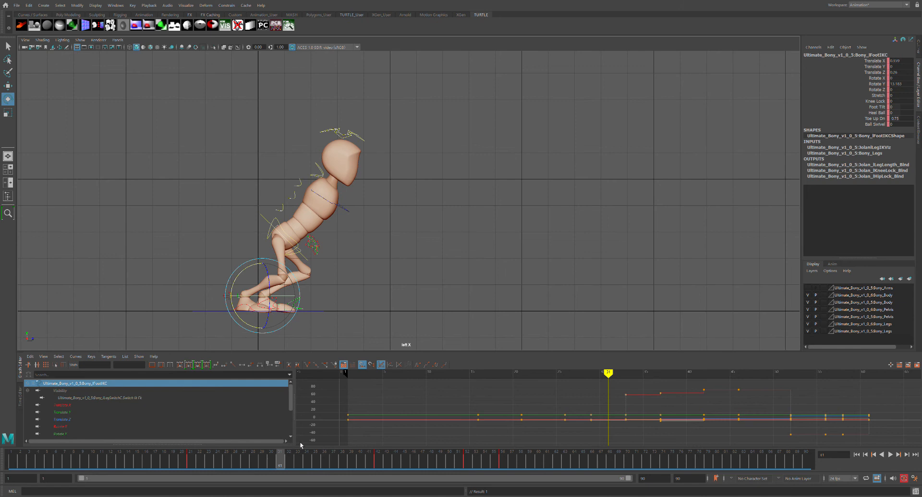
{"action": "left_click_drag", "start_coordinate": [283, 468], "coordinate": [245, 466]}
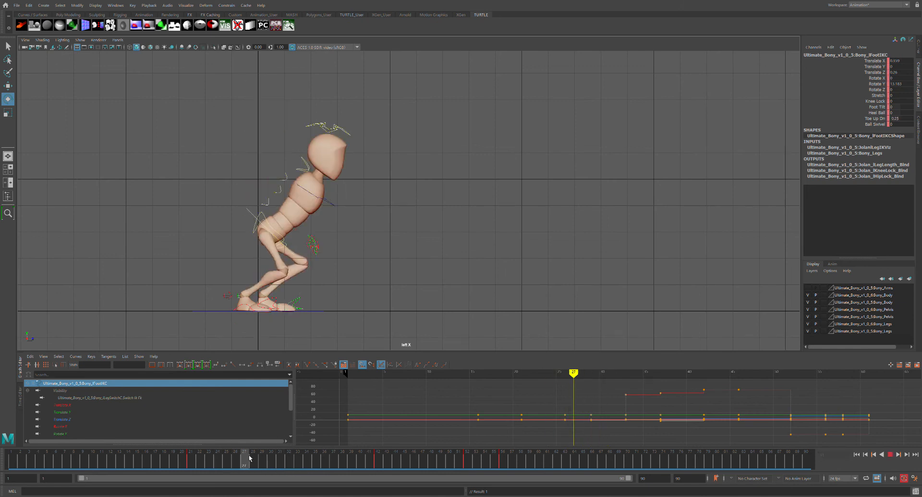
{"action": "key", "text": "alt+v"}
{"action": "left_click_drag", "start_coordinate": [384, 424], "coordinate": [338, 391]}
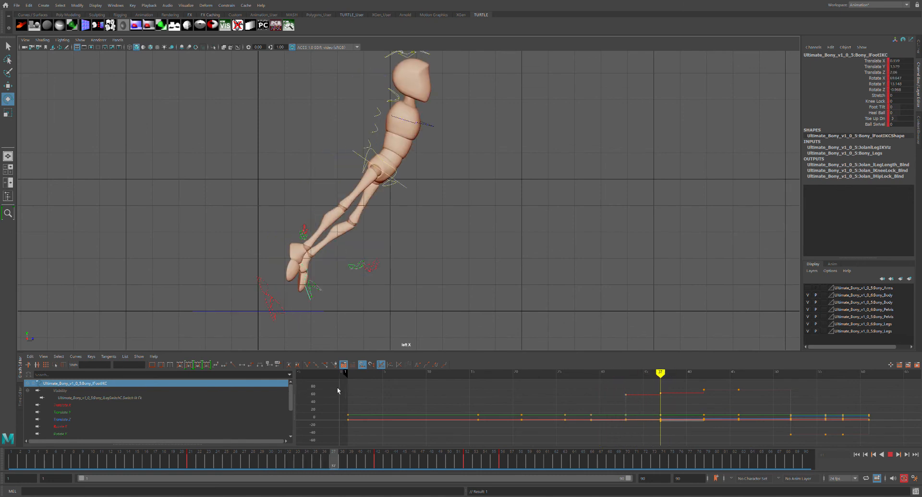
Move the right foot control up and forward at frame 37, ahead of the left foot, and compare the pose with frame 36
{"action": "left_click", "coordinate": [272, 290]}
{"action": "left_click", "coordinate": [275, 289]}
{"action": "key", "text": "w"}
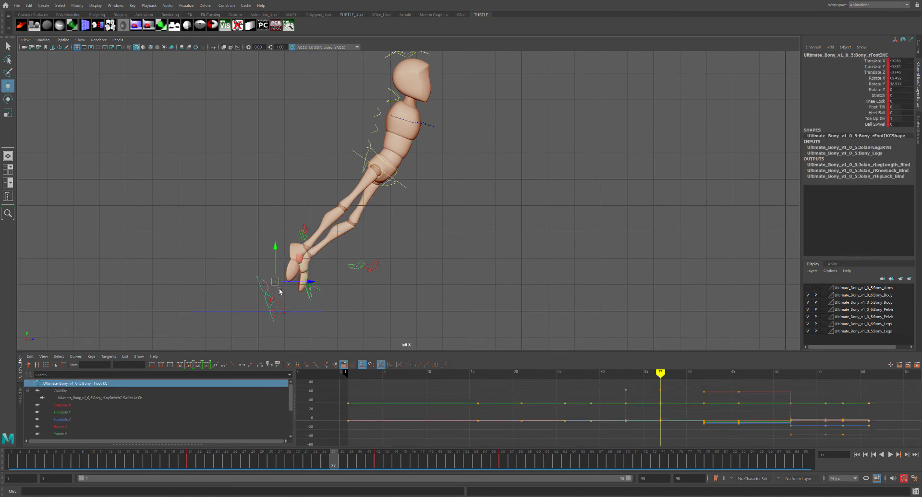
{"action": "left_click_drag", "start_coordinate": [283, 290], "coordinate": [317, 247]}
{"action": "mouse_move", "coordinate": [340, 463]}
{"action": "left_mouse_down"}
{"action": "mouse_move", "coordinate": [316, 463]}
{"action": "mouse_move", "coordinate": [386, 441]}
{"action": "mouse_move", "coordinate": [319, 440]}
{"action": "mouse_move", "coordinate": [398, 432]}
{"action": "mouse_move", "coordinate": [304, 447]}
{"action": "mouse_move", "coordinate": [389, 450]}
{"action": "mouse_move", "coordinate": [286, 463]}
{"action": "mouse_move", "coordinate": [333, 458]}
{"action": "left_mouse_up"}
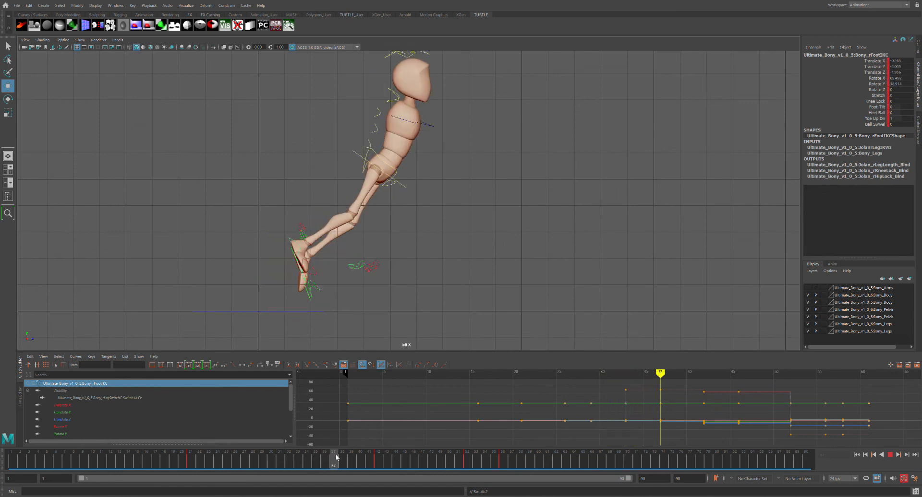
{"action": "left_click_drag", "start_coordinate": [313, 249], "coordinate": [356, 254]}
{"action": "mouse_move", "coordinate": [336, 457]}
{"action": "left_mouse_down"}
{"action": "mouse_move", "coordinate": [265, 459]}
{"action": "mouse_move", "coordinate": [352, 458]}
{"action": "mouse_move", "coordinate": [319, 439]}
{"action": "mouse_move", "coordinate": [338, 436]}
{"action": "left_mouse_up"}
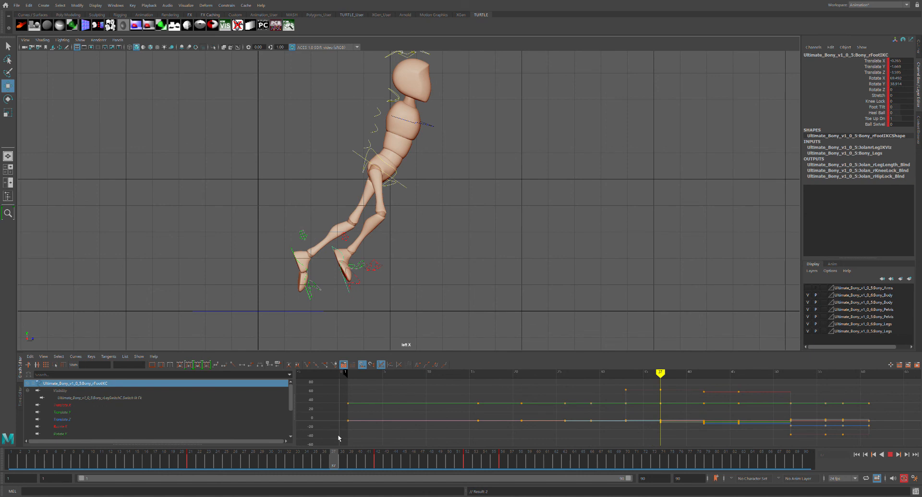
{"action": "left_click_drag", "start_coordinate": [336, 434], "coordinate": [327, 435]}
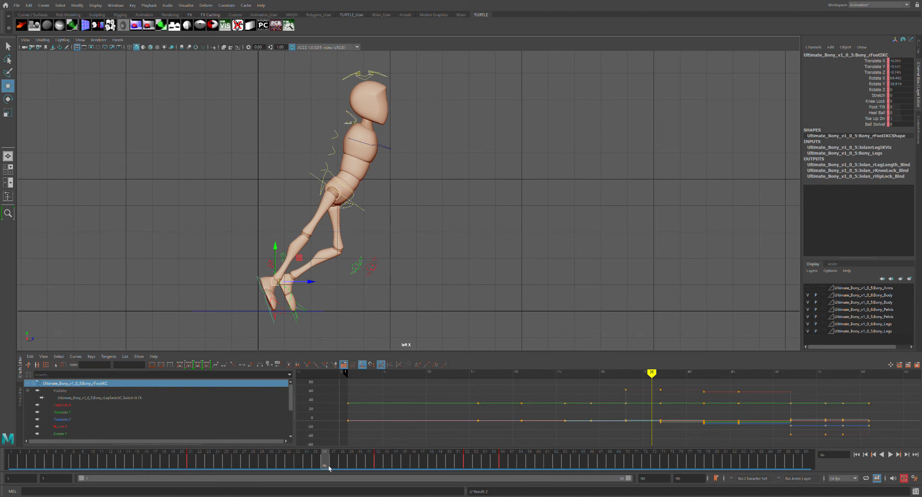
{"action": "left_click_drag", "start_coordinate": [335, 468], "coordinate": [335, 442]}
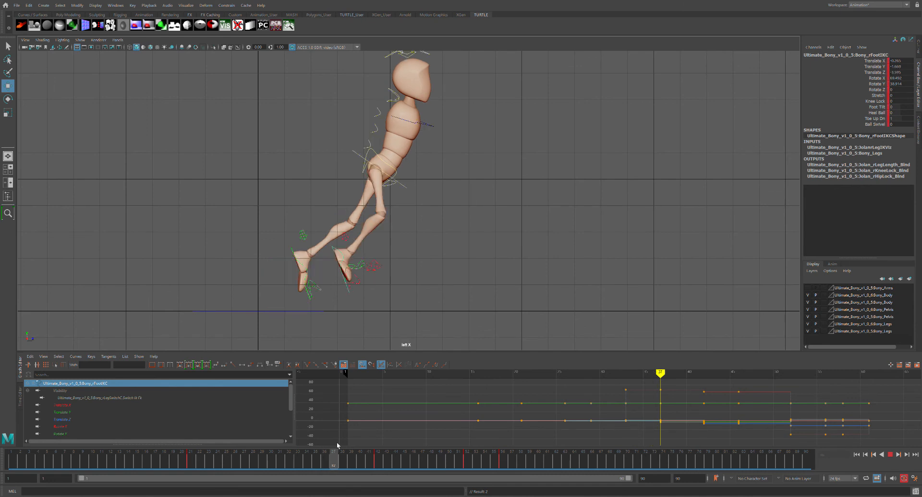
Shift the left foot control forward at frame 37 and fine-tune its height behind the right foot
{"action": "left_click", "coordinate": [311, 271]}
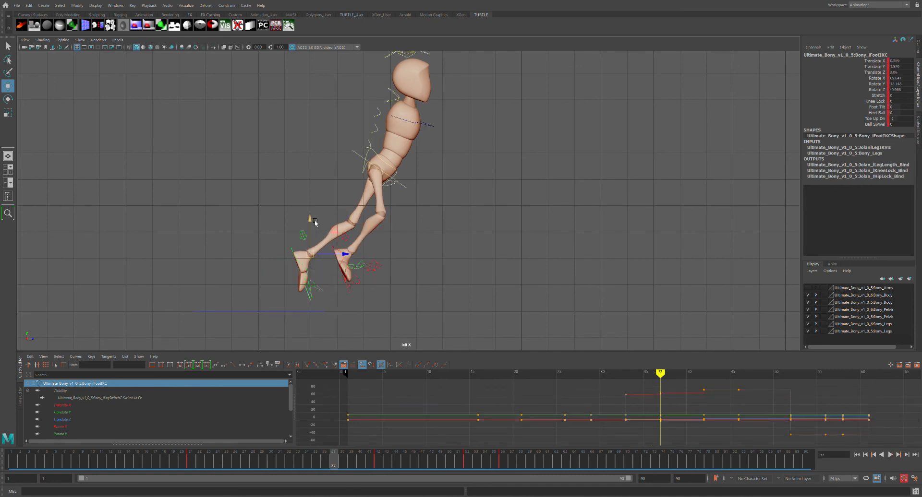
{"action": "left_click_drag", "start_coordinate": [309, 222], "coordinate": [312, 210]}
{"action": "left_click_drag", "start_coordinate": [356, 247], "coordinate": [366, 250]}
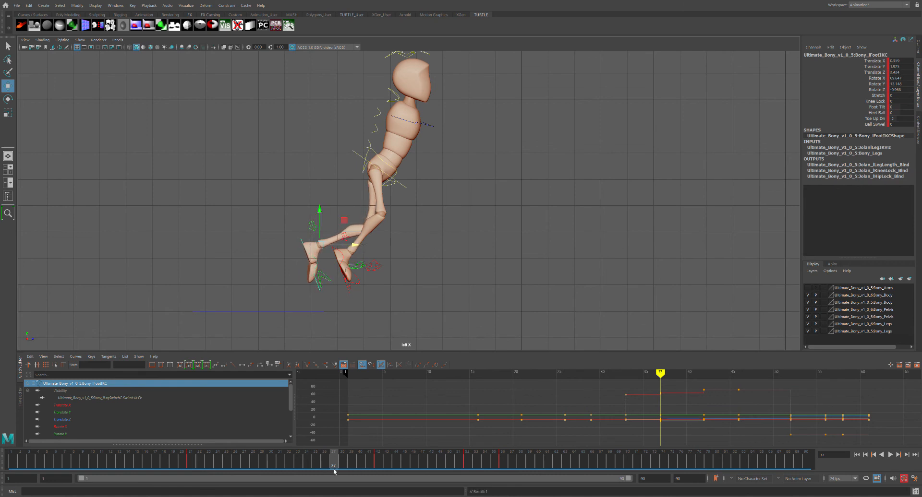
{"action": "left_click_drag", "start_coordinate": [340, 469], "coordinate": [336, 450]}
{"action": "left_click_drag", "start_coordinate": [329, 246], "coordinate": [325, 259]}
{"action": "mouse_move", "coordinate": [338, 458]}
{"action": "left_mouse_down"}
{"action": "mouse_move", "coordinate": [324, 454]}
{"action": "mouse_move", "coordinate": [342, 451]}
{"action": "mouse_move", "coordinate": [325, 451]}
{"action": "mouse_move", "coordinate": [349, 447]}
{"action": "mouse_move", "coordinate": [280, 454]}
{"action": "mouse_move", "coordinate": [312, 456]}
{"action": "mouse_move", "coordinate": [286, 461]}
{"action": "mouse_move", "coordinate": [298, 463]}
{"action": "mouse_move", "coordinate": [342, 457]}
{"action": "left_mouse_up"}
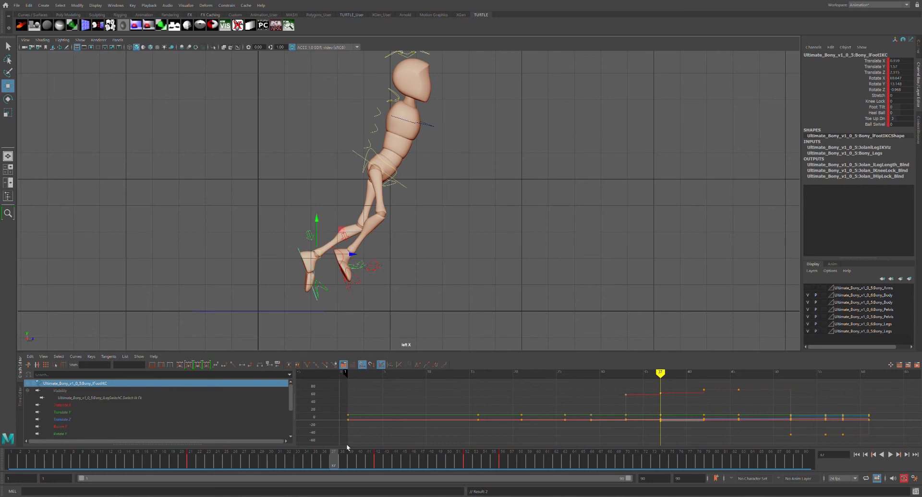
Move both knee controls up and forward in front of the knees at frame 37, key them, and review the jump
{"action": "left_click", "coordinate": [398, 279]}
{"action": "middle_click_drag", "start_coordinate": [391, 260], "coordinate": [398, 205]}
{"action": "left_click_drag", "start_coordinate": [409, 217], "coordinate": [474, 219]}
{"action": "key", "text": "s"}
{"action": "mouse_move", "coordinate": [338, 464]}
{"action": "left_mouse_down"}
{"action": "mouse_move", "coordinate": [308, 462]}
{"action": "mouse_move", "coordinate": [341, 454]}
{"action": "mouse_move", "coordinate": [280, 456]}
{"action": "mouse_move", "coordinate": [413, 455]}
{"action": "left_mouse_up"}
{"action": "mouse_move", "coordinate": [405, 425]}
{"action": "left_mouse_down"}
{"action": "mouse_move", "coordinate": [253, 426]}
{"action": "mouse_move", "coordinate": [296, 408]}
{"action": "mouse_move", "coordinate": [407, 400]}
{"action": "mouse_move", "coordinate": [375, 406]}
{"action": "mouse_move", "coordinate": [290, 387]}
{"action": "mouse_move", "coordinate": [387, 388]}
{"action": "mouse_move", "coordinate": [259, 390]}
{"action": "mouse_move", "coordinate": [266, 382]}
{"action": "mouse_move", "coordinate": [388, 381]}
{"action": "mouse_move", "coordinate": [200, 385]}
{"action": "mouse_move", "coordinate": [417, 384]}
{"action": "mouse_move", "coordinate": [367, 392]}
{"action": "mouse_move", "coordinate": [196, 385]}
{"action": "mouse_move", "coordinate": [335, 381]}
{"action": "mouse_move", "coordinate": [273, 388]}
{"action": "mouse_move", "coordinate": [444, 398]}
{"action": "mouse_move", "coordinate": [178, 412]}
{"action": "left_mouse_up"}
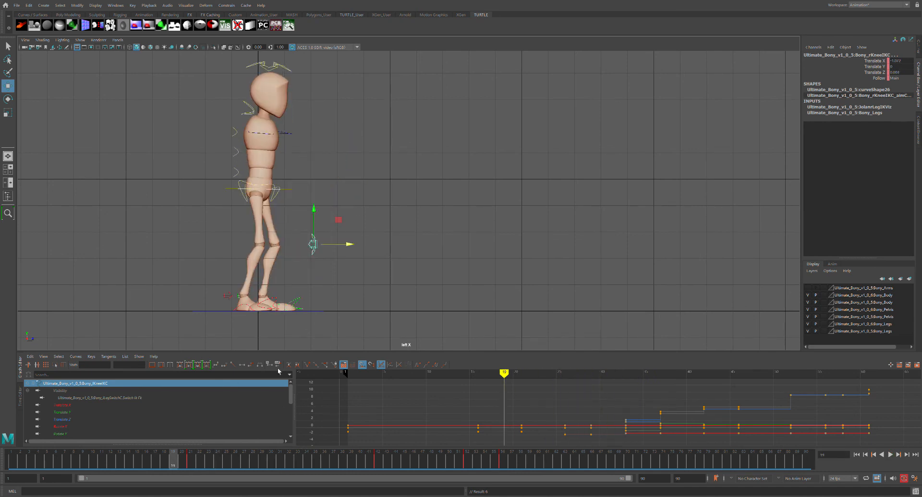
{"action": "key", "text": "alt+v"}
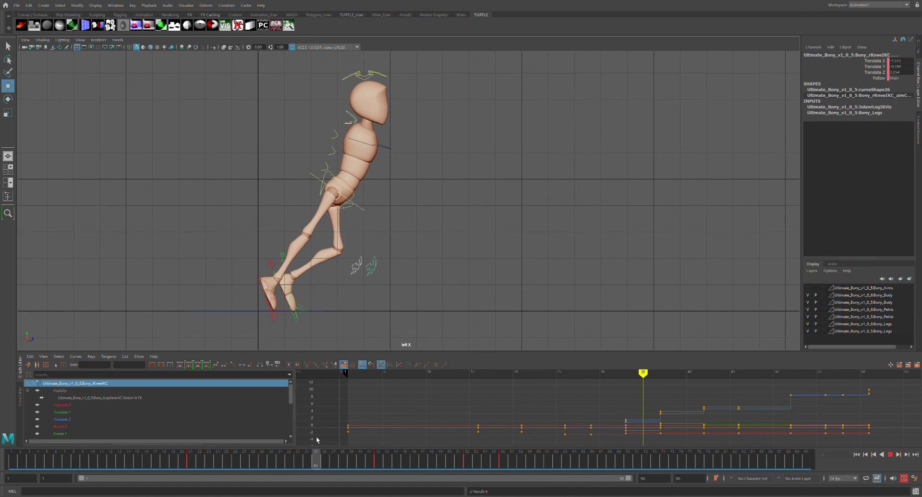
Rotate the main hip control at frame 37 to tilt the pelvis further and key it
{"action": "key", "text": "Escape"}
{"action": "left_click", "coordinate": [388, 168]}
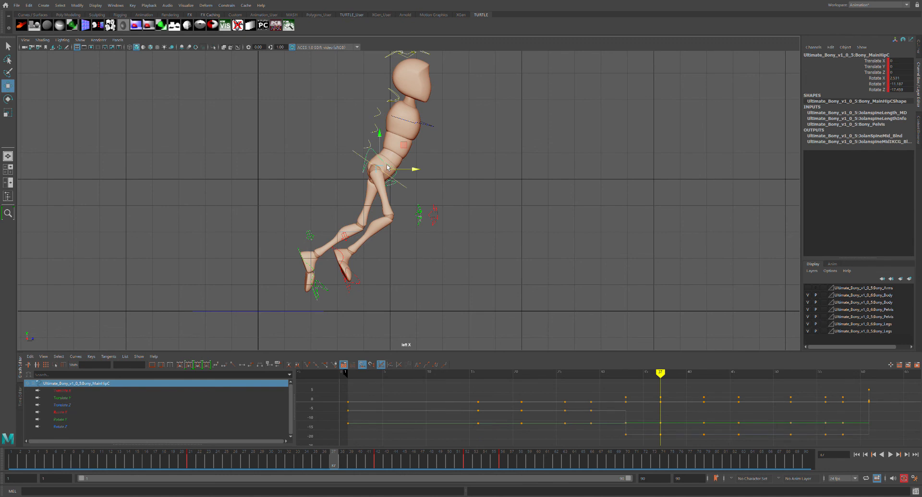
{"action": "key", "text": "e"}
{"action": "left_click_drag", "start_coordinate": [390, 156], "coordinate": [392, 152]}
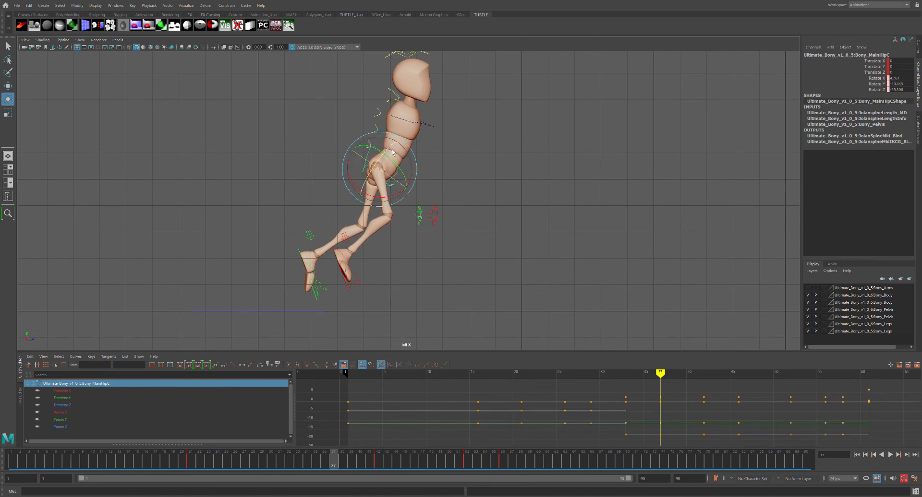
{"action": "key", "text": "s"}
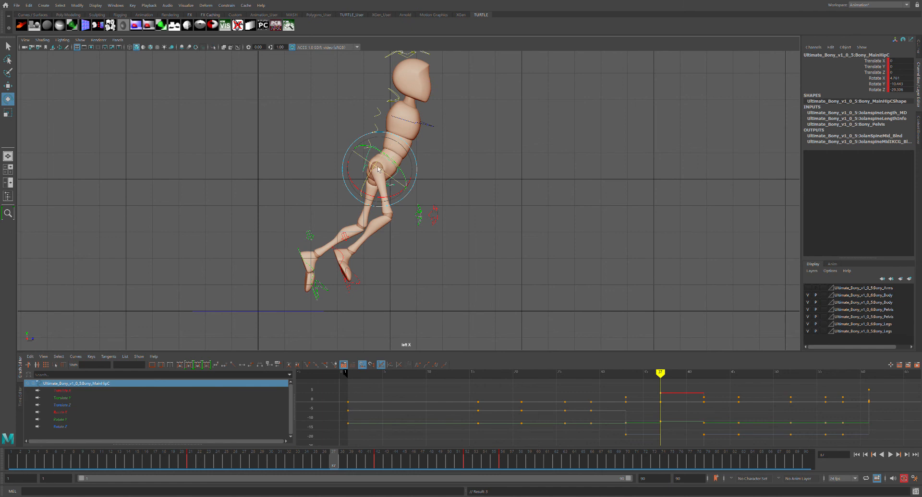
{"action": "left_click_drag", "start_coordinate": [385, 160], "coordinate": [386, 161]}
{"action": "key", "text": "s"}
Rotate the main hip control slightly at frame 33 and key it
{"action": "mouse_move", "coordinate": [337, 461]}
{"action": "left_mouse_down"}
{"action": "mouse_move", "coordinate": [282, 460]}
{"action": "mouse_move", "coordinate": [342, 449]}
{"action": "mouse_move", "coordinate": [304, 463]}
{"action": "left_mouse_up"}
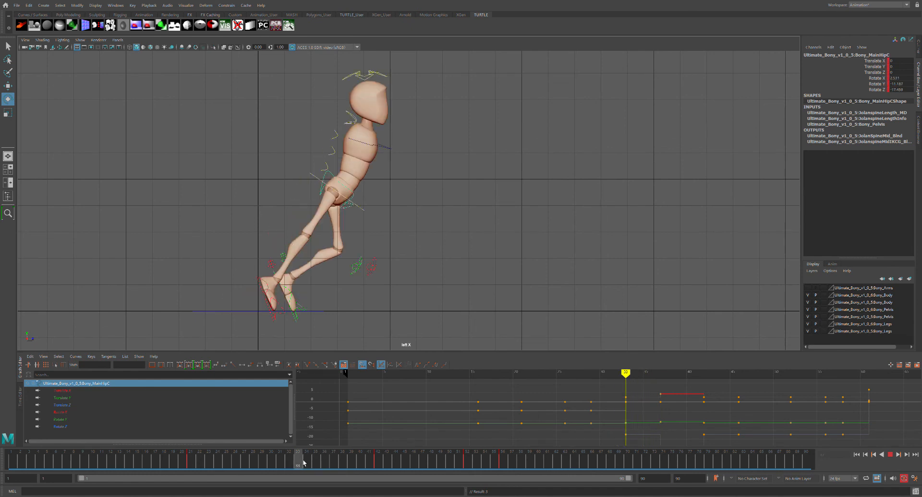
{"action": "left_click_drag", "start_coordinate": [352, 176], "coordinate": [352, 175]}
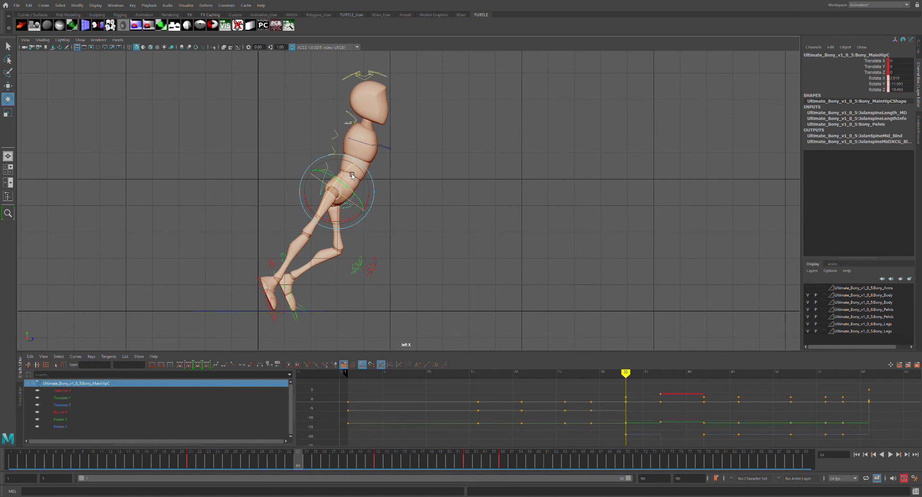
{"action": "key", "text": "s"}
Adjust the main hip control's rotation at frame 42 and compare the pelvis with the pose at frame 37
{"action": "mouse_move", "coordinate": [297, 470]}
{"action": "left_mouse_down"}
{"action": "mouse_move", "coordinate": [255, 459]}
{"action": "mouse_move", "coordinate": [297, 451]}
{"action": "mouse_move", "coordinate": [239, 459]}
{"action": "mouse_move", "coordinate": [321, 456]}
{"action": "mouse_move", "coordinate": [391, 439]}
{"action": "mouse_move", "coordinate": [379, 456]}
{"action": "left_mouse_up"}
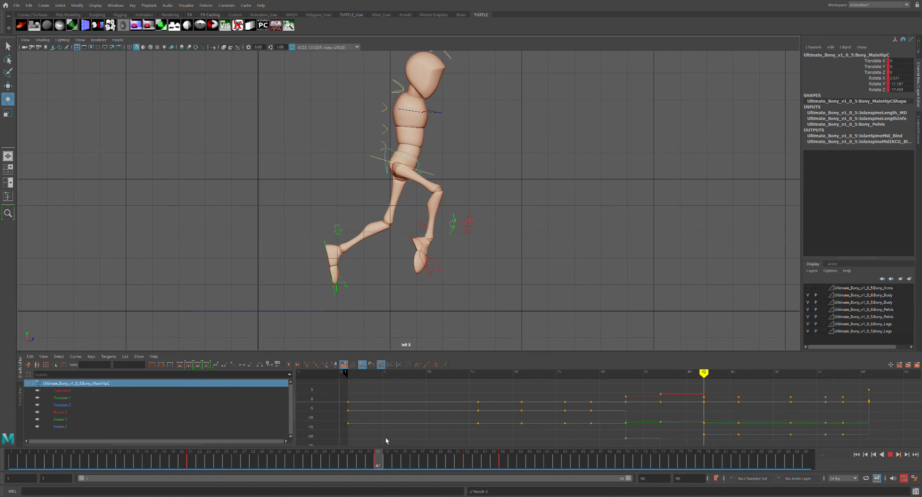
{"action": "left_click_drag", "start_coordinate": [408, 150], "coordinate": [409, 148]}
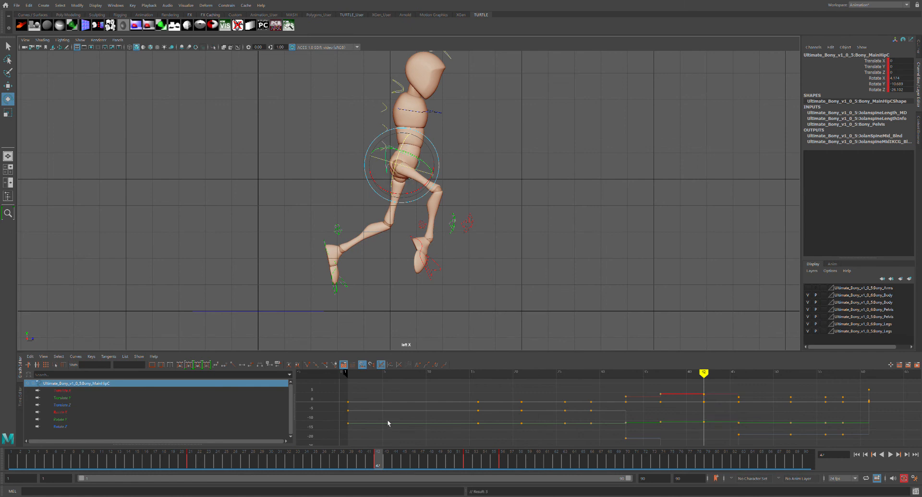
{"action": "mouse_move", "coordinate": [384, 459]}
{"action": "left_mouse_down"}
{"action": "mouse_move", "coordinate": [281, 458]}
{"action": "mouse_move", "coordinate": [378, 425]}
{"action": "mouse_move", "coordinate": [459, 425]}
{"action": "mouse_move", "coordinate": [194, 427]}
{"action": "mouse_move", "coordinate": [399, 422]}
{"action": "mouse_move", "coordinate": [369, 425]}
{"action": "mouse_move", "coordinate": [384, 420]}
{"action": "left_mouse_up"}
{"action": "left_click_drag", "start_coordinate": [448, 170], "coordinate": [451, 163]}
{"action": "mouse_move", "coordinate": [383, 457]}
{"action": "left_mouse_down"}
{"action": "mouse_move", "coordinate": [370, 448]}
{"action": "mouse_move", "coordinate": [396, 432]}
{"action": "mouse_move", "coordinate": [323, 432]}
{"action": "mouse_move", "coordinate": [345, 431]}
{"action": "mouse_move", "coordinate": [324, 460]}
{"action": "mouse_move", "coordinate": [449, 459]}
{"action": "mouse_move", "coordinate": [360, 460]}
{"action": "mouse_move", "coordinate": [412, 449]}
{"action": "mouse_move", "coordinate": [298, 458]}
{"action": "mouse_move", "coordinate": [446, 452]}
{"action": "mouse_move", "coordinate": [316, 462]}
{"action": "mouse_move", "coordinate": [336, 463]}
{"action": "left_mouse_up"}
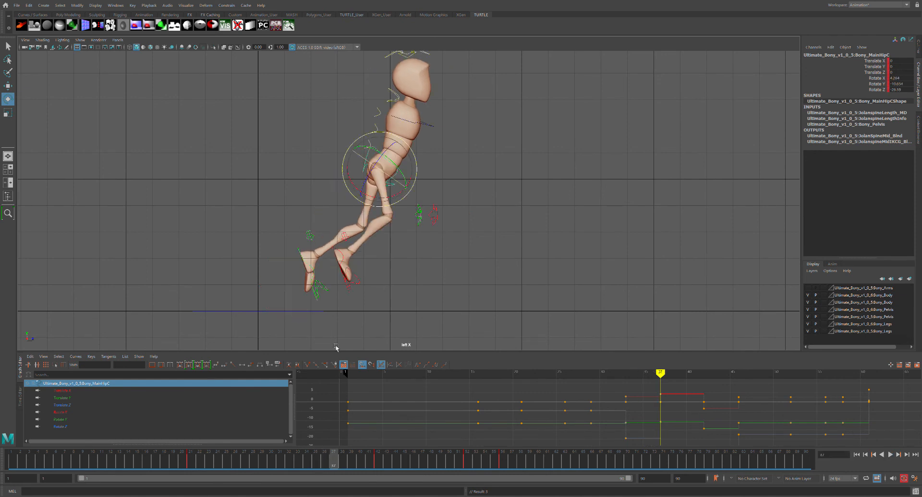
Move the left foot control slightly back and down at frame 37 and check the following frame
{"action": "left_click", "coordinate": [317, 260]}
{"action": "key", "text": "w"}
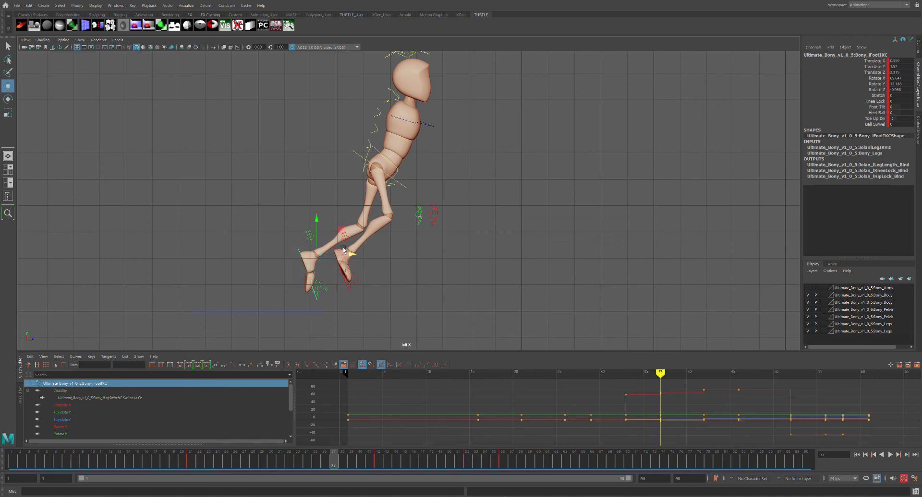
{"action": "left_click_drag", "start_coordinate": [355, 257], "coordinate": [353, 259]}
{"action": "left_click_drag", "start_coordinate": [314, 222], "coordinate": [320, 227]}
{"action": "mouse_move", "coordinate": [335, 464]}
{"action": "left_mouse_down"}
{"action": "mouse_move", "coordinate": [315, 464]}
{"action": "mouse_move", "coordinate": [343, 465]}
{"action": "left_mouse_up"}
Create a motion trail for the left foot control
{"action": "left_click", "coordinate": [306, 260]}
{"action": "left_click", "coordinate": [314, 255]}
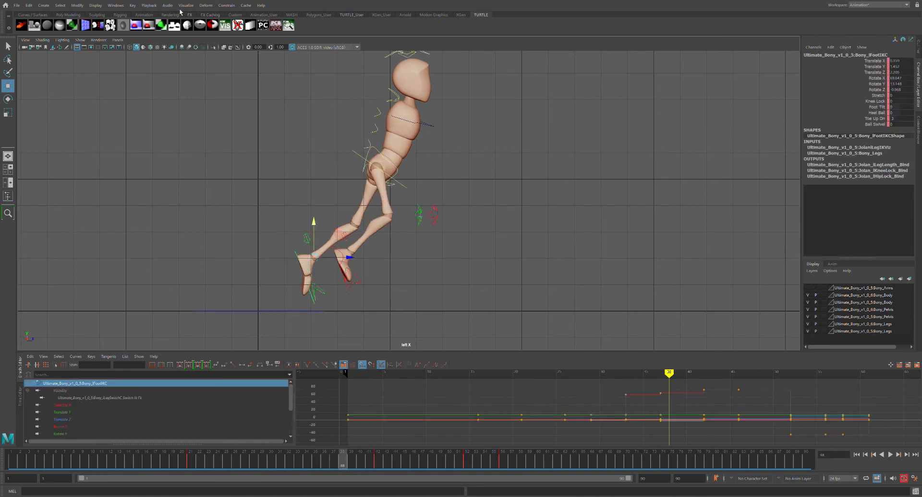
{"action": "left_click", "coordinate": [217, 26]}
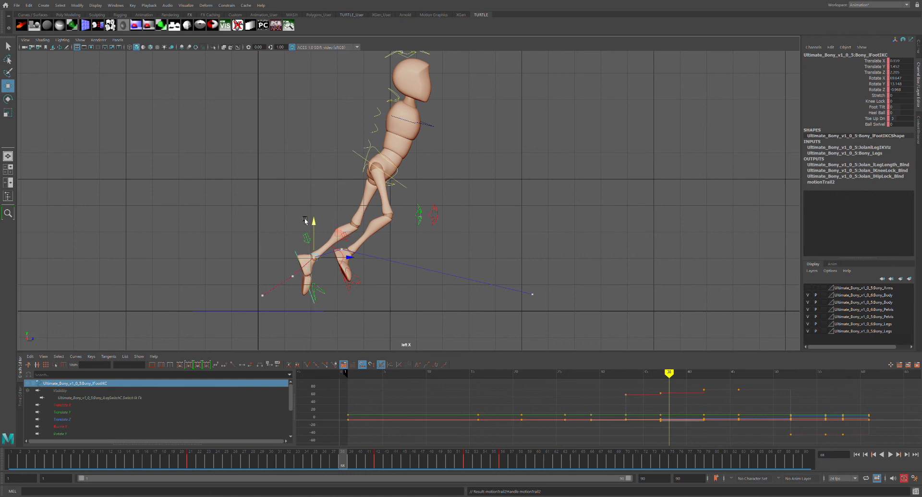
Try raising the left foot control at frame 36 and undo the move
{"action": "mouse_move", "coordinate": [341, 470]}
{"action": "left_mouse_down"}
{"action": "mouse_move", "coordinate": [284, 475]}
{"action": "mouse_move", "coordinate": [337, 469]}
{"action": "mouse_move", "coordinate": [327, 465]}
{"action": "mouse_move", "coordinate": [328, 451]}
{"action": "left_mouse_up"}
{"action": "left_click_drag", "start_coordinate": [300, 259], "coordinate": [298, 244]}
{"action": "key", "text": "ctrl+z"}
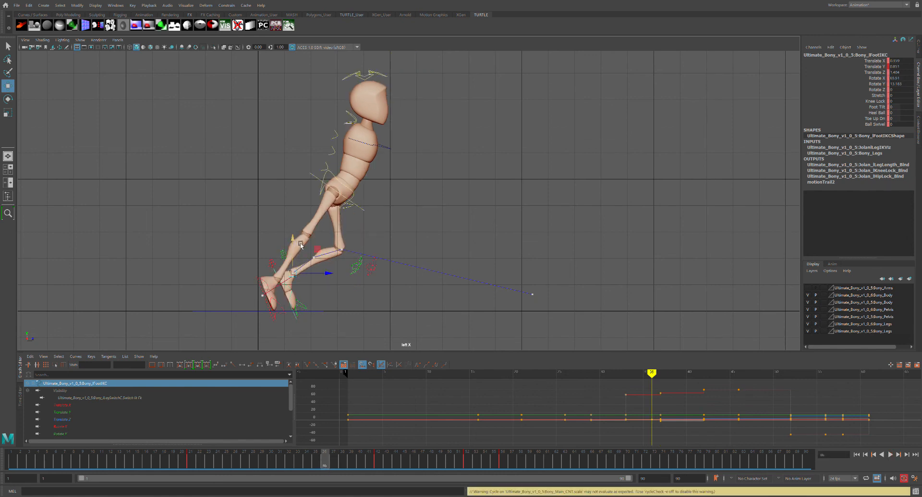
Raise the left foot control slightly at frame 33, rotate it to a Rotate X of about 67, and play back the jump
{"action": "left_click_drag", "start_coordinate": [330, 463], "coordinate": [298, 461]}
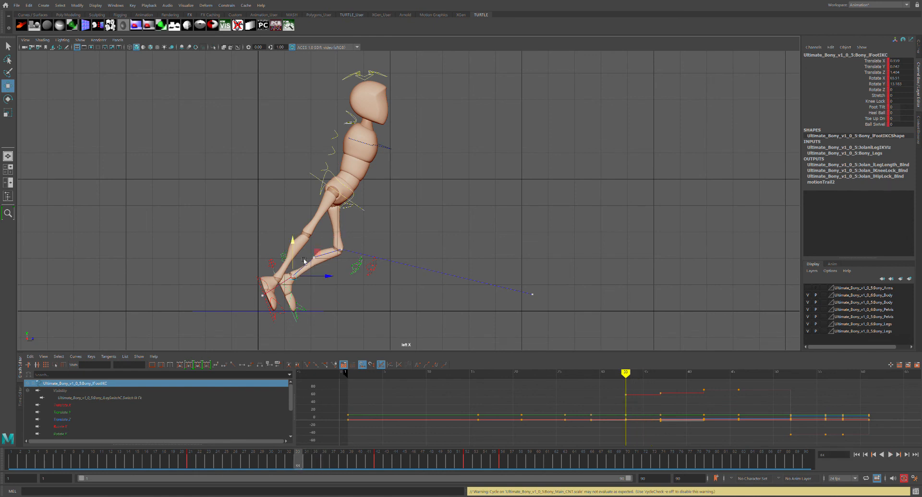
{"action": "left_click_drag", "start_coordinate": [297, 250], "coordinate": [296, 246]}
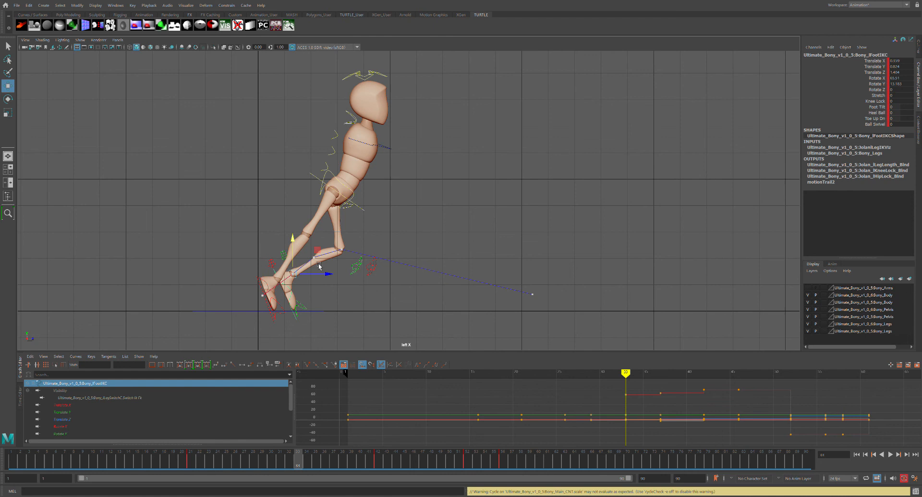
{"action": "key", "text": "alt+v"}
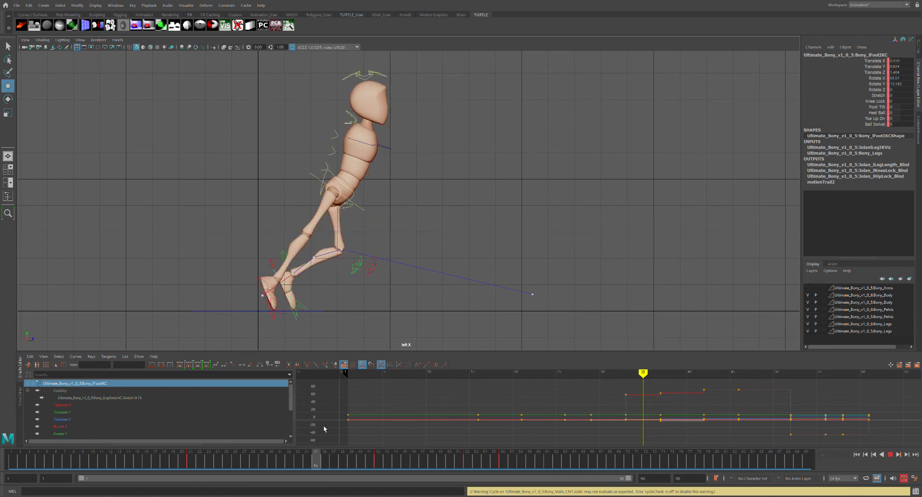
{"action": "key", "text": "alt+v"}
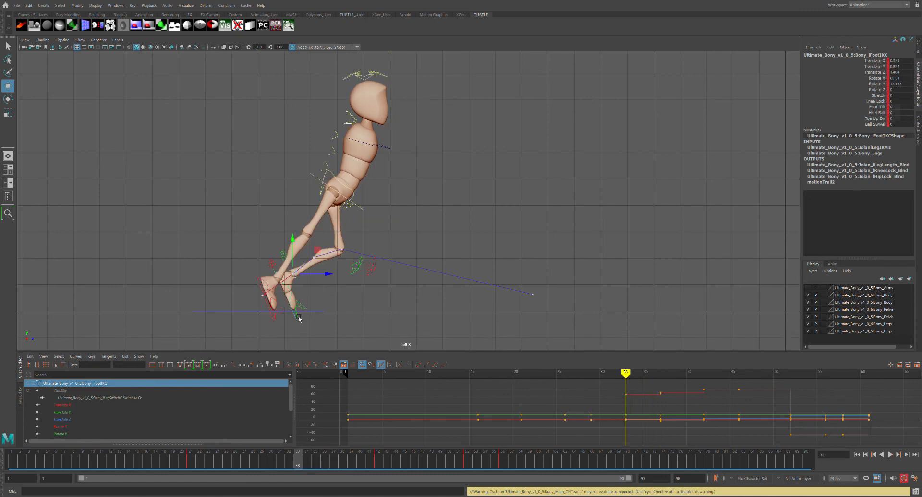
{"action": "key", "text": "e"}
{"action": "left_click_drag", "start_coordinate": [336, 280], "coordinate": [337, 284]}
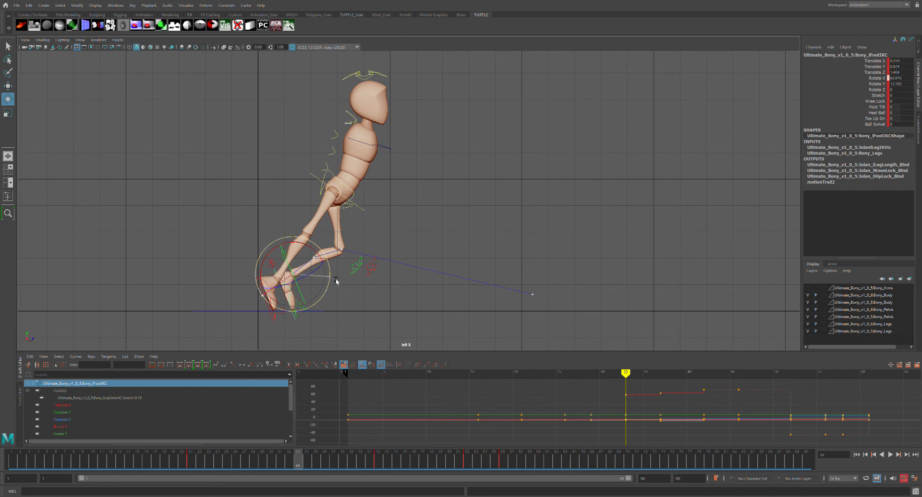
{"action": "key", "text": "alt+v"}
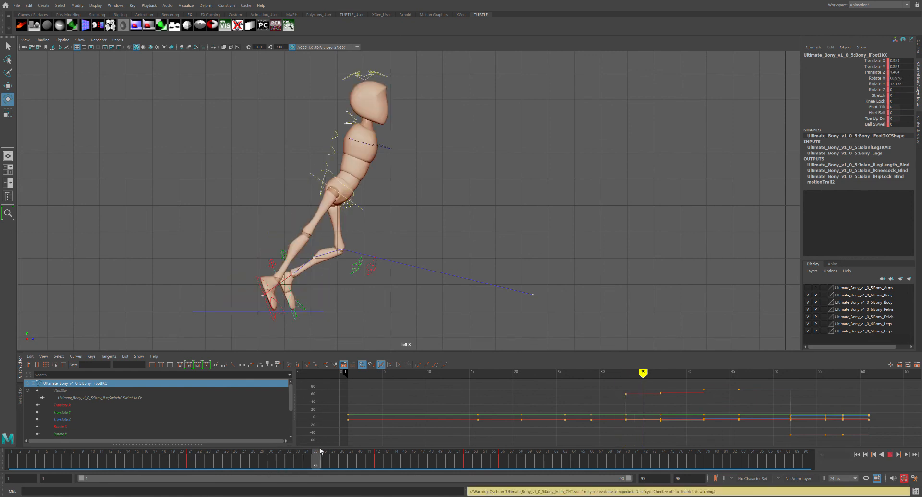
{"action": "left_click_drag", "start_coordinate": [431, 453], "coordinate": [465, 465]}
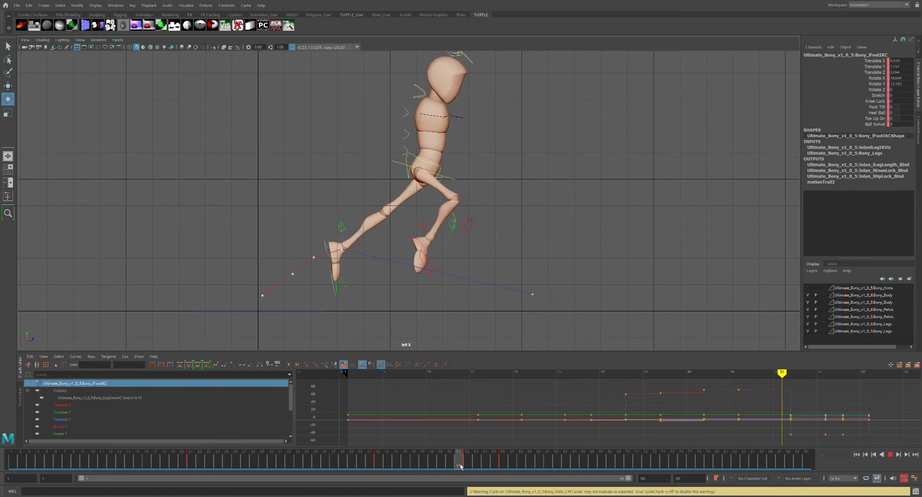
Try moving the left foot control forward and up at frame 42 and undo both moves
{"action": "left_click_drag", "start_coordinate": [462, 466], "coordinate": [386, 458]}
{"action": "key", "text": "w"}
{"action": "left_click_drag", "start_coordinate": [380, 257], "coordinate": [391, 257]}
{"action": "left_click_drag", "start_coordinate": [357, 224], "coordinate": [361, 223]}
{"action": "key", "text": "ctrl+z"}
{"action": "key", "text": "ctrl+z"}
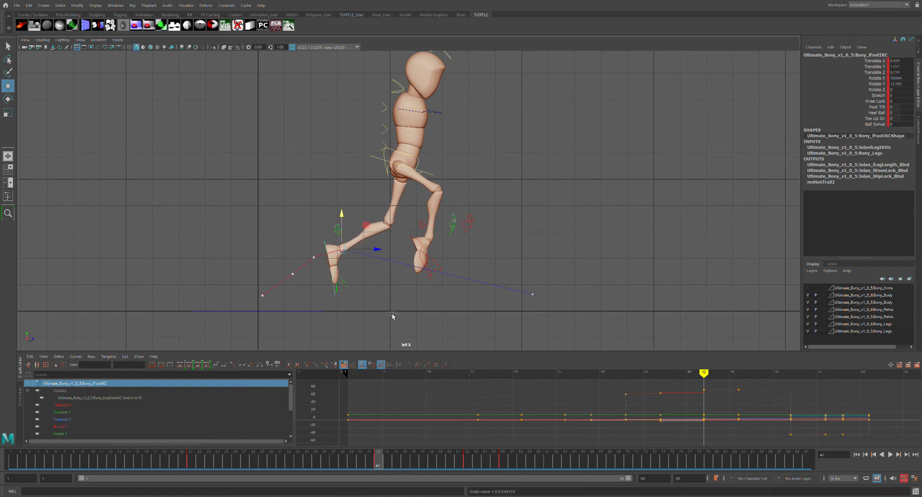
Lower the left foot control slightly at frame 37
{"action": "left_click_drag", "start_coordinate": [378, 464], "coordinate": [339, 462]}
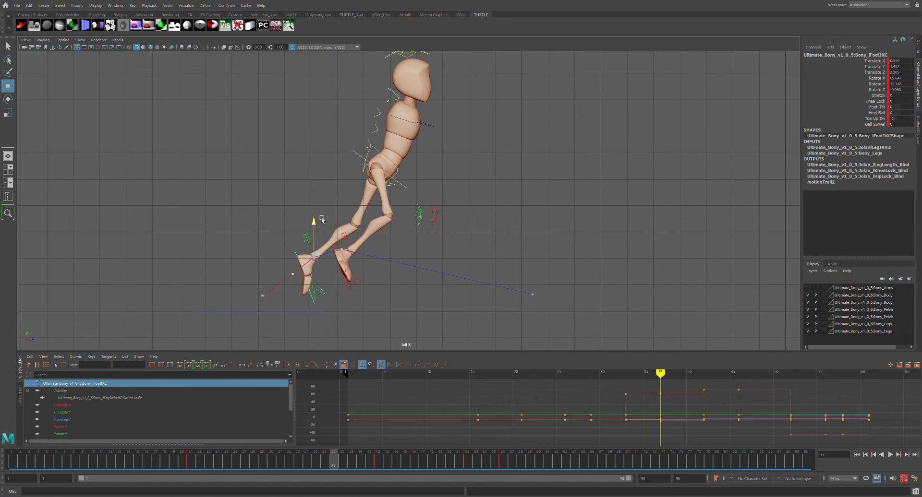
{"action": "left_click_drag", "start_coordinate": [321, 220], "coordinate": [321, 225]}
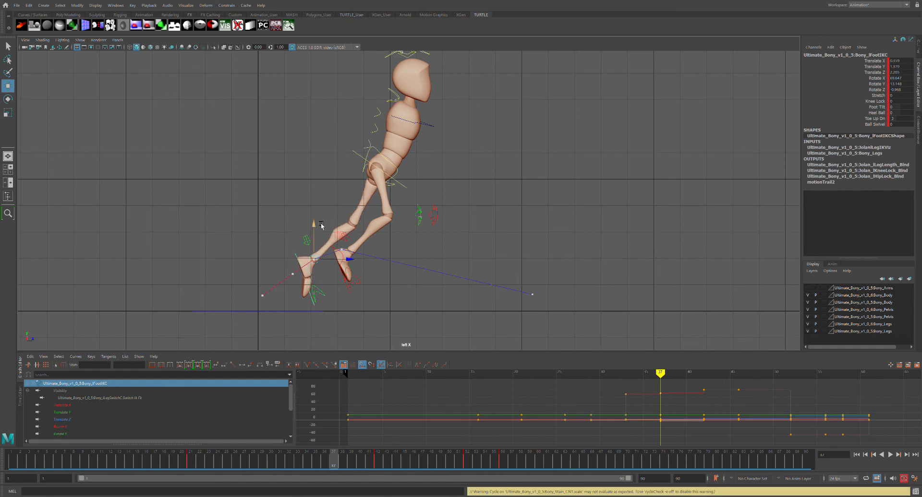
{"action": "left_click_drag", "start_coordinate": [322, 226], "coordinate": [322, 224]}
Move the left foot control forward at frame 46 to a Translate Z of about 5.08 and fine-tune its height
{"action": "left_click_drag", "start_coordinate": [338, 467], "coordinate": [416, 469]}
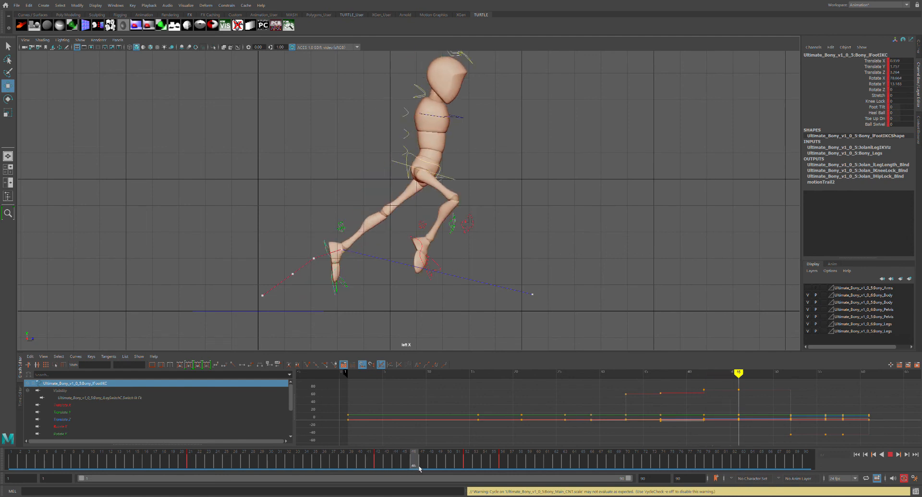
{"action": "left_click_drag", "start_coordinate": [391, 255], "coordinate": [409, 255]}
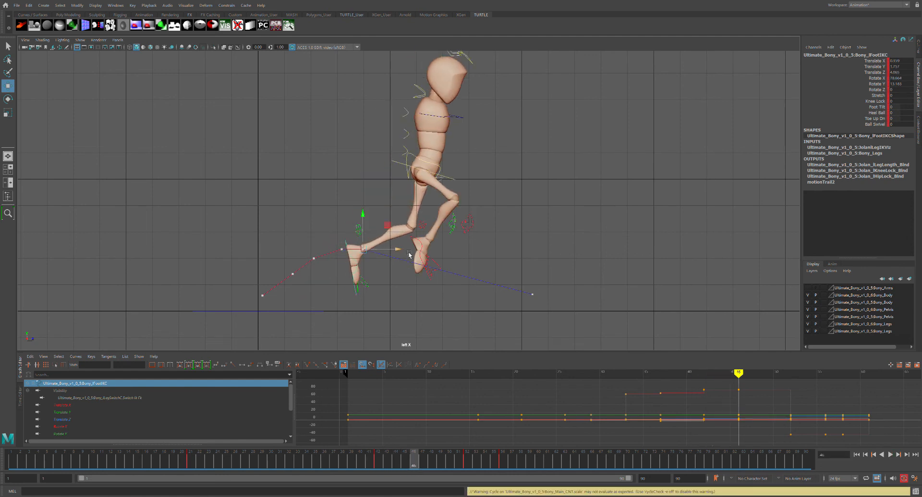
{"action": "left_click_drag", "start_coordinate": [403, 250], "coordinate": [424, 254]}
{"action": "left_click_drag", "start_coordinate": [385, 221], "coordinate": [385, 225]}
{"action": "left_click_drag", "start_coordinate": [421, 257], "coordinate": [430, 259]}
{"action": "left_click_drag", "start_coordinate": [390, 221], "coordinate": [390, 217]}
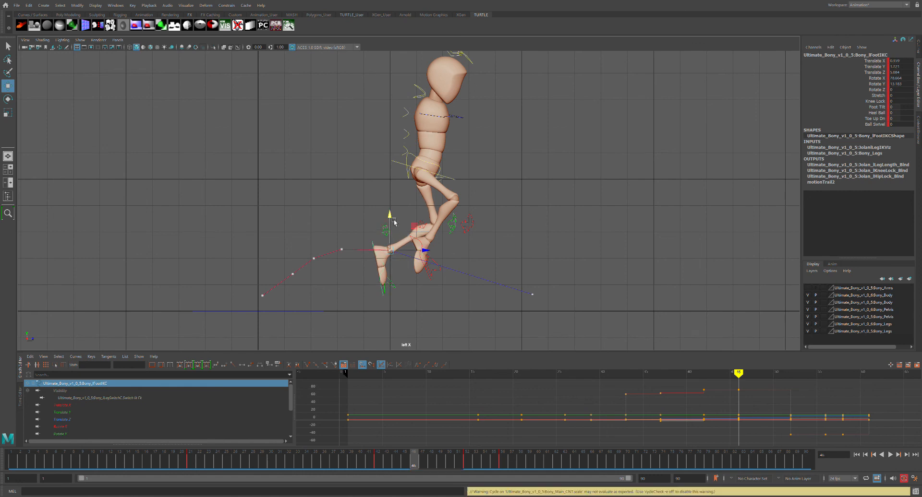
{"action": "left_click_drag", "start_coordinate": [396, 216], "coordinate": [398, 217]}
Try moving the left foot control forward and up at frame 44 and undo the moves
{"action": "left_click_drag", "start_coordinate": [408, 451], "coordinate": [396, 453]}
{"action": "left_click_drag", "start_coordinate": [393, 254], "coordinate": [408, 253]}
{"action": "left_click_drag", "start_coordinate": [371, 218], "coordinate": [372, 216]}
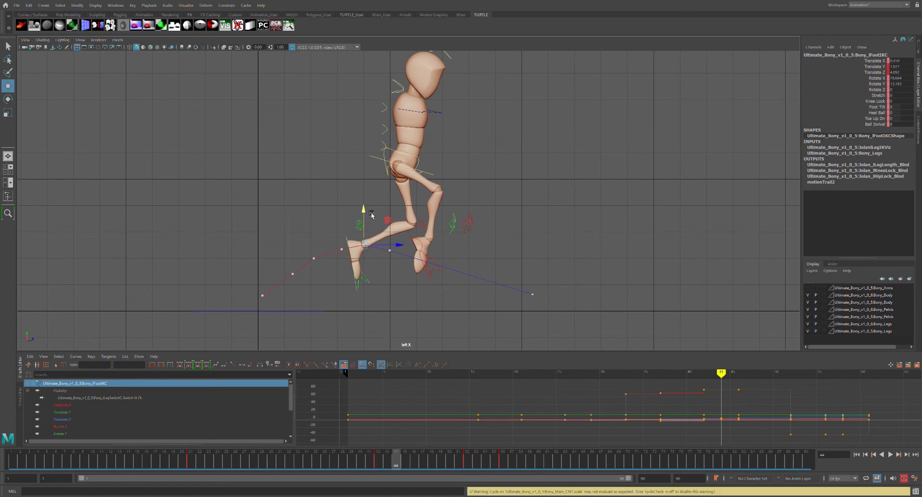
{"action": "left_click_drag", "start_coordinate": [398, 247], "coordinate": [406, 249]}
{"action": "left_click_drag", "start_coordinate": [398, 462], "coordinate": [375, 394]}
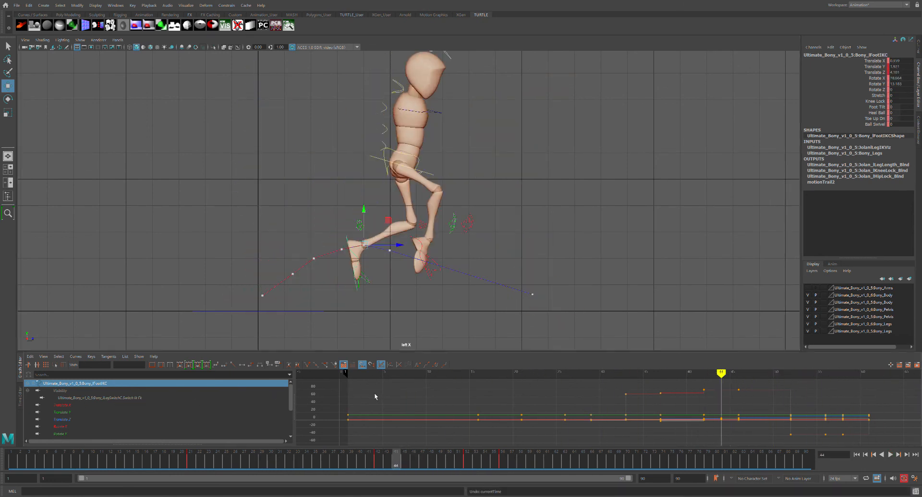
{"action": "key", "text": "ctrl+z"}
{"action": "key", "text": "ctrl+z"}
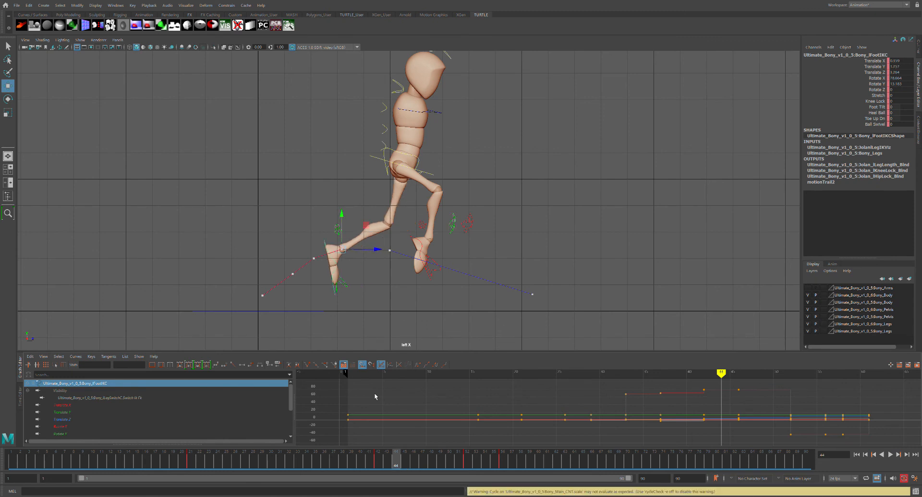
Push the left foot control further forward at frame 46 to a Translate Z of about 5.59 and play back the jump
{"action": "key", "text": "alt+v"}
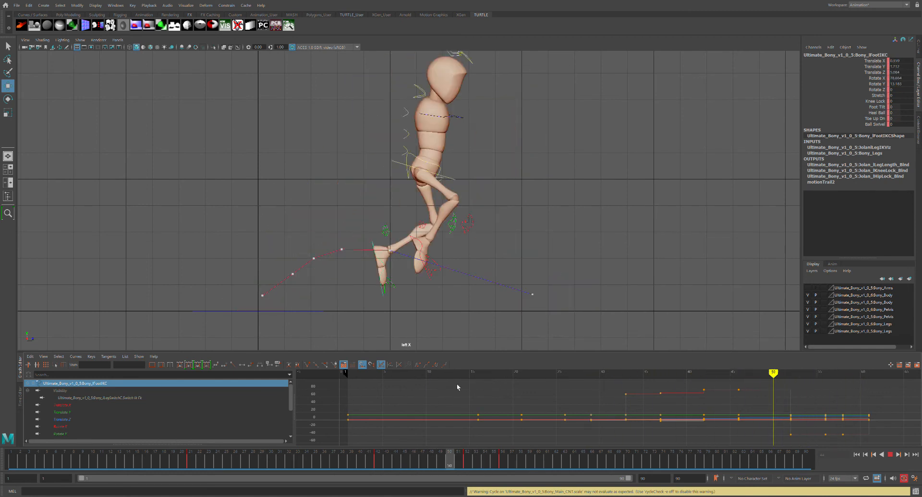
{"action": "key", "text": "alt+v"}
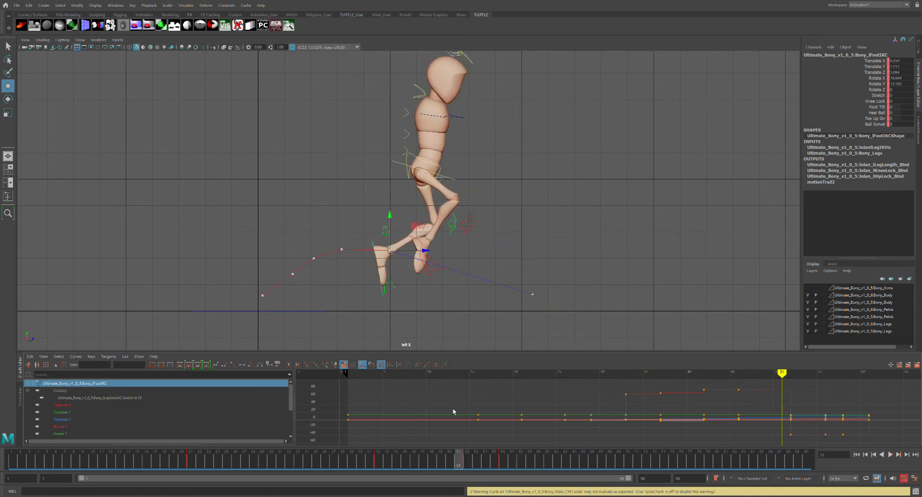
{"action": "left_click_drag", "start_coordinate": [458, 457], "coordinate": [413, 457]}
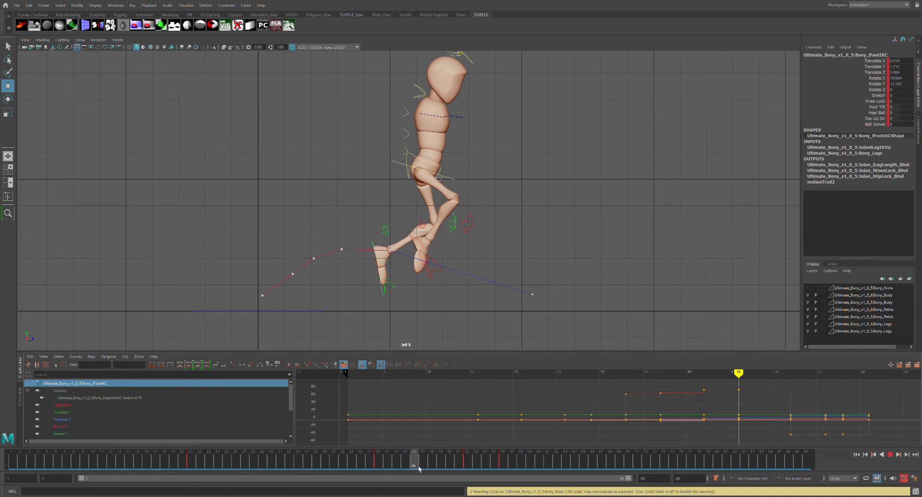
{"action": "middle_click_drag", "start_coordinate": [388, 268], "coordinate": [401, 259]}
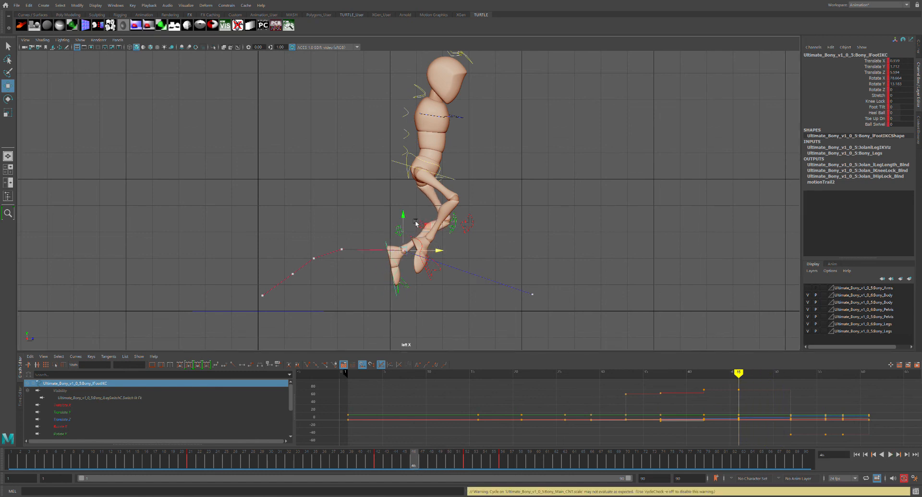
{"action": "key", "text": "alt+v"}
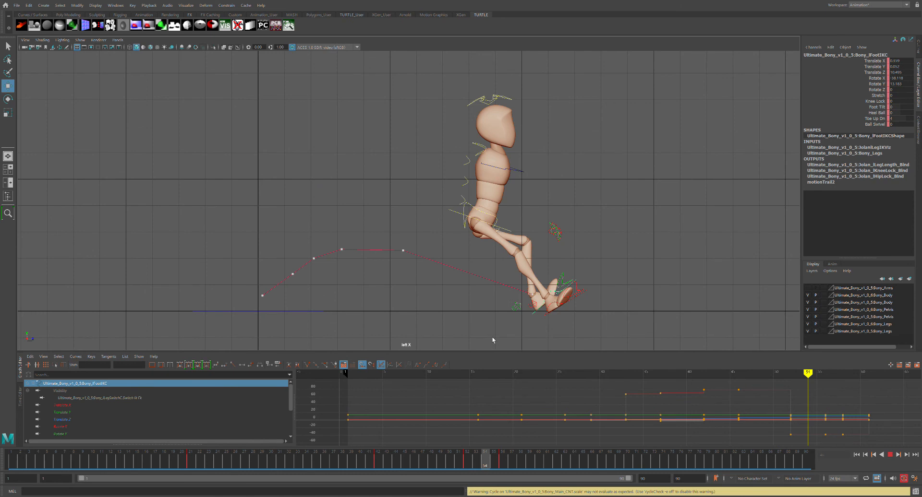
Pull the left foot control back and up at frame 52 to about 9.9 in Translate Z and 0.53 in Translate Y, and play back the landing
{"action": "mouse_move", "coordinate": [492, 337]}
{"action": "left_mouse_down"}
{"action": "mouse_move", "coordinate": [466, 343]}
{"action": "mouse_move", "coordinate": [475, 342]}
{"action": "left_mouse_up"}
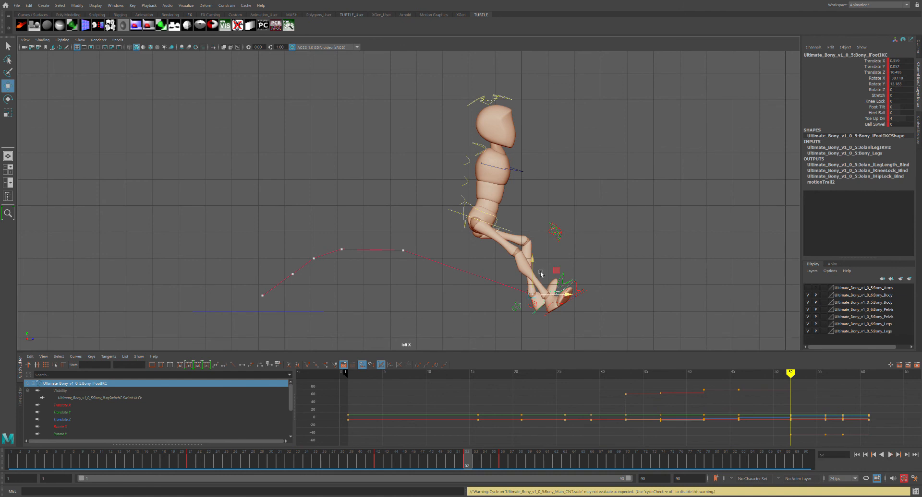
{"action": "mouse_move", "coordinate": [480, 461]}
{"action": "left_mouse_down"}
{"action": "mouse_move", "coordinate": [512, 461]}
{"action": "mouse_move", "coordinate": [476, 459]}
{"action": "left_mouse_up"}
{"action": "left_click_drag", "start_coordinate": [568, 296], "coordinate": [554, 295]}
{"action": "left_click_drag", "start_coordinate": [519, 260], "coordinate": [520, 248]}
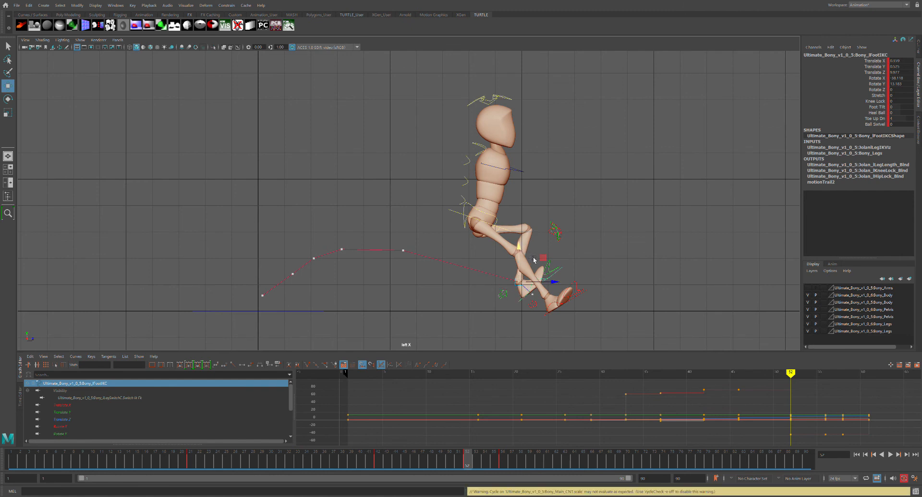
{"action": "left_click_drag", "start_coordinate": [557, 283], "coordinate": [558, 286]}
{"action": "key", "text": "alt+v"}
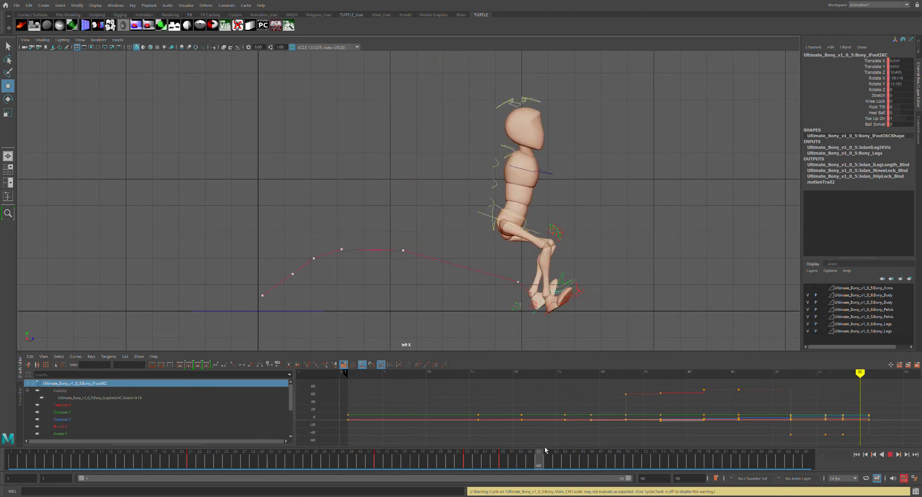
Lower the right foot control's Translate Z keys from frame 56 onward to about -11.41
{"action": "mouse_move", "coordinate": [472, 455]}
{"action": "left_mouse_down"}
{"action": "mouse_move", "coordinate": [391, 456]}
{"action": "mouse_move", "coordinate": [536, 459]}
{"action": "mouse_move", "coordinate": [418, 456]}
{"action": "mouse_move", "coordinate": [529, 458]}
{"action": "mouse_move", "coordinate": [459, 459]}
{"action": "mouse_move", "coordinate": [507, 463]}
{"action": "left_mouse_up"}
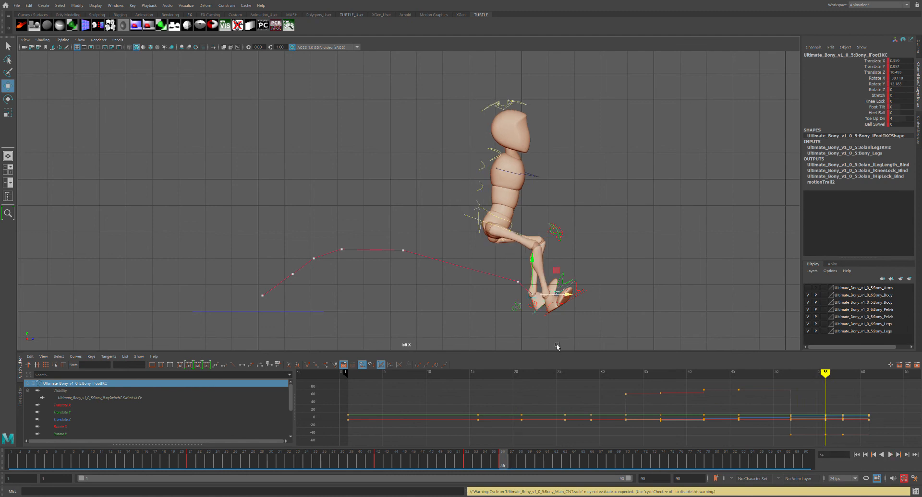
{"action": "left_click", "coordinate": [563, 308]}
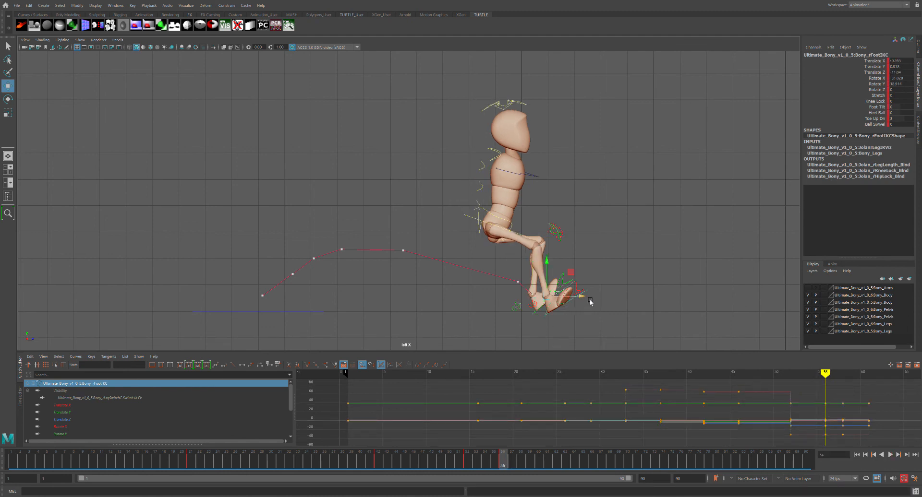
{"action": "left_click", "coordinate": [91, 419]}
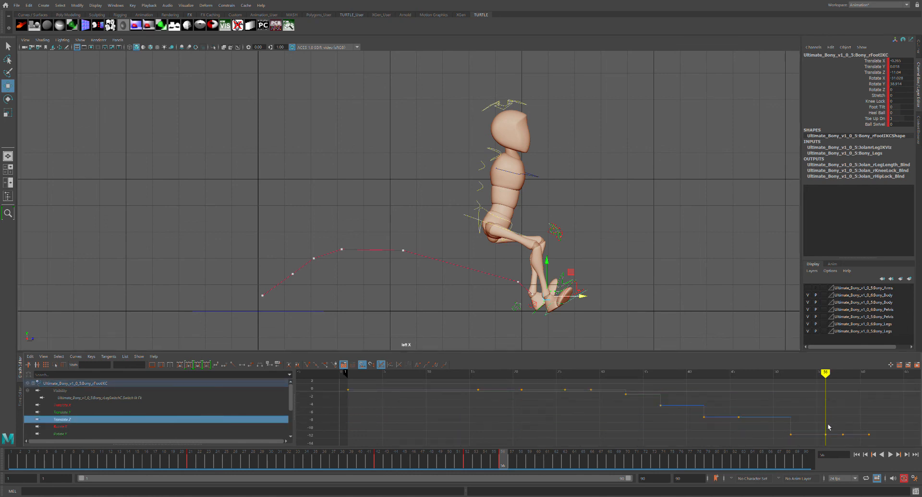
{"action": "left_click_drag", "start_coordinate": [821, 423], "coordinate": [877, 442]}
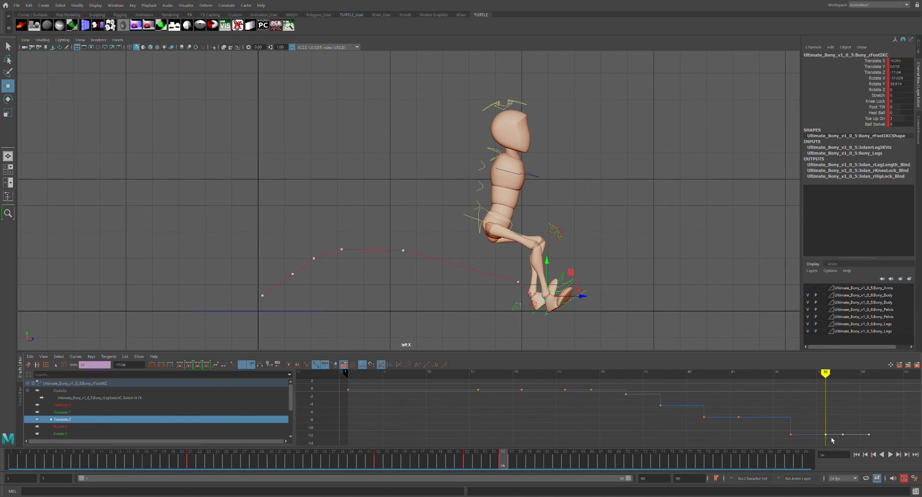
{"action": "middle_click_drag", "start_coordinate": [832, 440], "coordinate": [832, 442]}
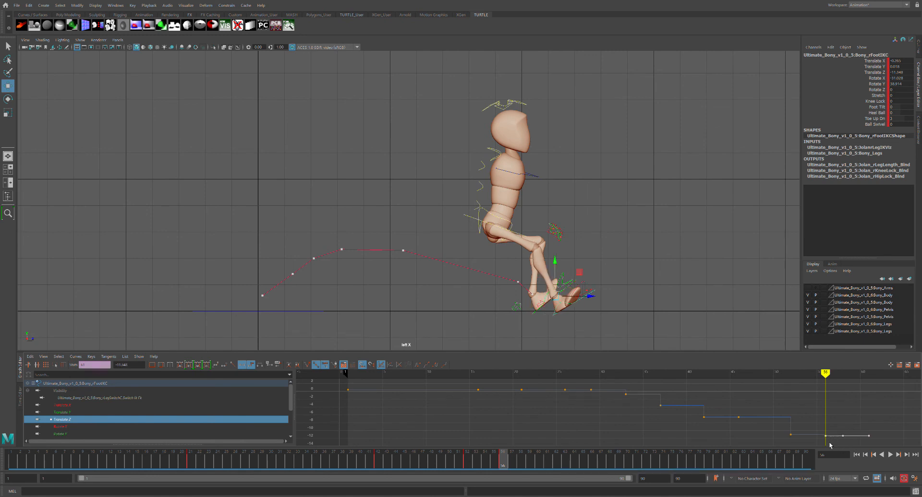
{"action": "middle_click_drag", "start_coordinate": [831, 442], "coordinate": [831, 443]}
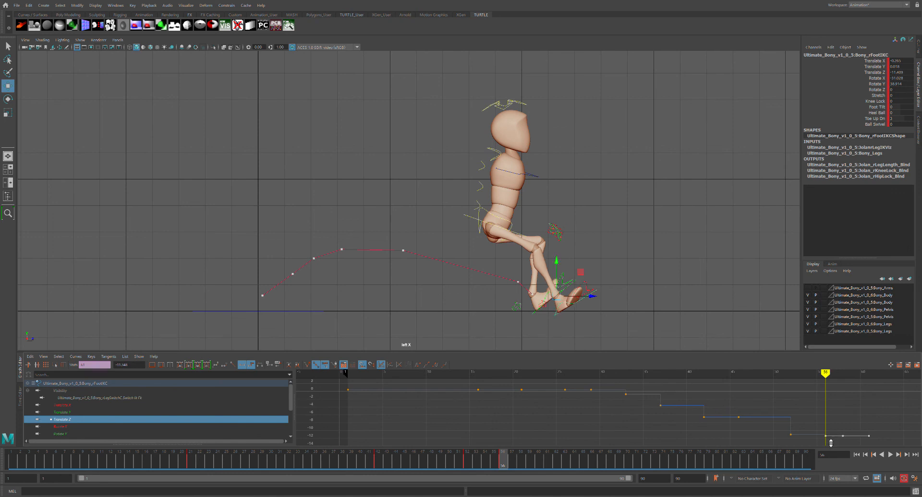
{"action": "mouse_move", "coordinate": [509, 464]}
{"action": "left_mouse_down"}
{"action": "mouse_move", "coordinate": [483, 463]}
{"action": "mouse_move", "coordinate": [593, 455]}
{"action": "mouse_move", "coordinate": [423, 451]}
{"action": "mouse_move", "coordinate": [510, 450]}
{"action": "left_mouse_up"}
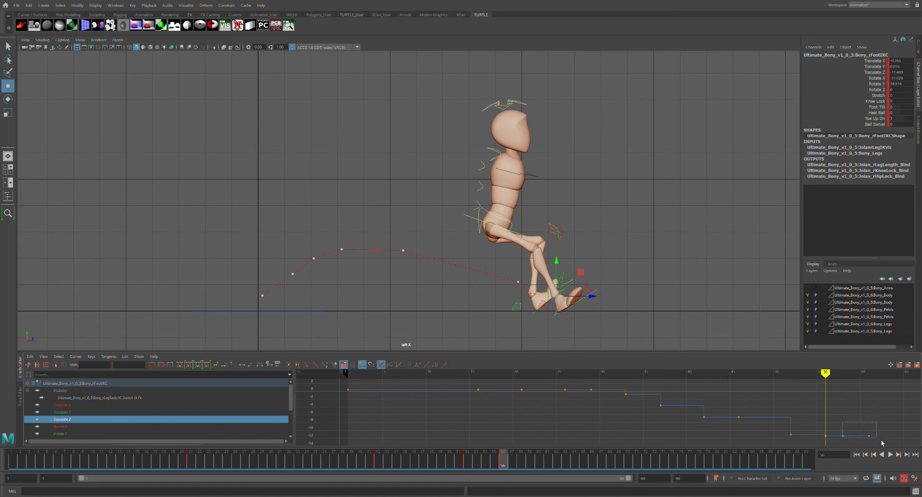
Lower the right foot's last two Translate Z keys, at frames 58 and 61, to about -11.48
{"action": "key", "text": "f"}
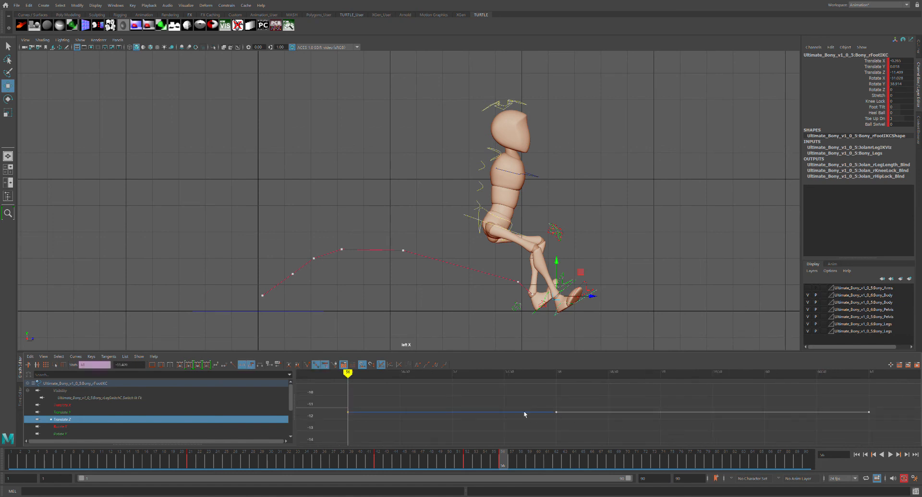
{"action": "left_click_drag", "start_coordinate": [350, 396], "coordinate": [882, 433]}
{"action": "key", "text": "f"}
{"action": "scroll", "coordinate": [720, 433], "scroll_direction": "down", "scroll_amount": 2}
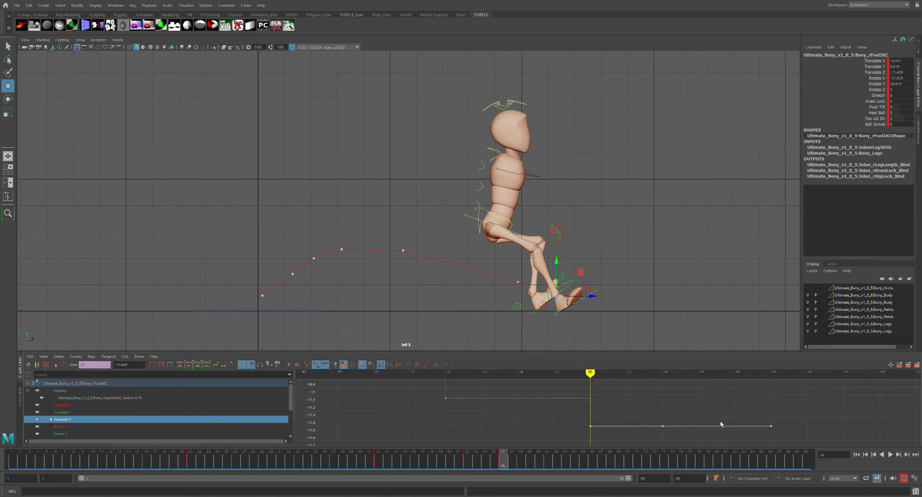
{"action": "left_click_drag", "start_coordinate": [654, 411], "coordinate": [792, 444]}
{"action": "middle_click_drag", "start_coordinate": [667, 431], "coordinate": [671, 438], "text": "shift"}
Scrub through the whole jump from crouch to landing and examine the foot poses, especially the right foot around frame 42
{"action": "mouse_move", "coordinate": [505, 464]}
{"action": "left_mouse_down"}
{"action": "mouse_move", "coordinate": [520, 456]}
{"action": "mouse_move", "coordinate": [483, 456]}
{"action": "mouse_move", "coordinate": [570, 456]}
{"action": "mouse_move", "coordinate": [405, 457]}
{"action": "mouse_move", "coordinate": [601, 456]}
{"action": "mouse_move", "coordinate": [262, 458]}
{"action": "mouse_move", "coordinate": [393, 440]}
{"action": "mouse_move", "coordinate": [581, 442]}
{"action": "mouse_move", "coordinate": [255, 435]}
{"action": "mouse_move", "coordinate": [581, 417]}
{"action": "mouse_move", "coordinate": [252, 392]}
{"action": "mouse_move", "coordinate": [564, 405]}
{"action": "left_mouse_up"}
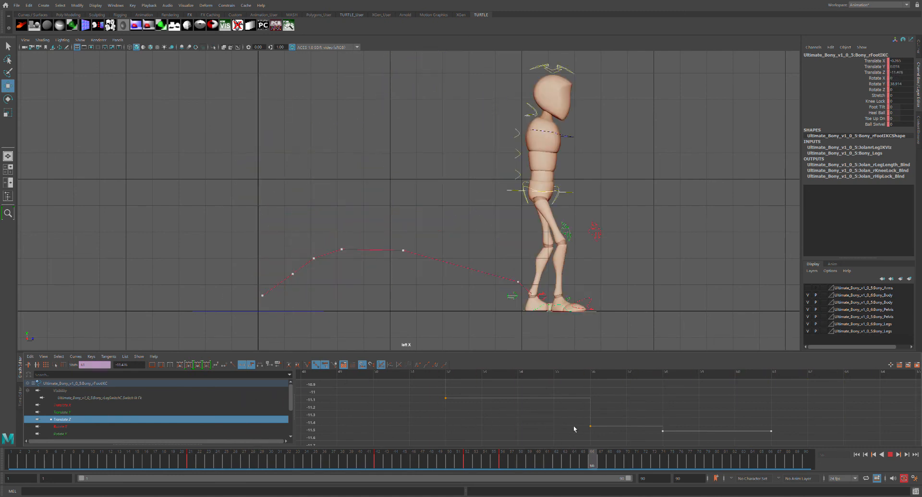
{"action": "left_click", "coordinate": [190, 459]}
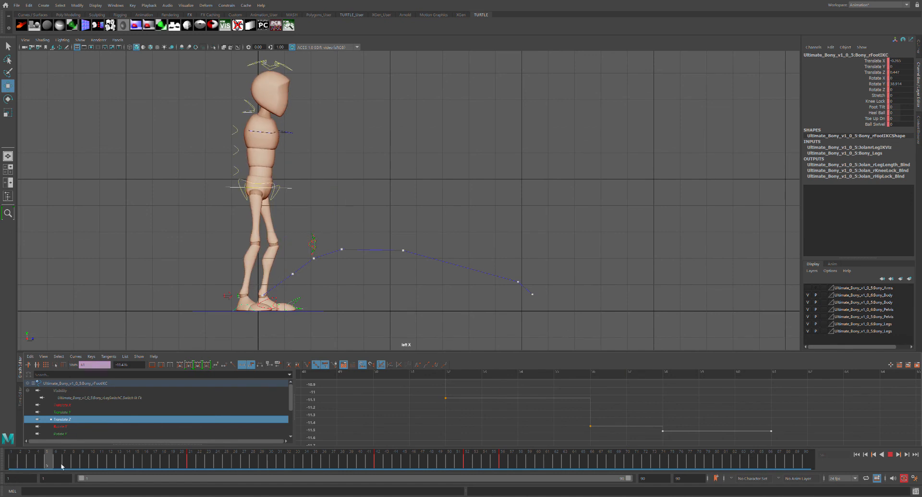
{"action": "left_click", "coordinate": [289, 459]}
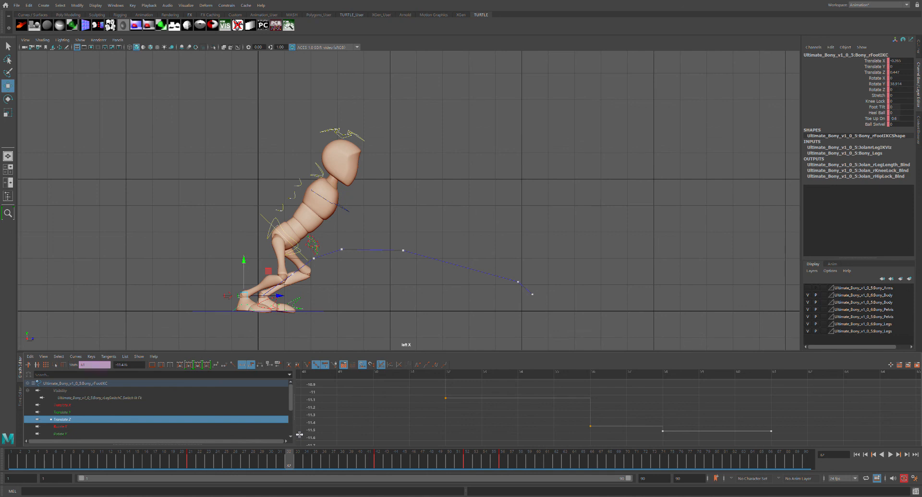
{"action": "left_click", "coordinate": [298, 464]}
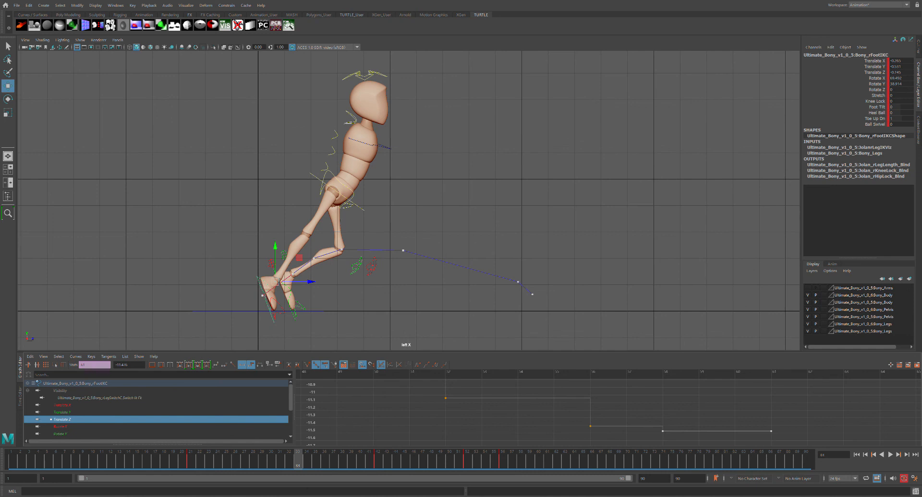
{"action": "left_click_drag", "start_coordinate": [314, 465], "coordinate": [363, 452]}
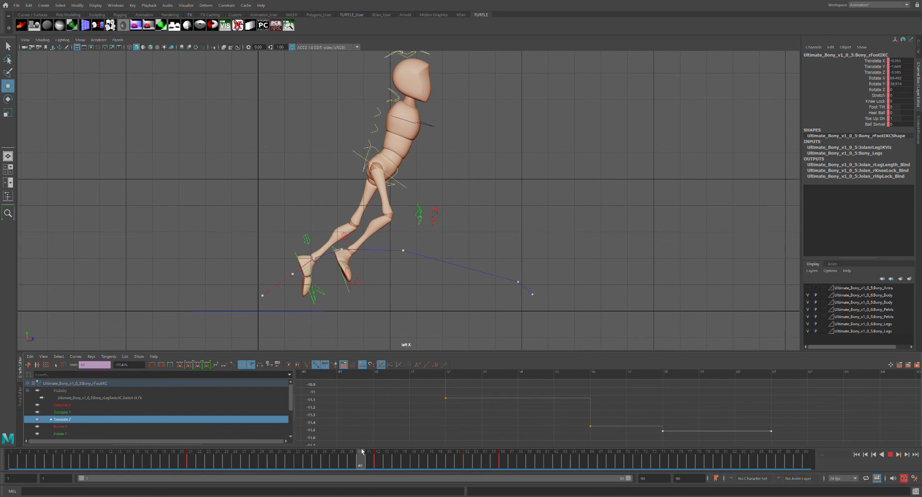
{"action": "left_click_drag", "start_coordinate": [363, 452], "coordinate": [387, 418]}
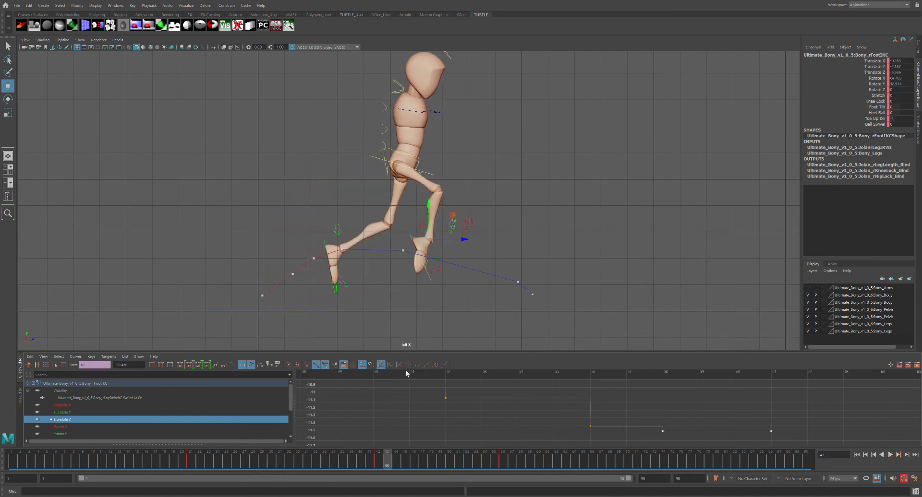
{"action": "left_click", "coordinate": [421, 239]}
{"action": "left_click", "coordinate": [422, 239]}
{"action": "mouse_move", "coordinate": [391, 465]}
{"action": "left_mouse_down"}
{"action": "mouse_move", "coordinate": [355, 461]}
{"action": "mouse_move", "coordinate": [377, 437]}
{"action": "mouse_move", "coordinate": [429, 425]}
{"action": "left_mouse_up"}
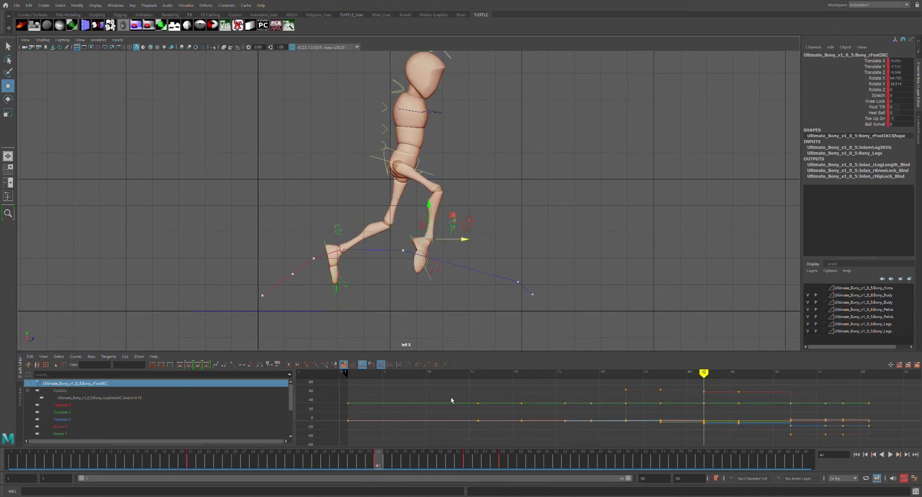
Hide the left foot's motion trail in the Outliner and scrub the jump from frame 42 to 46
{"action": "left_click", "coordinate": [8, 196]}
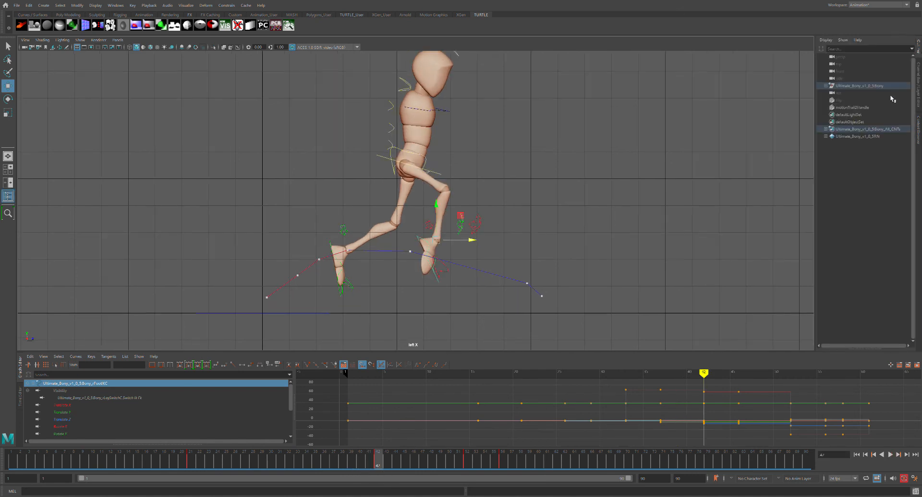
{"action": "left_click", "coordinate": [859, 108]}
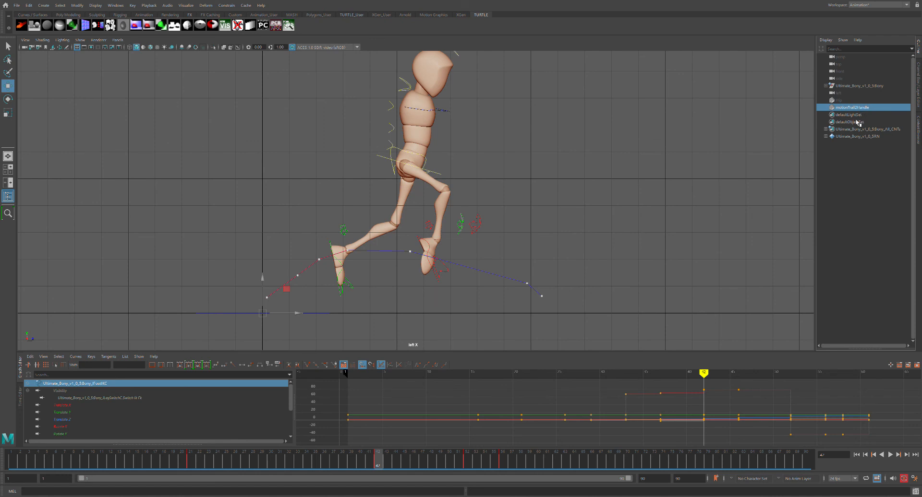
{"action": "key", "text": "h"}
{"action": "left_click_drag", "start_coordinate": [387, 468], "coordinate": [418, 451]}
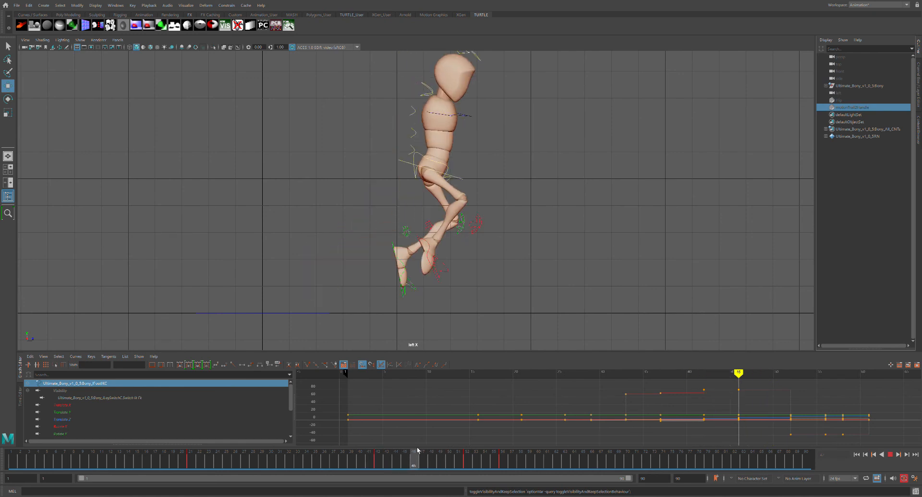
At frame 46, move the right foot control forward and shift the knee controls ahead of the character
{"action": "left_click", "coordinate": [434, 245]}
{"action": "left_click", "coordinate": [436, 249]}
{"action": "left_click_drag", "start_coordinate": [469, 243], "coordinate": [541, 244]}
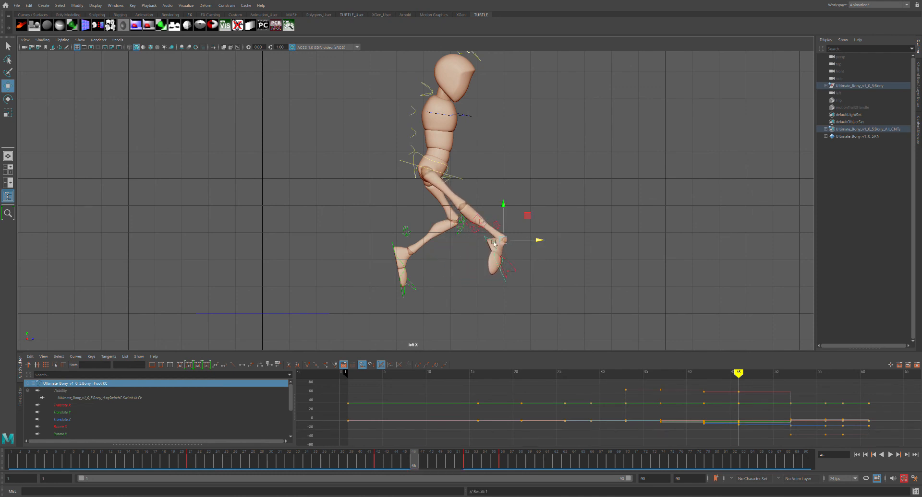
{"action": "left_click_drag", "start_coordinate": [464, 224], "coordinate": [637, 205]}
Rotate the right foot control at frame 46 so the toes point forward, and play back the jump
{"action": "left_click", "coordinate": [503, 249]}
{"action": "mouse_move", "coordinate": [418, 469]}
{"action": "left_mouse_down"}
{"action": "mouse_move", "coordinate": [403, 469]}
{"action": "mouse_move", "coordinate": [510, 455]}
{"action": "mouse_move", "coordinate": [307, 456]}
{"action": "mouse_move", "coordinate": [325, 422]}
{"action": "mouse_move", "coordinate": [492, 393]}
{"action": "mouse_move", "coordinate": [478, 403]}
{"action": "mouse_move", "coordinate": [381, 416]}
{"action": "mouse_move", "coordinate": [411, 416]}
{"action": "left_mouse_up"}
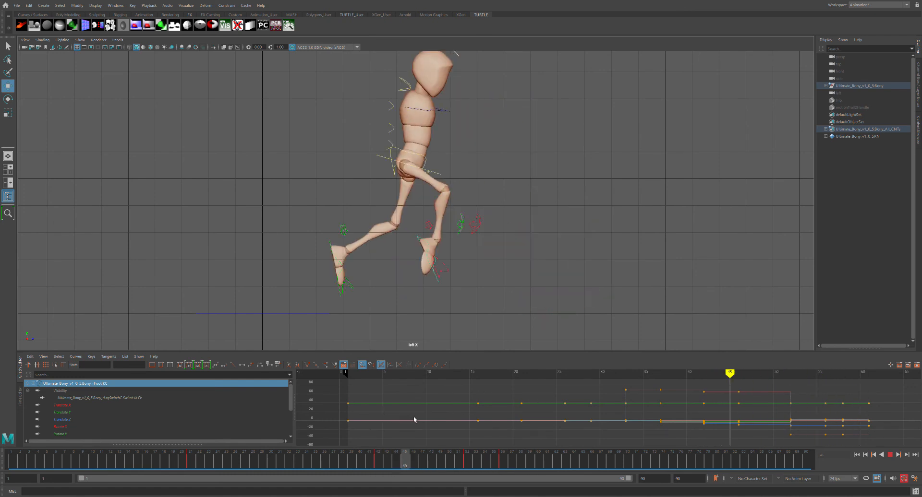
{"action": "key", "text": "e"}
{"action": "left_click_drag", "start_coordinate": [540, 243], "coordinate": [503, 182]}
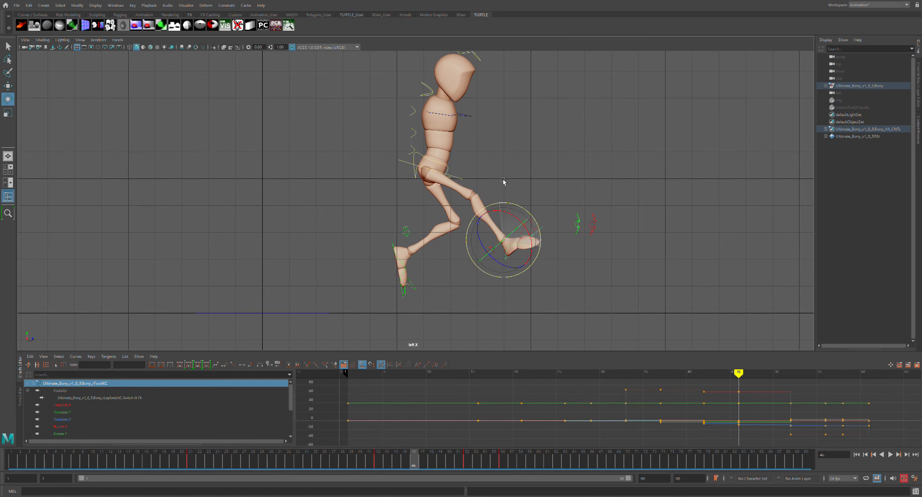
{"action": "left_click", "coordinate": [562, 212]}
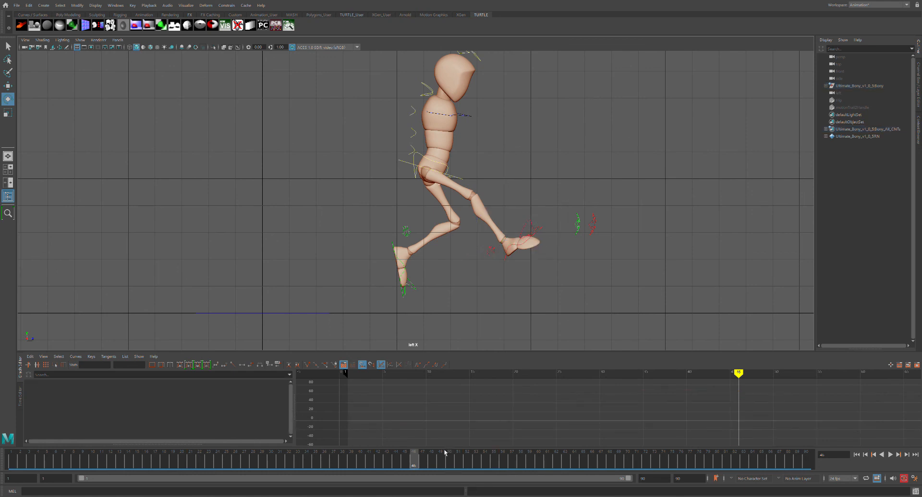
{"action": "key", "text": "alt+v"}
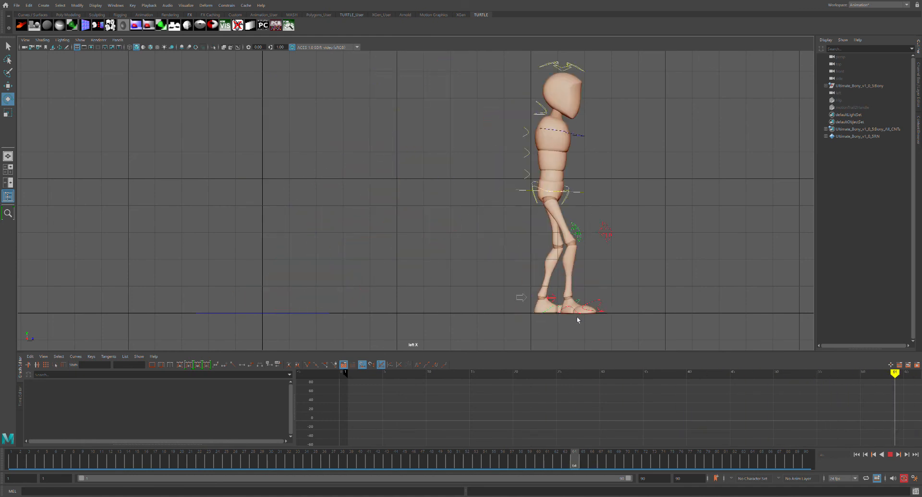
{"action": "key", "text": "alt+v"}
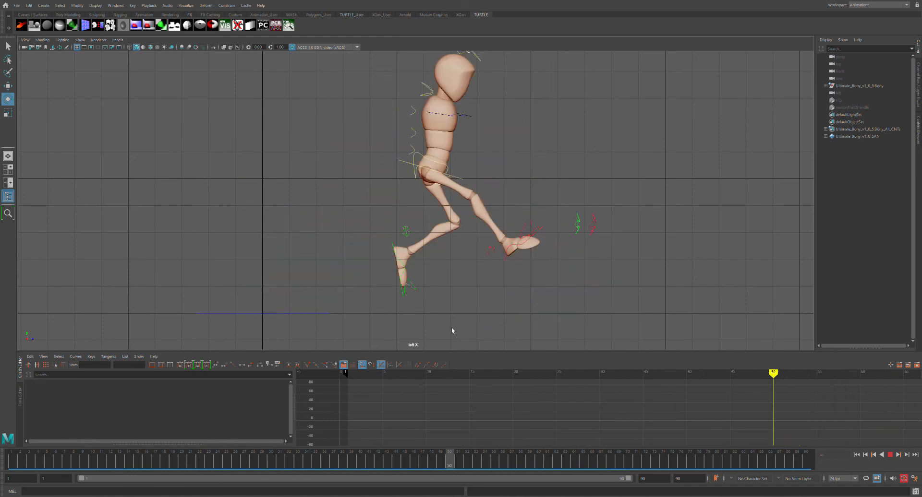
Set the right foot control's Toe Up Dn to 8 at frame 46 and play back the jump
{"action": "left_click", "coordinate": [520, 248]}
{"action": "left_click_drag", "start_coordinate": [454, 467], "coordinate": [418, 462]}
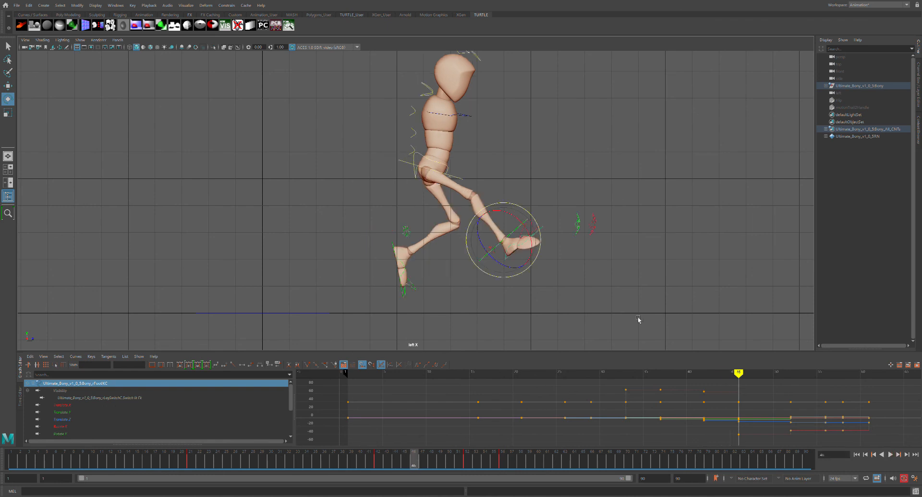
{"action": "left_click", "coordinate": [560, 246]}
{"action": "left_click", "coordinate": [531, 245]}
{"action": "left_click", "coordinate": [918, 87]}
{"action": "double_click", "coordinate": [902, 119]}
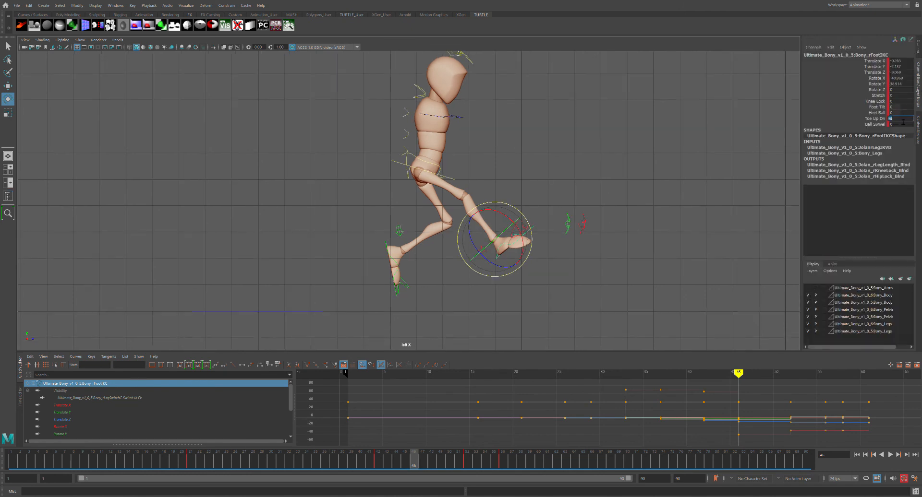
{"action": "type", "text": "8"}
{"action": "key", "text": "Return"}
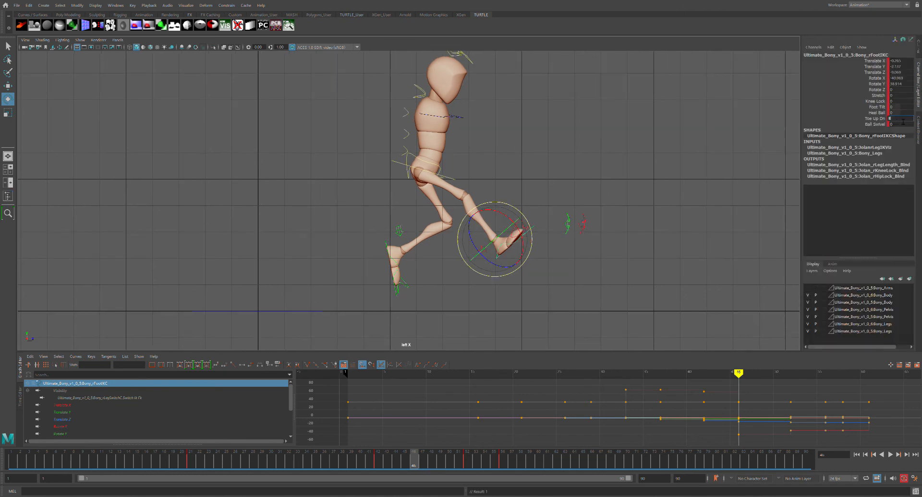
{"action": "key", "text": "alt+v"}
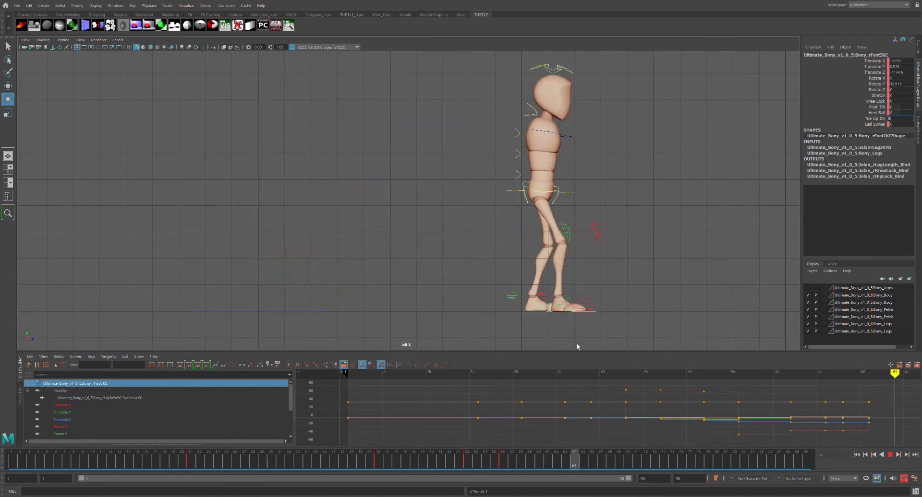
{"action": "key", "text": "Escape"}
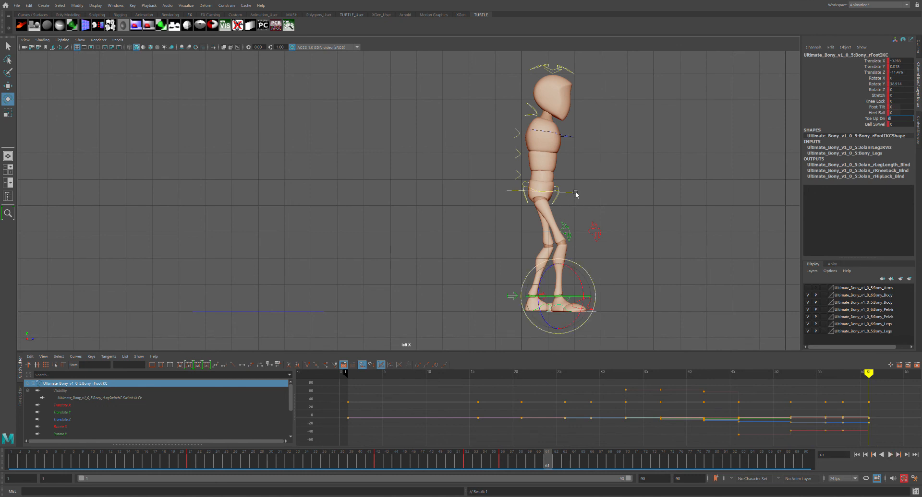
Nudge the root control slightly forward at frame 61 and scrub the landing
{"action": "left_click", "coordinate": [575, 195]}
{"action": "key", "text": "w"}
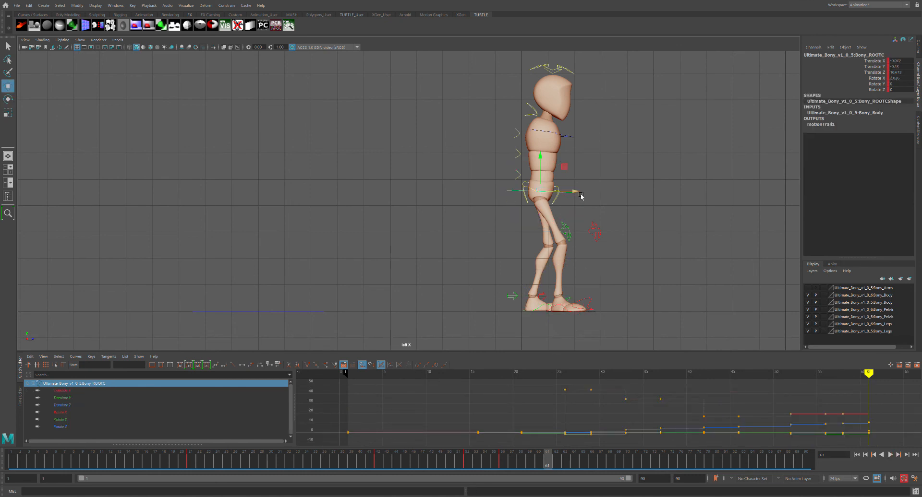
{"action": "left_click", "coordinate": [540, 462]}
{"action": "left_click_drag", "start_coordinate": [541, 463], "coordinate": [550, 434]}
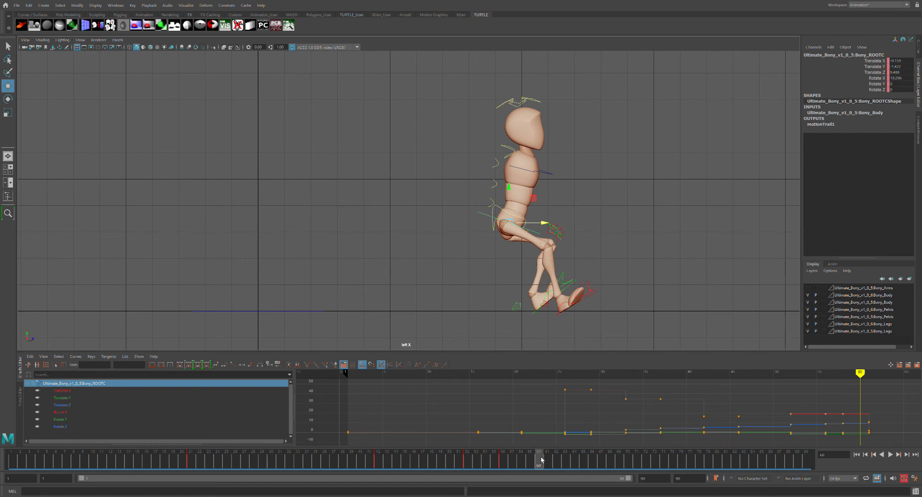
{"action": "left_click_drag", "start_coordinate": [541, 460], "coordinate": [612, 469]}
{"action": "left_click", "coordinate": [551, 469], "text": "shift"}
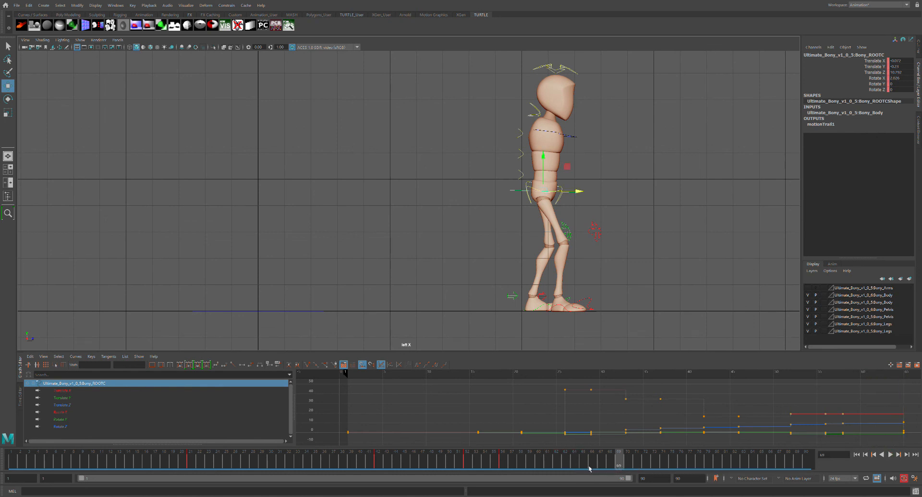
{"action": "left_click", "coordinate": [589, 469]}
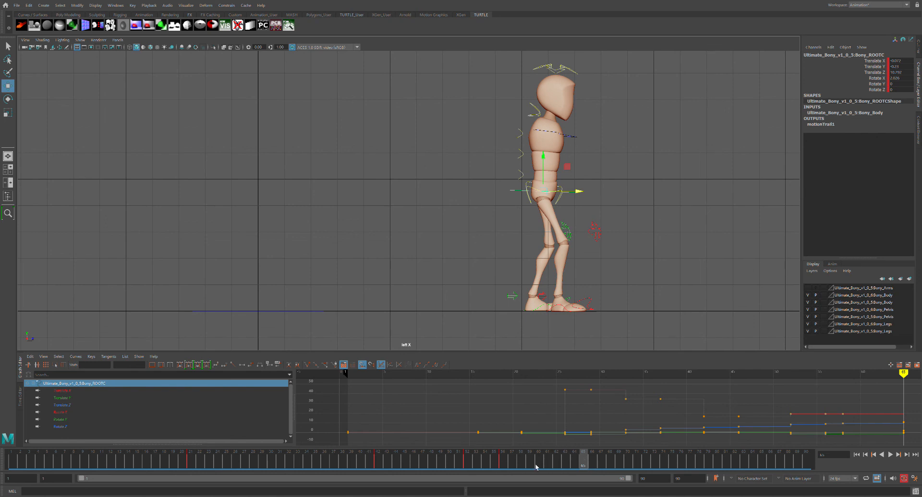
{"action": "mouse_move", "coordinate": [530, 464]}
{"action": "left_mouse_down"}
{"action": "mouse_move", "coordinate": [522, 464]}
{"action": "mouse_move", "coordinate": [583, 462]}
{"action": "left_mouse_up"}
{"action": "left_click", "coordinate": [658, 263]}
Select all the character's controls and move their frame 61 keys to frame 65
{"action": "left_click_drag", "start_coordinate": [496, 65], "coordinate": [650, 311]}
{"action": "mouse_move", "coordinate": [588, 474]}
{"action": "left_mouse_down"}
{"action": "mouse_move", "coordinate": [547, 474]}
{"action": "mouse_move", "coordinate": [587, 471]}
{"action": "left_mouse_up"}
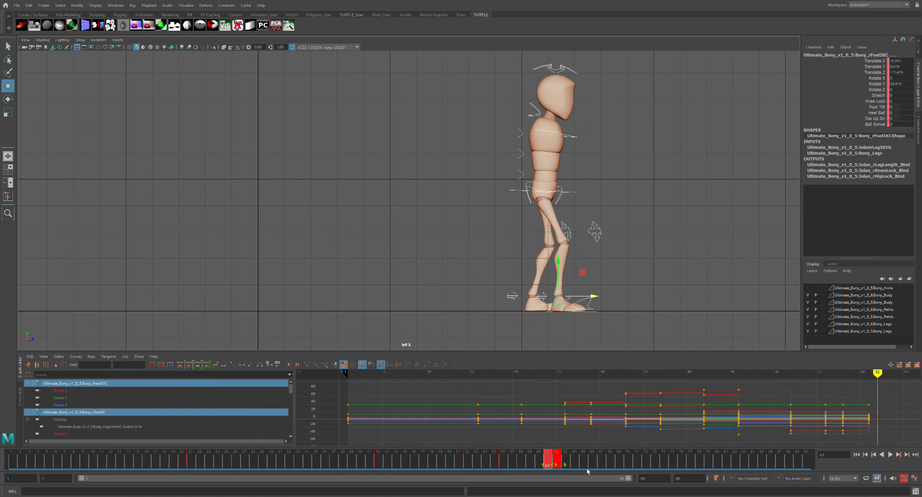
{"action": "left_click", "coordinate": [575, 466]}
{"action": "left_click", "coordinate": [549, 465]}
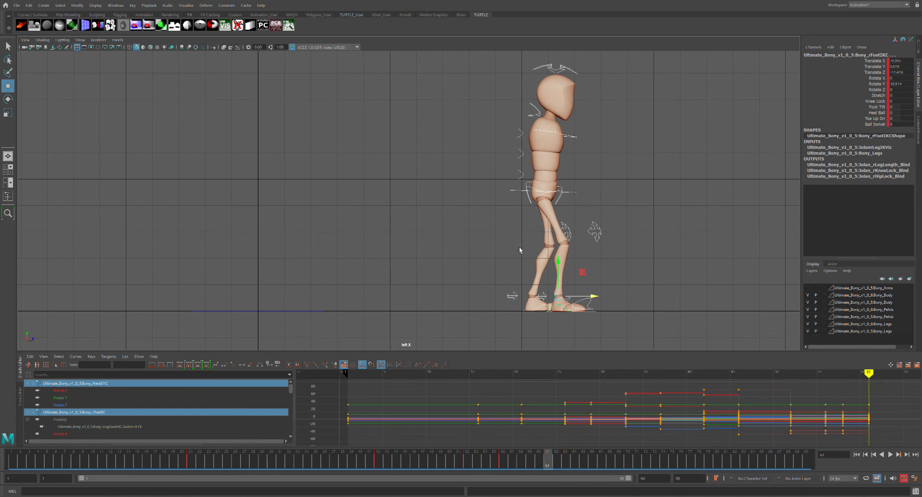
{"action": "left_click", "coordinate": [548, 469], "text": "shift"}
{"action": "left_click_drag", "start_coordinate": [556, 469], "coordinate": [586, 470]}
{"action": "left_click", "coordinate": [558, 464]}
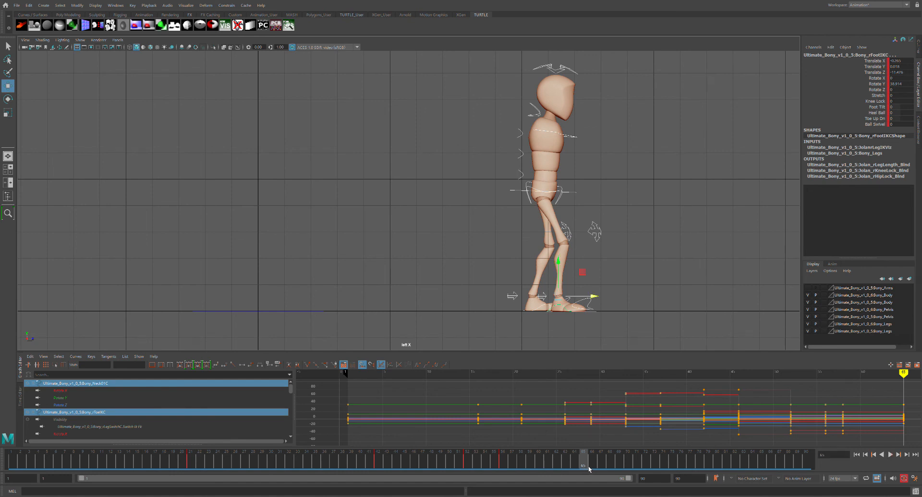
Copy the standing pose keys of all controls from frame 65 and paste them at frame 61
{"action": "key", "text": "ctrl+c"}
{"action": "left_click", "coordinate": [555, 465]}
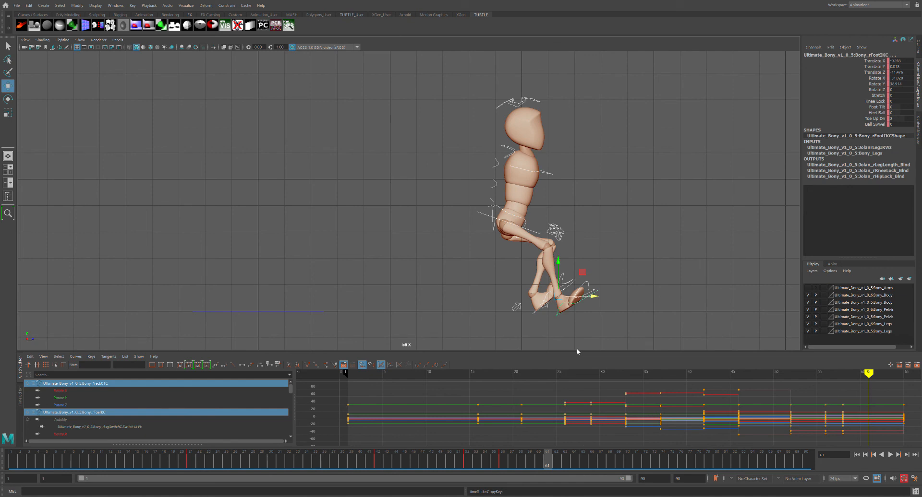
{"action": "key", "text": "ctrl+v"}
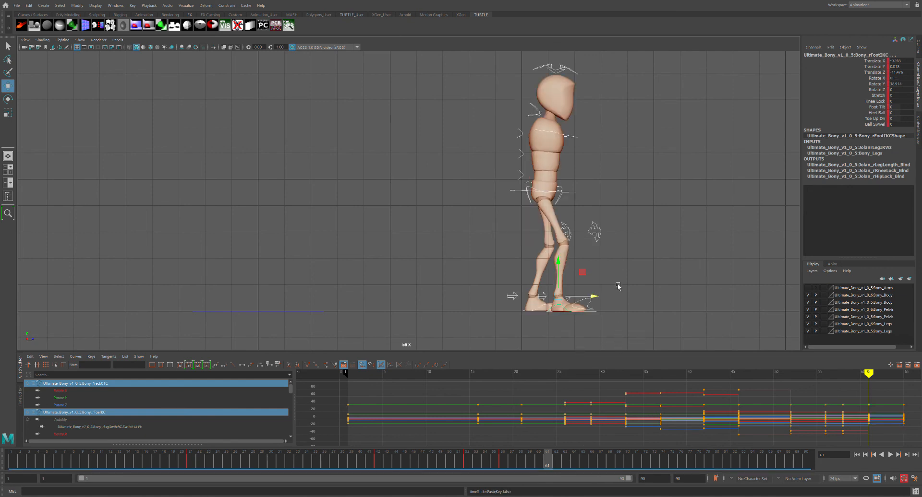
{"action": "left_click", "coordinate": [578, 194]}
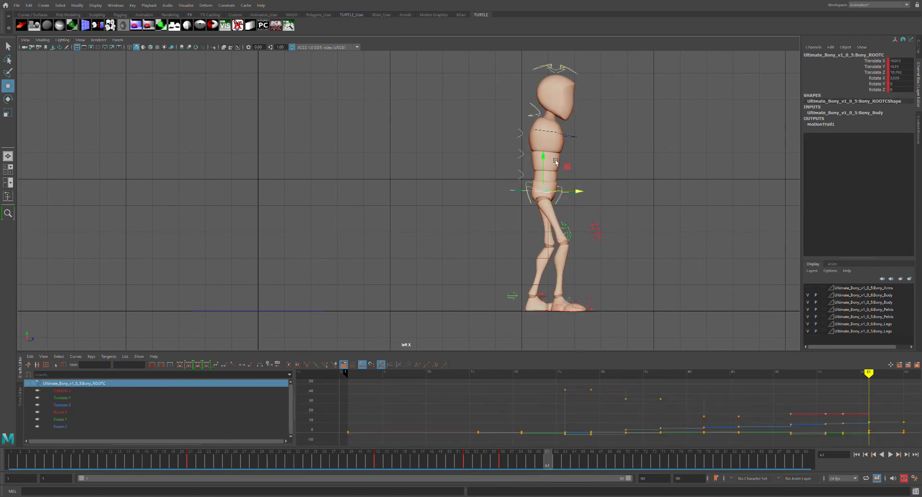
{"action": "left_click_drag", "start_coordinate": [548, 156], "coordinate": [549, 202]}
{"action": "mouse_move", "coordinate": [552, 469]}
{"action": "left_mouse_down"}
{"action": "mouse_move", "coordinate": [539, 466]}
{"action": "mouse_move", "coordinate": [592, 461]}
{"action": "mouse_move", "coordinate": [539, 458]}
{"action": "mouse_move", "coordinate": [576, 468]}
{"action": "mouse_move", "coordinate": [553, 473]}
{"action": "mouse_move", "coordinate": [565, 458]}
{"action": "mouse_move", "coordinate": [592, 457]}
{"action": "mouse_move", "coordinate": [571, 467]}
{"action": "mouse_move", "coordinate": [552, 461]}
{"action": "left_mouse_up"}
{"action": "key", "text": "ctrl+z"}
{"action": "key", "text": "ctrl+z"}
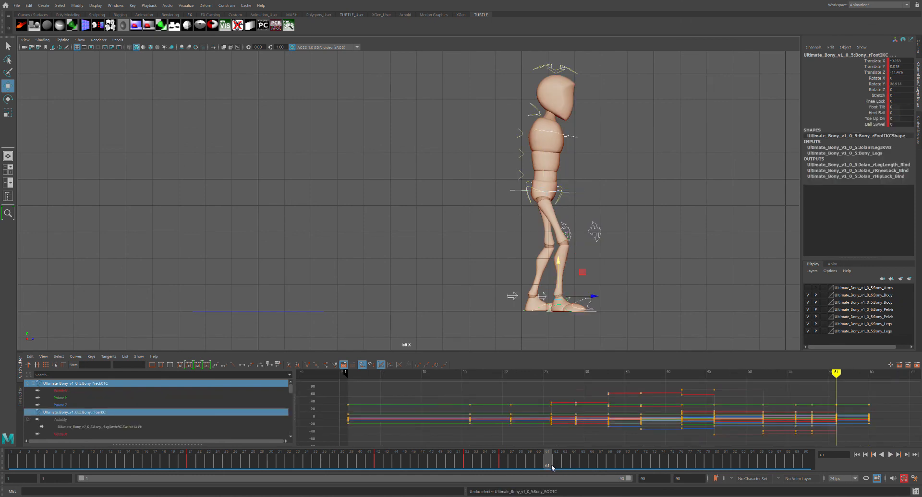
Copy the right foot control's key at frame 65, return to frame 61, and scrub through the landing
{"action": "key", "text": "alt+v"}
{"action": "left_click", "coordinate": [545, 464]}
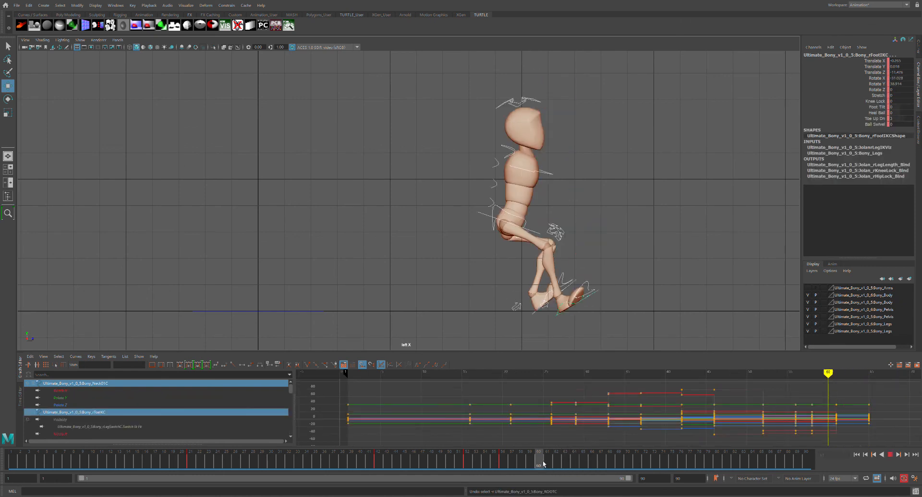
{"action": "left_click_drag", "start_coordinate": [541, 464], "coordinate": [557, 463]}
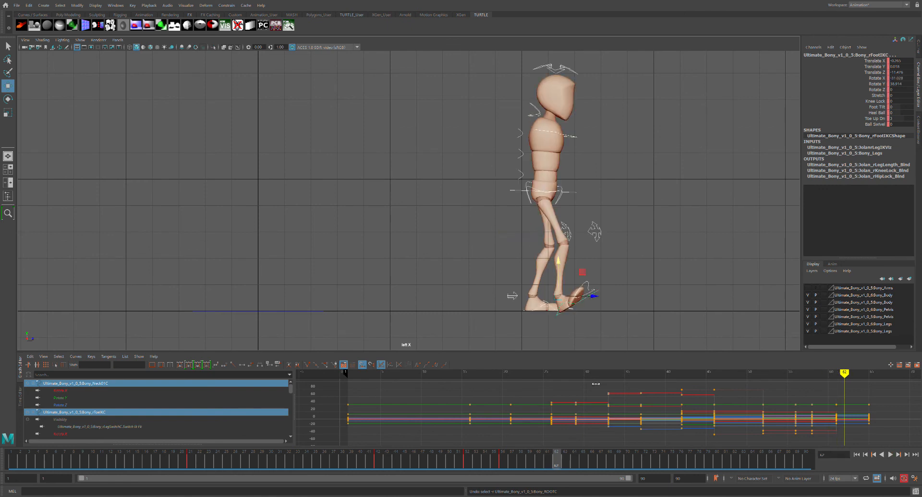
{"action": "left_click", "coordinate": [582, 310]}
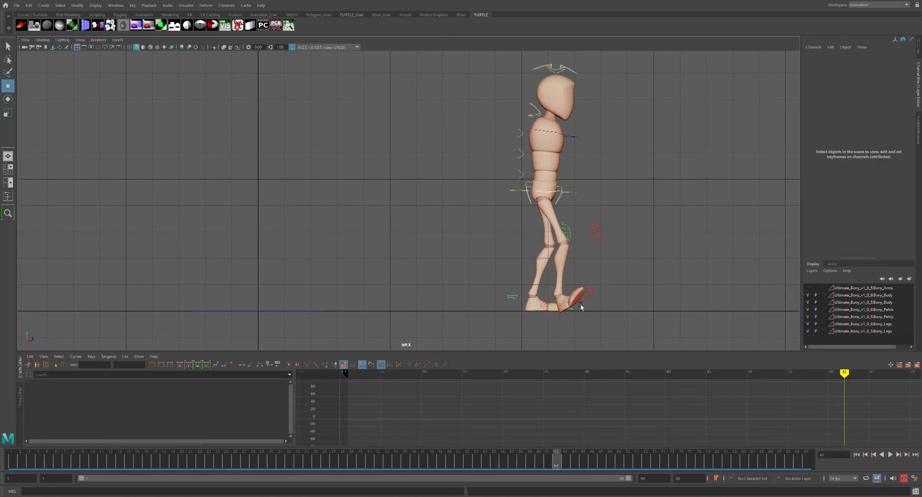
{"action": "left_click", "coordinate": [581, 308]}
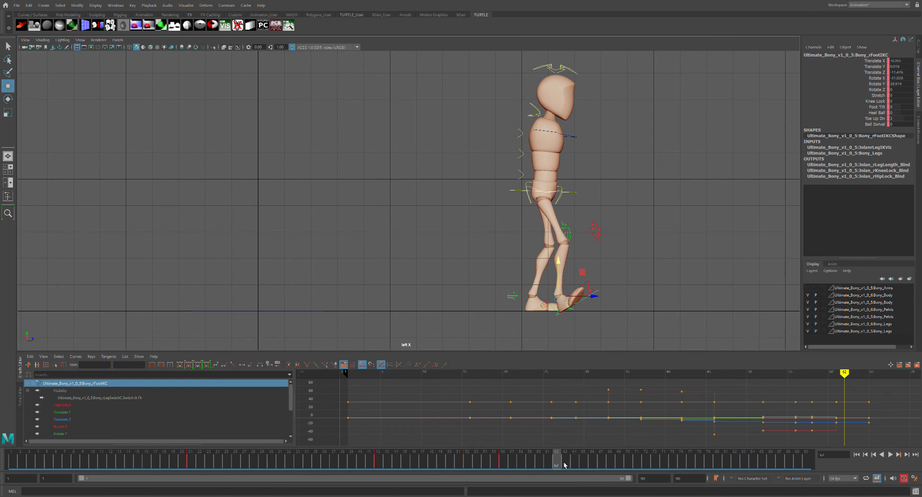
{"action": "left_click_drag", "start_coordinate": [562, 465], "coordinate": [584, 467]}
{"action": "key", "text": "ctrl+c"}
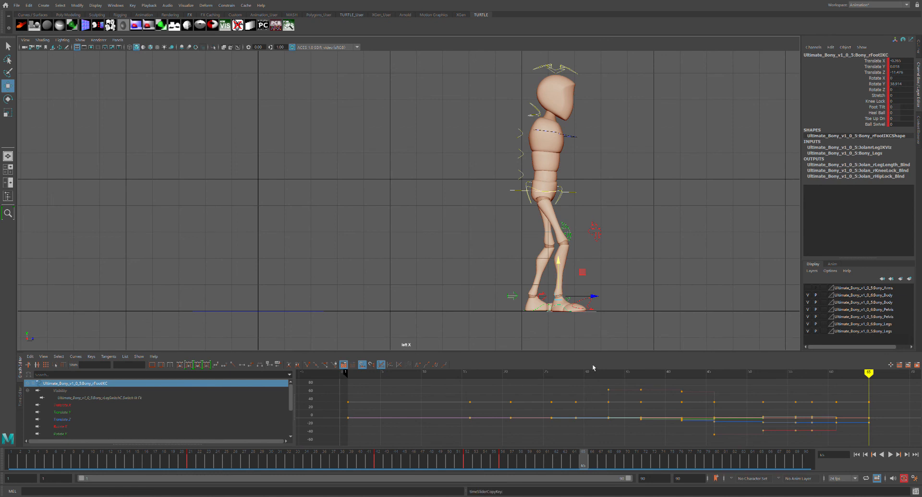
{"action": "key", "text": "comma"}
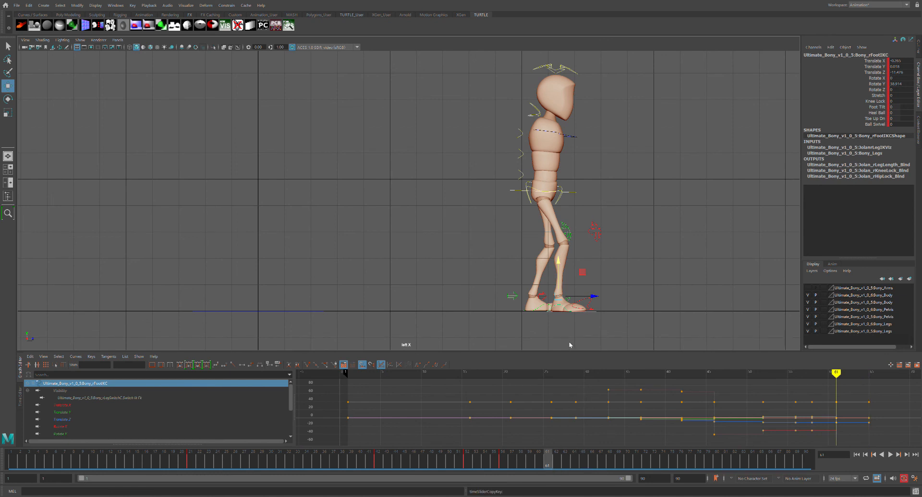
{"action": "left_click_drag", "start_coordinate": [573, 463], "coordinate": [387, 460]}
{"action": "left_click_drag", "start_coordinate": [615, 460], "coordinate": [549, 462]}
Unhide the hip's motion trail
{"action": "left_click", "coordinate": [918, 46]}
{"action": "left_click", "coordinate": [845, 107]}
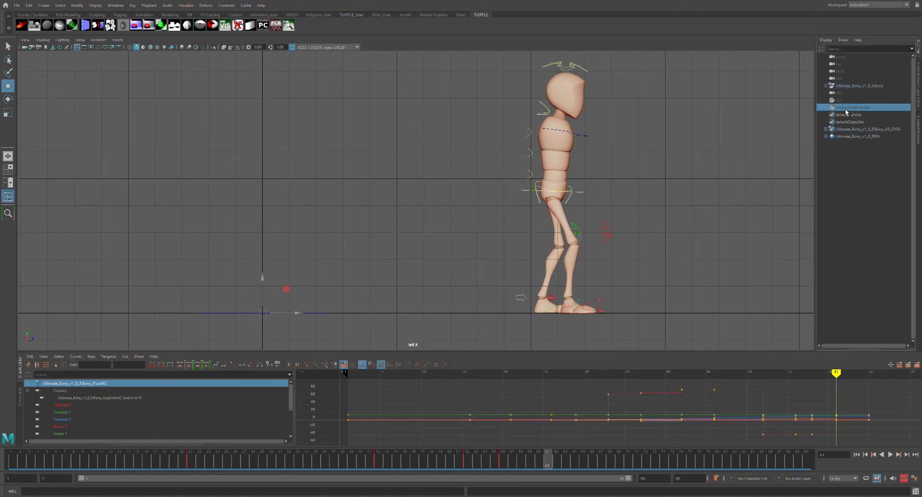
{"action": "key", "text": "Up"}
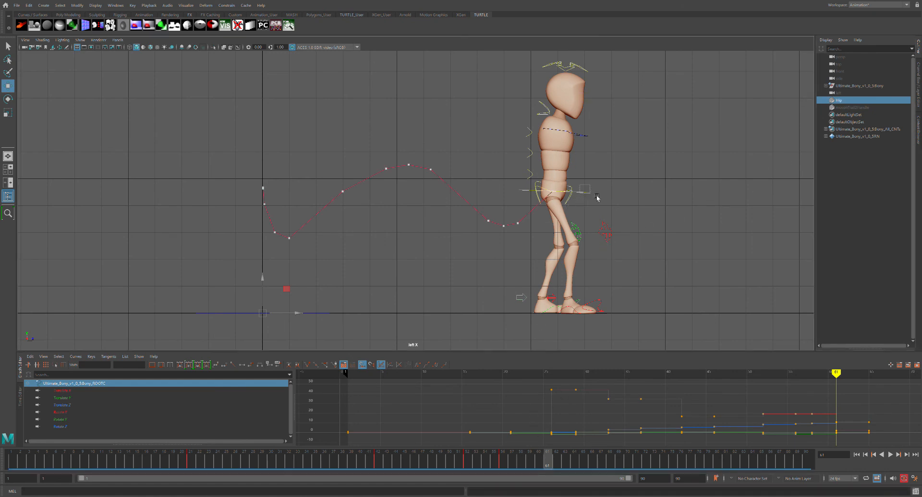
At frame 61, lower the root control and move it back so the knees bend
{"action": "left_click", "coordinate": [559, 166]}
{"action": "left_click_drag", "start_coordinate": [559, 165], "coordinate": [559, 178]}
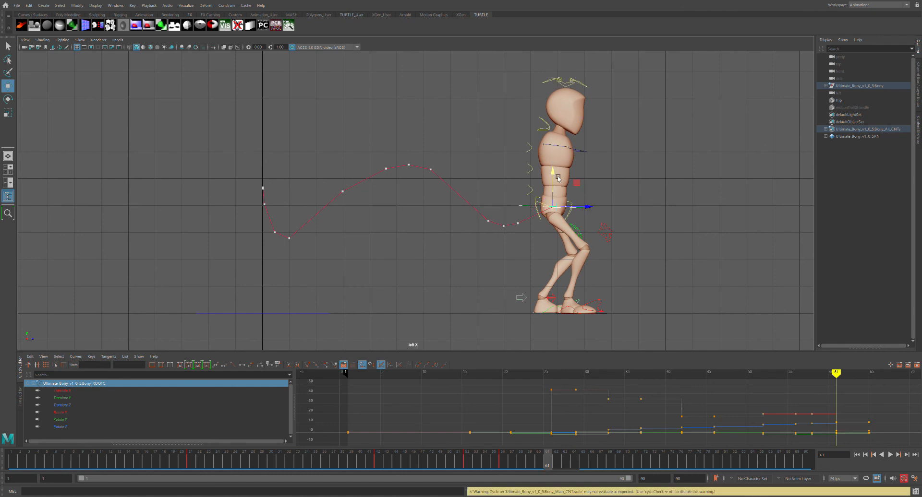
{"action": "left_click_drag", "start_coordinate": [587, 207], "coordinate": [577, 207]}
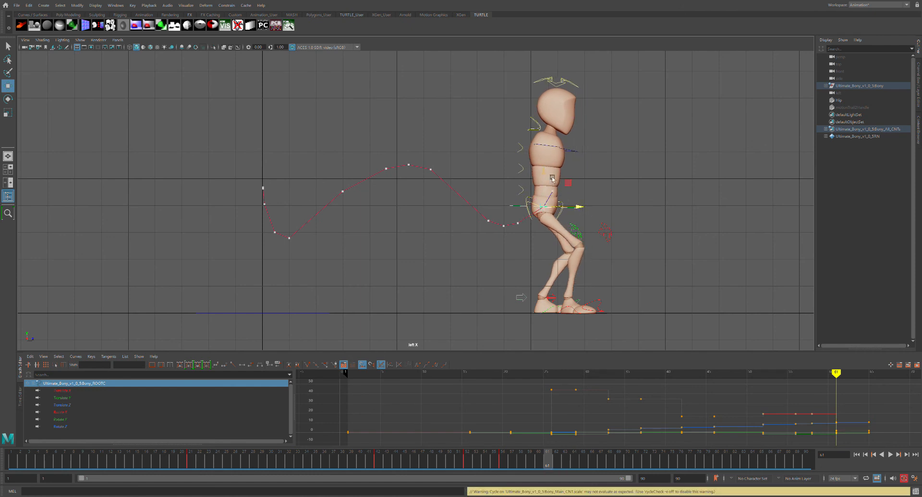
{"action": "left_click_drag", "start_coordinate": [550, 174], "coordinate": [550, 179]}
{"action": "left_click_drag", "start_coordinate": [580, 210], "coordinate": [578, 212]}
Lower the root control slightly at frame 58 and further at frame 61 to deepen the landing crouch
{"action": "mouse_move", "coordinate": [555, 462]}
{"action": "left_mouse_down"}
{"action": "mouse_move", "coordinate": [477, 462]}
{"action": "mouse_move", "coordinate": [684, 462]}
{"action": "mouse_move", "coordinate": [263, 462]}
{"action": "mouse_move", "coordinate": [654, 462]}
{"action": "mouse_move", "coordinate": [557, 462]}
{"action": "left_mouse_up"}
{"action": "left_click_drag", "start_coordinate": [558, 404], "coordinate": [535, 384]}
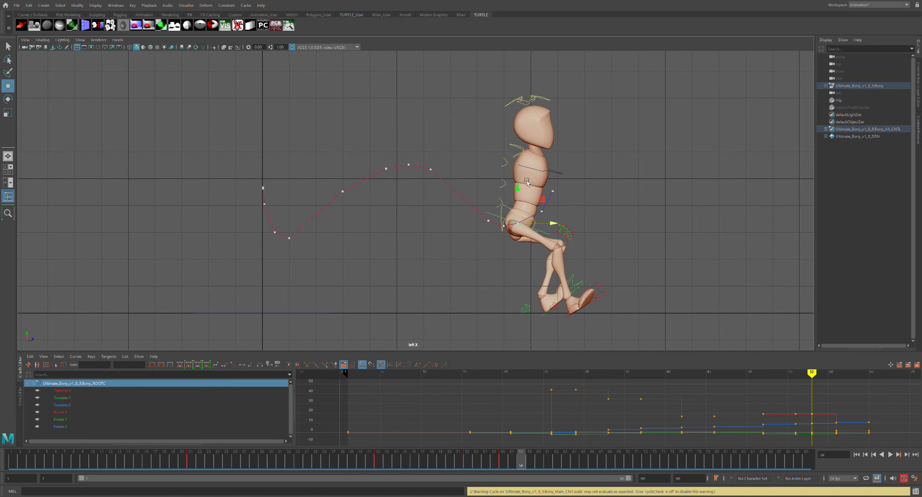
{"action": "left_click_drag", "start_coordinate": [523, 188], "coordinate": [524, 195]}
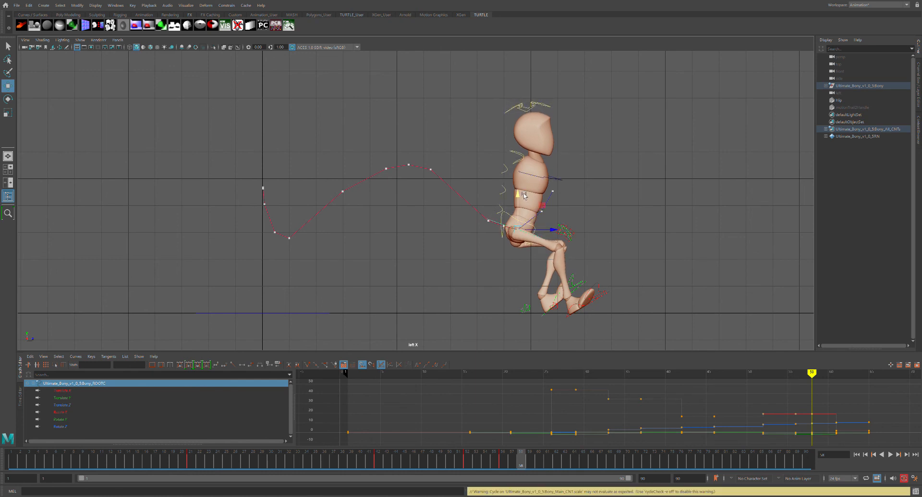
{"action": "left_click_drag", "start_coordinate": [529, 457], "coordinate": [551, 445]}
{"action": "left_click_drag", "start_coordinate": [546, 184], "coordinate": [542, 203]}
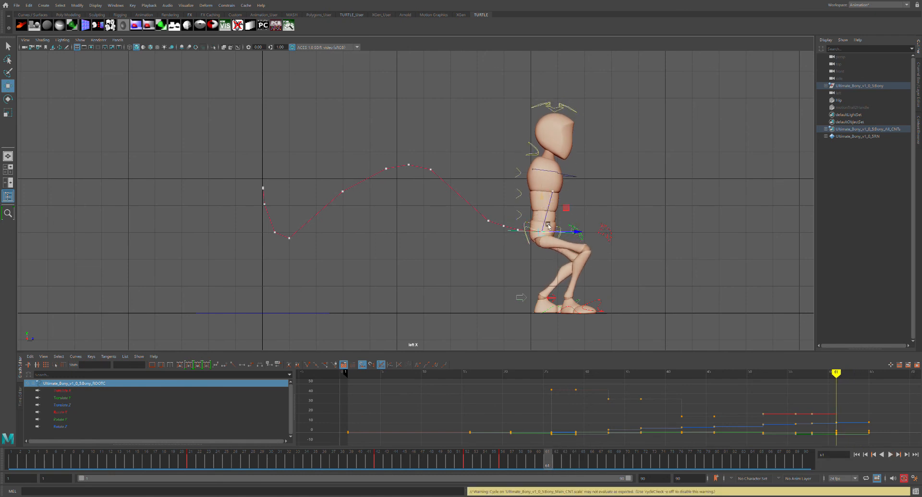
At frame 61, move the root control slightly further back to push the hips behind the feet in the crouch
{"action": "mouse_move", "coordinate": [553, 464]}
{"action": "left_mouse_down"}
{"action": "mouse_move", "coordinate": [474, 457]}
{"action": "mouse_move", "coordinate": [666, 457]}
{"action": "mouse_move", "coordinate": [465, 457]}
{"action": "mouse_move", "coordinate": [558, 455]}
{"action": "mouse_move", "coordinate": [548, 457]}
{"action": "left_mouse_up"}
{"action": "left_click_drag", "start_coordinate": [576, 239], "coordinate": [570, 239]}
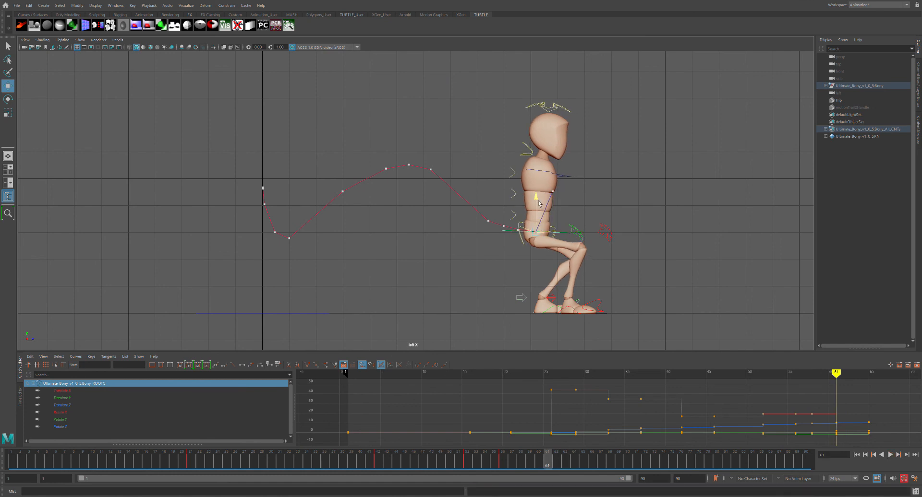
{"action": "left_click_drag", "start_coordinate": [538, 205], "coordinate": [538, 204]}
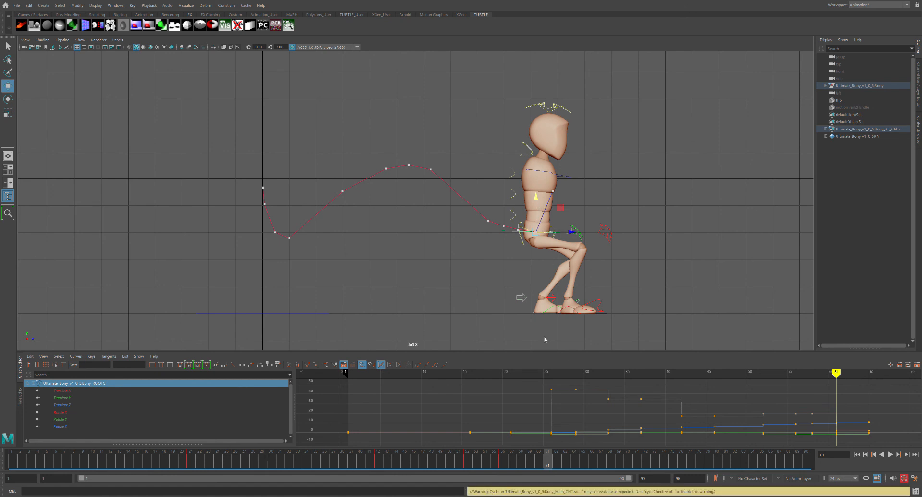
At frame 63, move the root control forward and raise it to start the recovery, and play back the landing
{"action": "left_click_drag", "start_coordinate": [552, 461], "coordinate": [566, 461]}
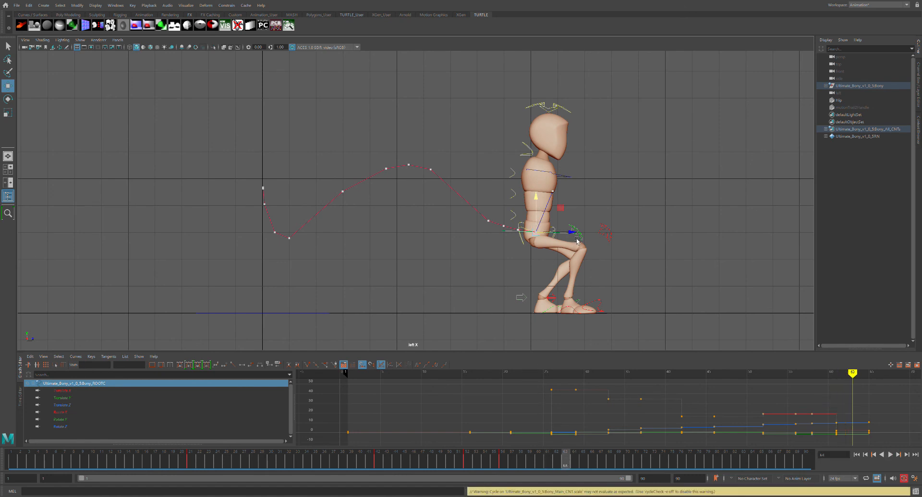
{"action": "left_click_drag", "start_coordinate": [579, 236], "coordinate": [593, 235]}
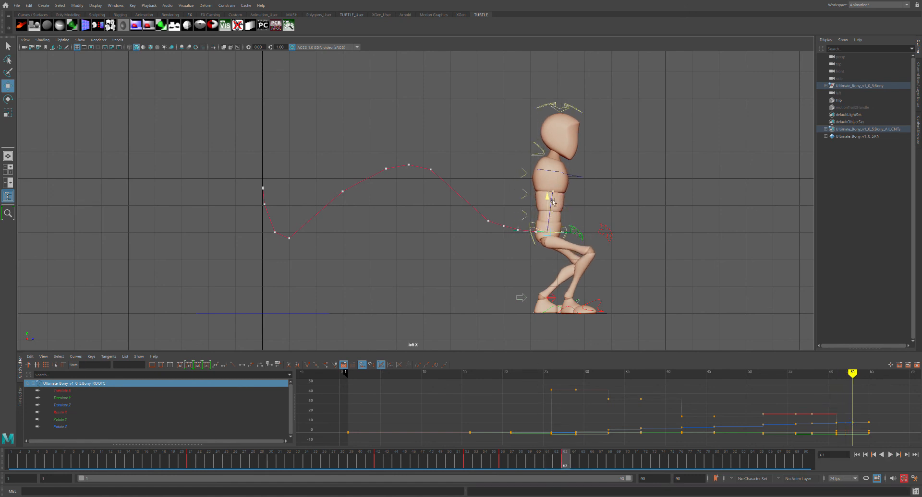
{"action": "left_click_drag", "start_coordinate": [558, 203], "coordinate": [558, 194]}
{"action": "left_click_drag", "start_coordinate": [581, 225], "coordinate": [583, 225]}
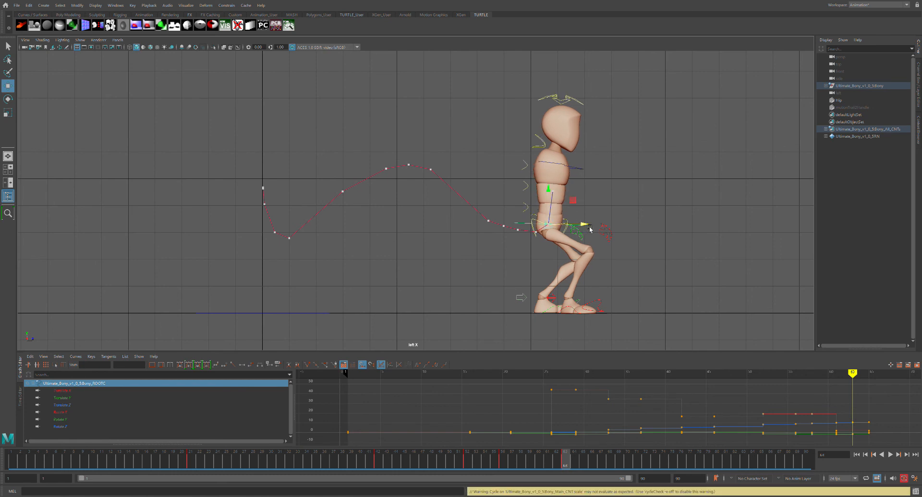
{"action": "key", "text": "alt+v"}
{"action": "left_click_drag", "start_coordinate": [628, 331], "coordinate": [558, 345]}
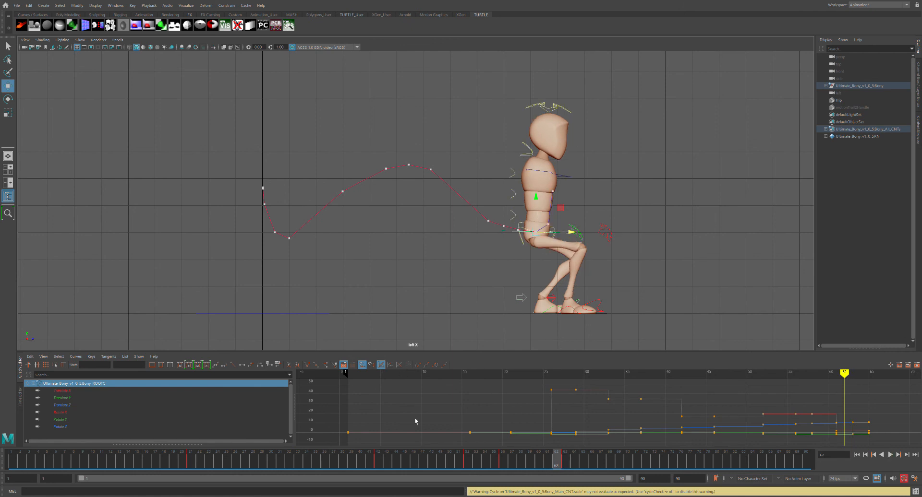
Bend the spine and neck controls forward at frame 61, and rotate them slightly forward at frame 58
{"action": "mouse_move", "coordinate": [556, 456]}
{"action": "left_mouse_down"}
{"action": "mouse_move", "coordinate": [530, 457]}
{"action": "mouse_move", "coordinate": [549, 461]}
{"action": "left_mouse_up"}
{"action": "left_click_drag", "start_coordinate": [505, 142], "coordinate": [526, 221]}
{"action": "key", "text": "e"}
{"action": "left_click_drag", "start_coordinate": [570, 192], "coordinate": [573, 195]}
{"action": "left_click_drag", "start_coordinate": [542, 473], "coordinate": [523, 463]}
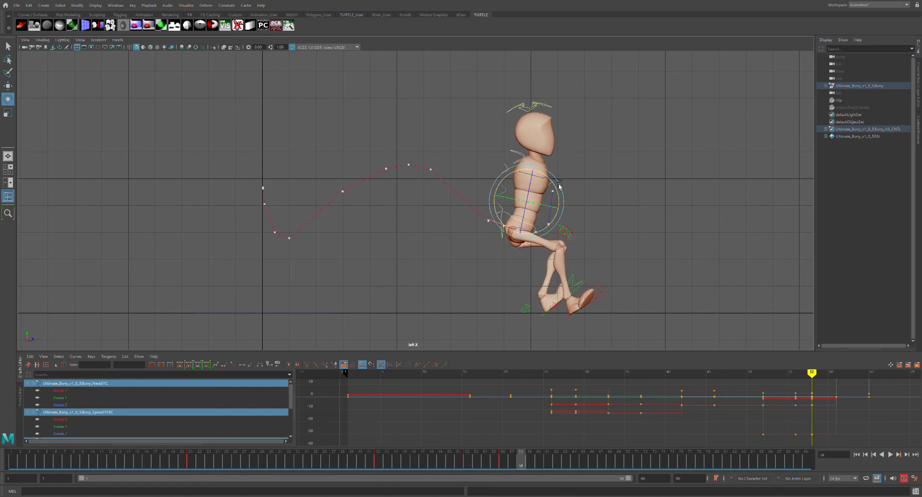
{"action": "left_click_drag", "start_coordinate": [559, 187], "coordinate": [560, 187]}
At frame 63, straighten the upper body slightly, rotate the head back upright, key it, and play back the jump
{"action": "mouse_move", "coordinate": [524, 460]}
{"action": "left_mouse_down"}
{"action": "mouse_move", "coordinate": [468, 460]}
{"action": "mouse_move", "coordinate": [675, 459]}
{"action": "mouse_move", "coordinate": [505, 459]}
{"action": "mouse_move", "coordinate": [570, 453]}
{"action": "left_mouse_up"}
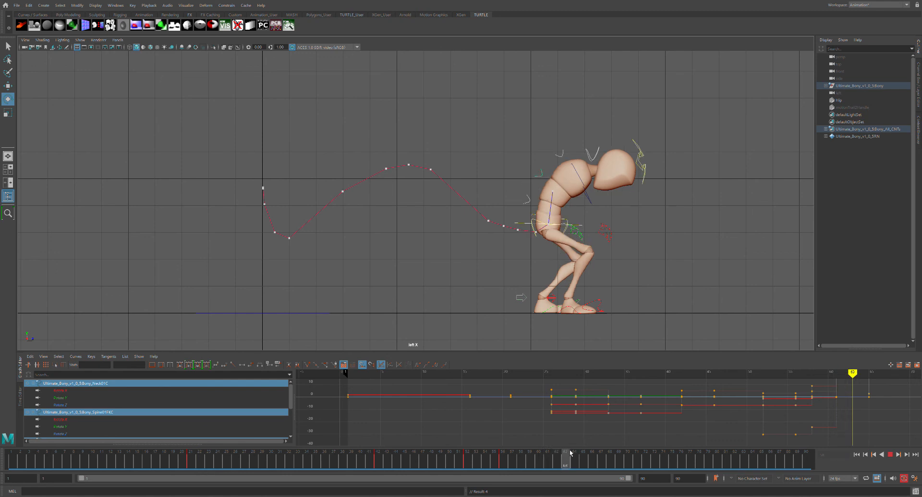
{"action": "left_click_drag", "start_coordinate": [559, 168], "coordinate": [588, 152]}
{"action": "left_click", "coordinate": [582, 145]}
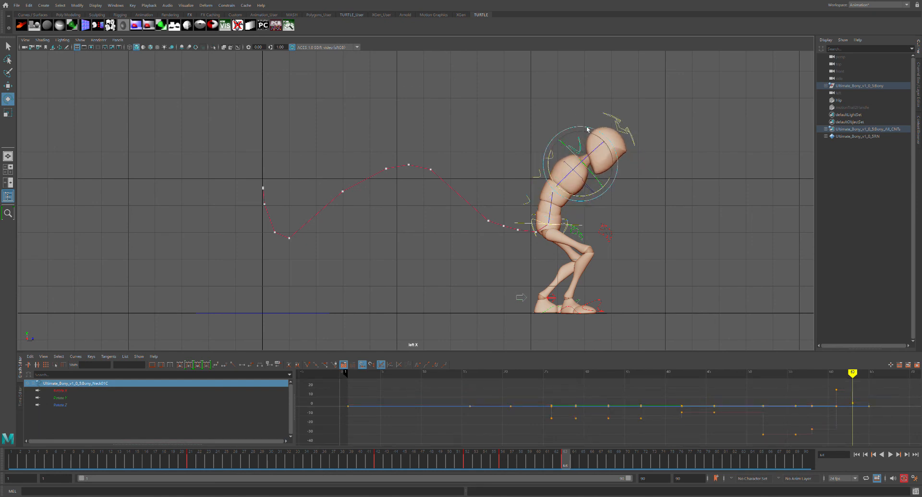
{"action": "left_click", "coordinate": [612, 115]}
{"action": "left_click_drag", "start_coordinate": [612, 116], "coordinate": [625, 150]}
{"action": "key", "text": "s"}
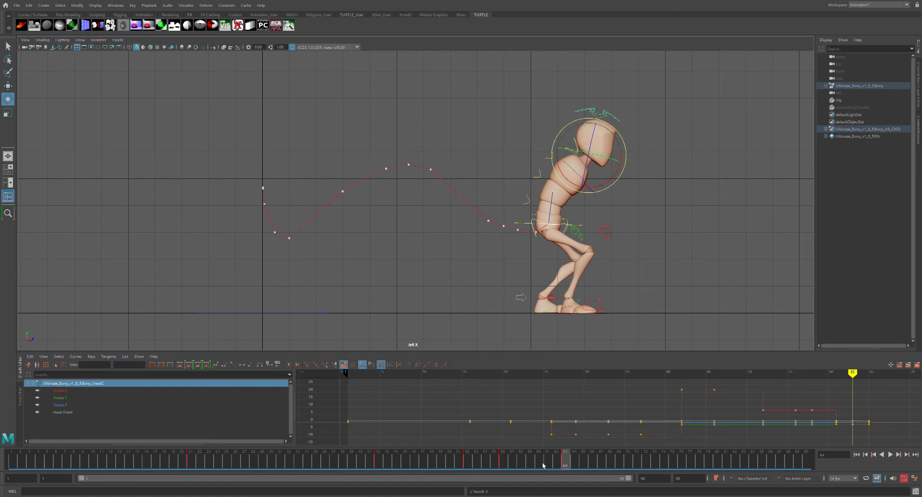
{"action": "key", "text": "alt+v"}
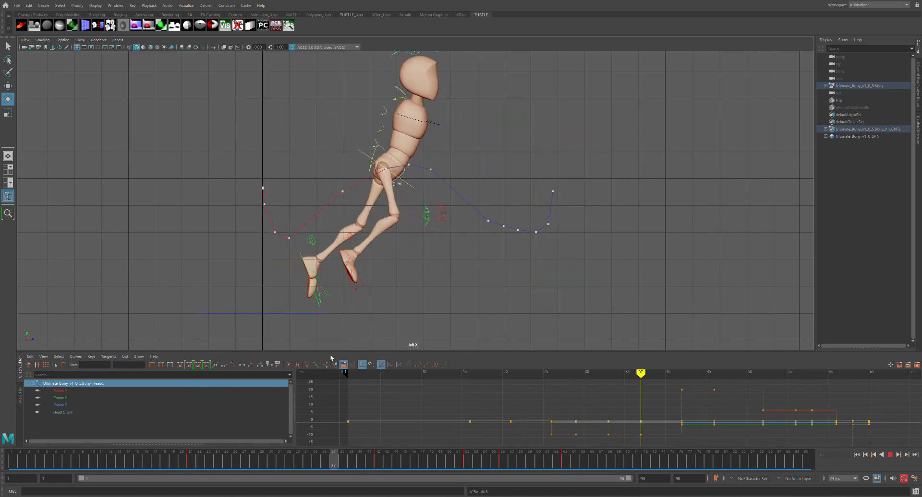
{"action": "key", "text": "Escape"}
Hide the rig's control curves, the hip's motion trail and the grid in the side view
{"action": "scroll", "coordinate": [630, 184], "scroll_direction": "down", "scroll_amount": 2}
{"action": "scroll", "coordinate": [630, 184], "scroll_direction": "down", "scroll_amount": 2}
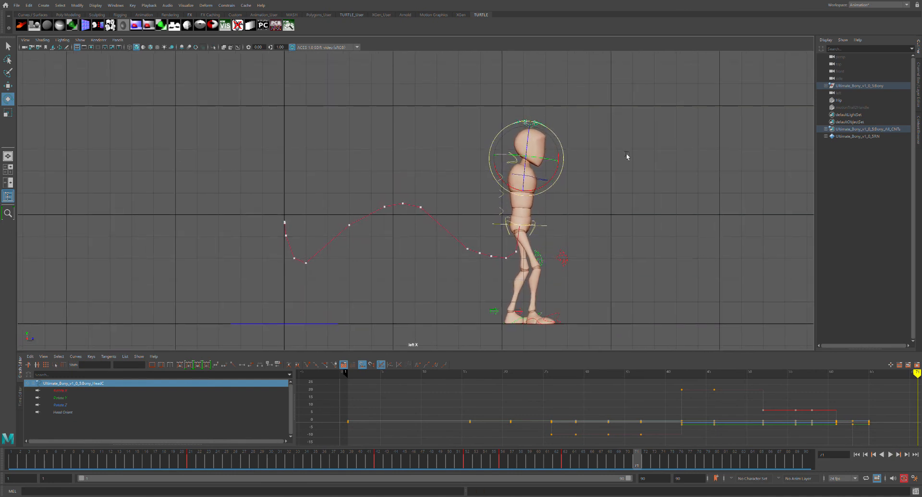
{"action": "left_click", "coordinate": [624, 152]}
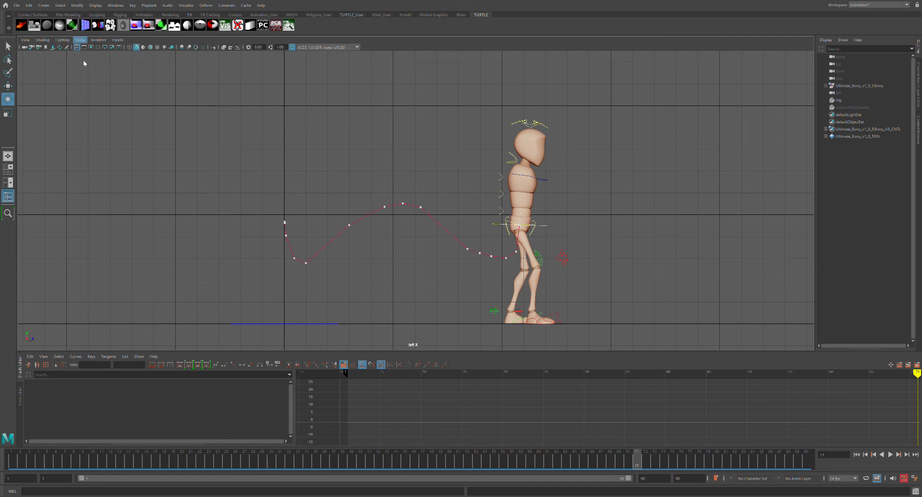
{"action": "left_click", "coordinate": [96, 84]}
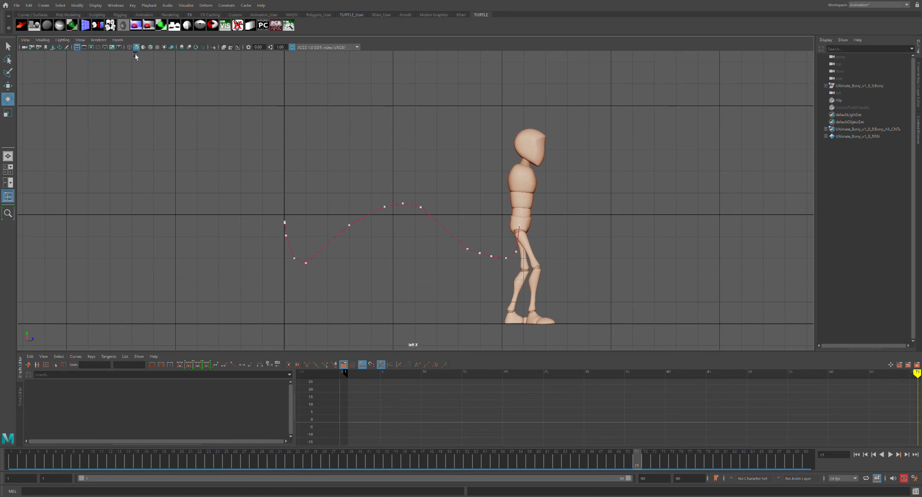
{"action": "left_click", "coordinate": [835, 101]}
{"action": "key", "text": "h"}
{"action": "left_click", "coordinate": [654, 164]}
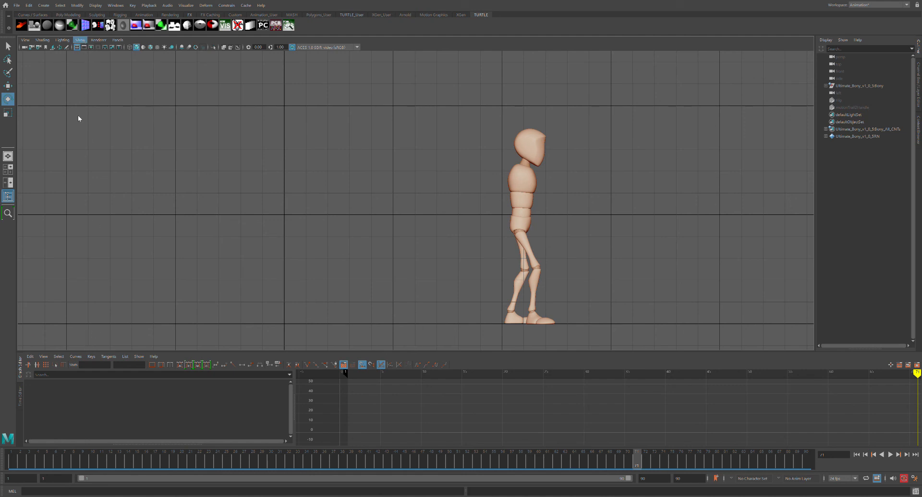
{"action": "left_click", "coordinate": [86, 324]}
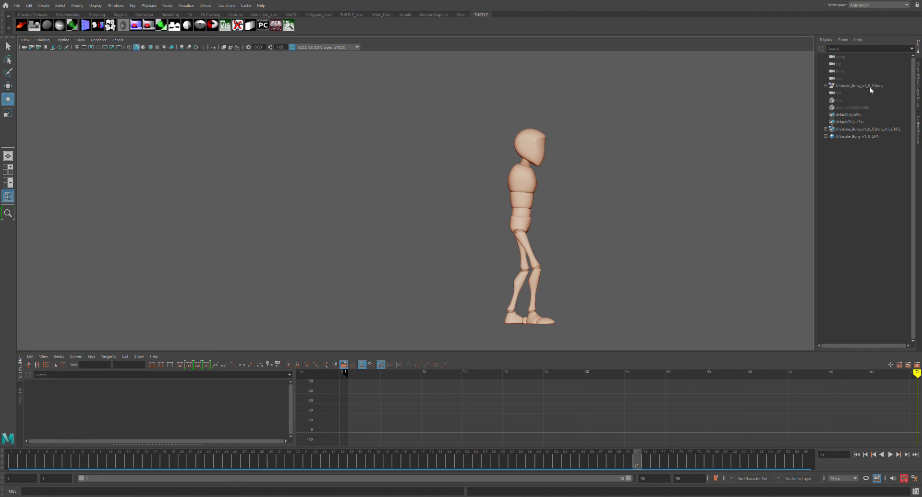
{"action": "left_click", "coordinate": [866, 52]}
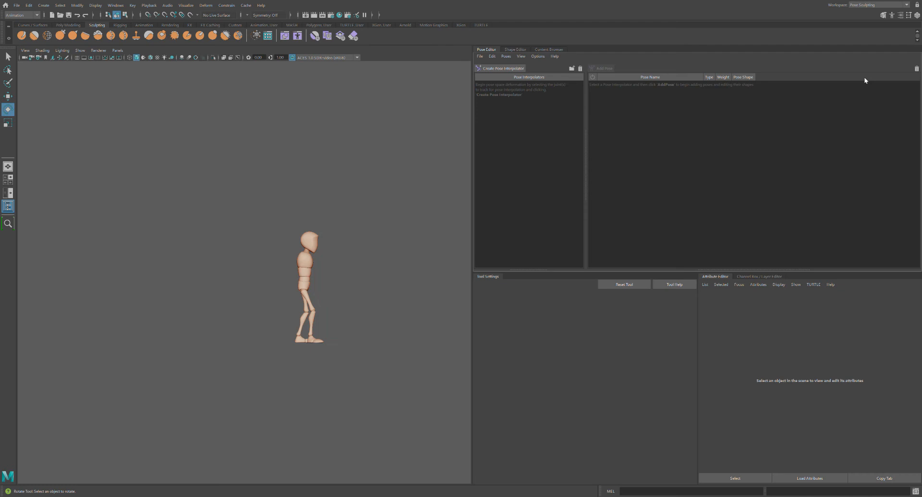
{"action": "left_click", "coordinate": [863, 44]}
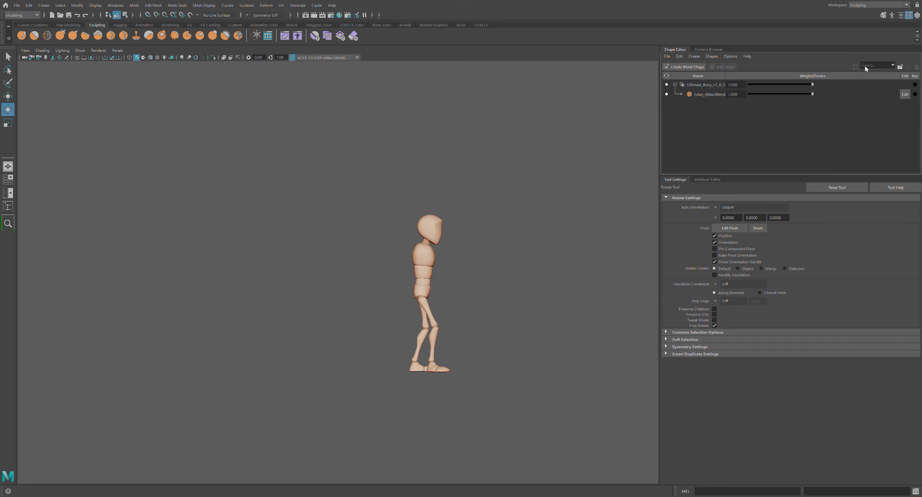
{"action": "left_click", "coordinate": [879, 5]}
{"action": "left_click", "coordinate": [866, 37]}
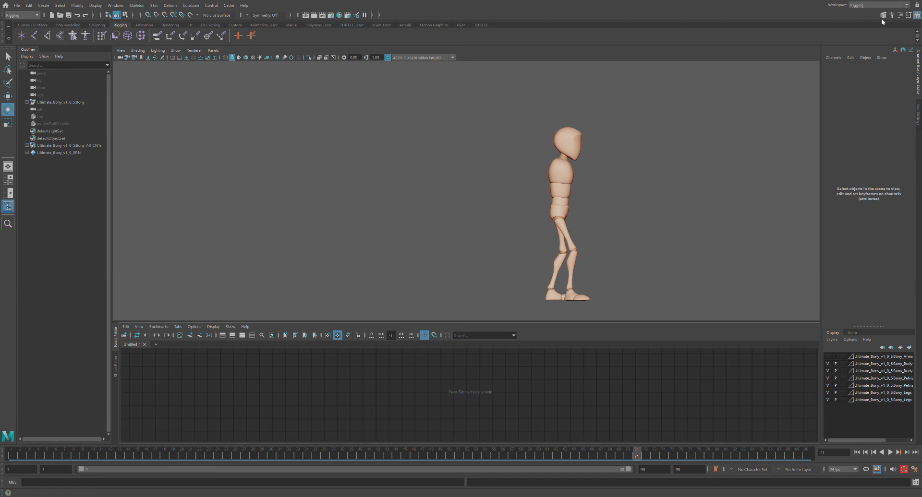
{"action": "left_click", "coordinate": [870, 102]}
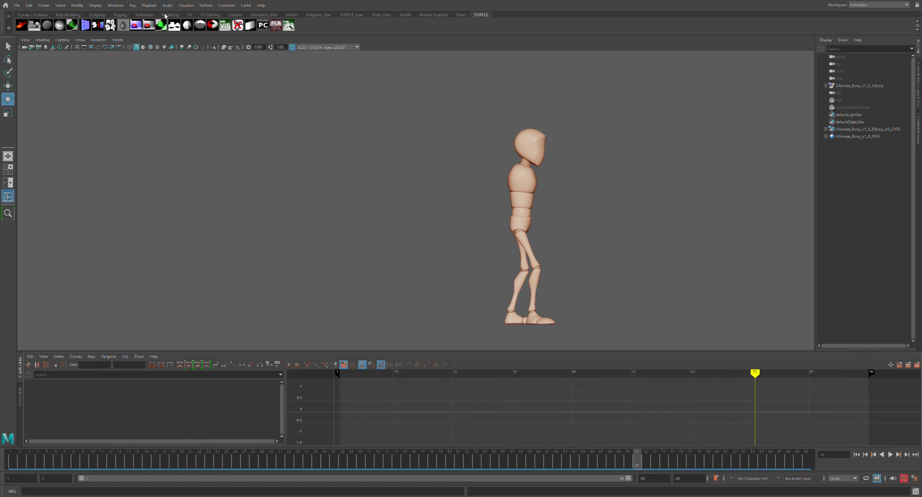
In the Rendering - Standard workspace, set the renderable camera to left and choose an image size preset
{"action": "left_click", "coordinate": [863, 102]}
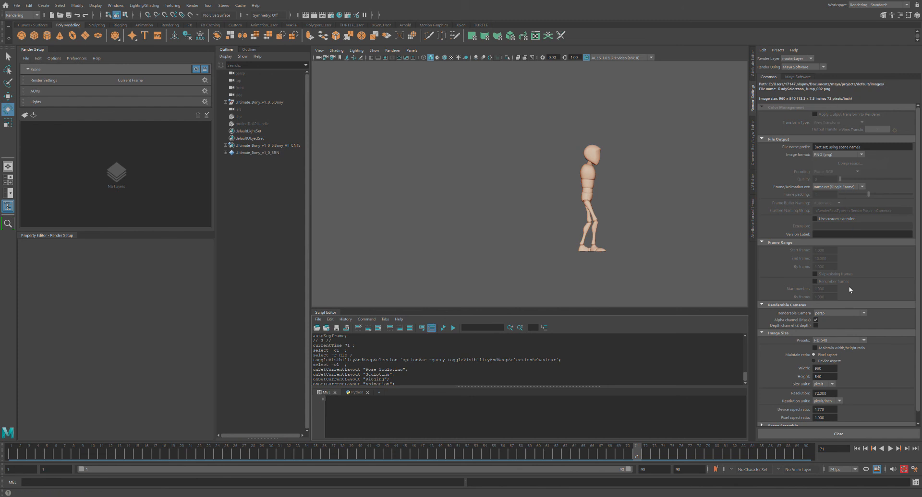
{"action": "scroll", "coordinate": [848, 286], "scroll_direction": "down", "scroll_amount": 1}
{"action": "left_click_drag", "start_coordinate": [840, 303], "coordinate": [841, 328]}
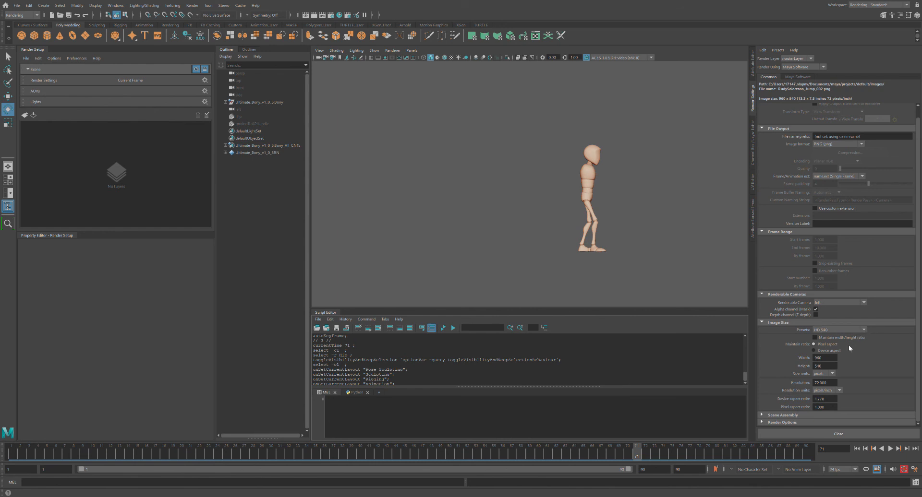
{"action": "left_click", "coordinate": [847, 358]}
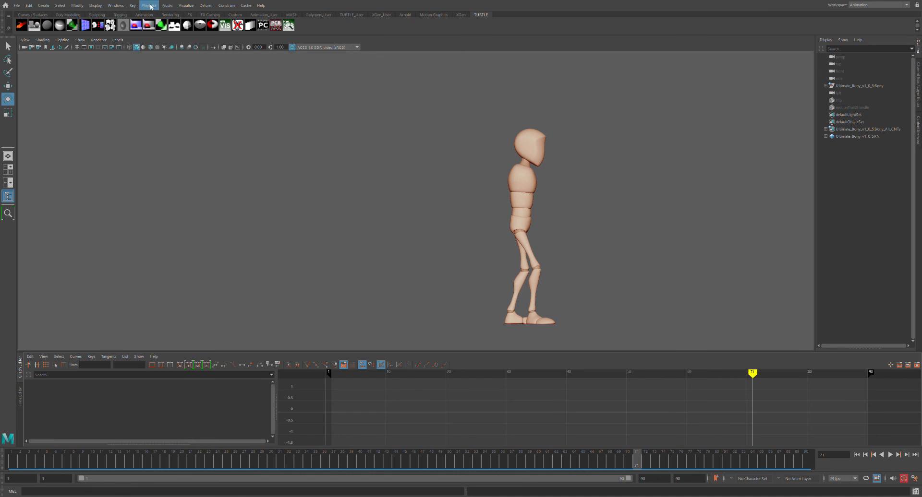
Return to frame 1 and frame the character's full body in the side view with room for the jump
{"action": "left_click_drag", "start_coordinate": [333, 466], "coordinate": [10, 466]}
{"action": "scroll", "coordinate": [457, 239], "scroll_direction": "up", "scroll_amount": 3}
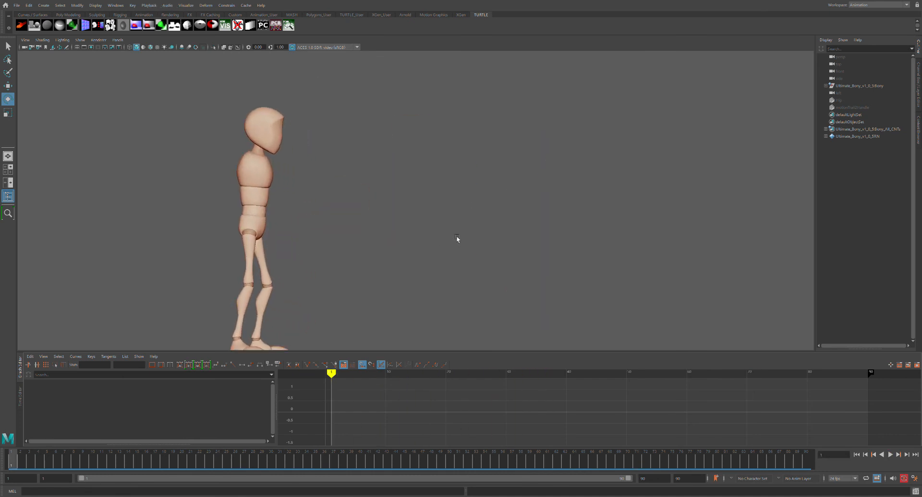
{"action": "middle_click_drag", "start_coordinate": [465, 226], "coordinate": [450, 215], "text": "alt"}
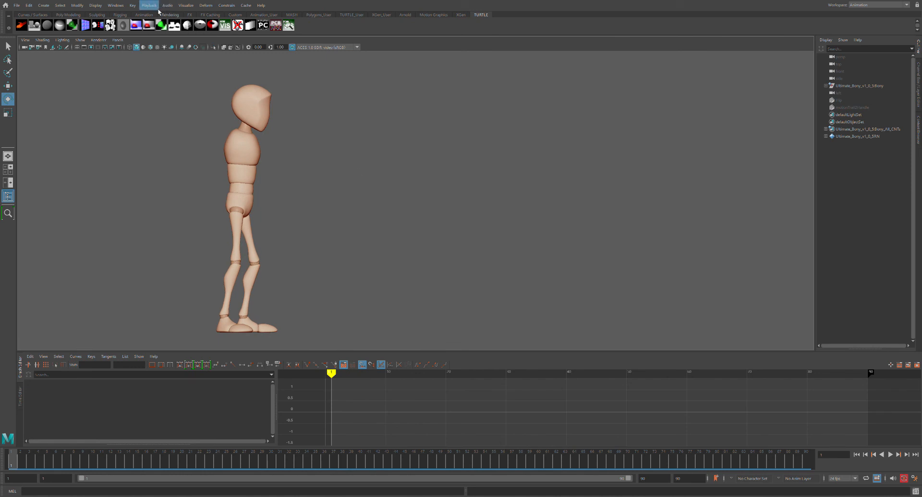